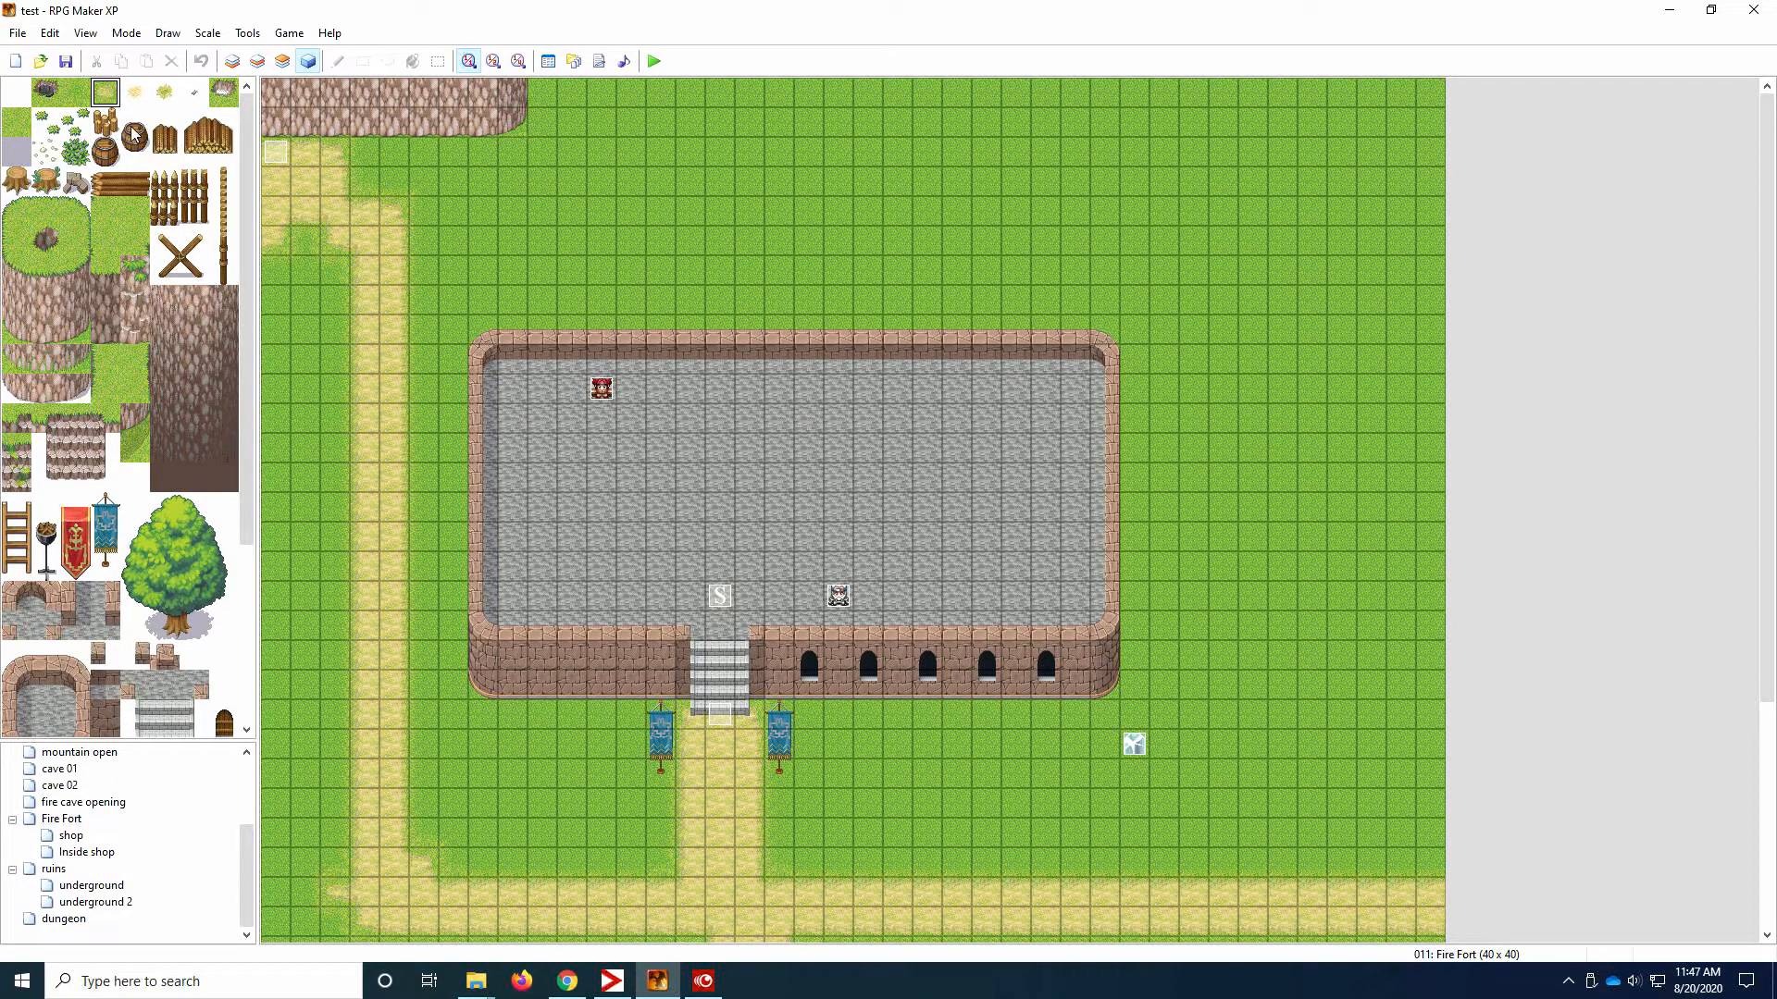
Step: Draw a sandy path on layer 1 of the Fire Fort map, running east above the fort and turning north to the map's edge
click(232, 61)
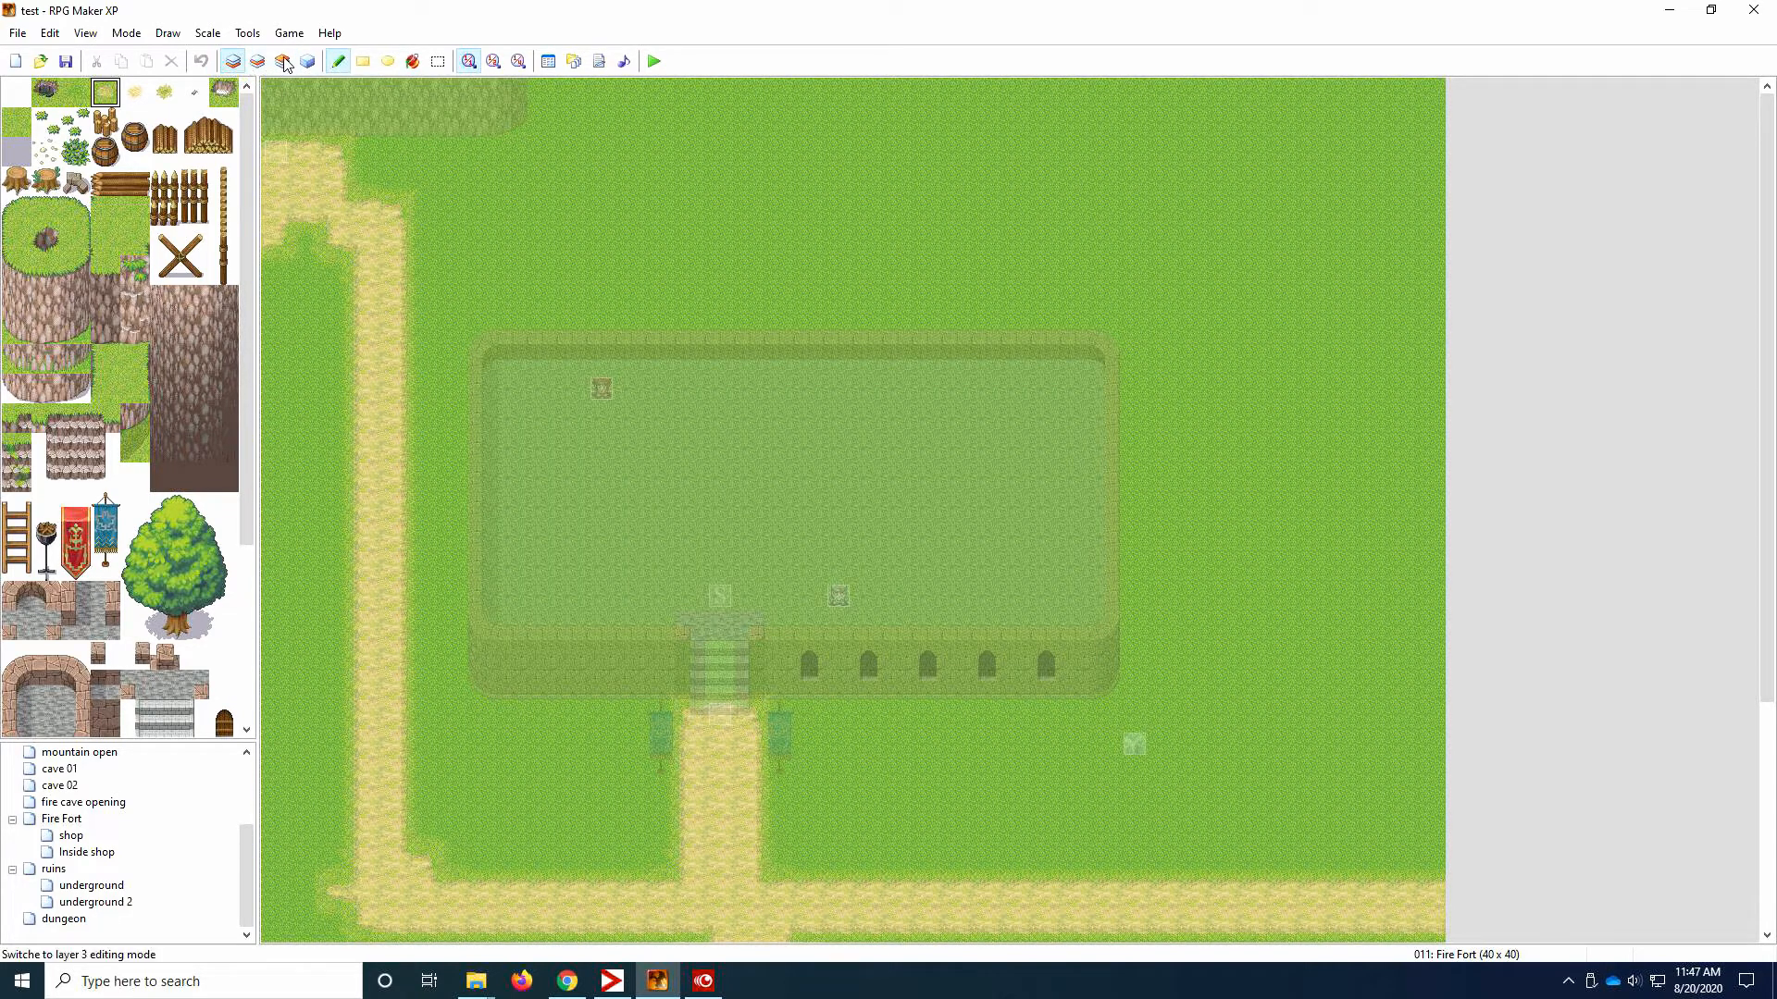
click(283, 61)
click(232, 61)
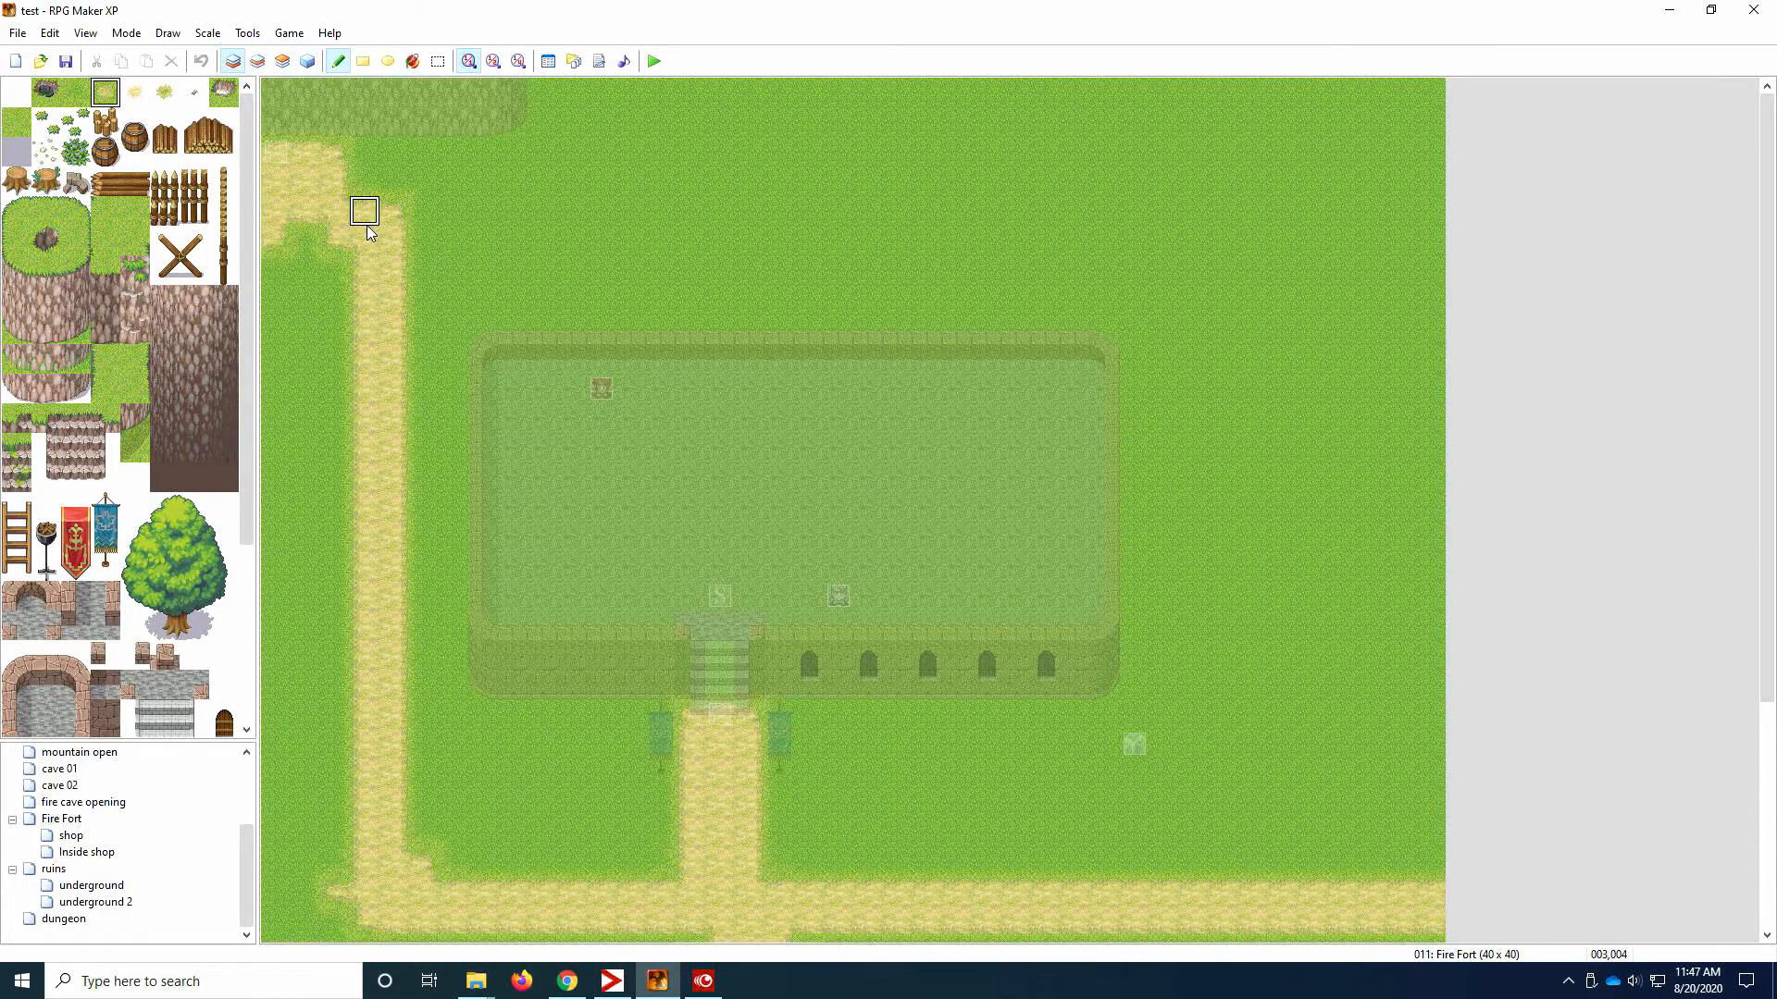
mouse_move(367, 226)
mouse_down()
mouse_move(779, 185)
mouse_move(809, 90)
mouse_move(806, 153)
mouse_move(745, 211)
mouse_move(425, 237)
mouse_move(805, 233)
mouse_move(807, 120)
mouse_move(777, 88)
mouse_move(753, 161)
mouse_up()
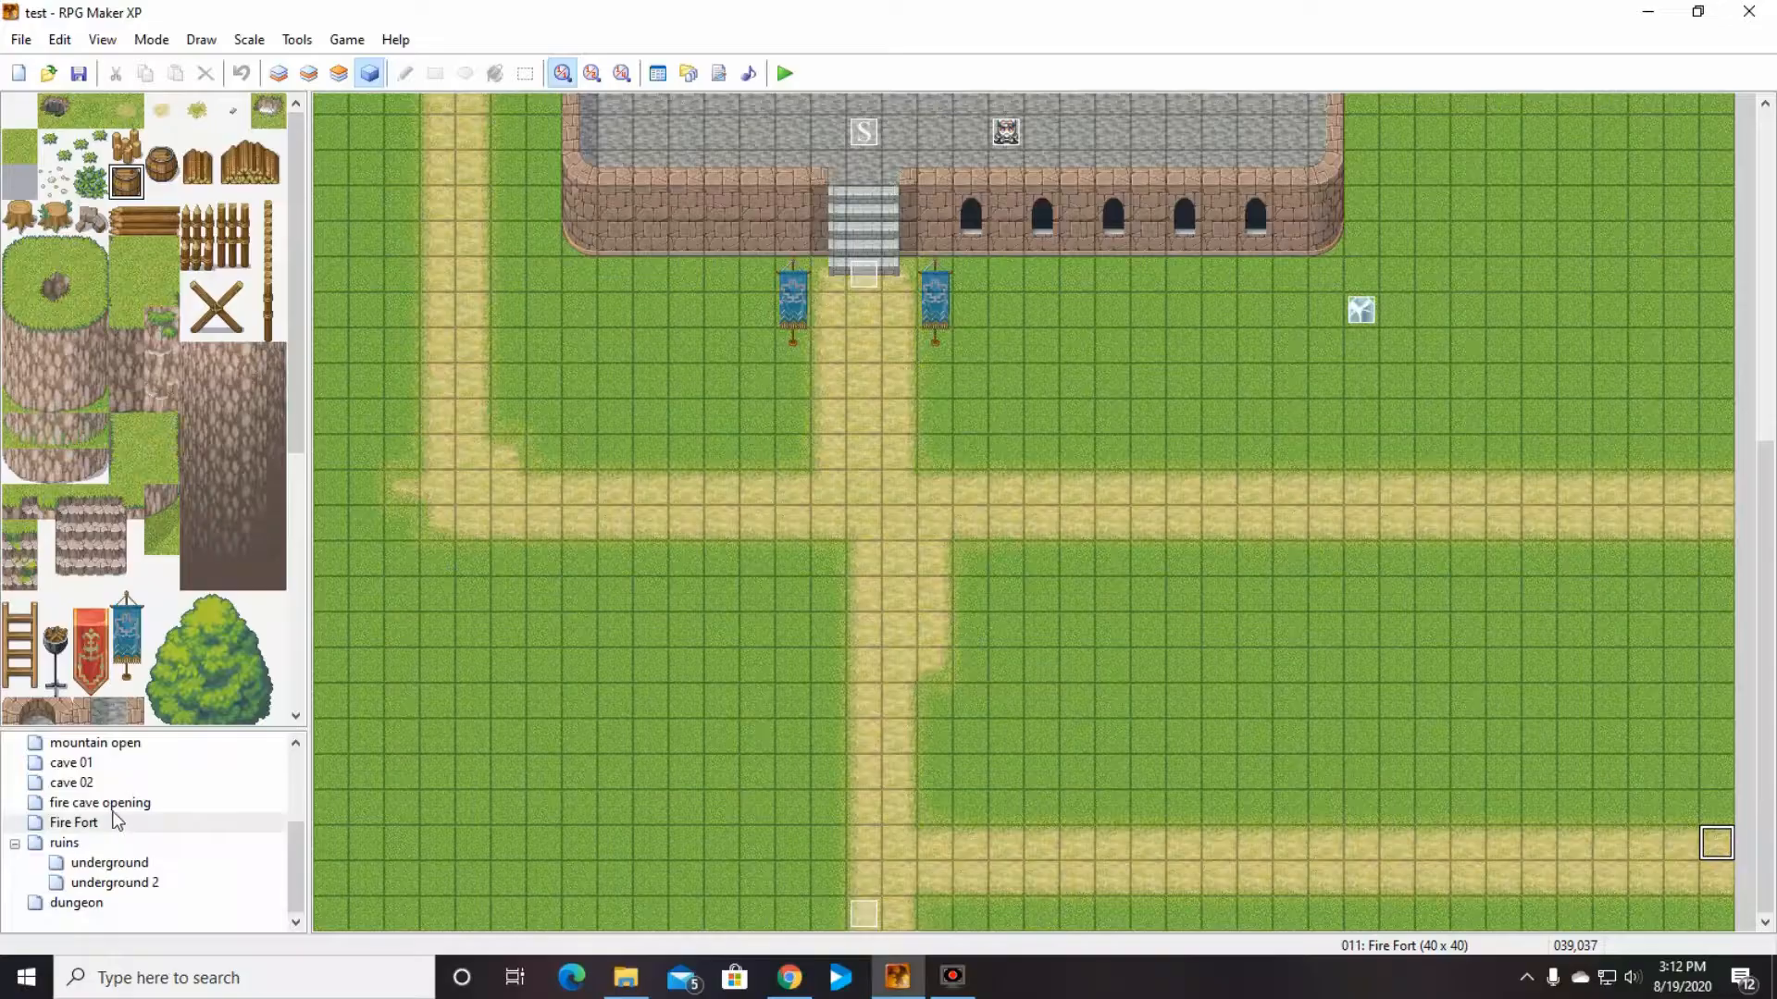
Step: Create a new map named "shop" under Fire Fort
right_click(127, 820)
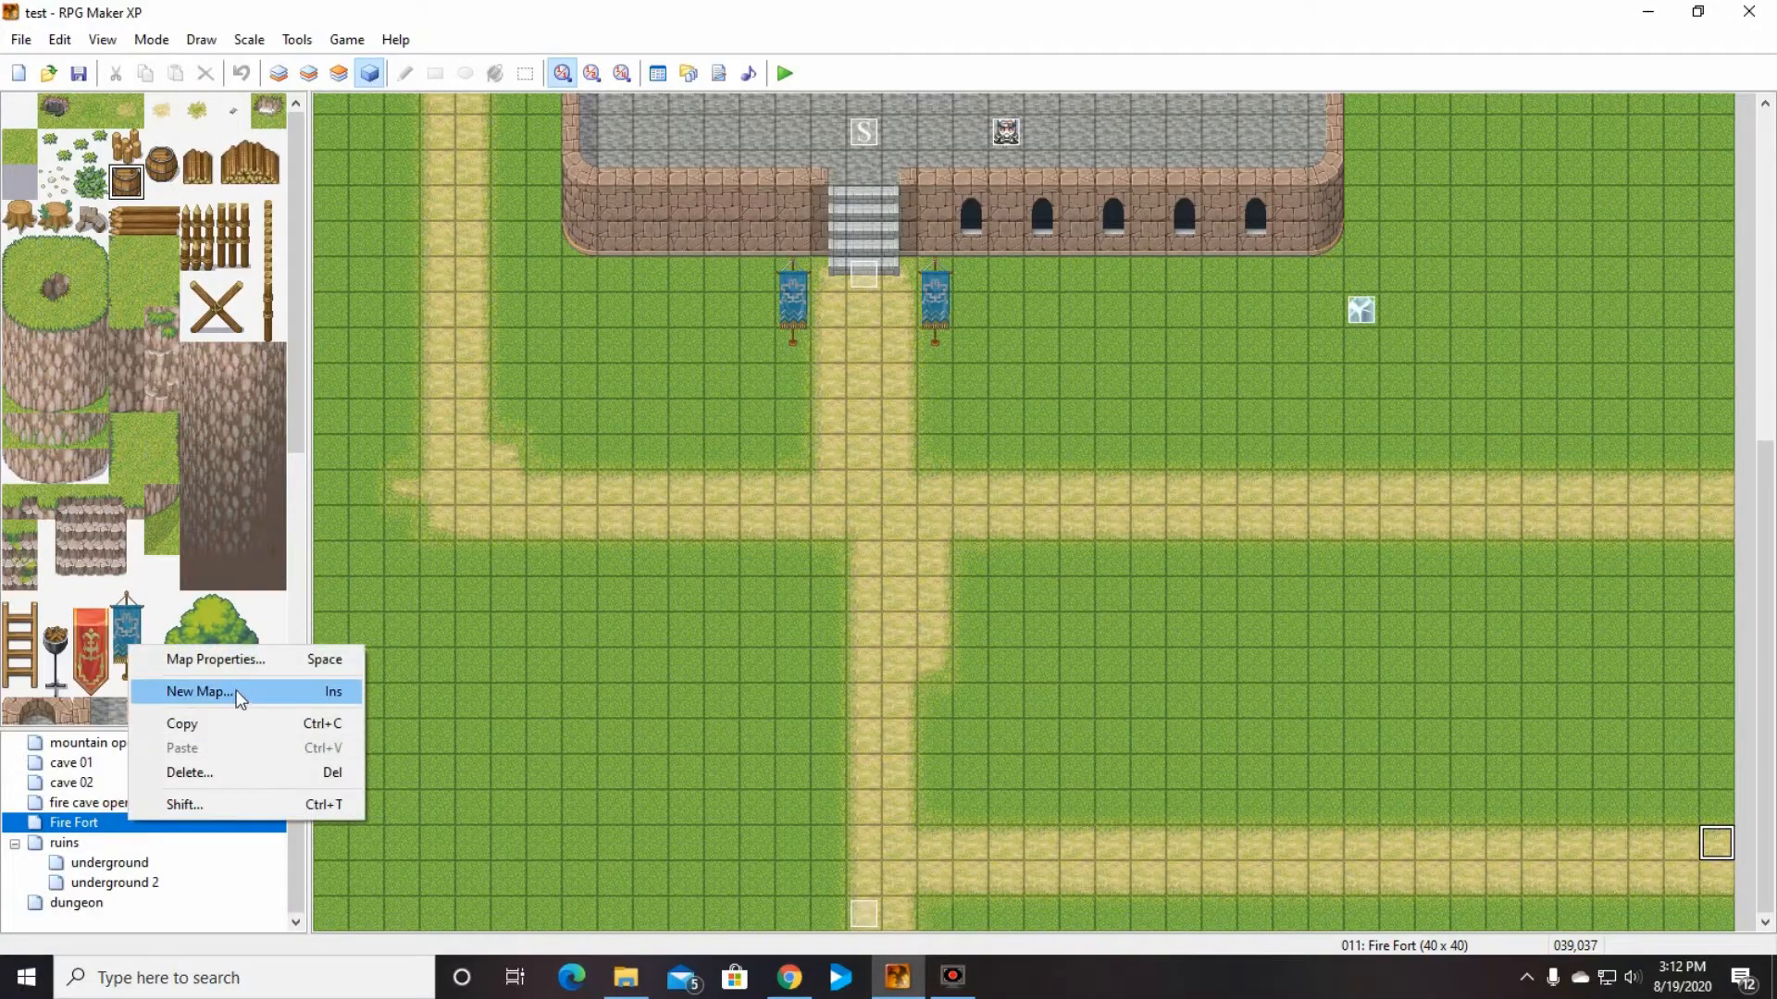
click(236, 692)
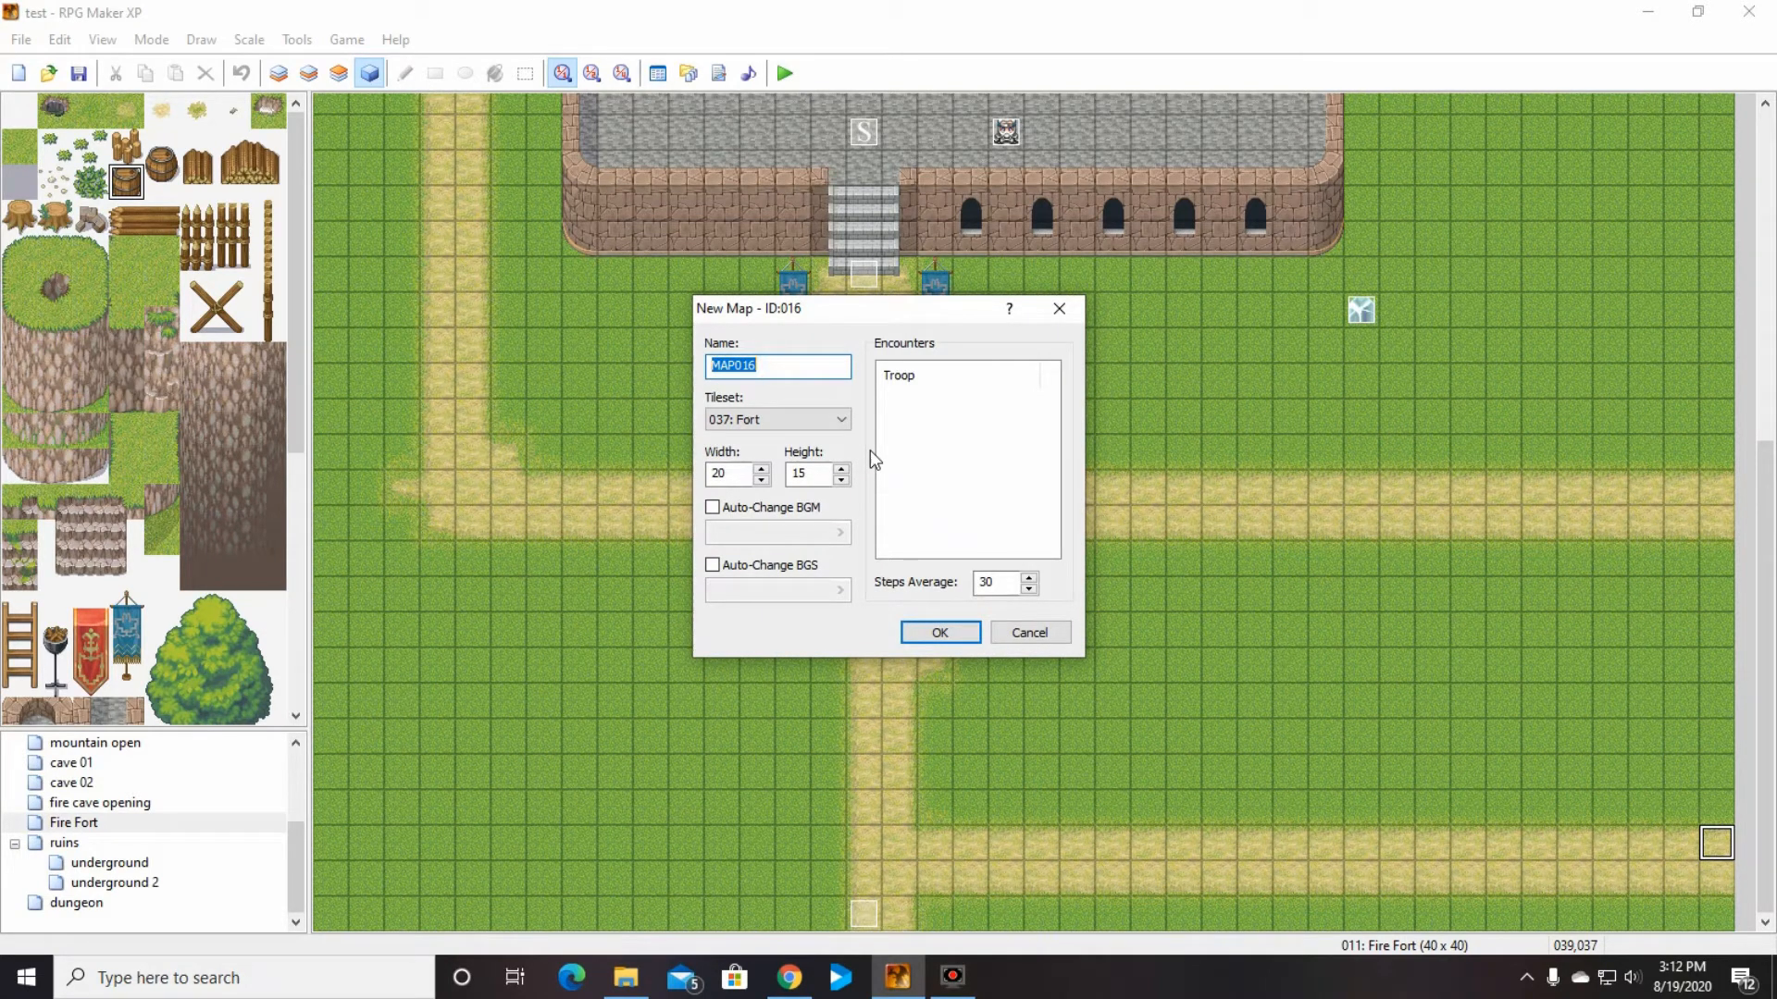
text(shop)
click(925, 630)
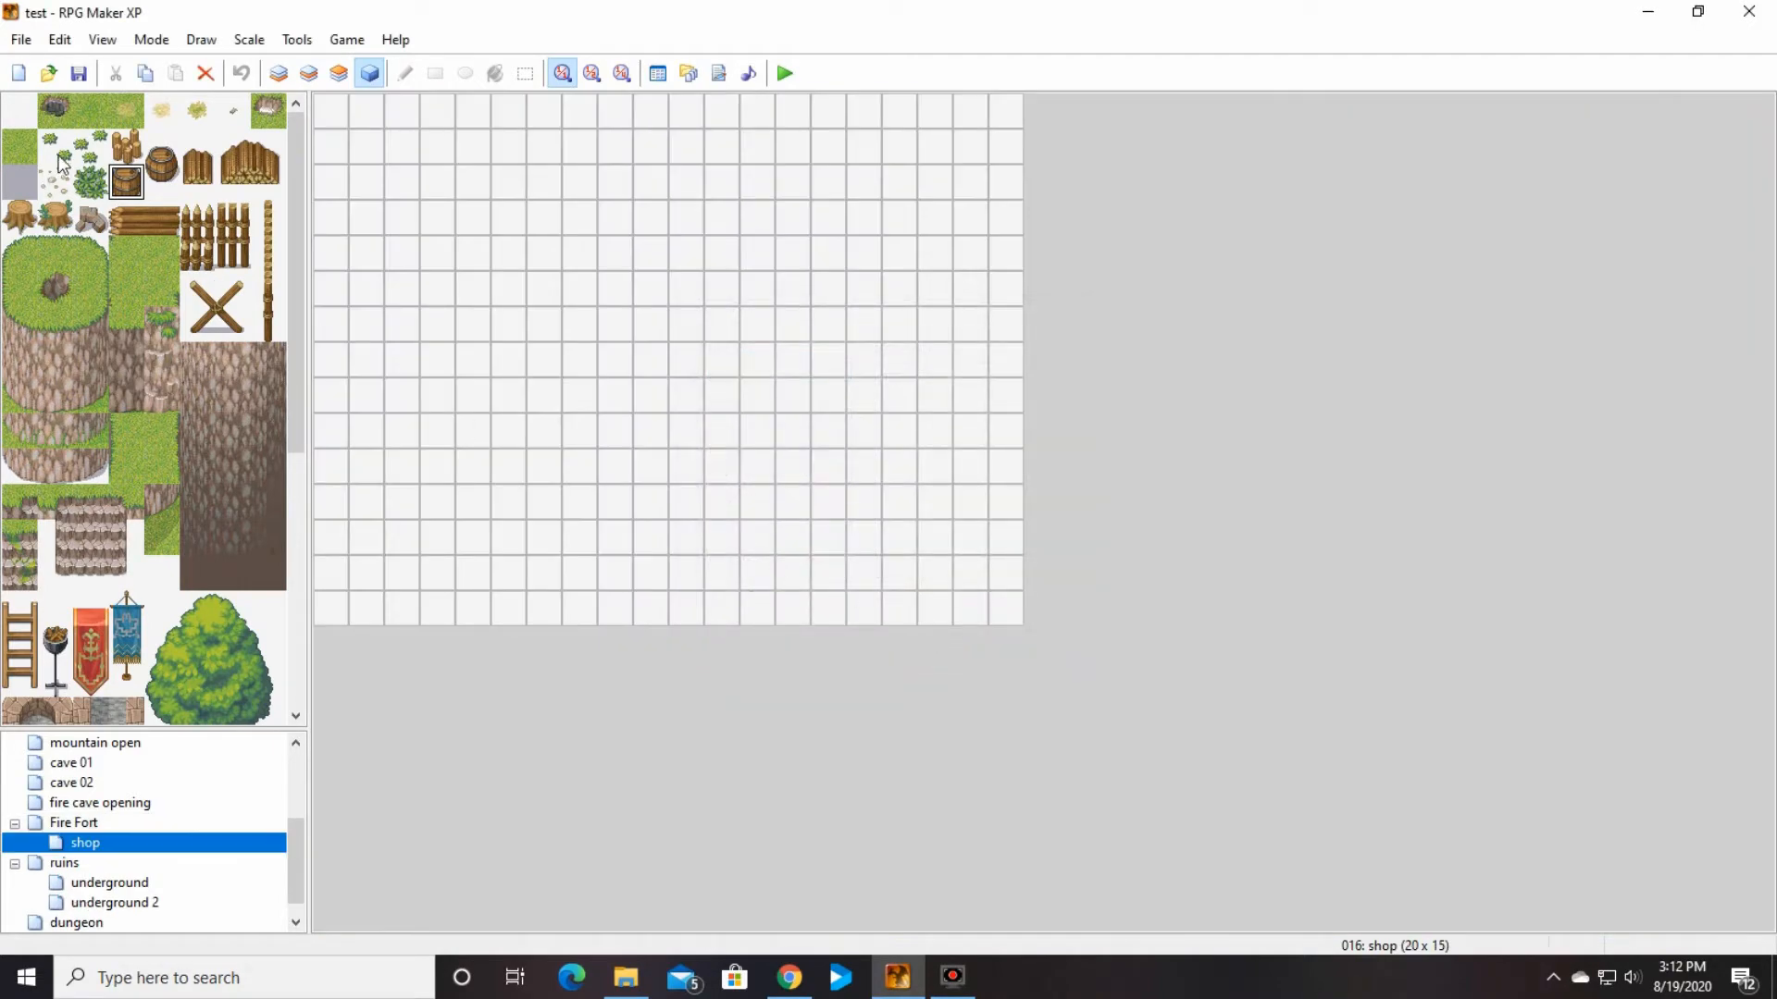
Step: Change the shop map's tileset to 015: Forest Town
right_click(131, 844)
click(243, 696)
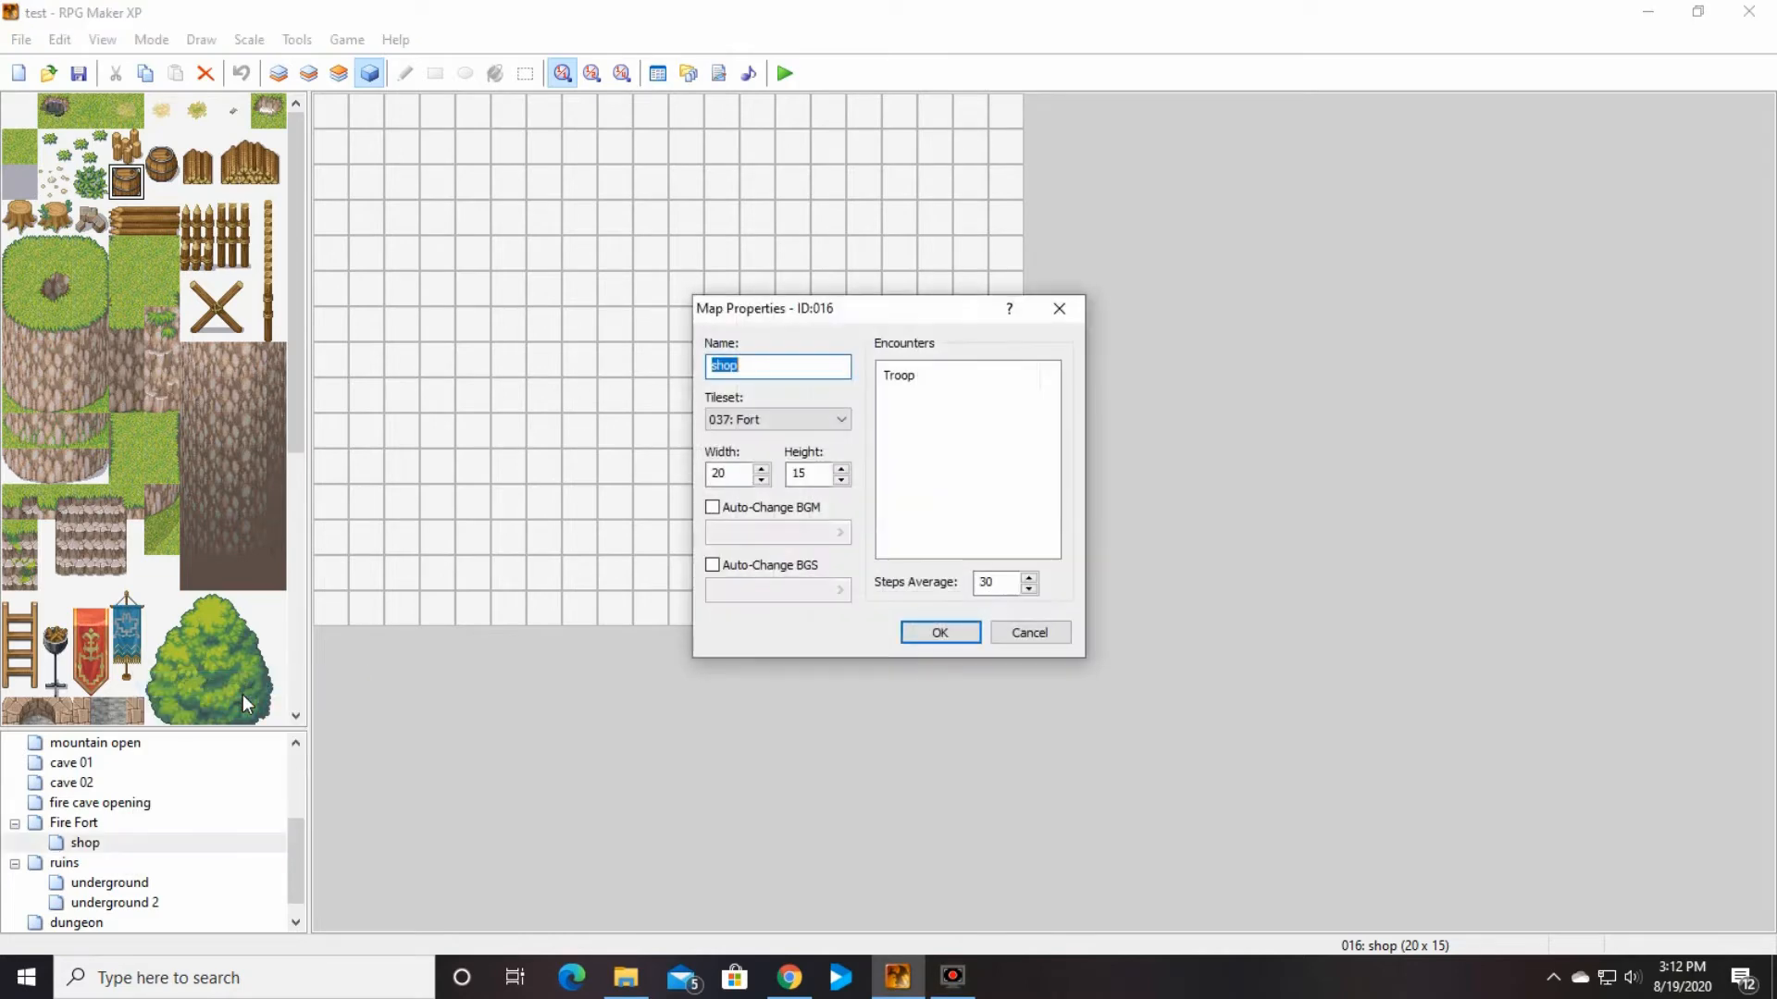
click(838, 420)
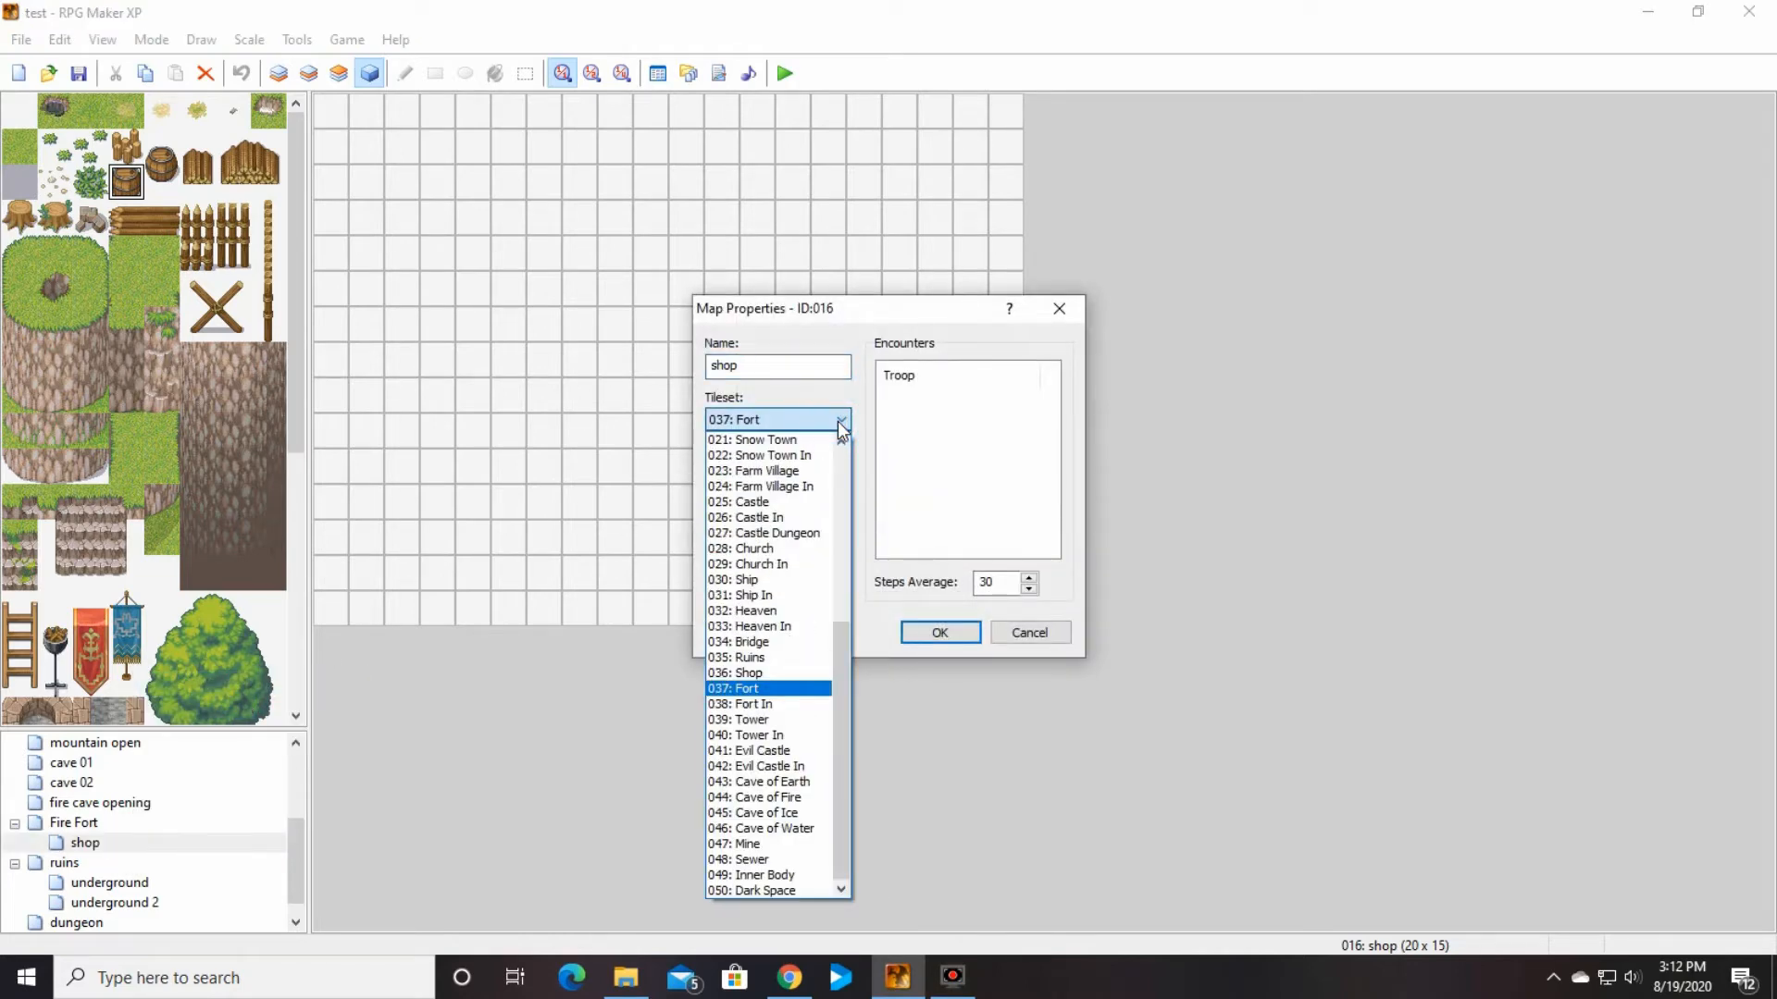
scroll(794, 500, up, 3)
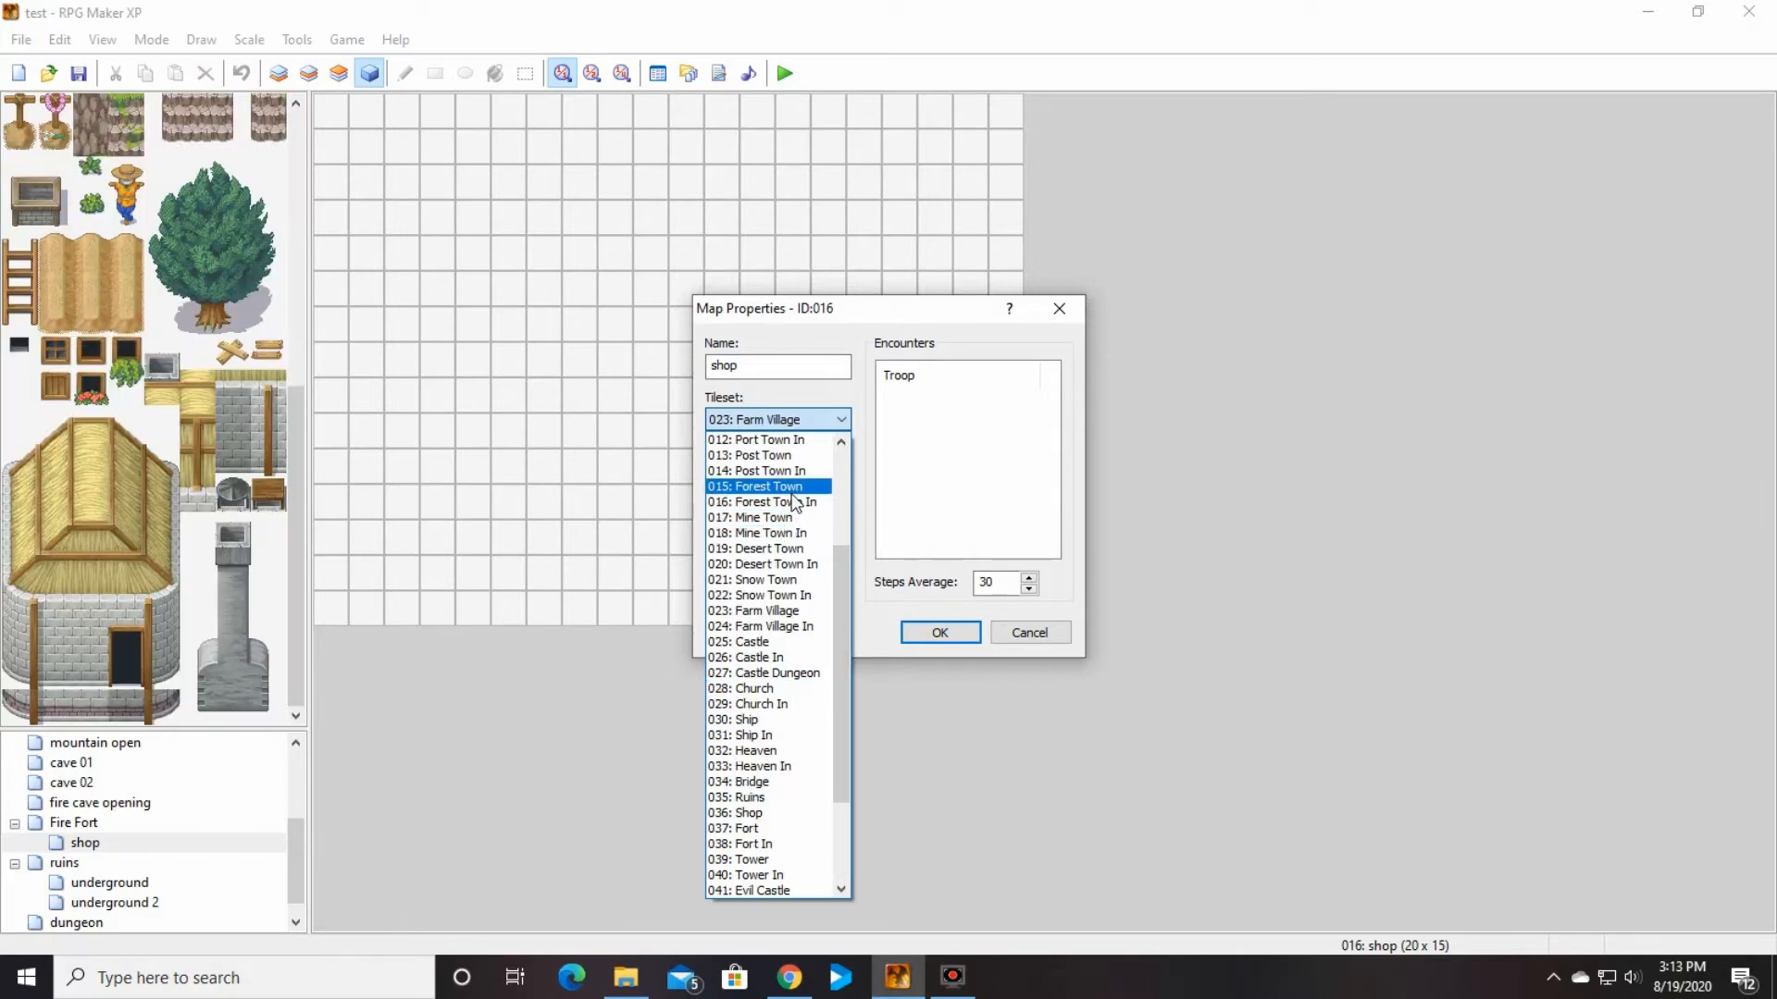
click(795, 485)
click(942, 633)
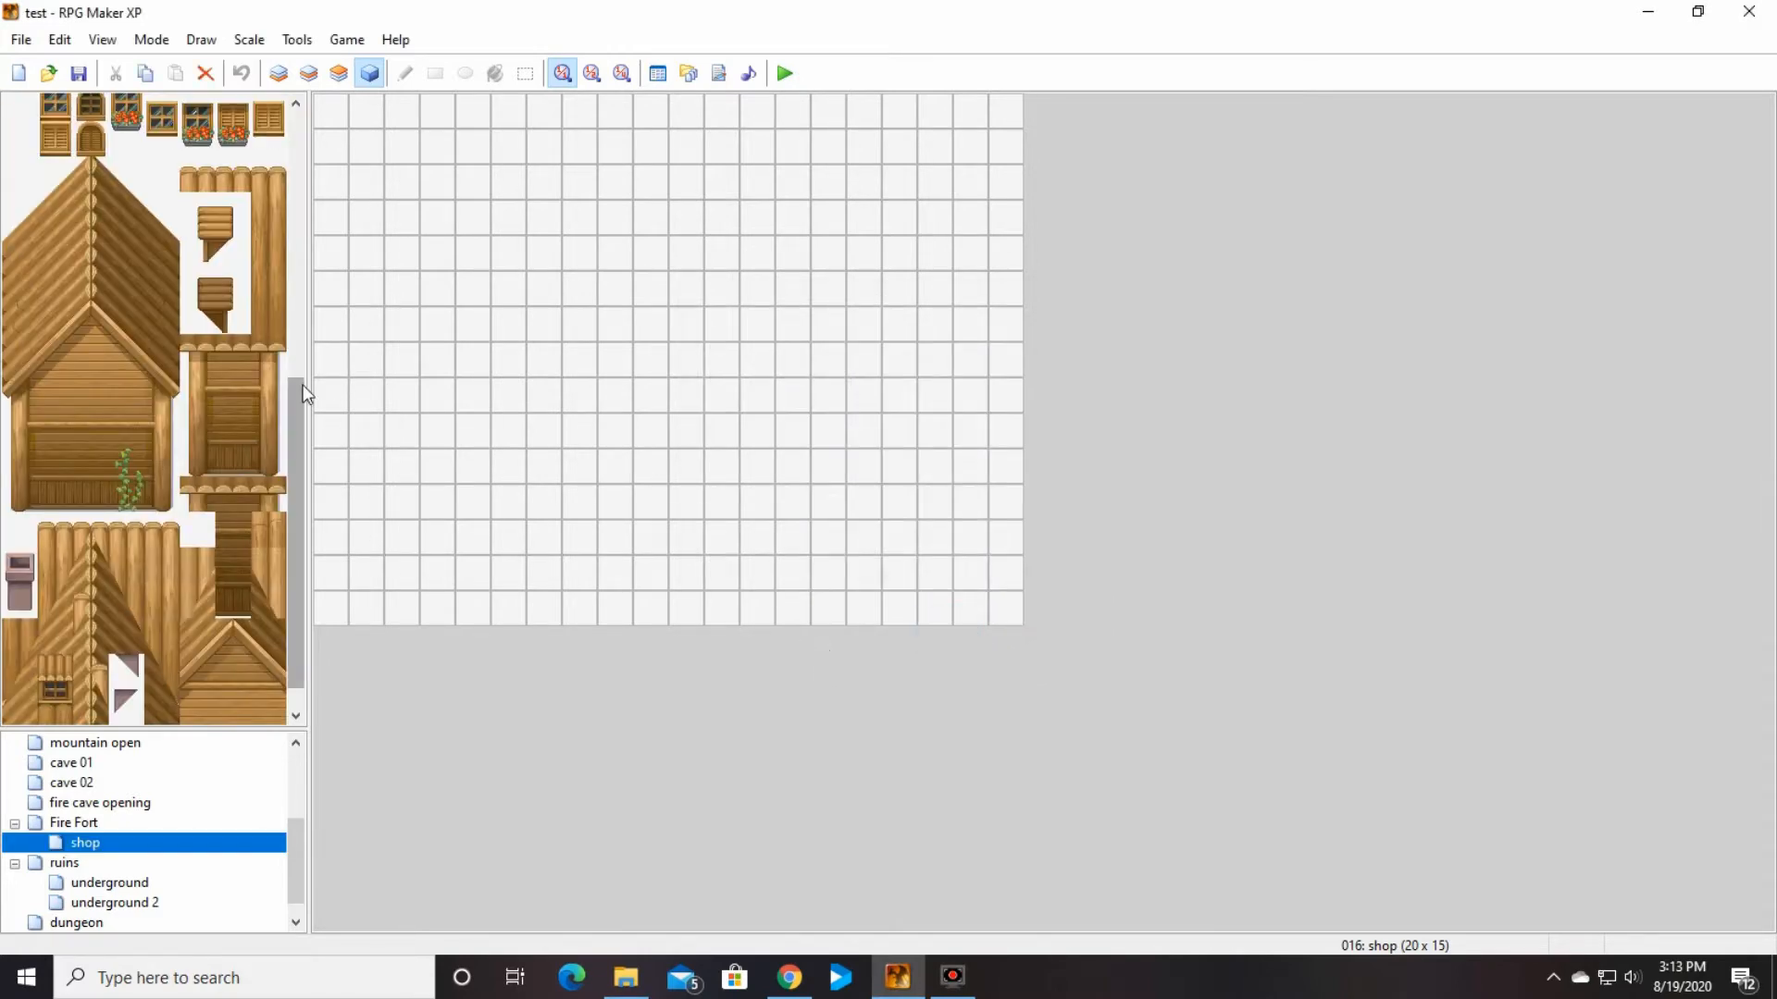
Step: Fill layer 1 of the shop map with the plain grass tile
drag(296, 383, 416, 97)
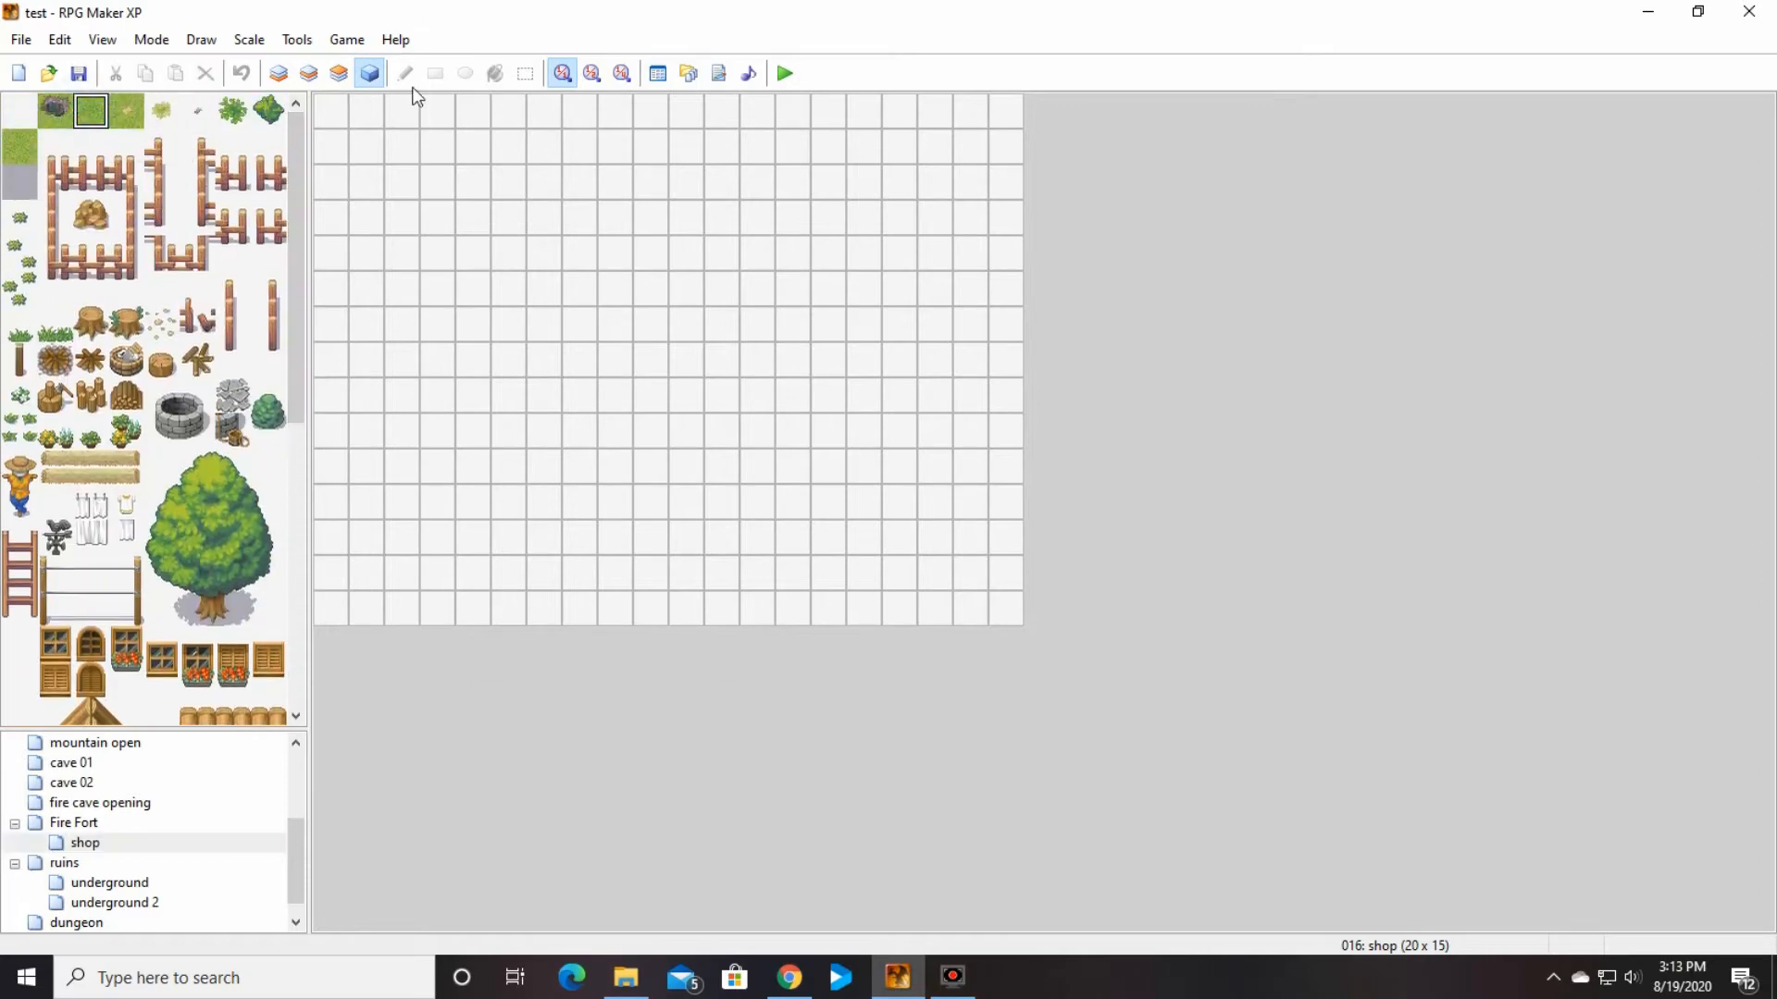
click(276, 78)
click(495, 73)
click(486, 218)
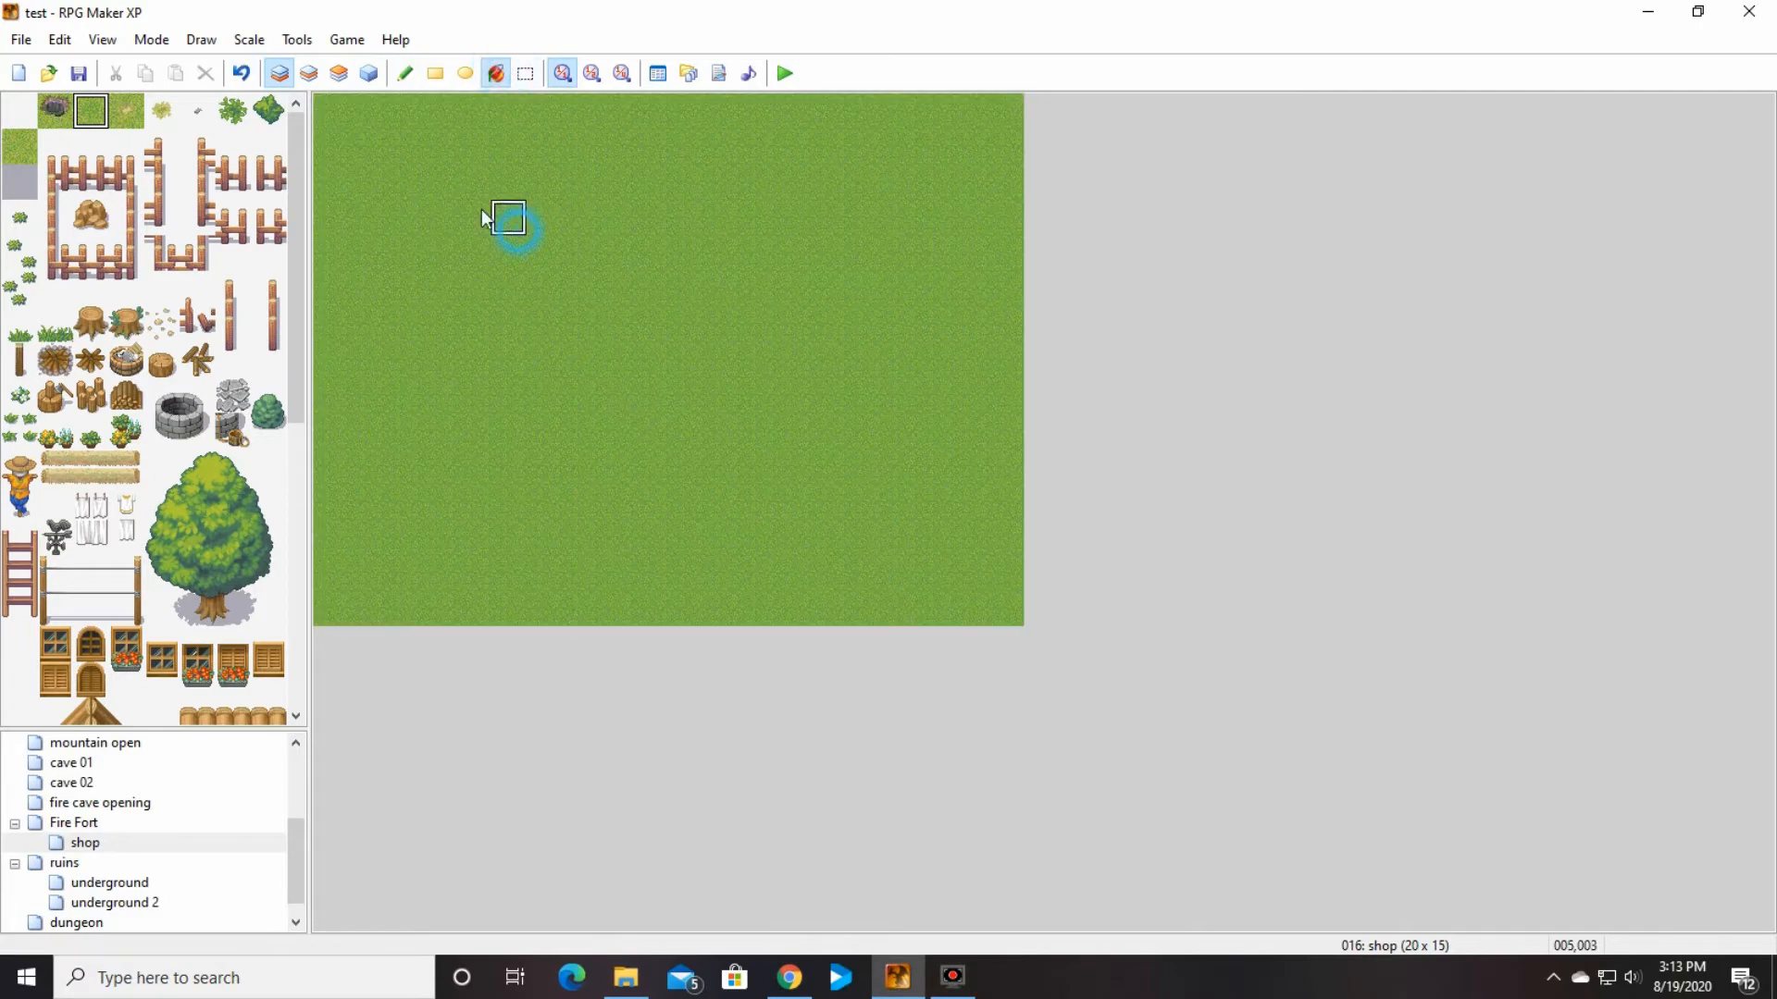
Step: Place a single complete wooden house on layer 2 of the shop map, with its upper-left corner at cell 007,001
click(309, 74)
drag(301, 259, 298, 541)
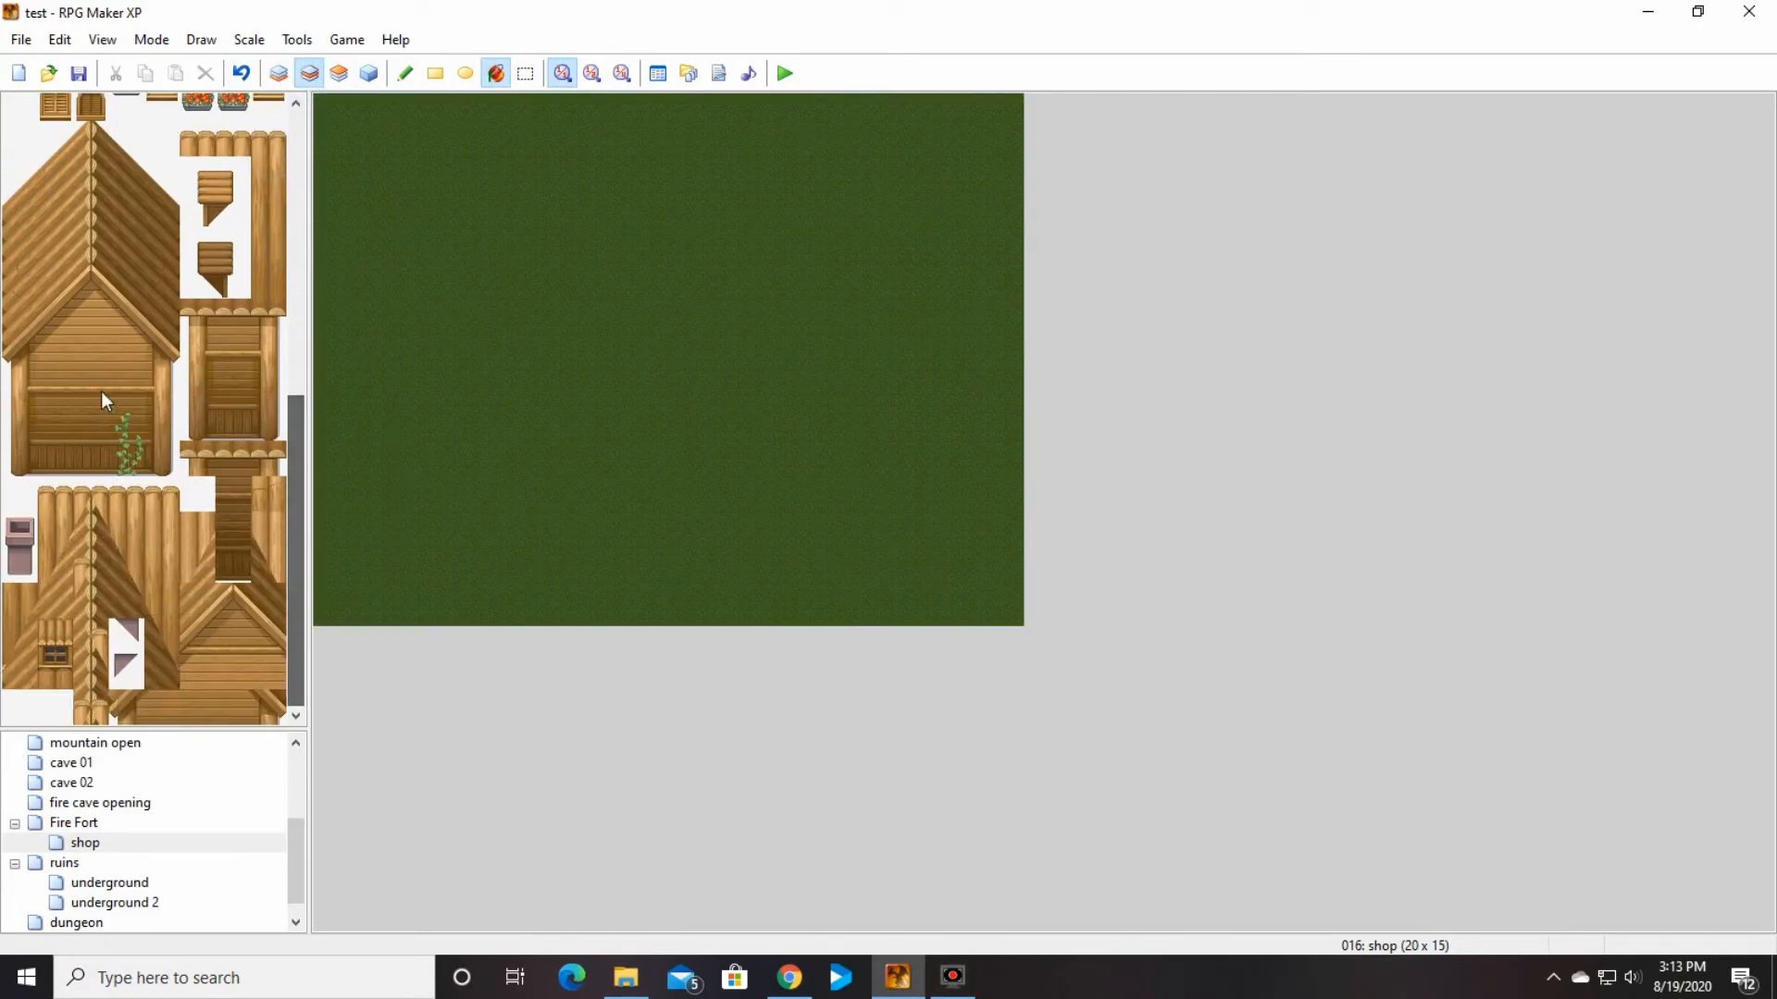
drag(23, 145, 165, 470)
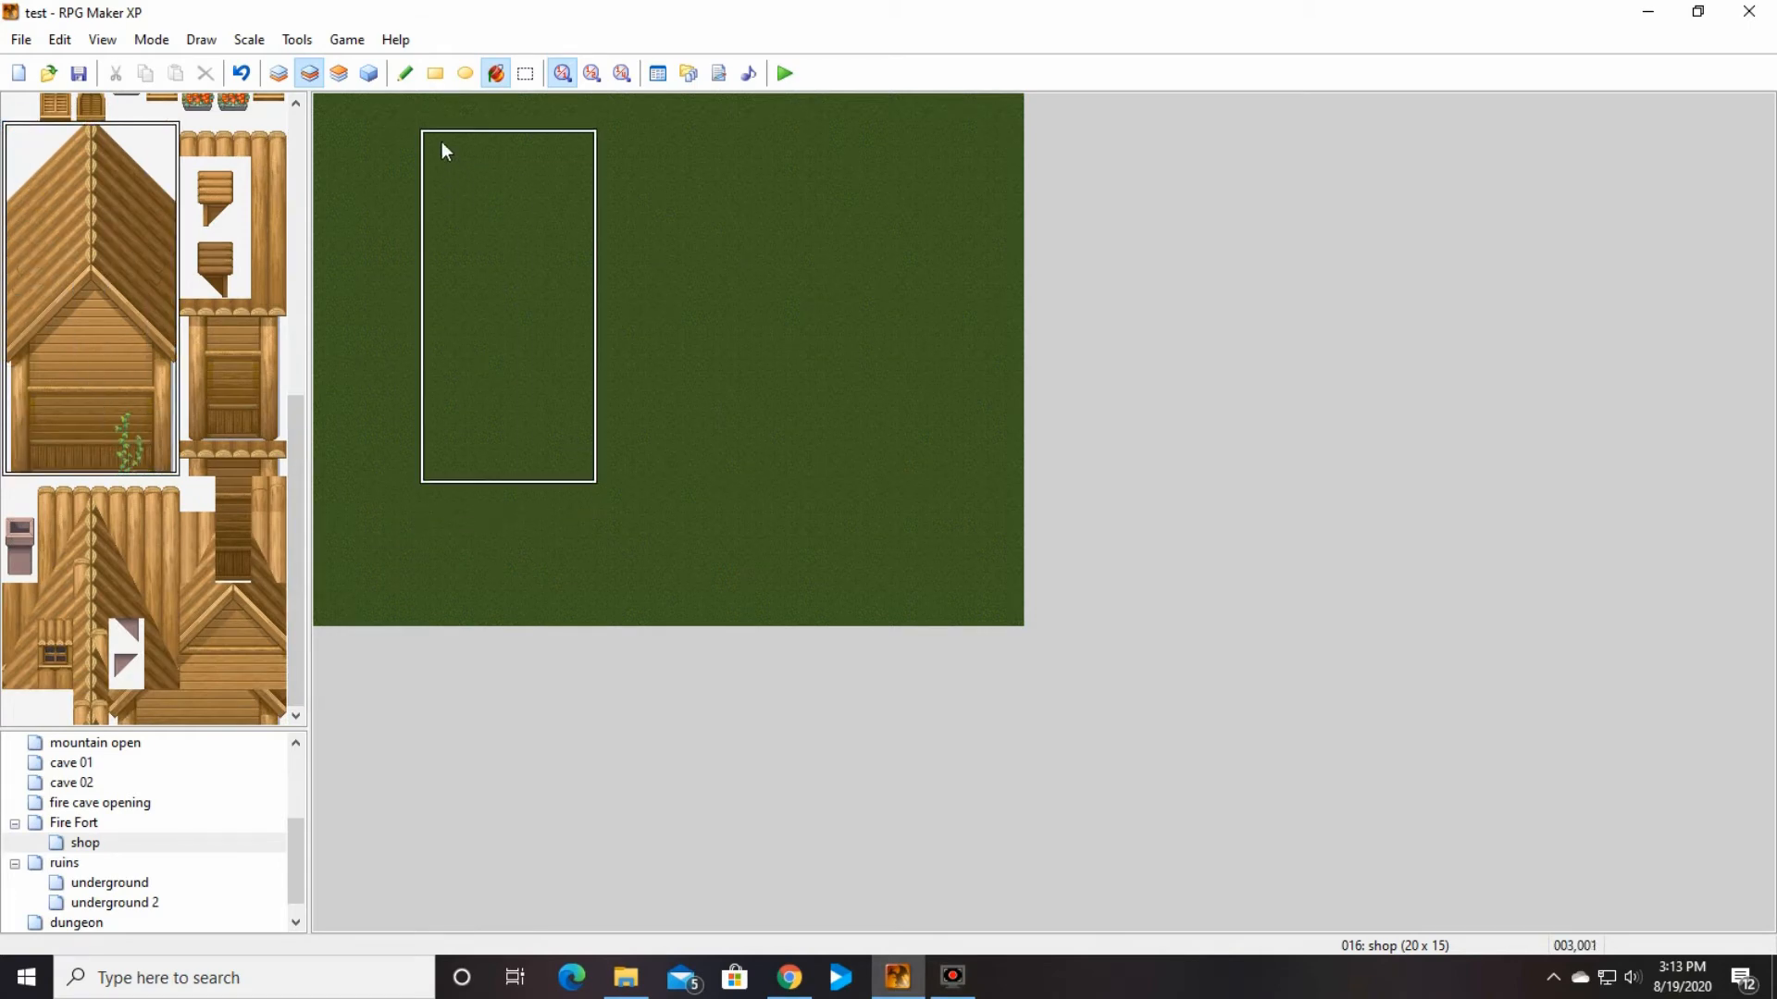
click(574, 141)
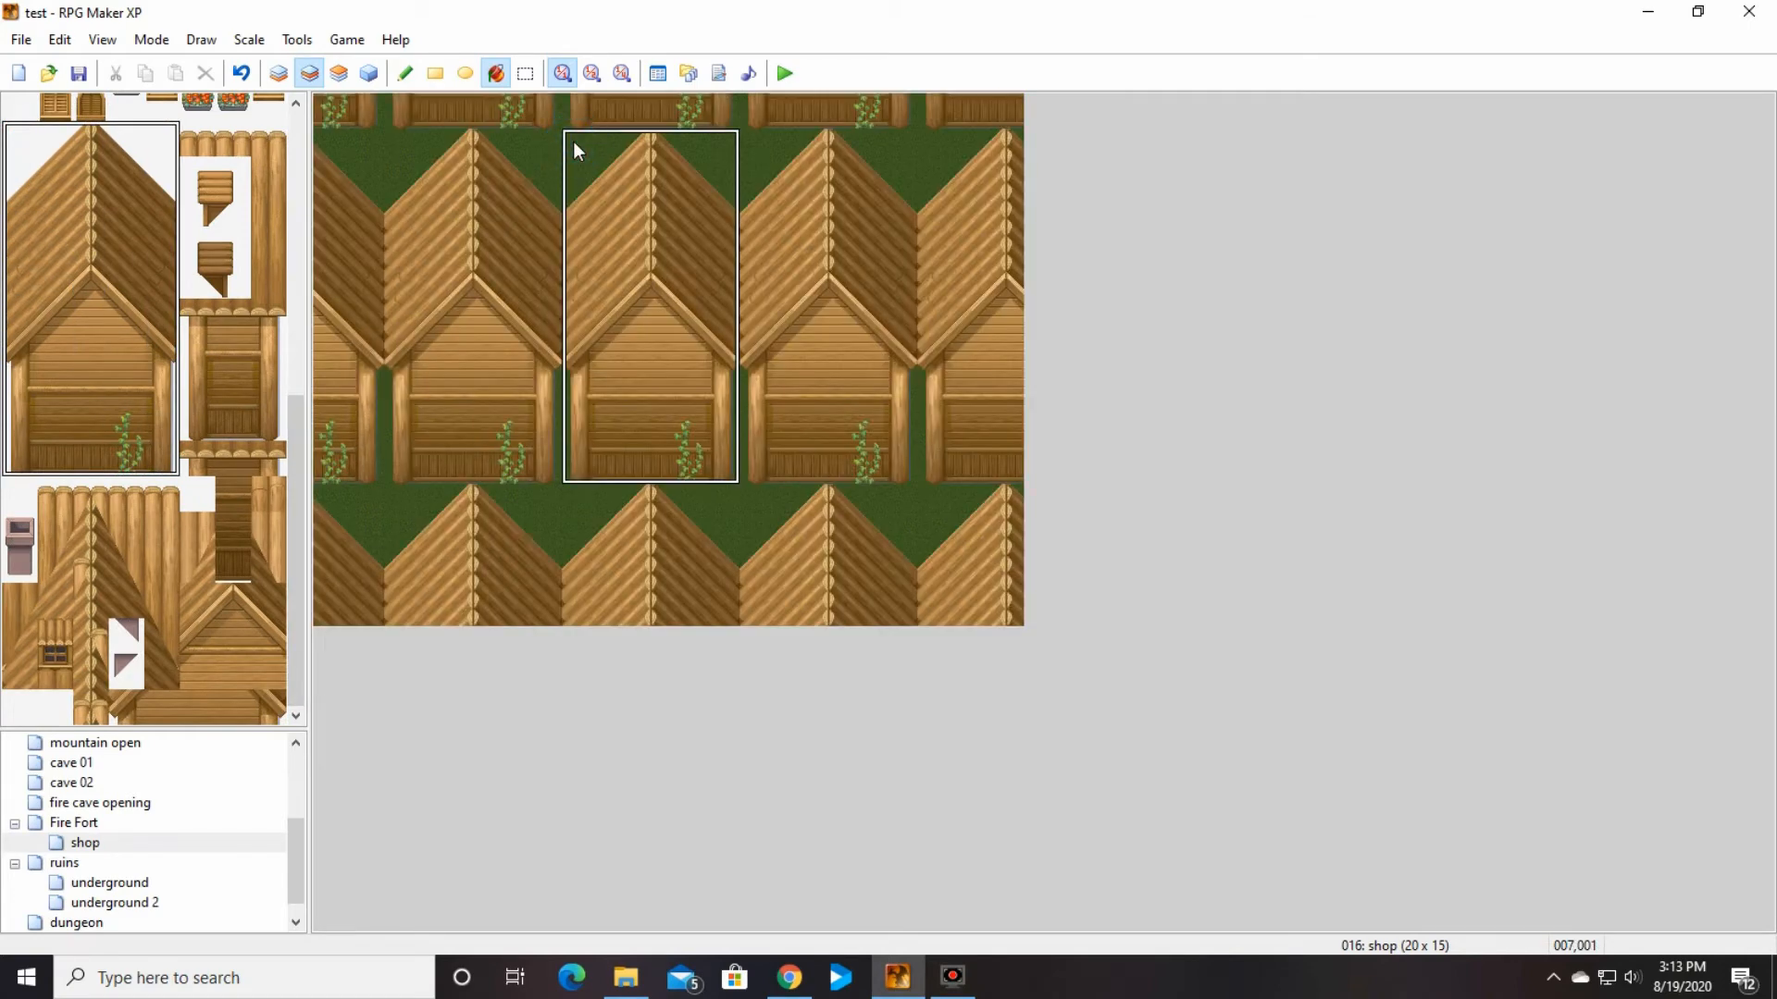
click(246, 77)
click(404, 74)
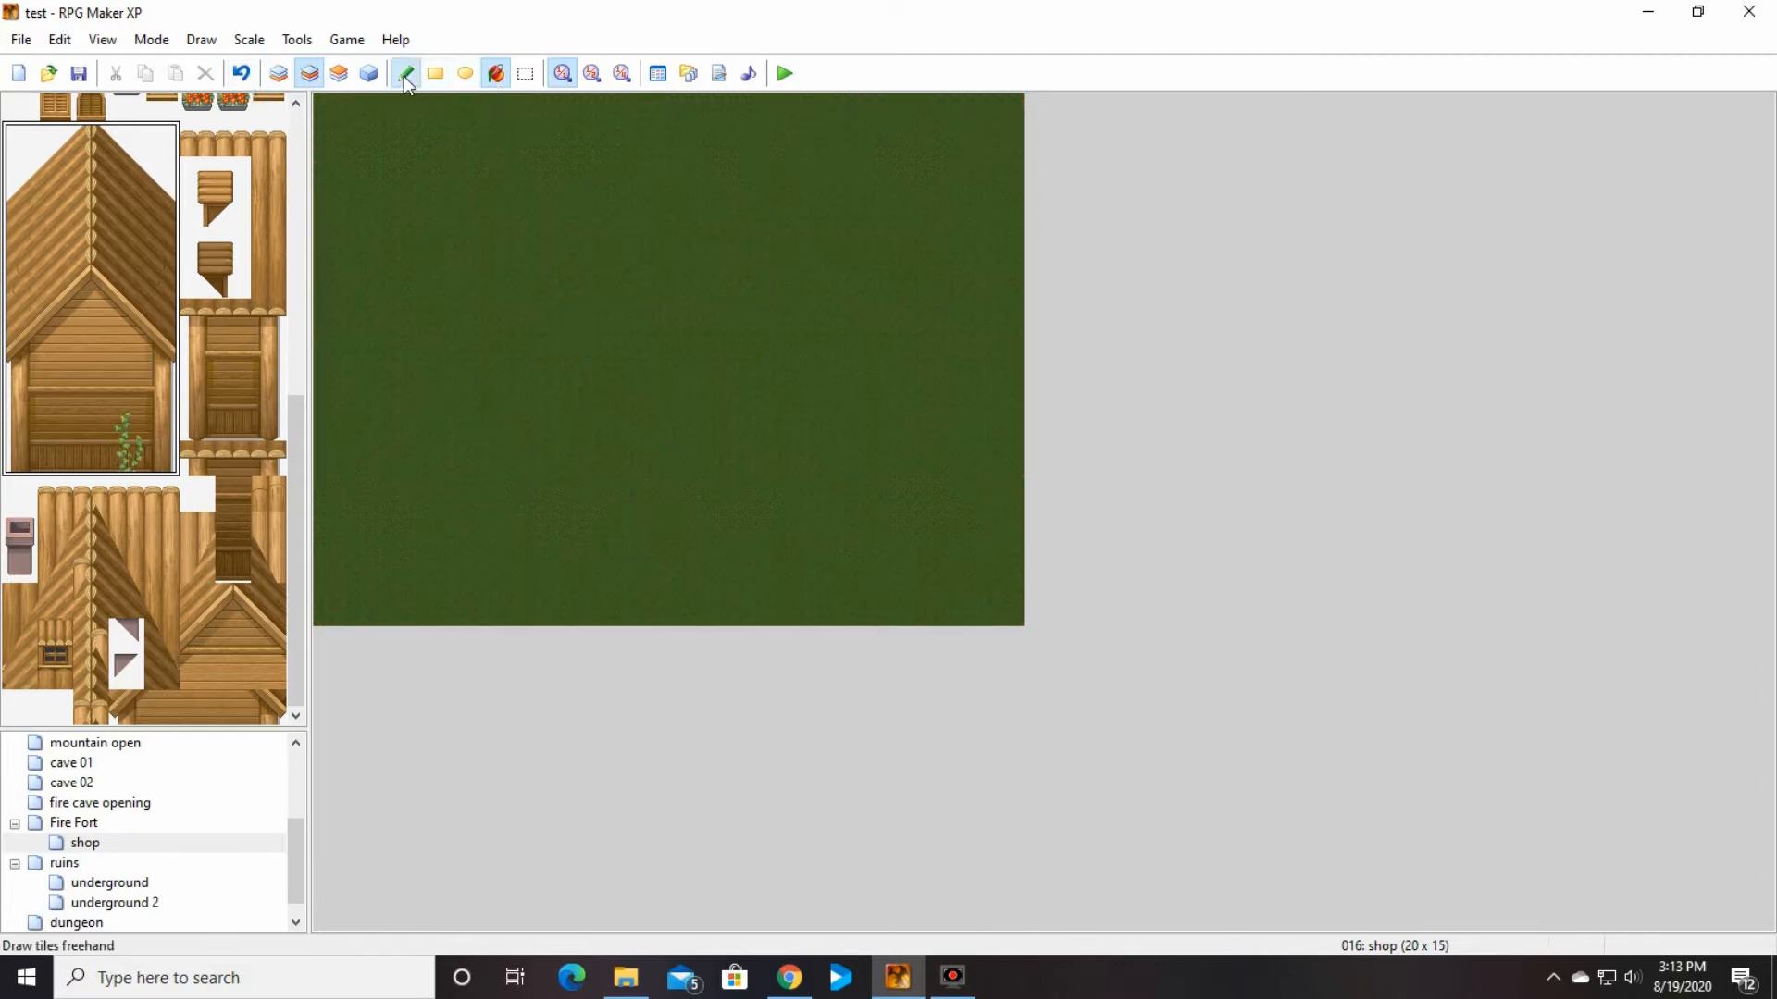
click(581, 159)
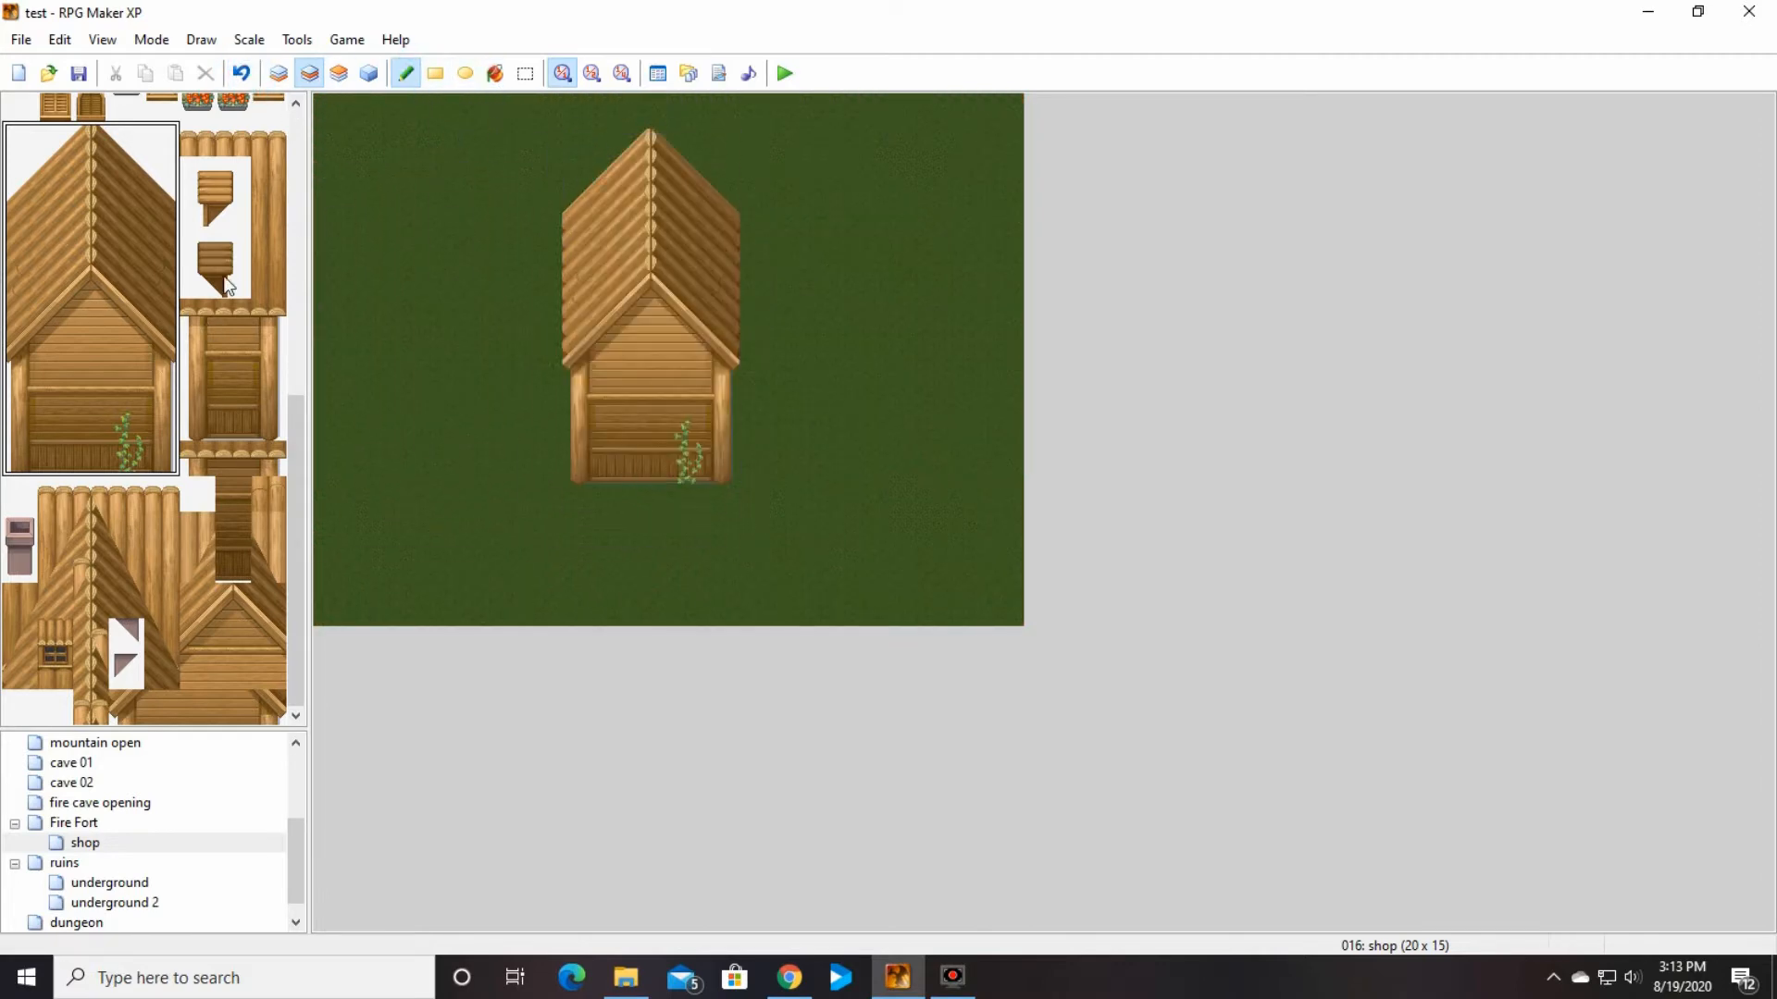
Step: Copy the door event of the western house on the 1st town map
drag(292, 476, 264, 157)
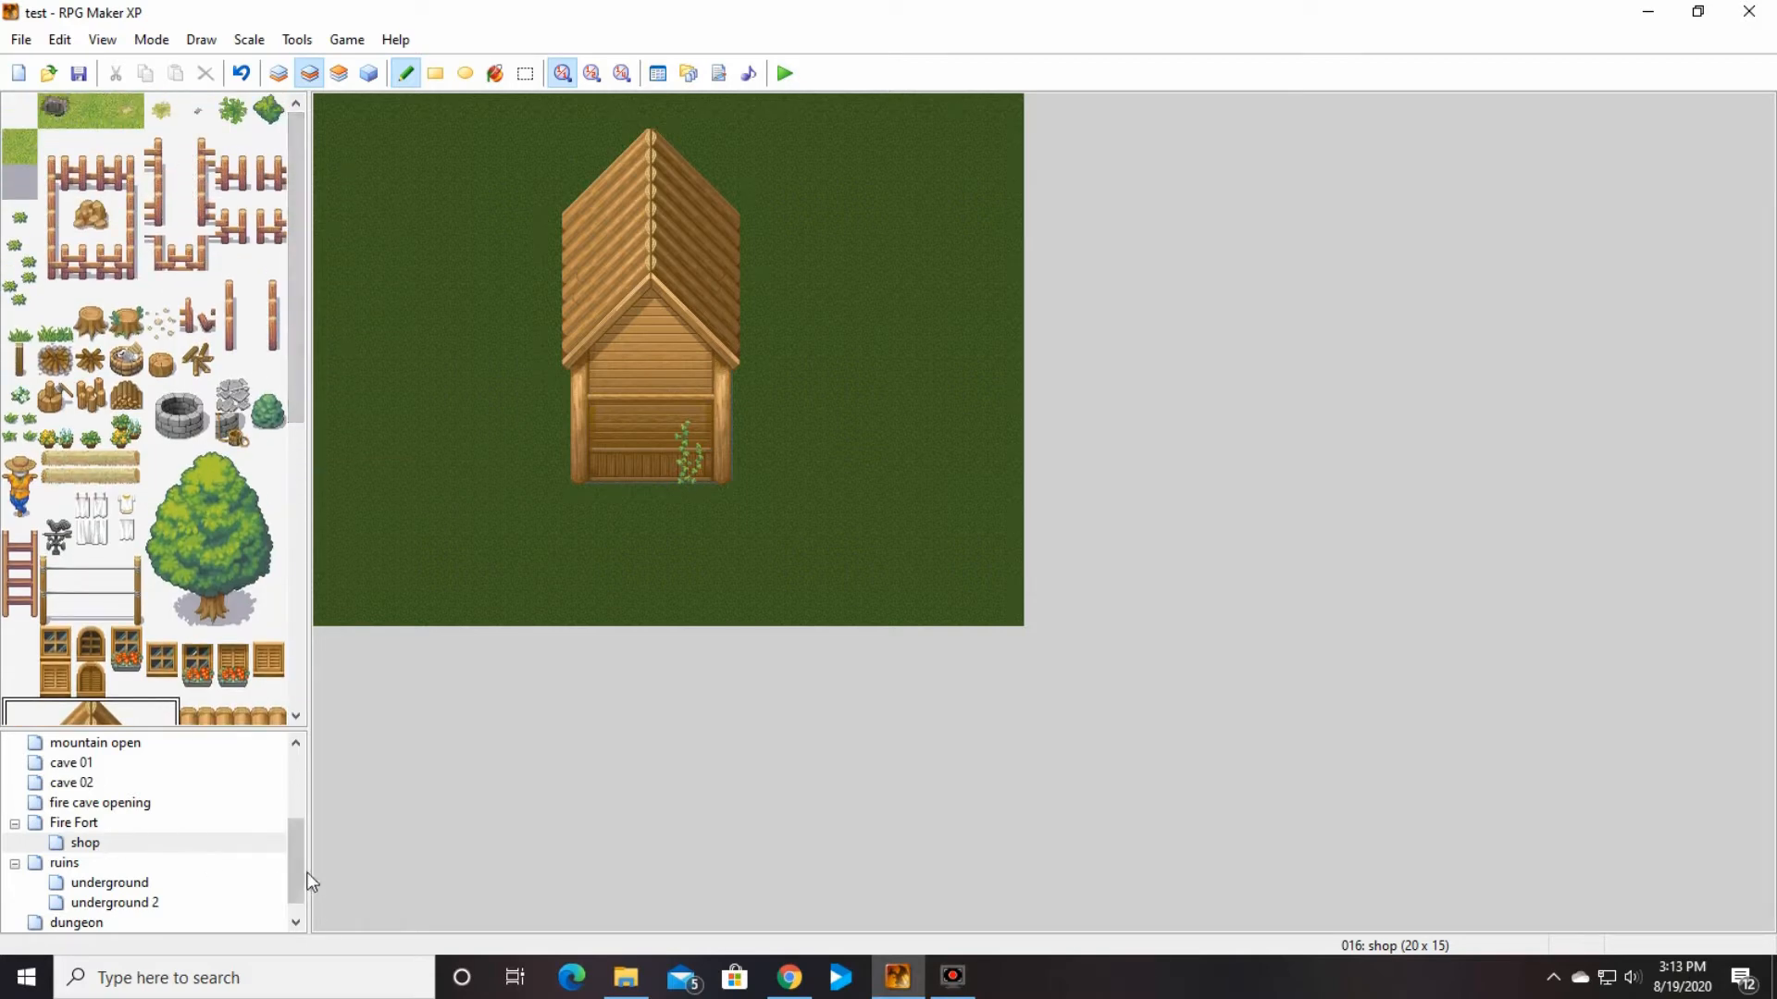
drag(296, 879, 238, 820)
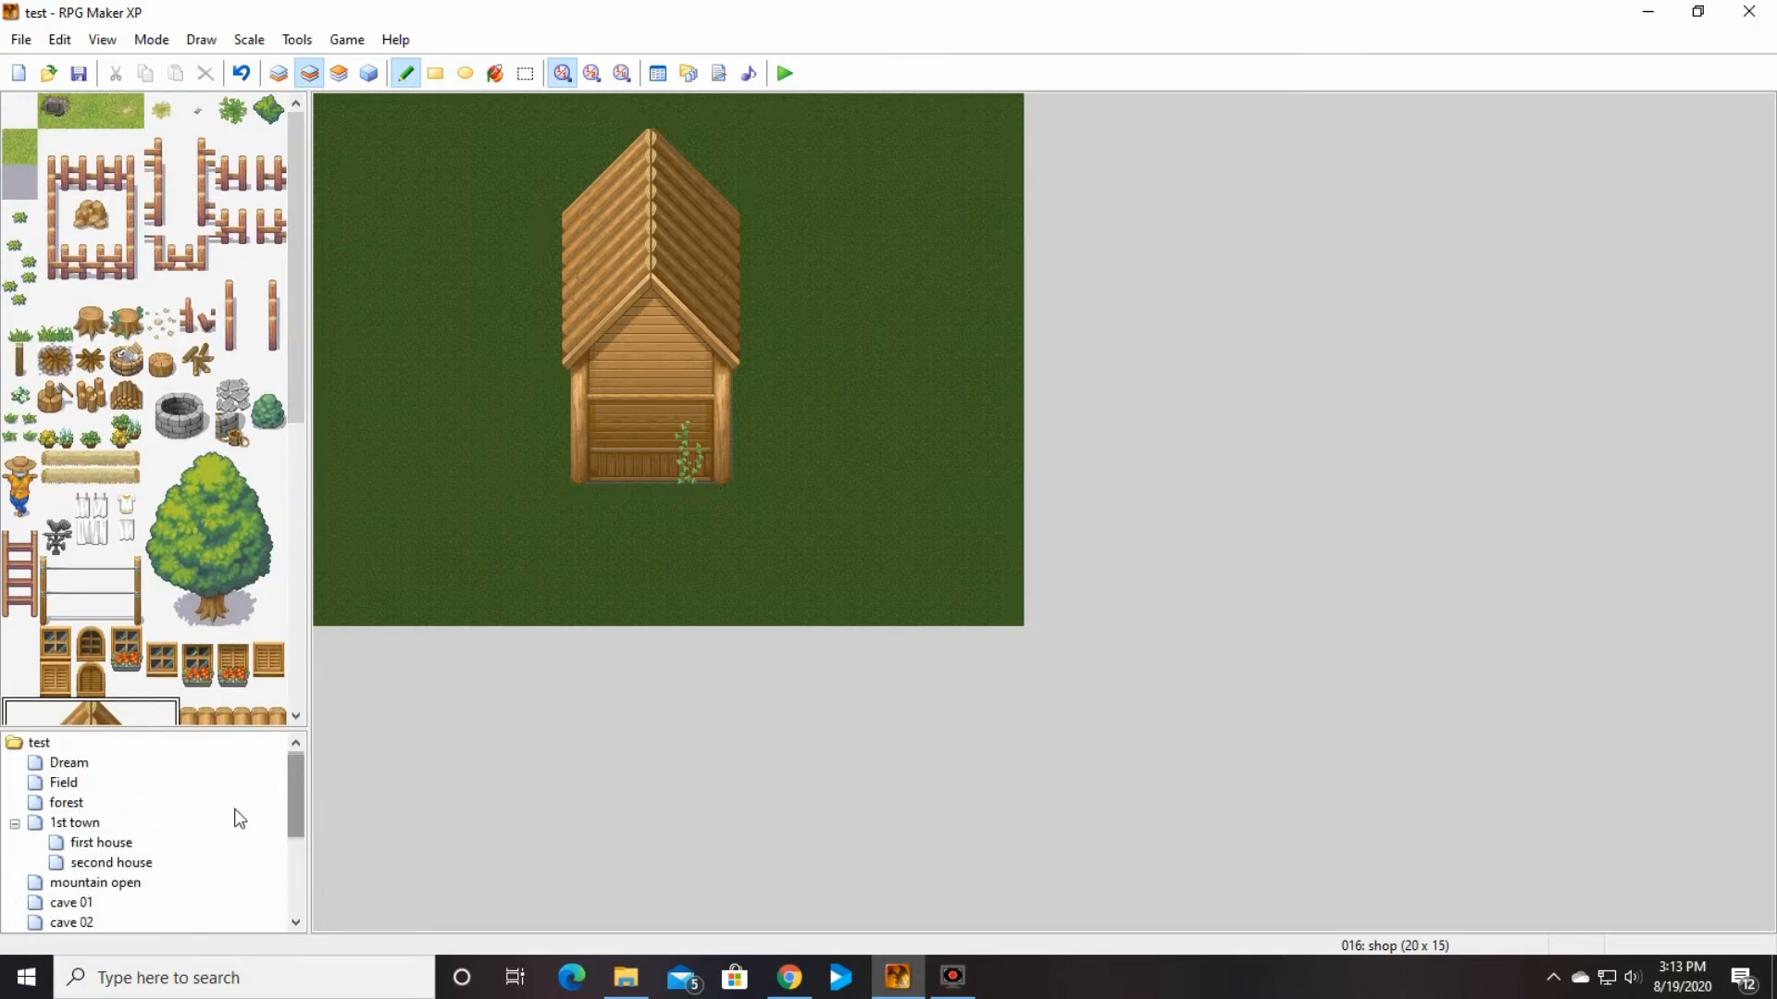
click(119, 821)
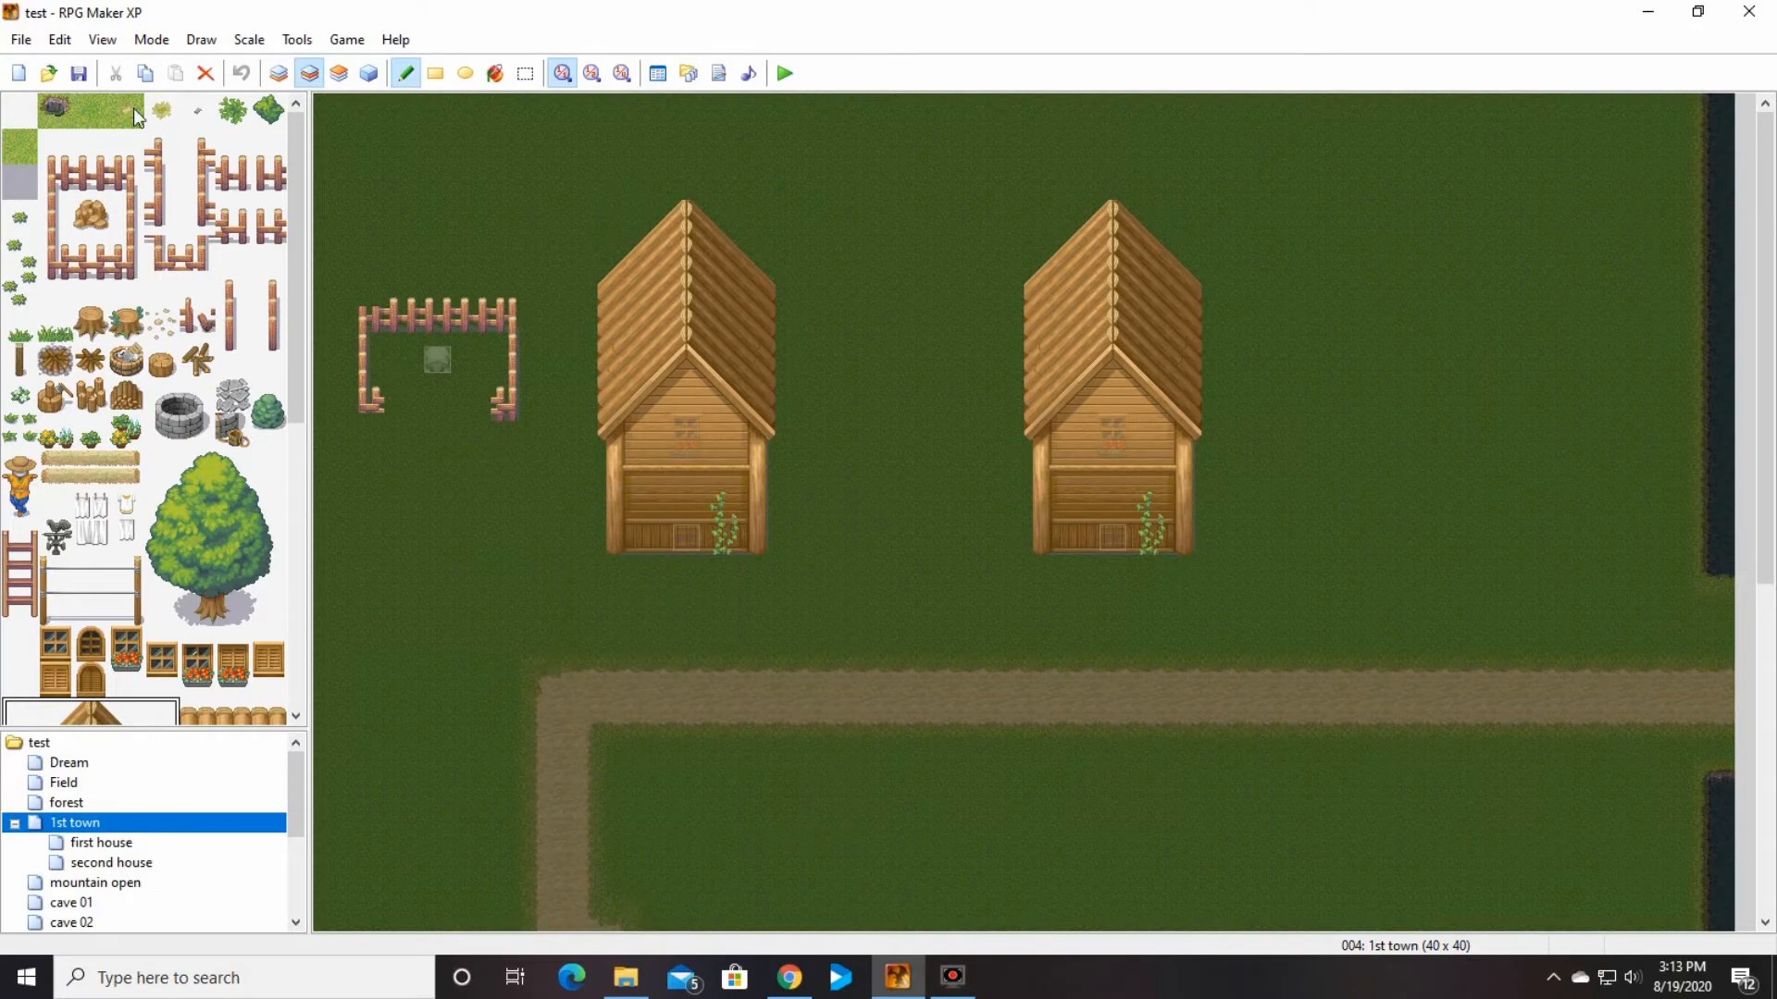
click(368, 73)
right_click(683, 536)
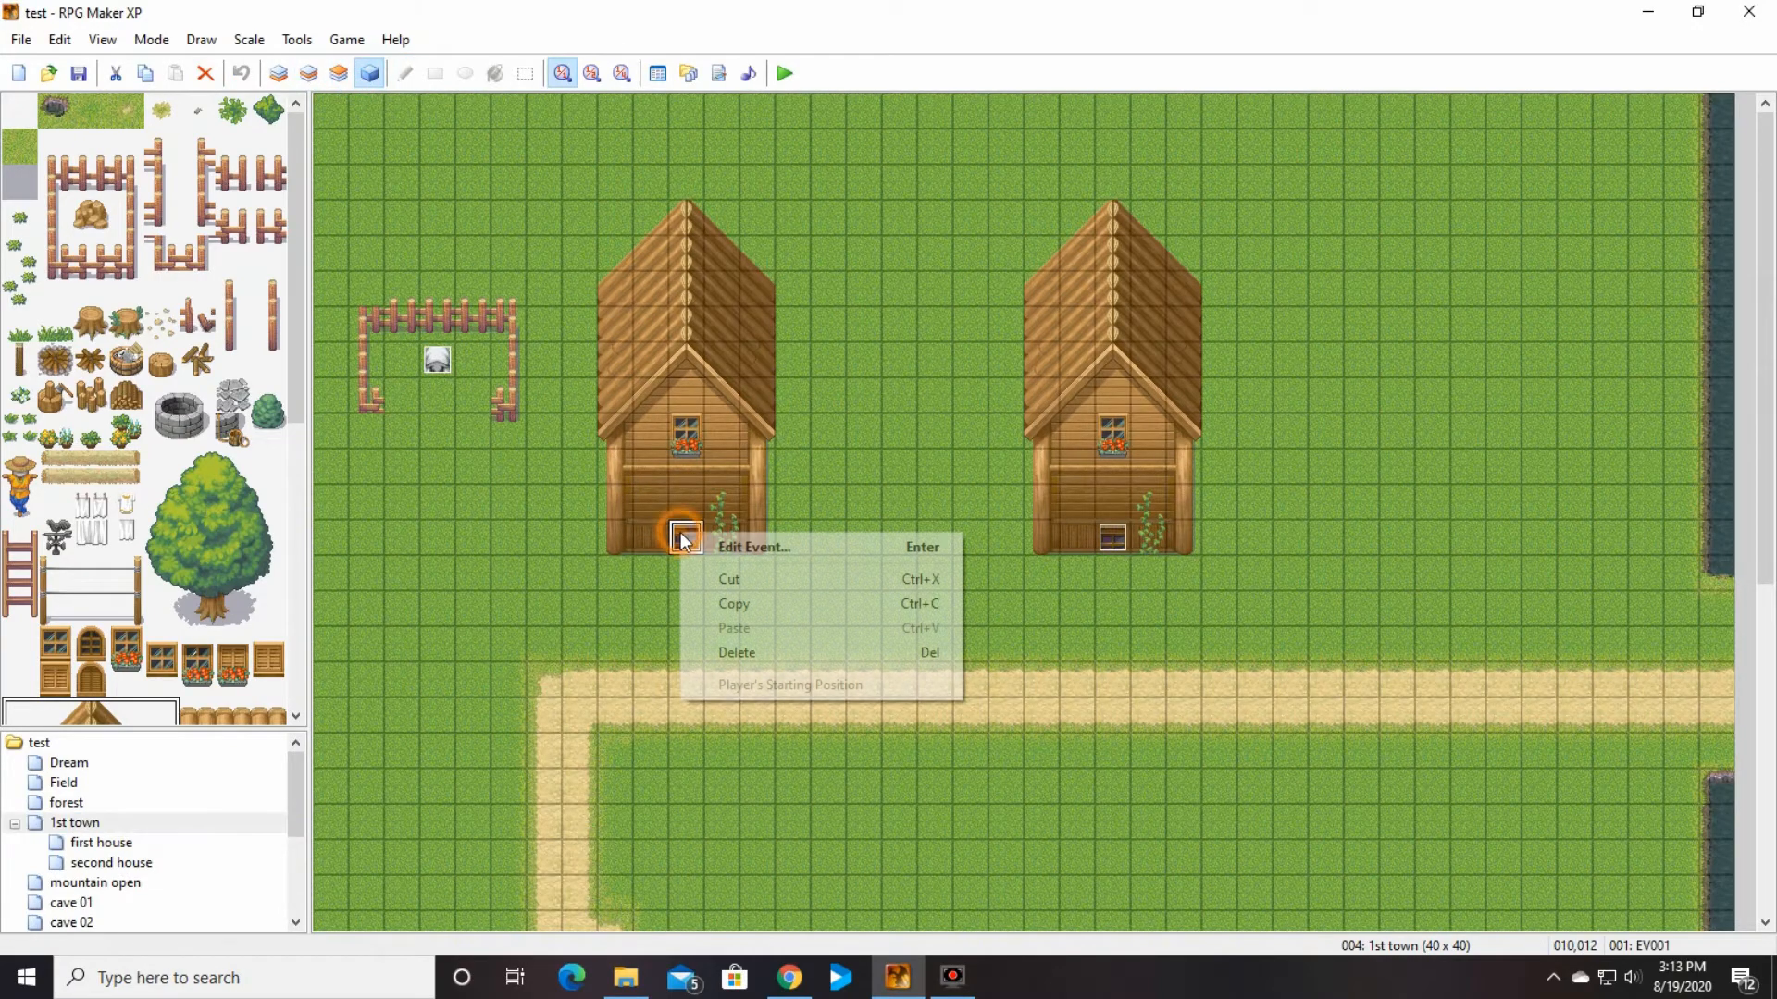
click(777, 604)
Step: Paste the copied door event at the base of the house on the shop map, at cell 009,010
drag(294, 800, 295, 884)
click(99, 905)
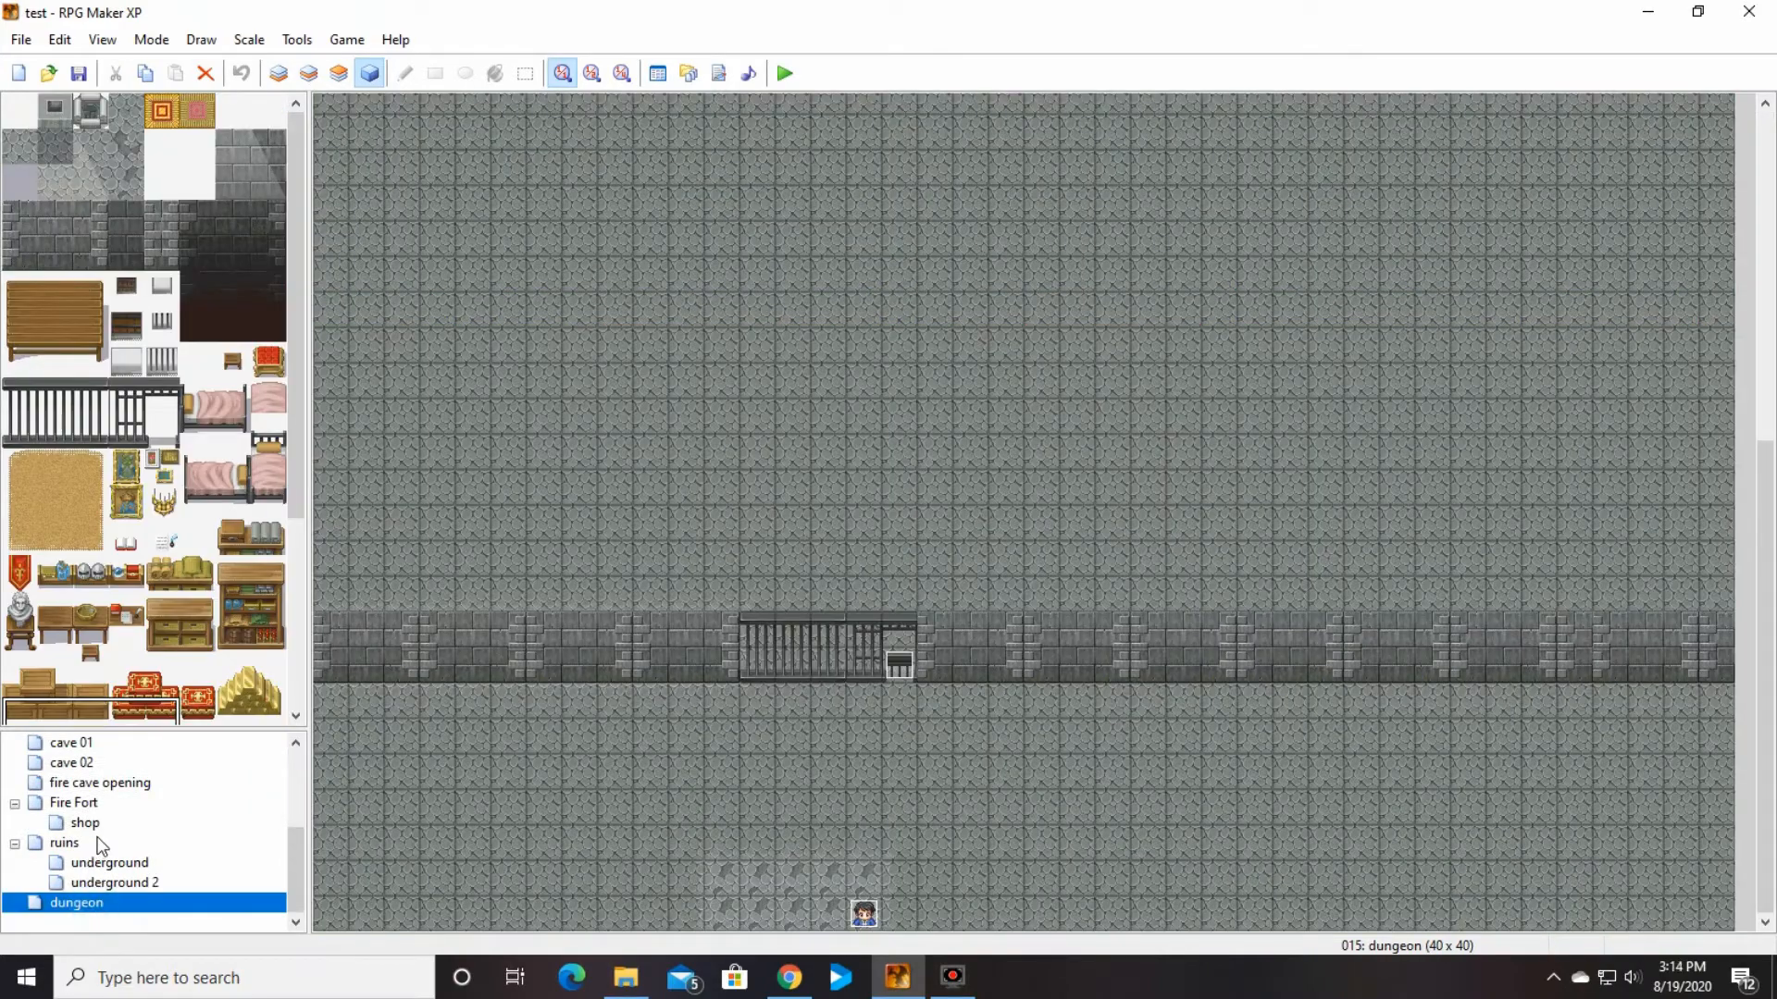
click(85, 822)
click(650, 477)
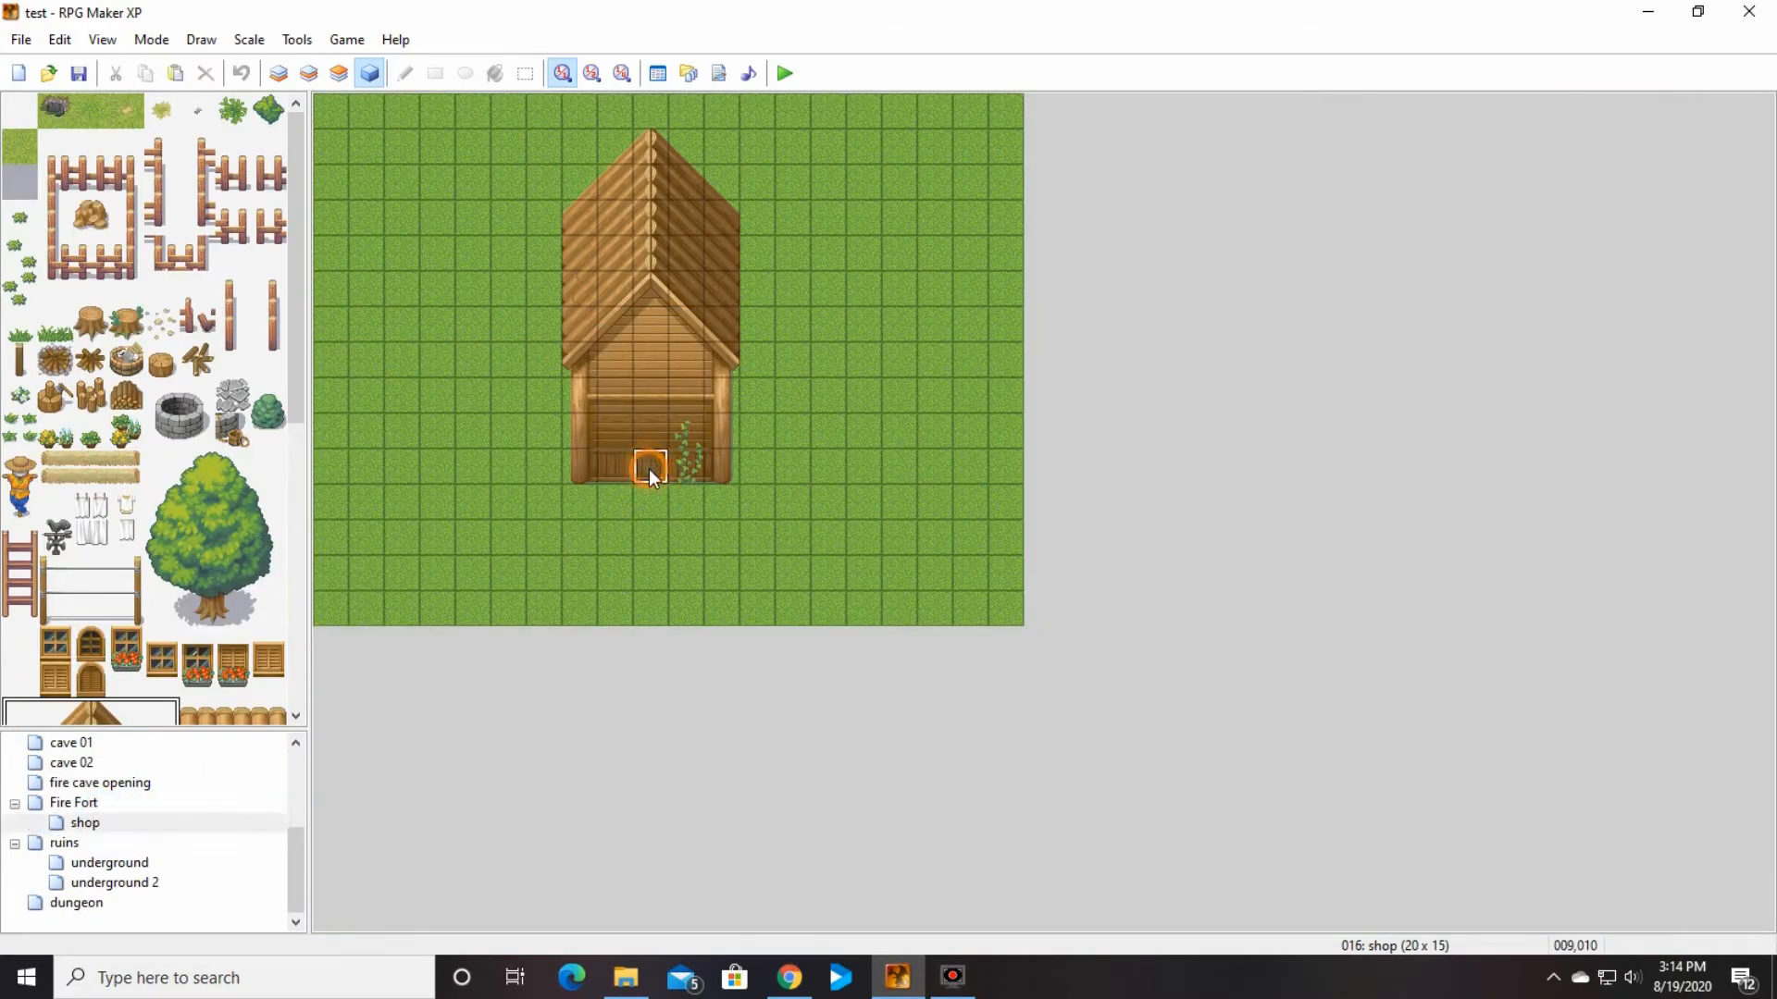
right_click(649, 477)
click(704, 562)
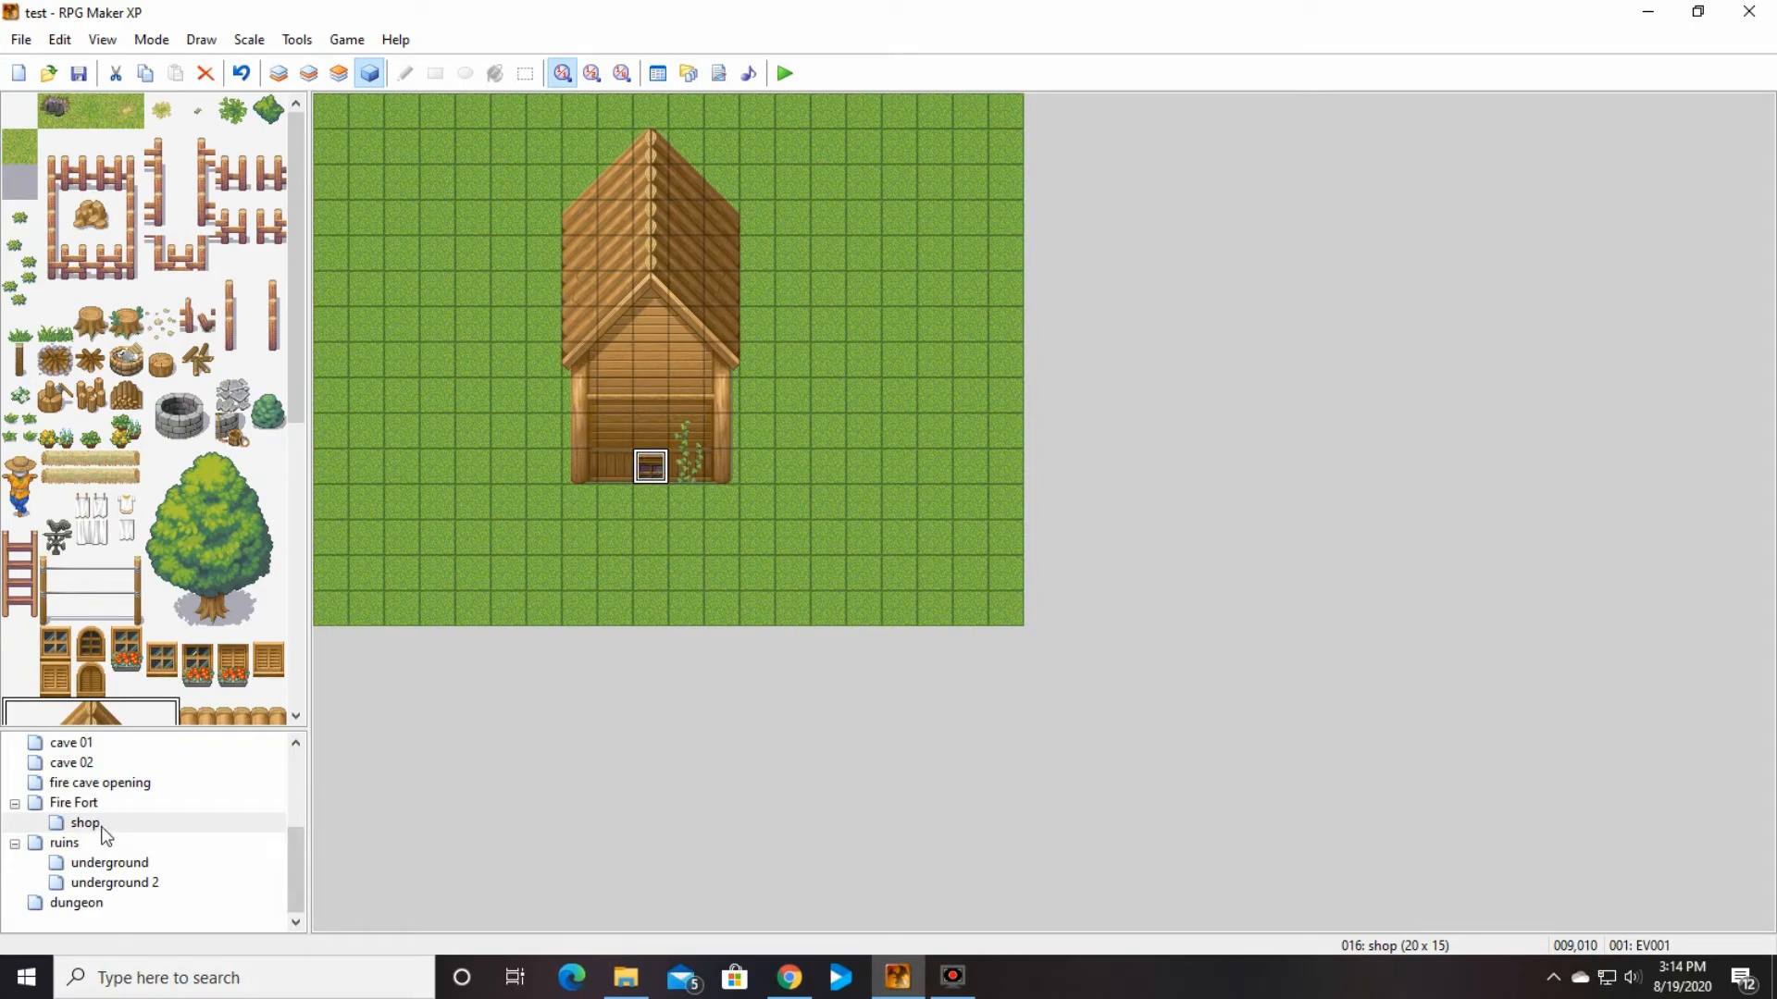
Step: Create another map under Fire Fort named "Inside shop"
click(74, 803)
right_click(96, 802)
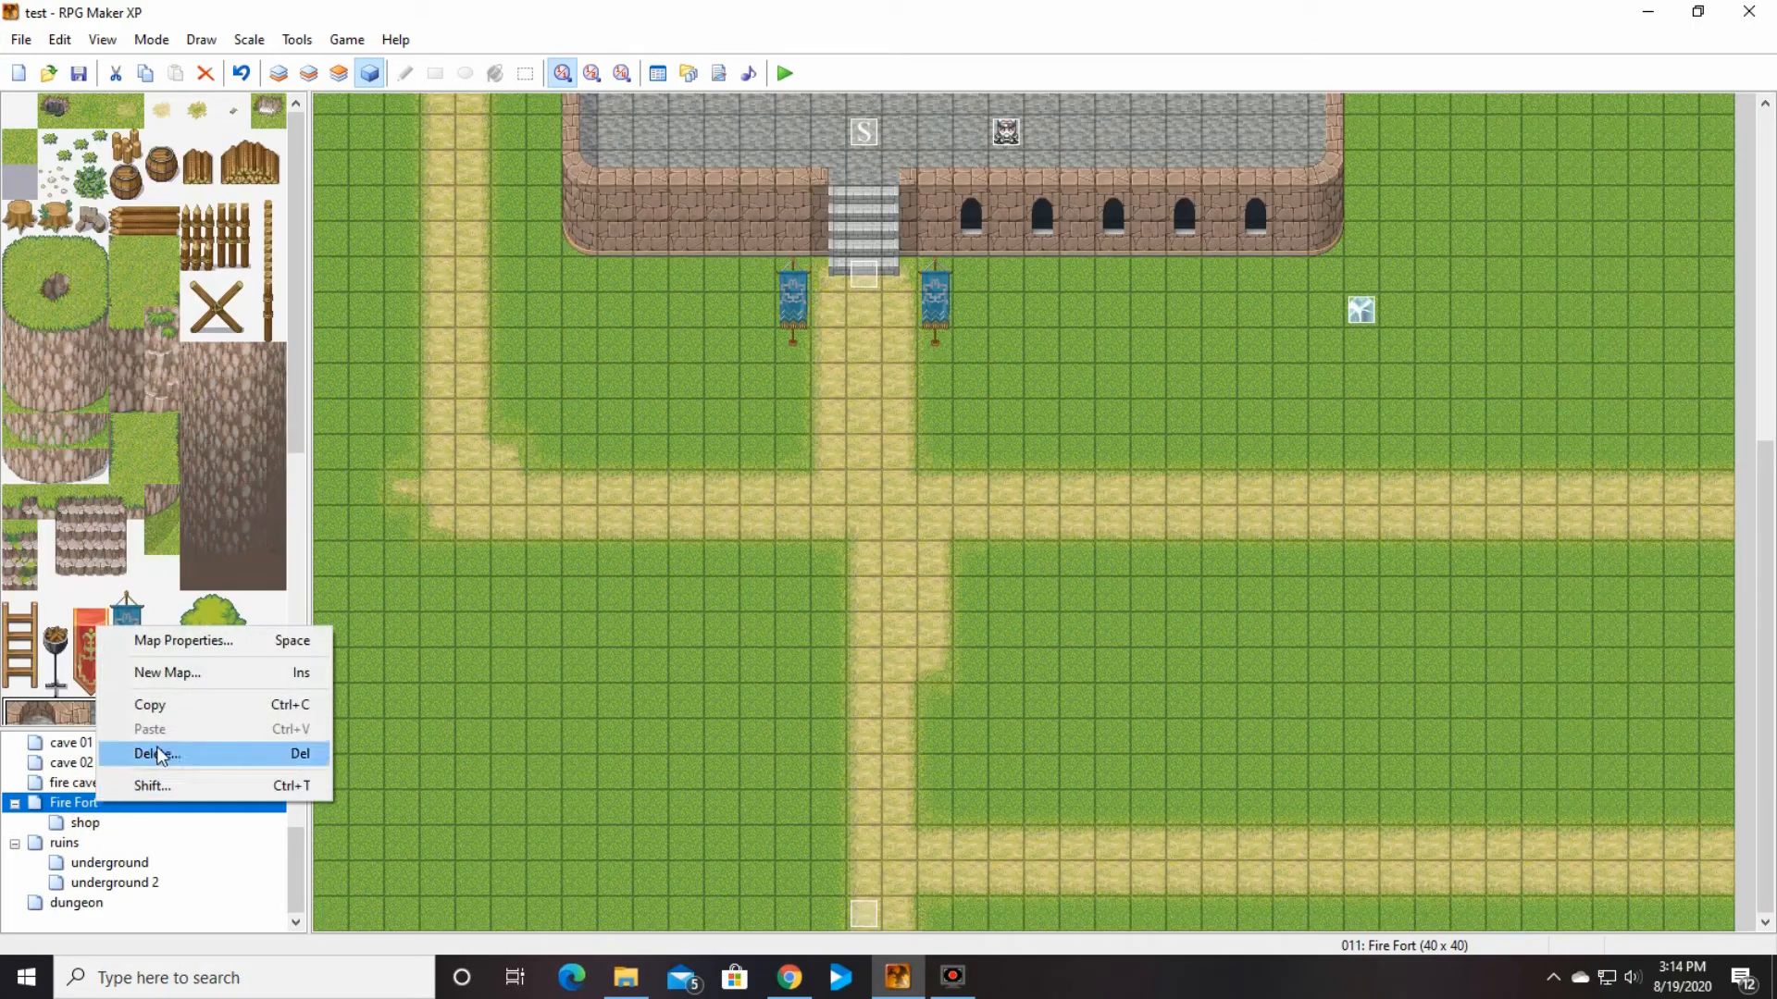
click(202, 673)
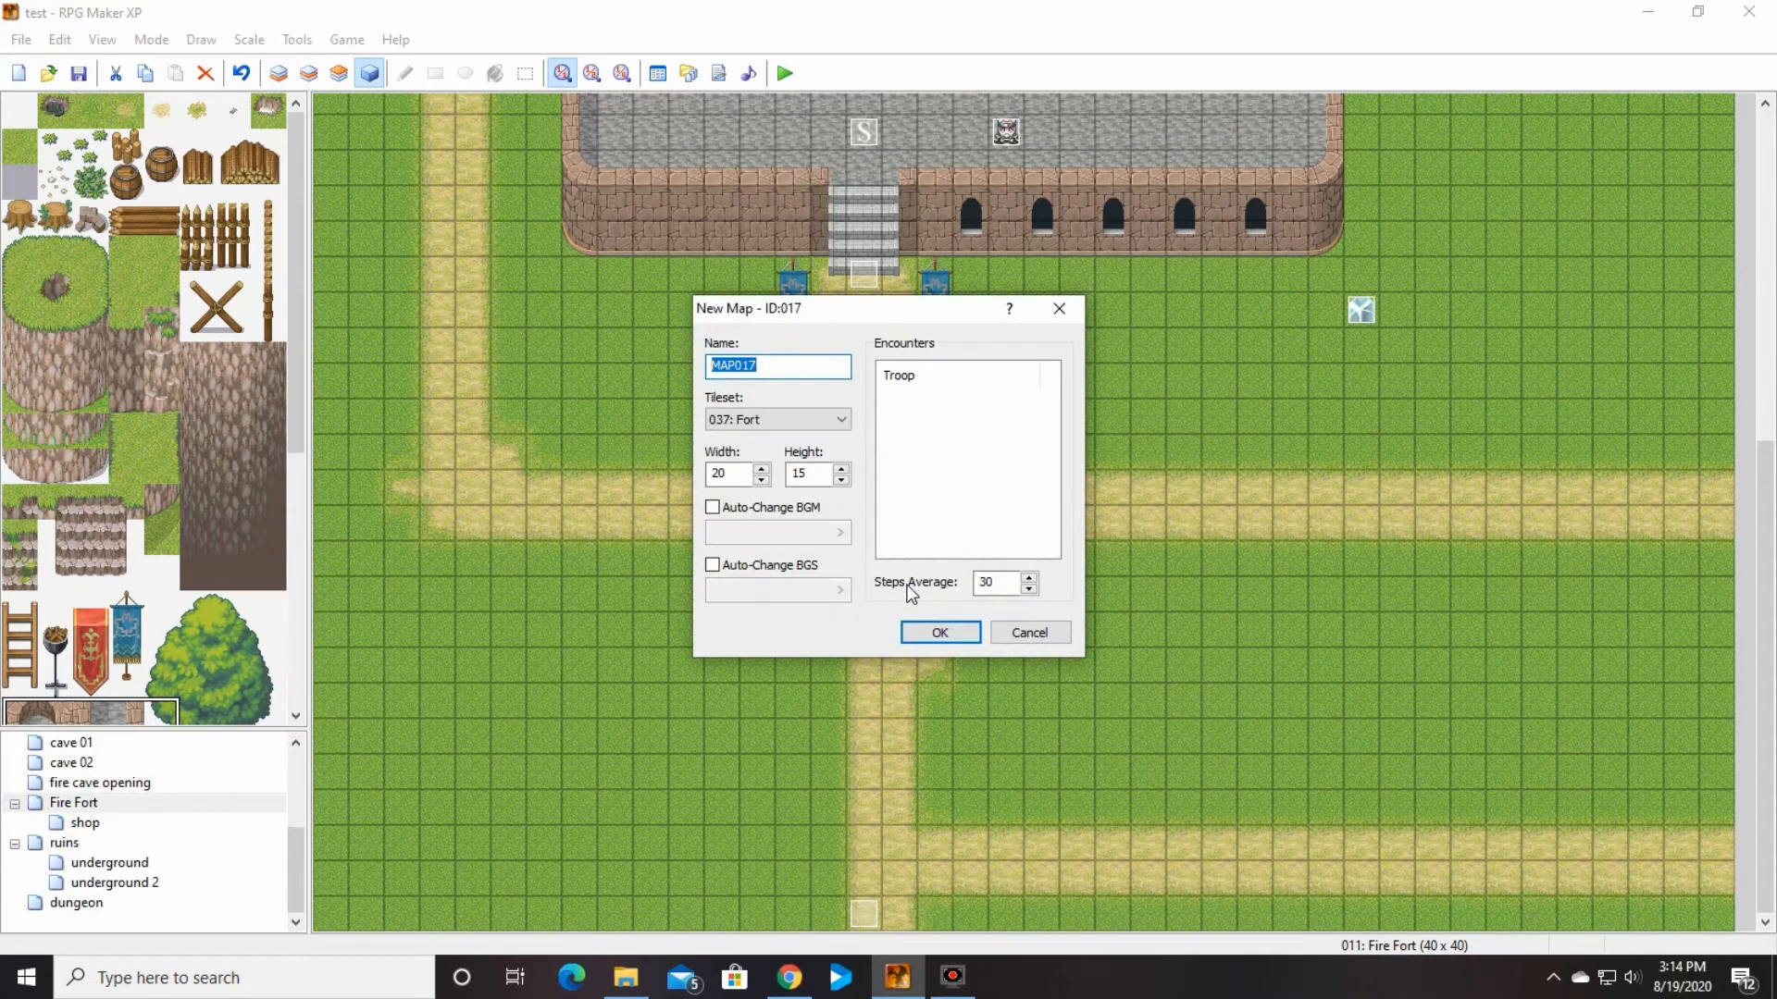
text(Inside shop)
click(945, 639)
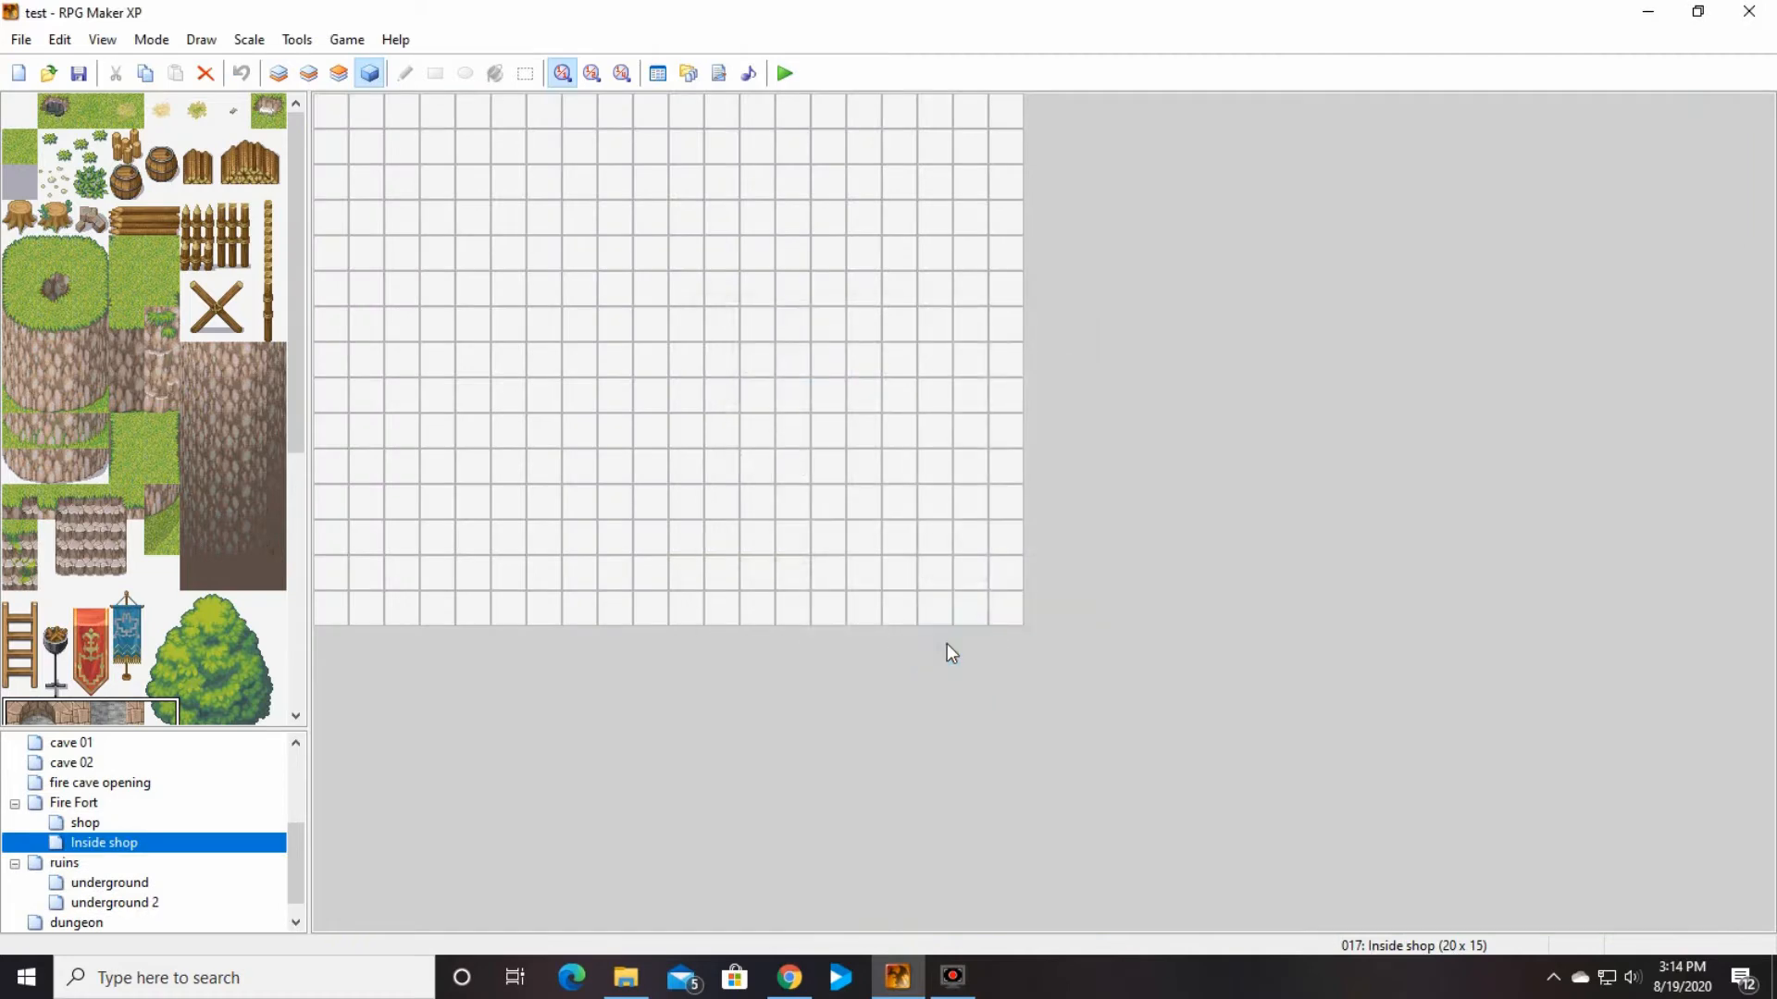
Step: Change the Inside shop map's tileset to 016: Forest Town In
right_click(87, 844)
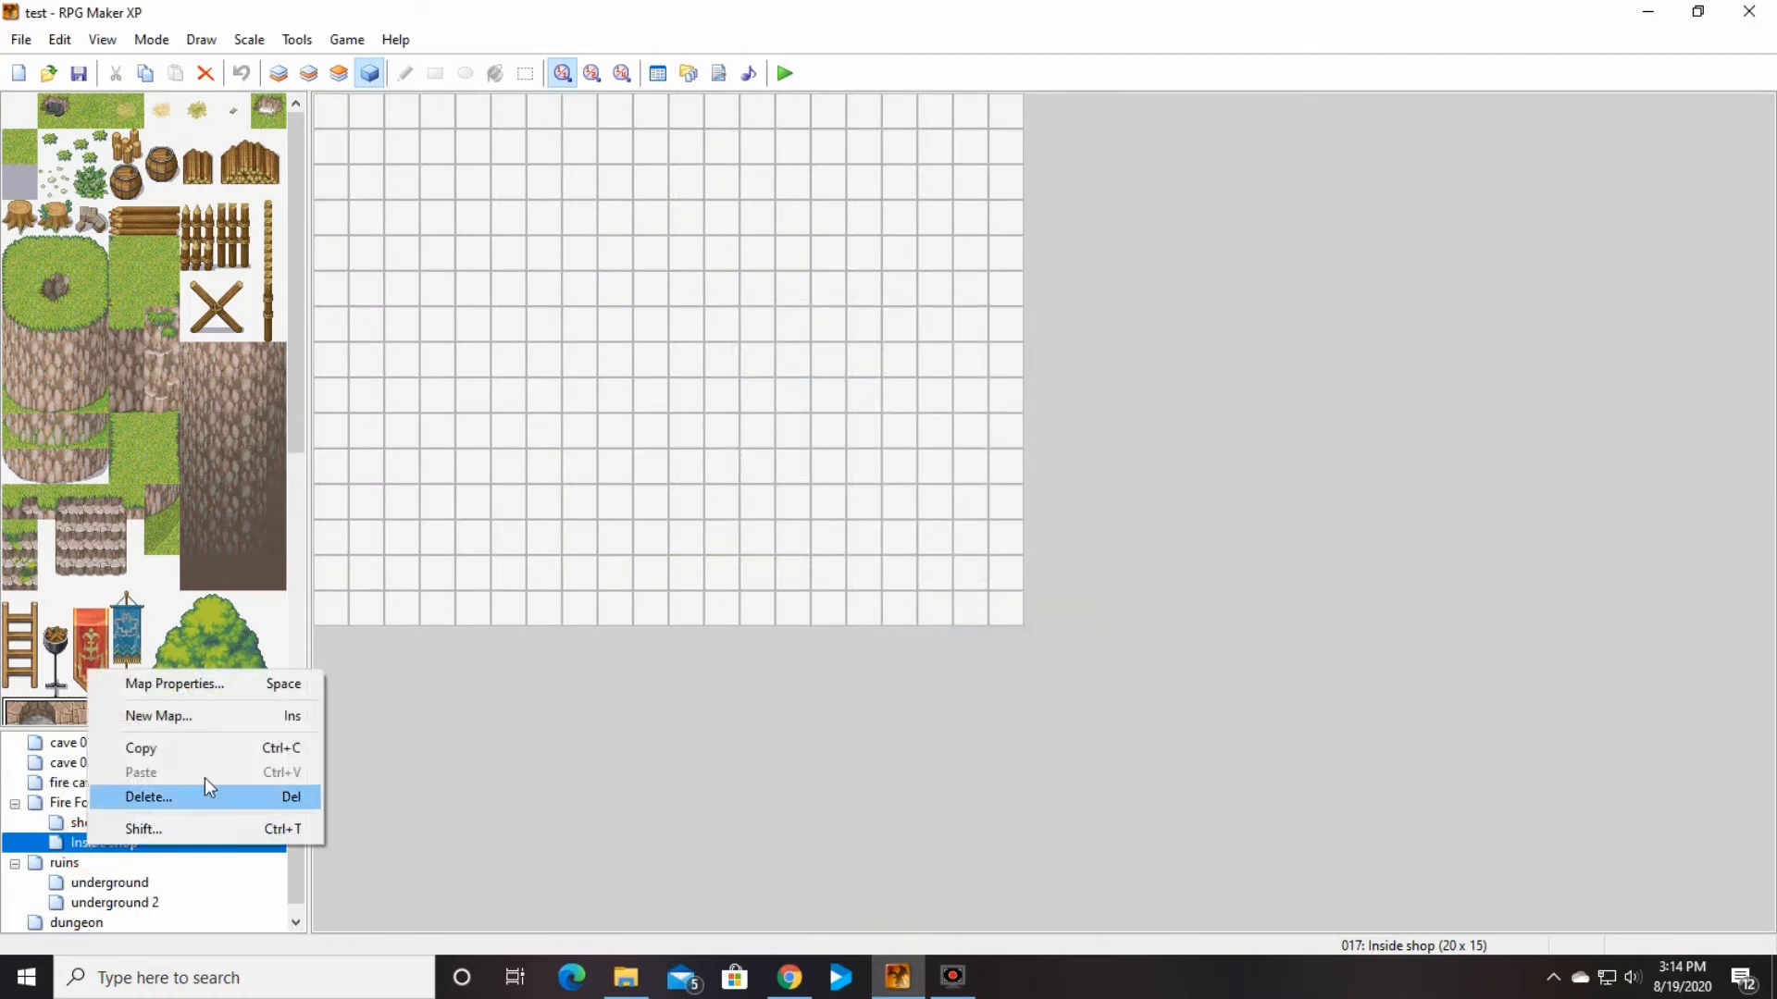
click(218, 685)
click(838, 421)
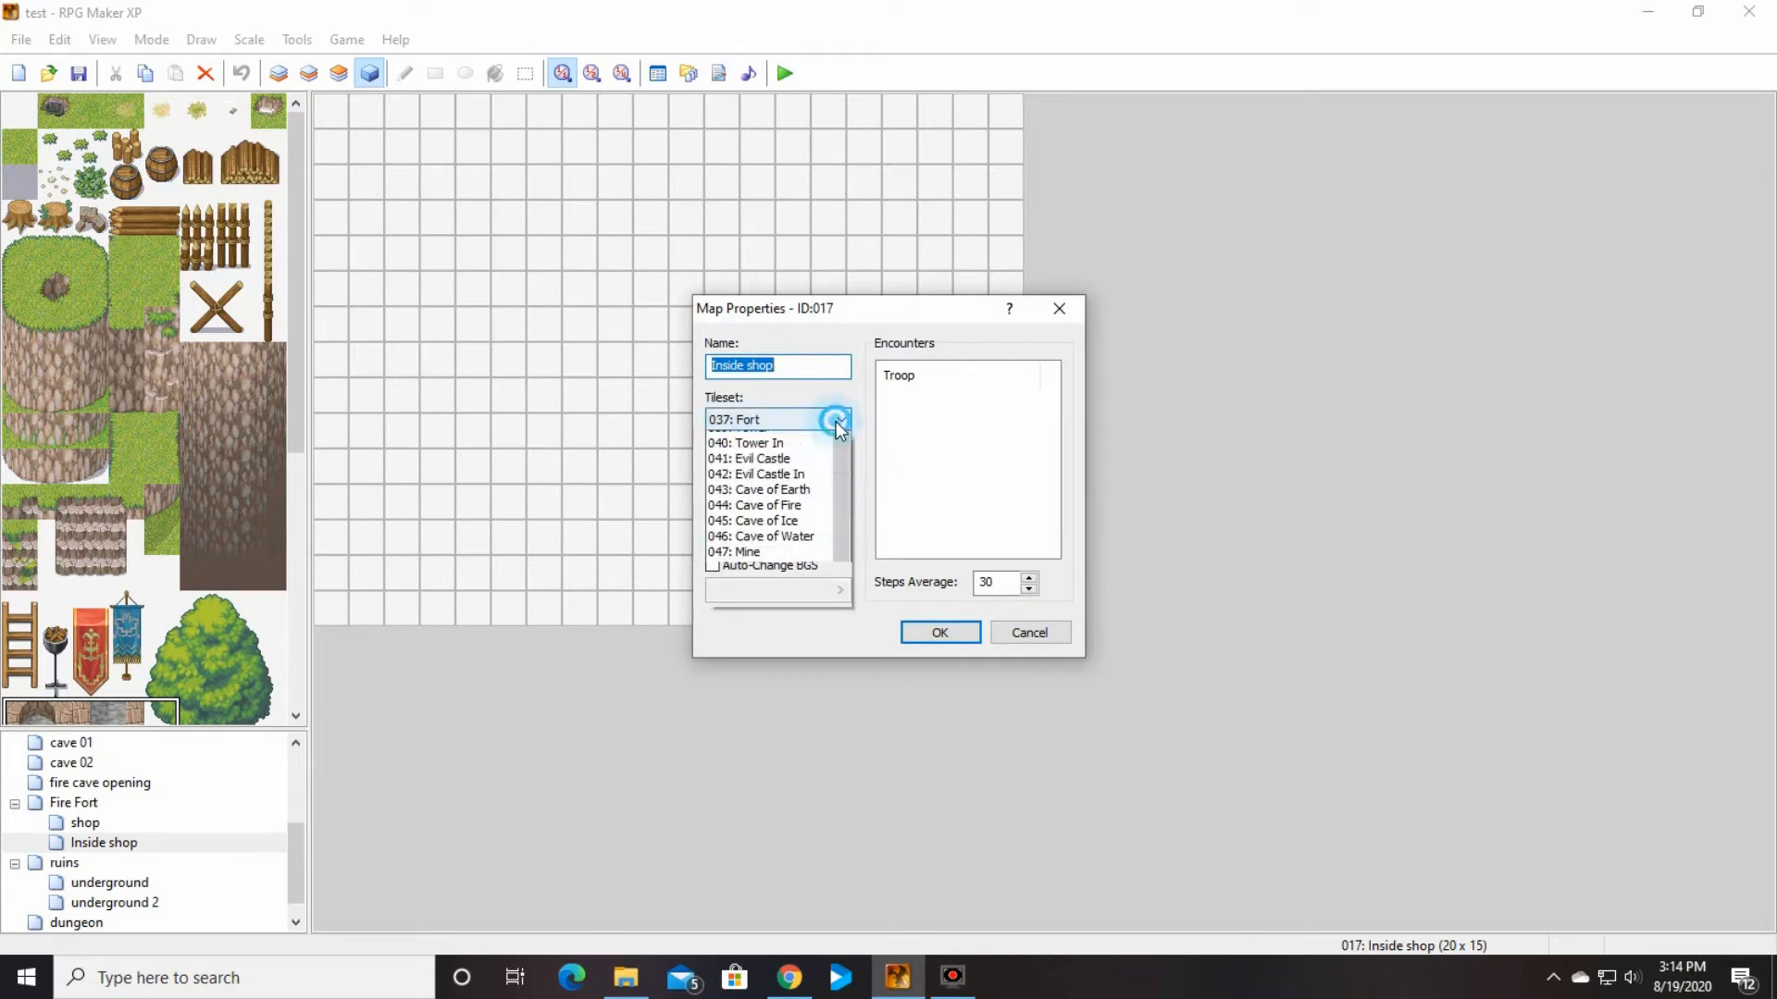
drag(844, 657, 845, 596)
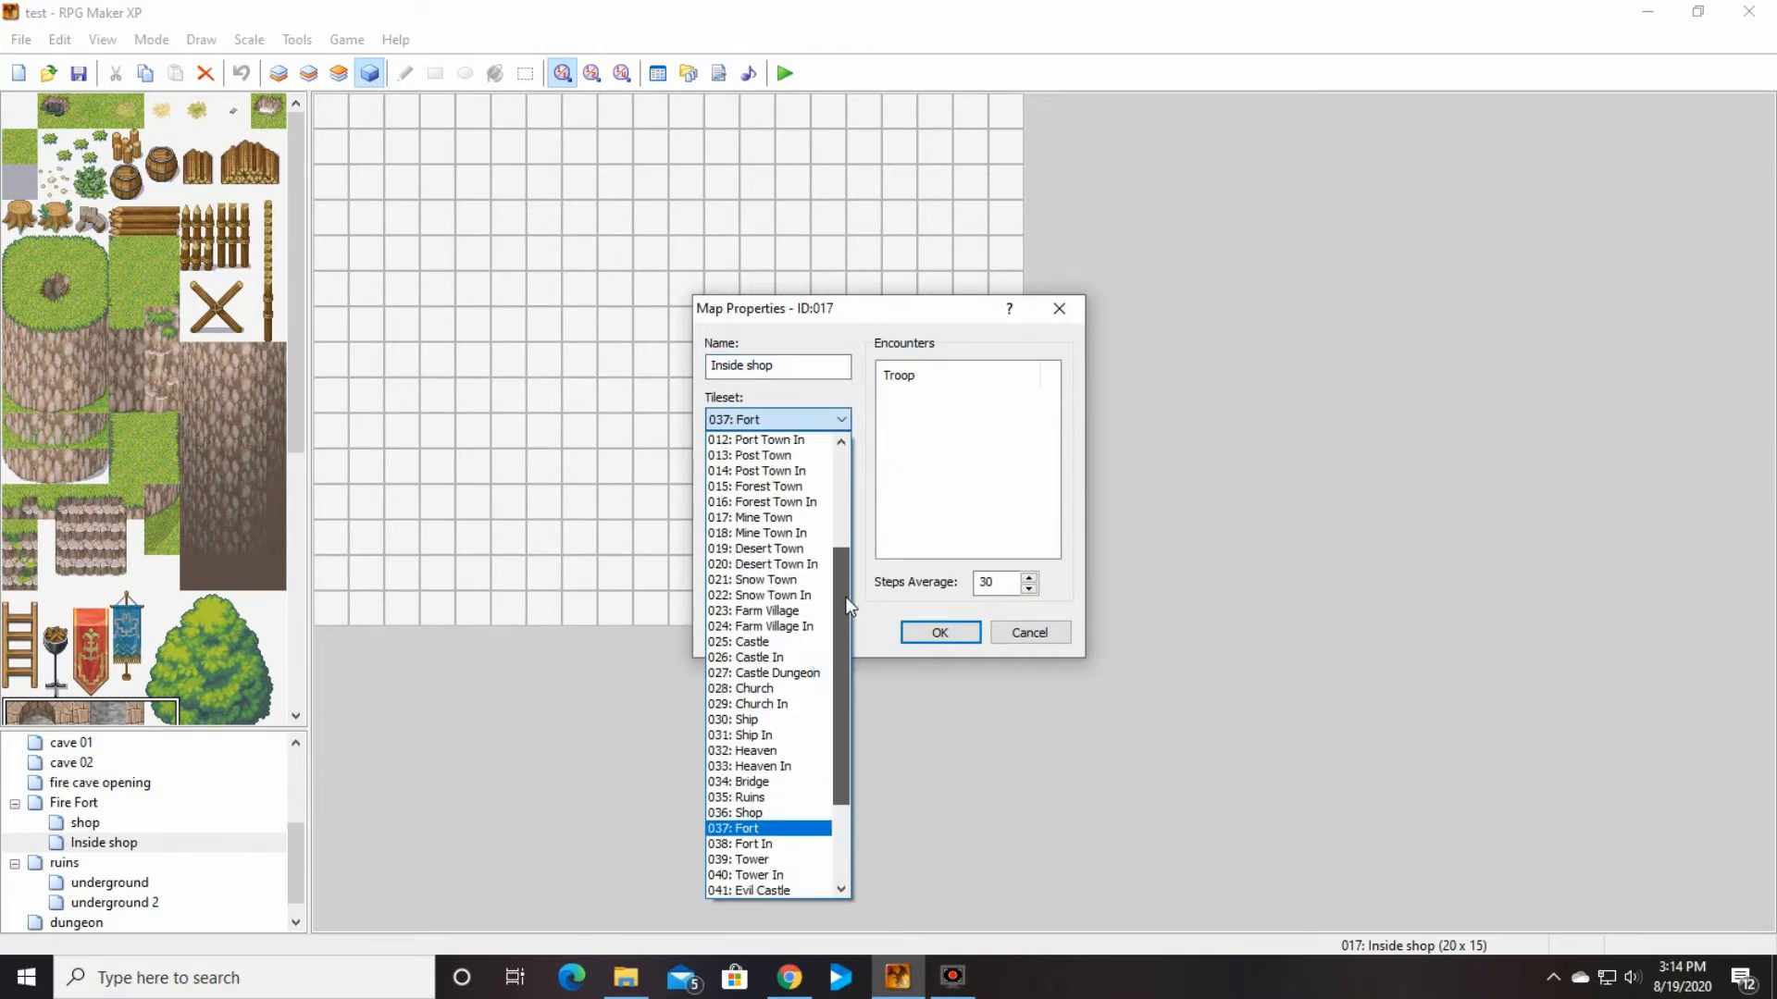
click(817, 503)
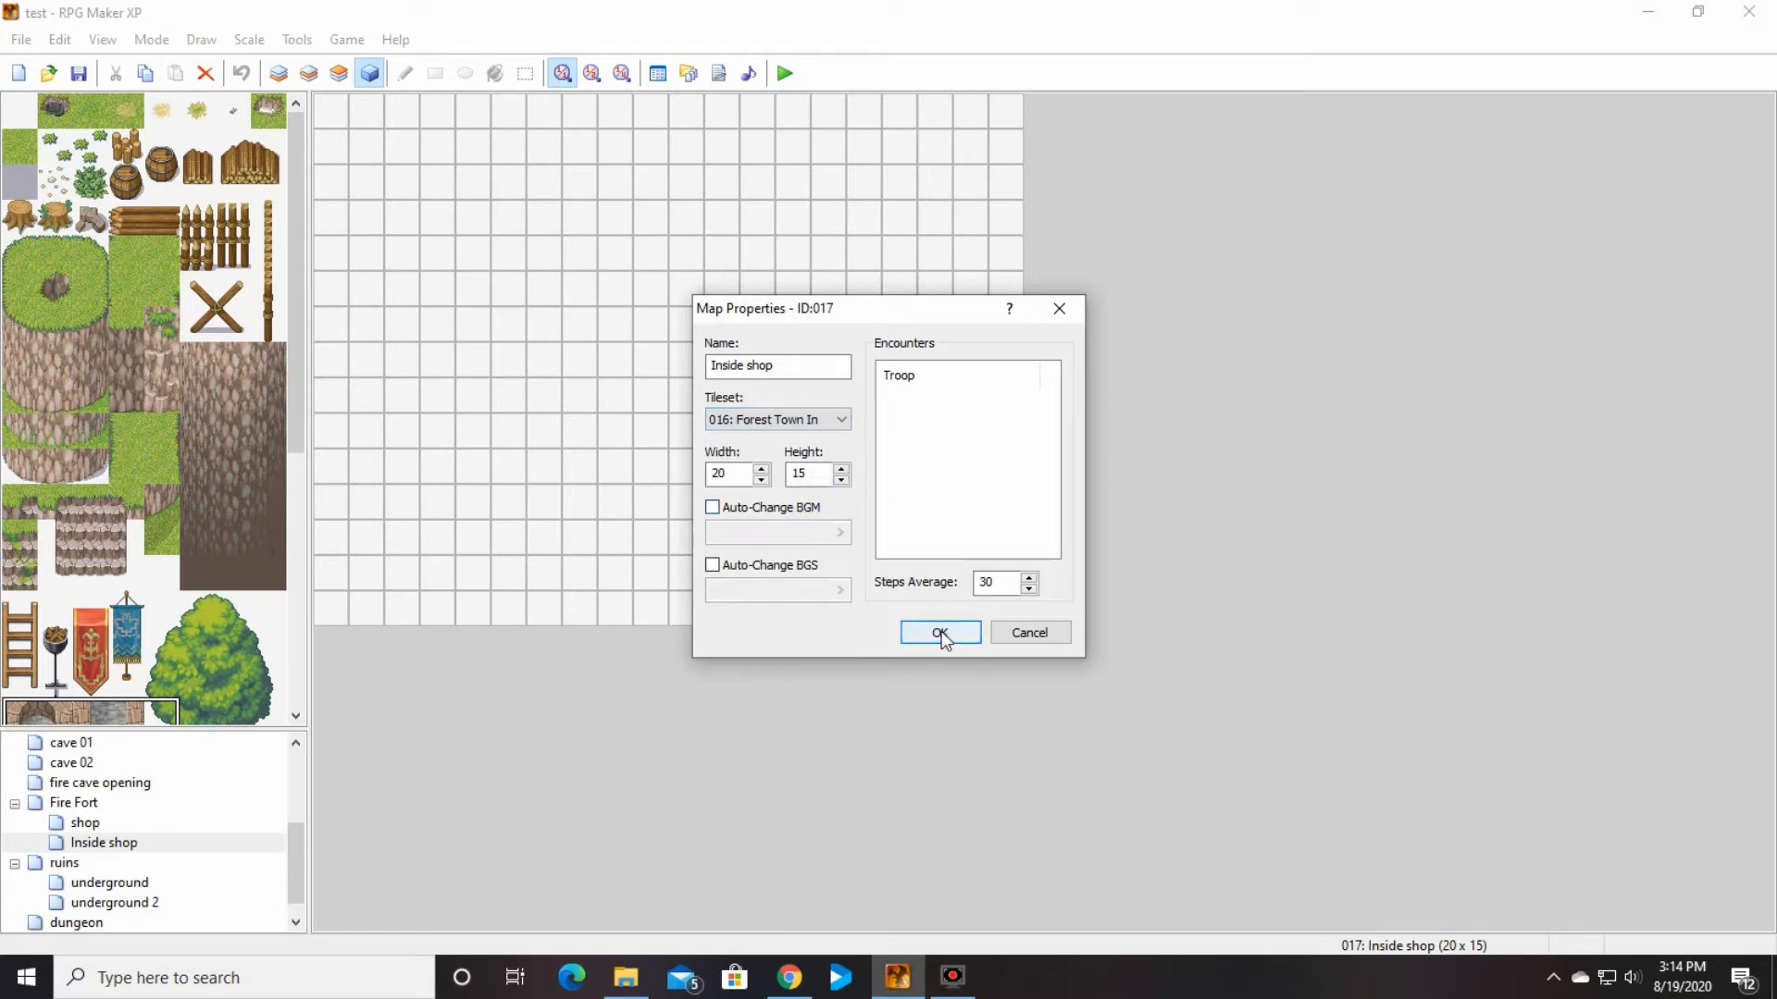
click(941, 631)
Step: Fill layer 1 of the Inside shop map with the wooden floor tile
click(26, 144)
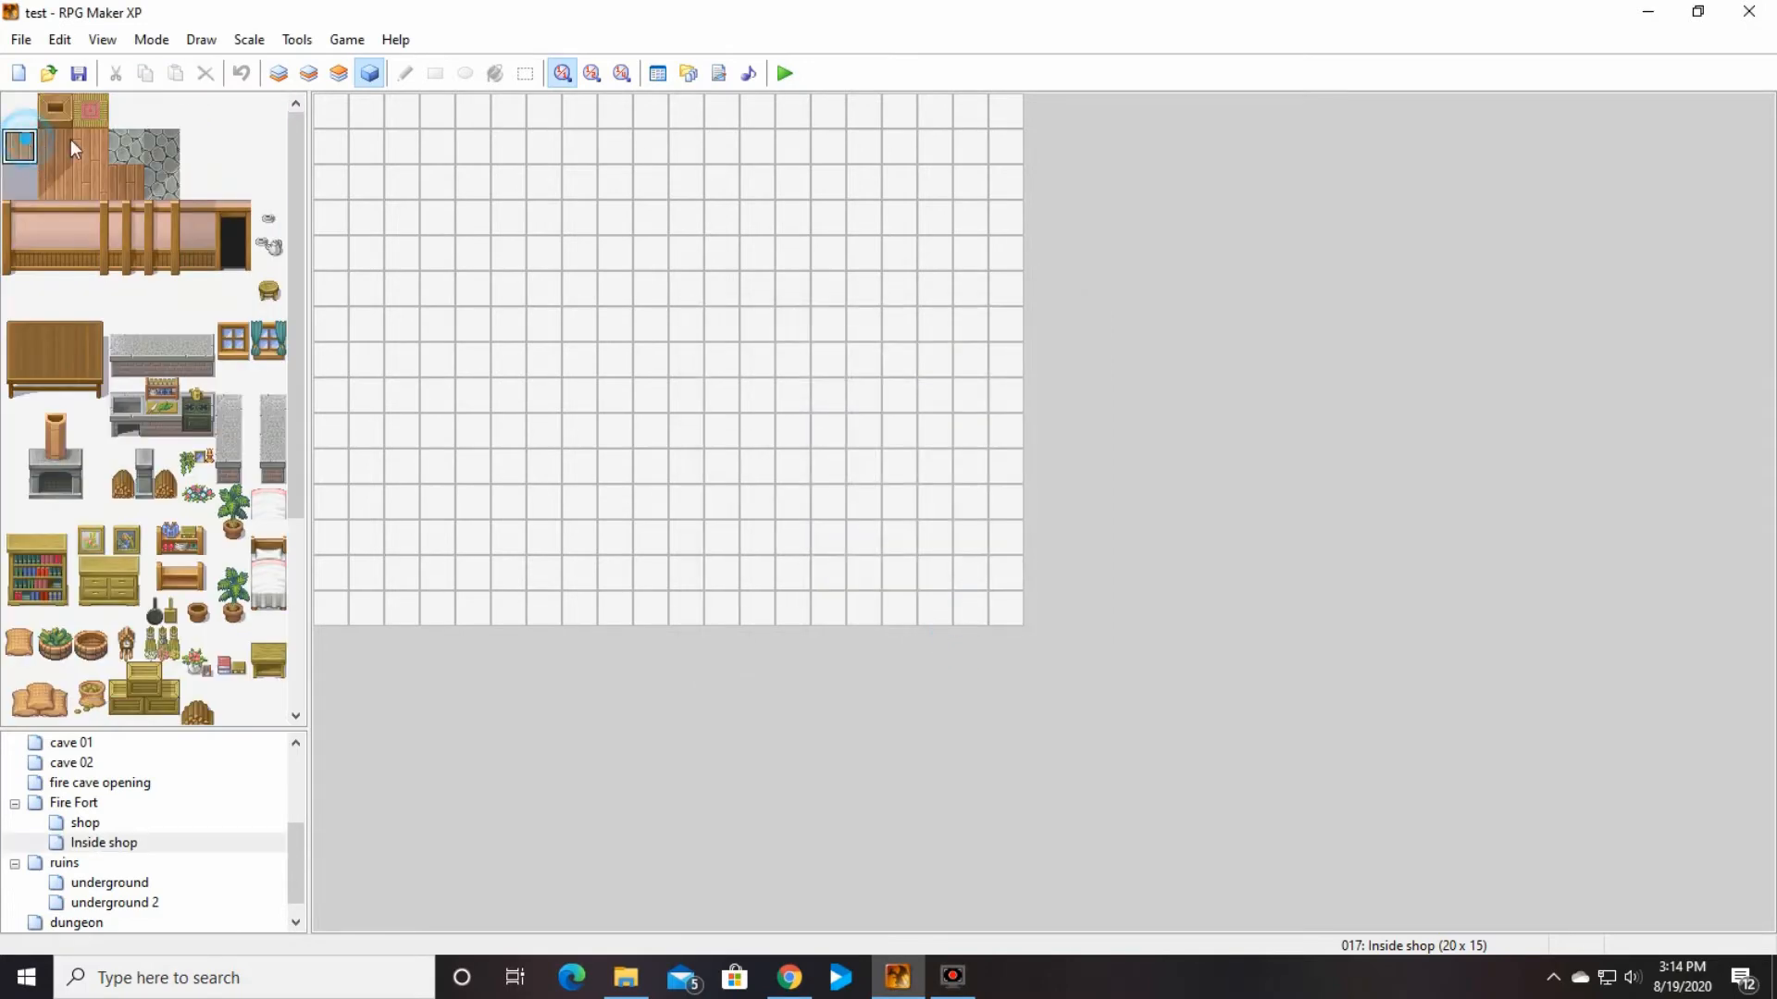
click(277, 73)
click(495, 74)
click(464, 186)
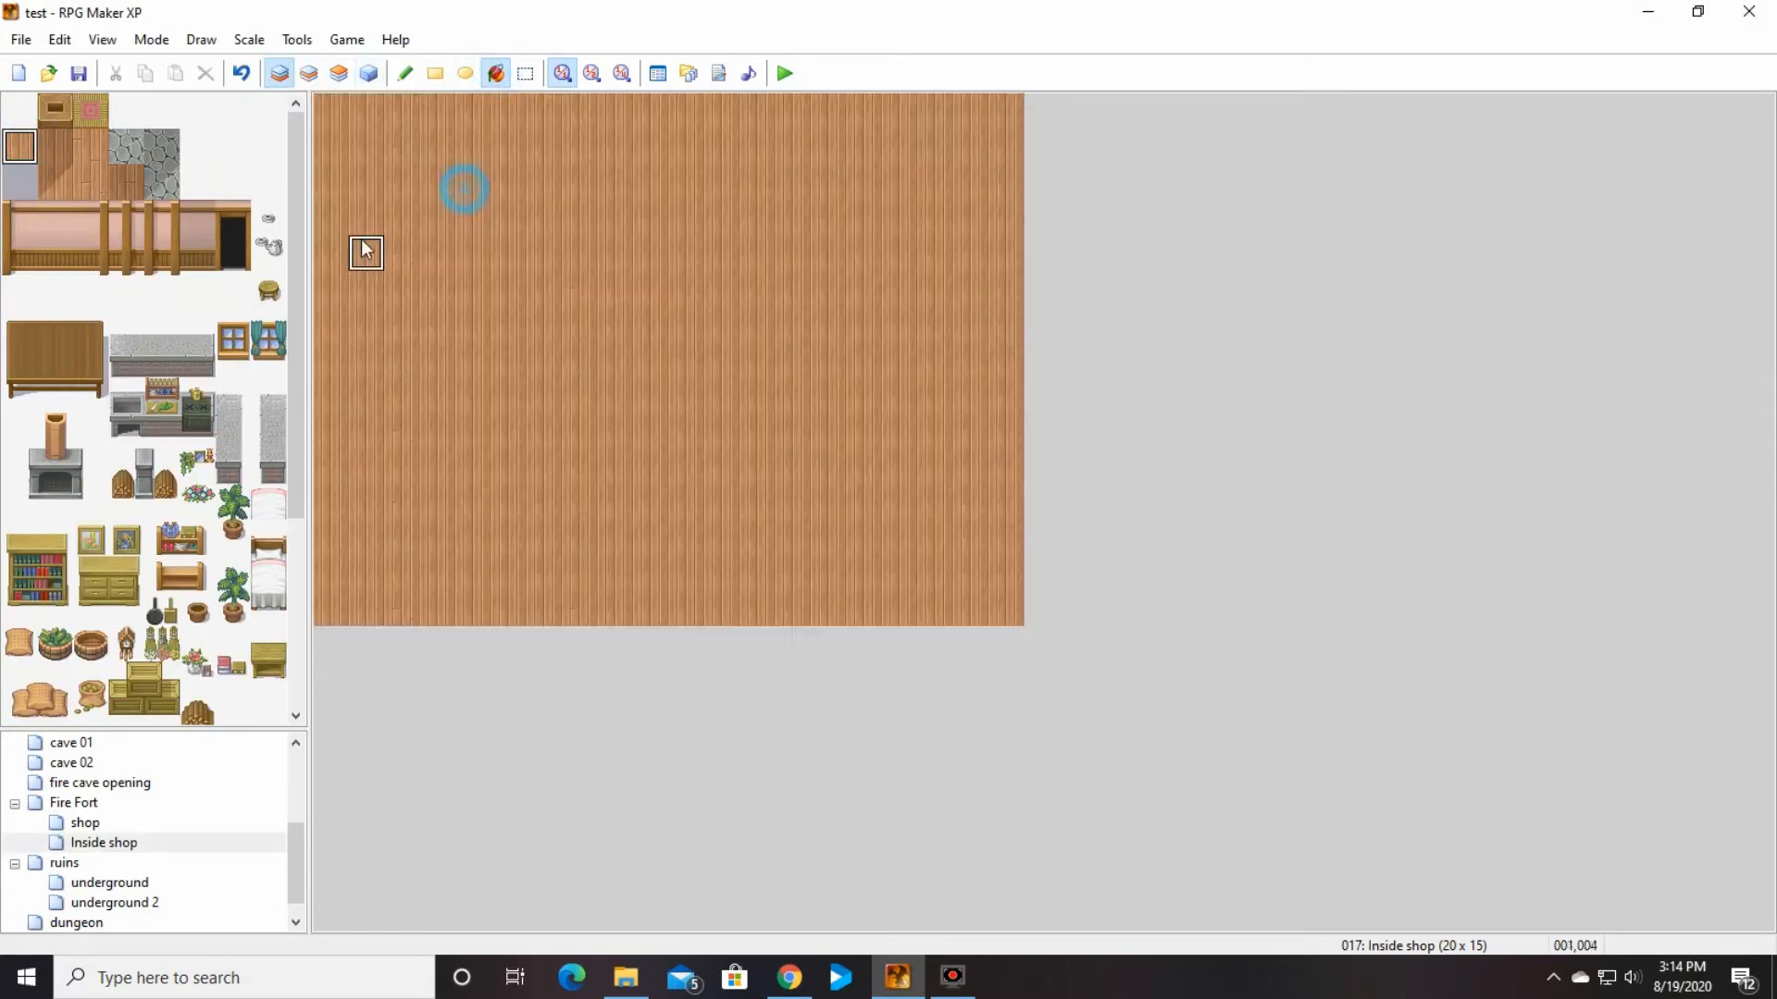
Step: Place the three-tile-wide stone counter on layer 2 in the northwest part of the Inside shop map
click(309, 73)
drag(116, 333, 208, 365)
click(405, 73)
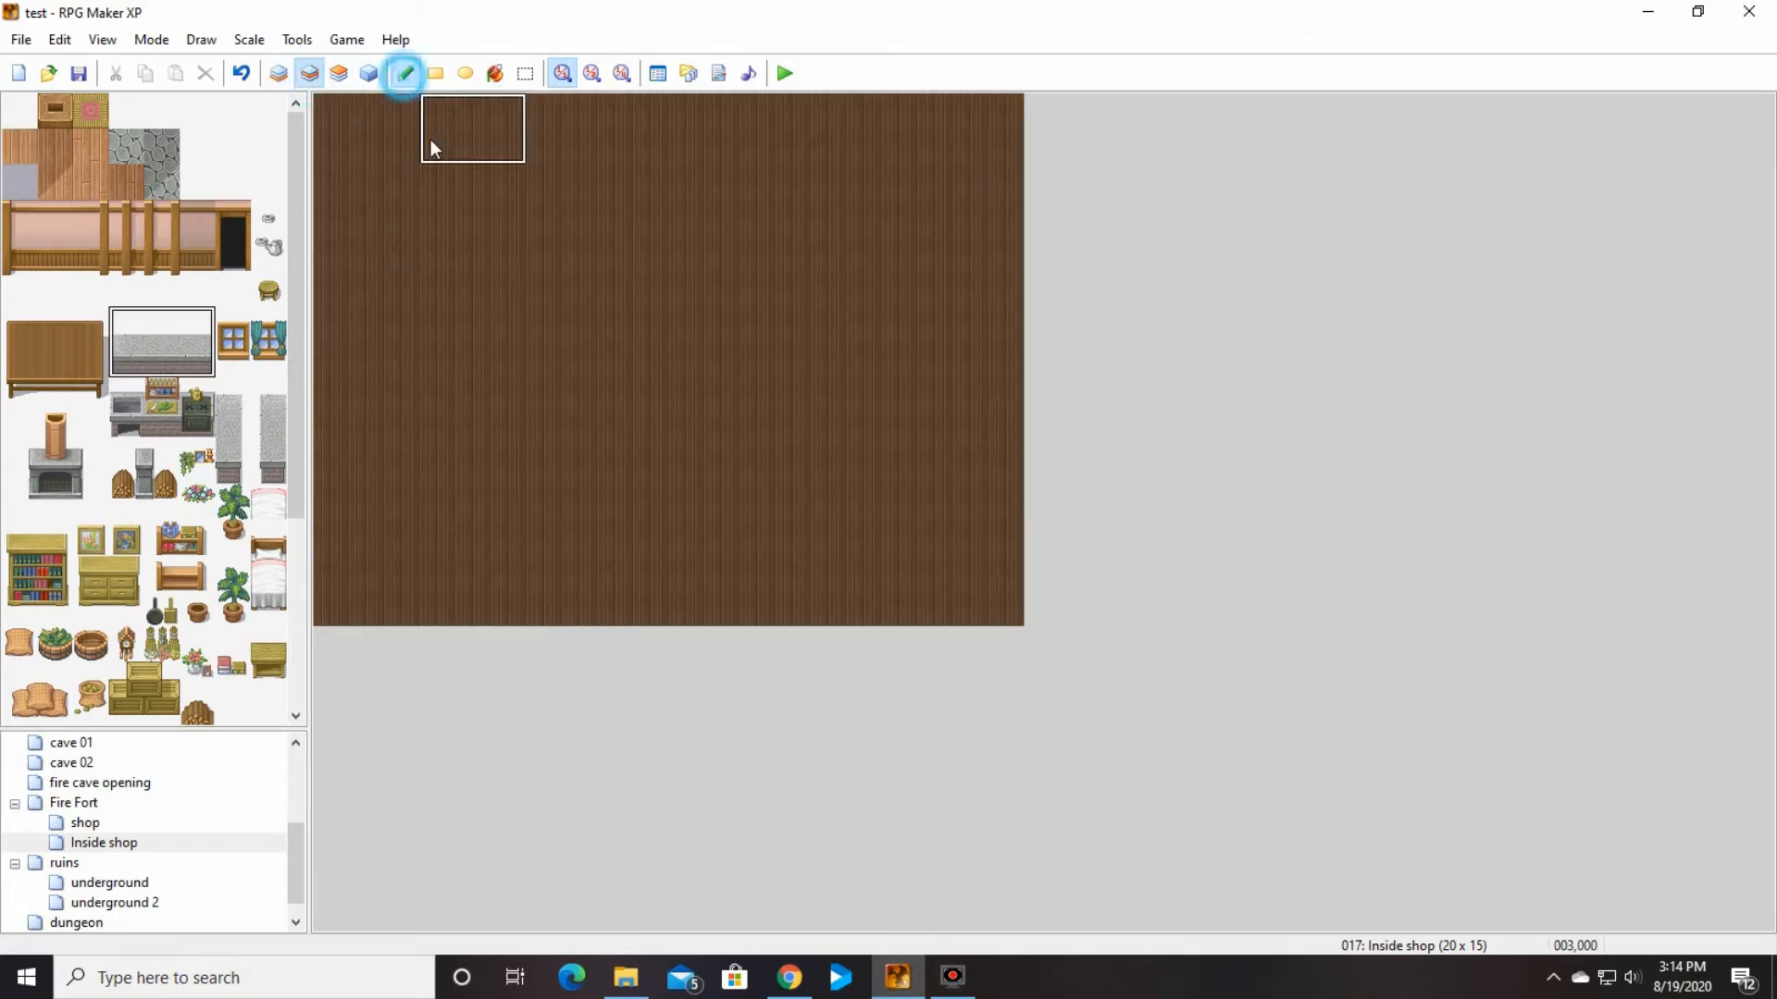
click(435, 205)
Step: Place two white-shirted mannequins and one blue-armoured mannequin on layer 2 along the north side of the Inside shop map
scroll(250, 525, down, 5)
click(126, 690)
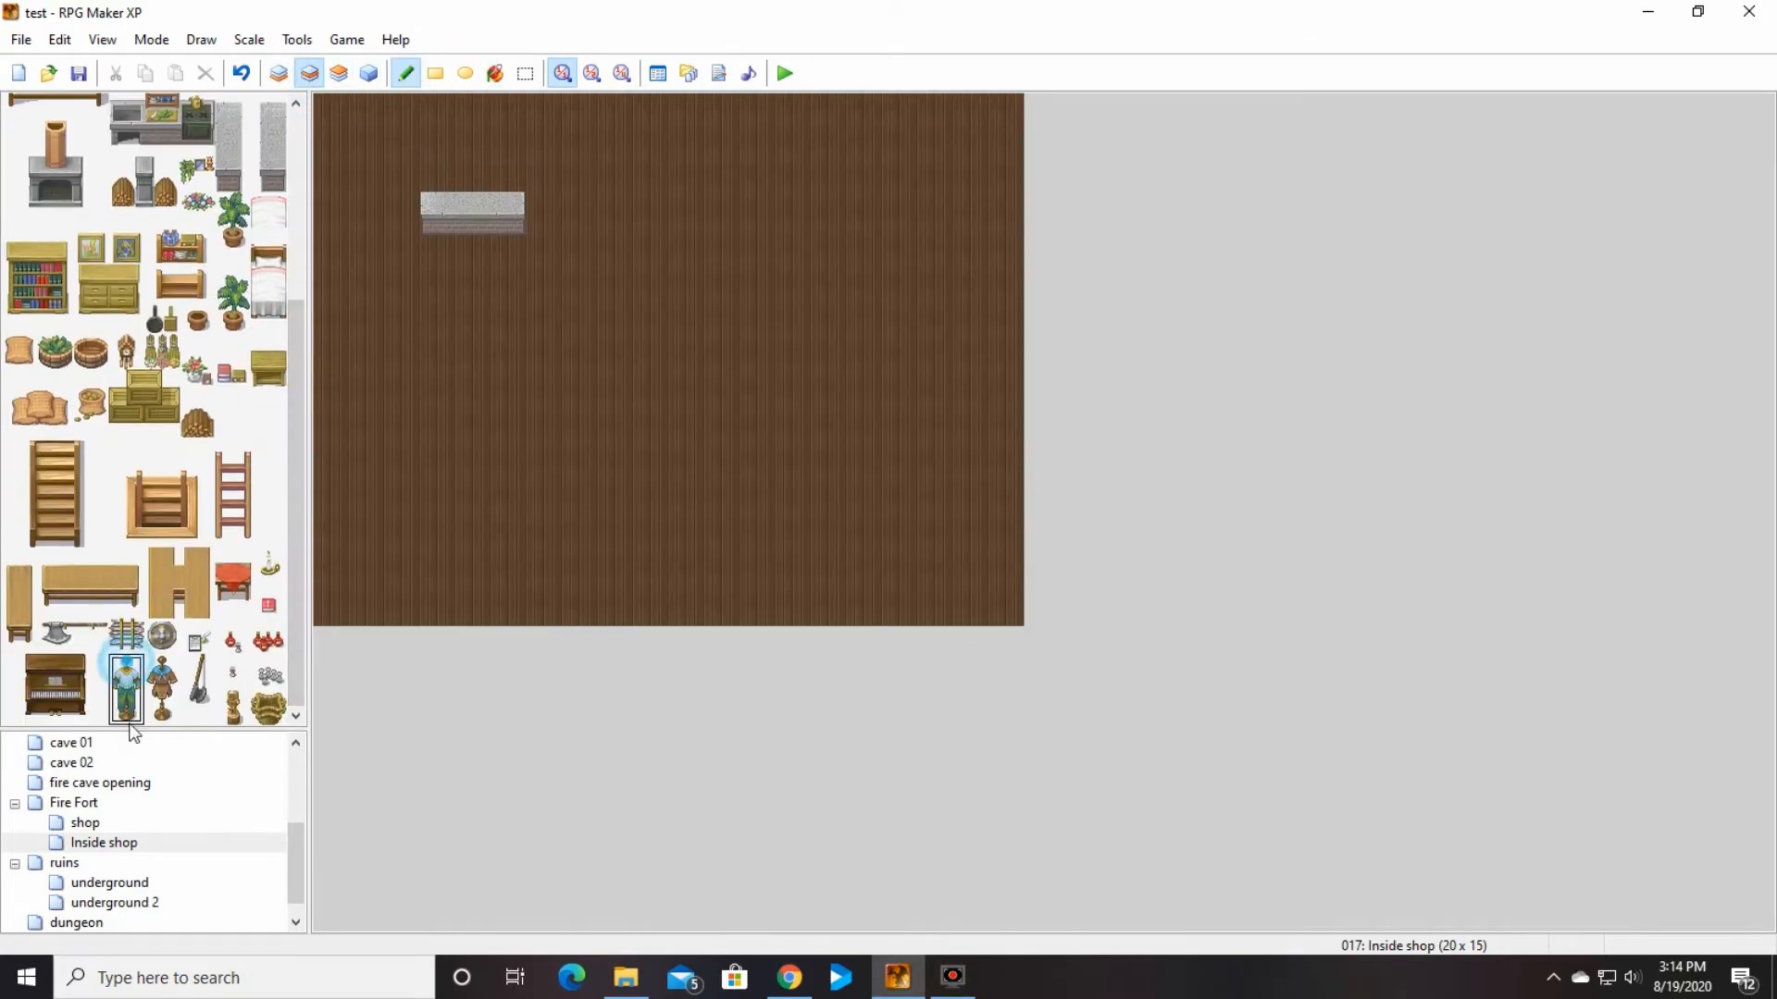
click(615, 162)
click(972, 152)
click(162, 689)
click(721, 162)
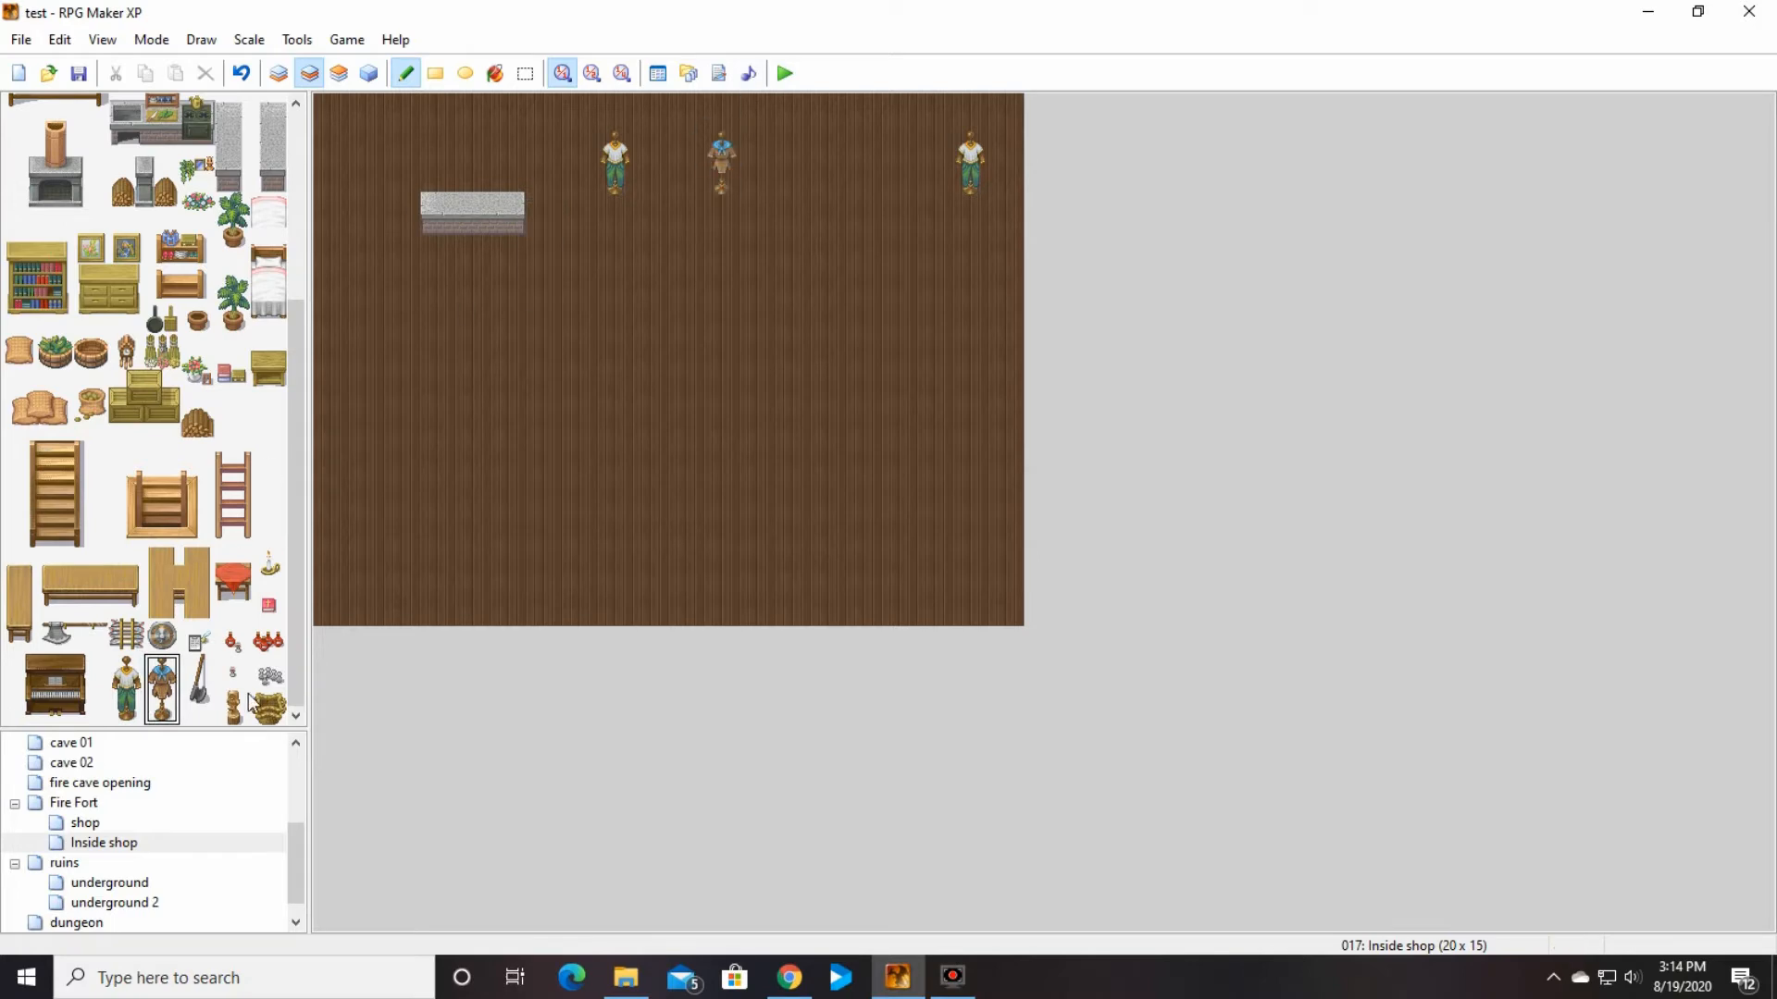
Step: Place the long wooden table on layer 2 before the northeast mannequin and put the two red potion tiles on it on layer 3
drag(48, 573, 129, 601)
click(792, 183)
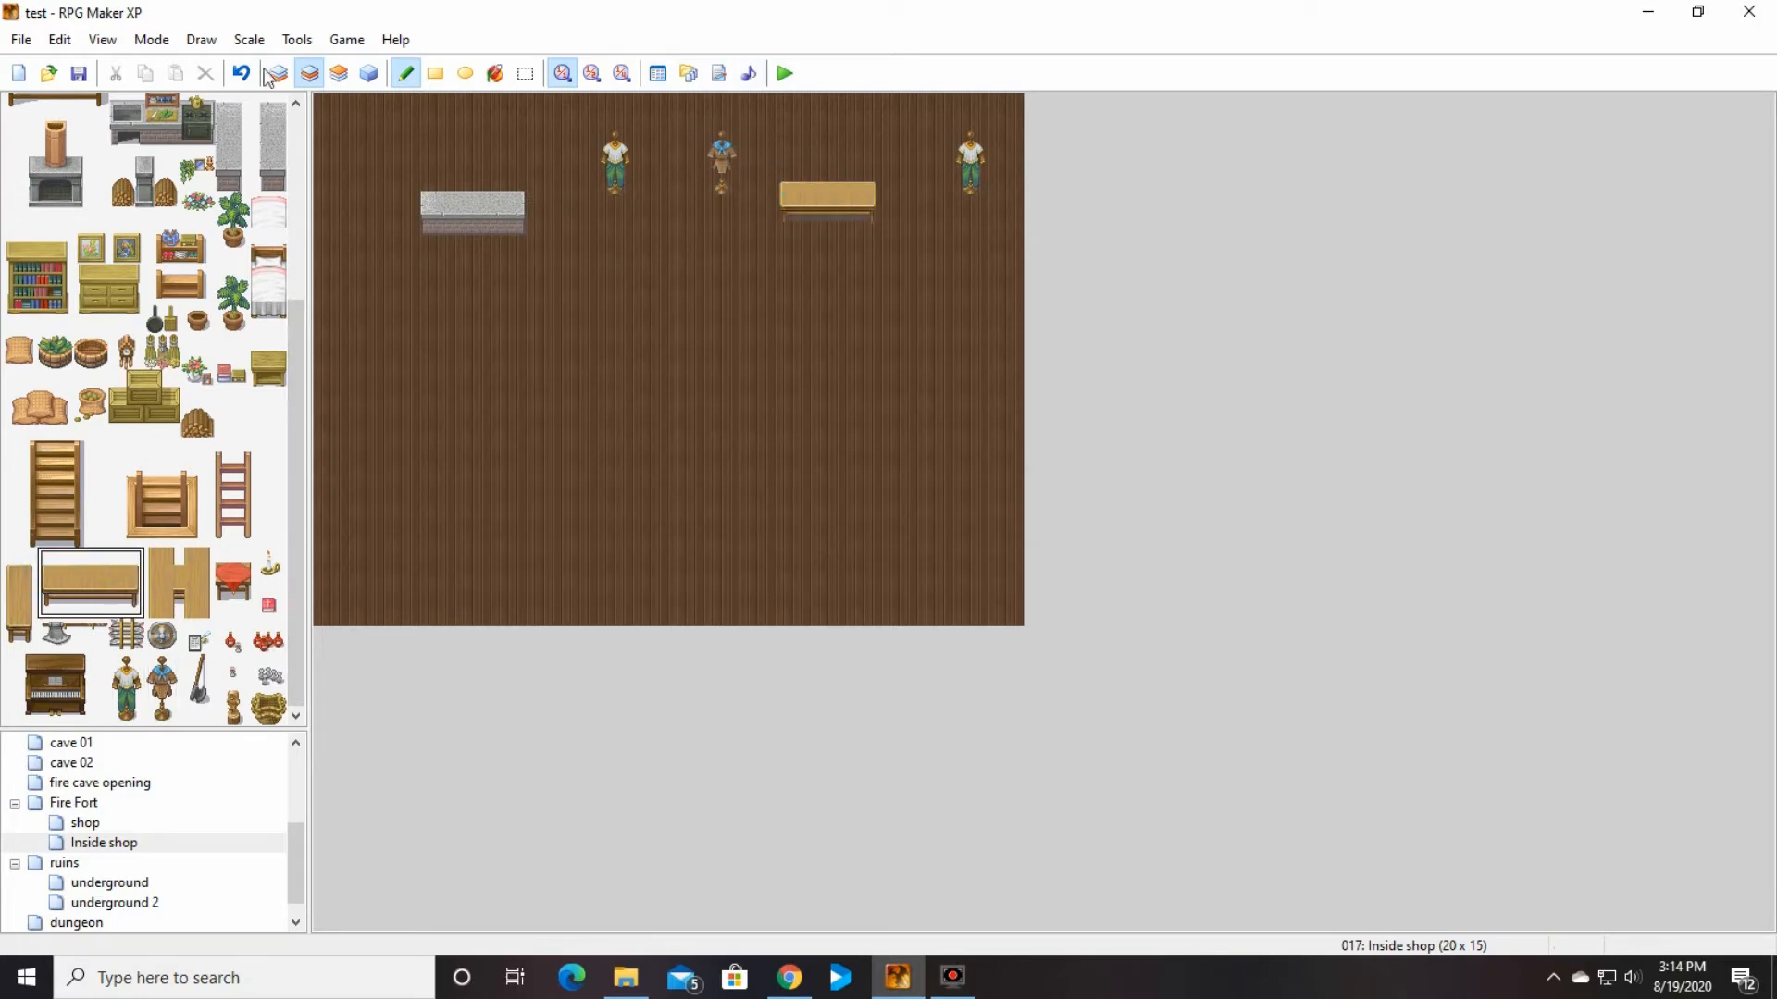
click(339, 73)
click(268, 637)
click(830, 185)
click(233, 637)
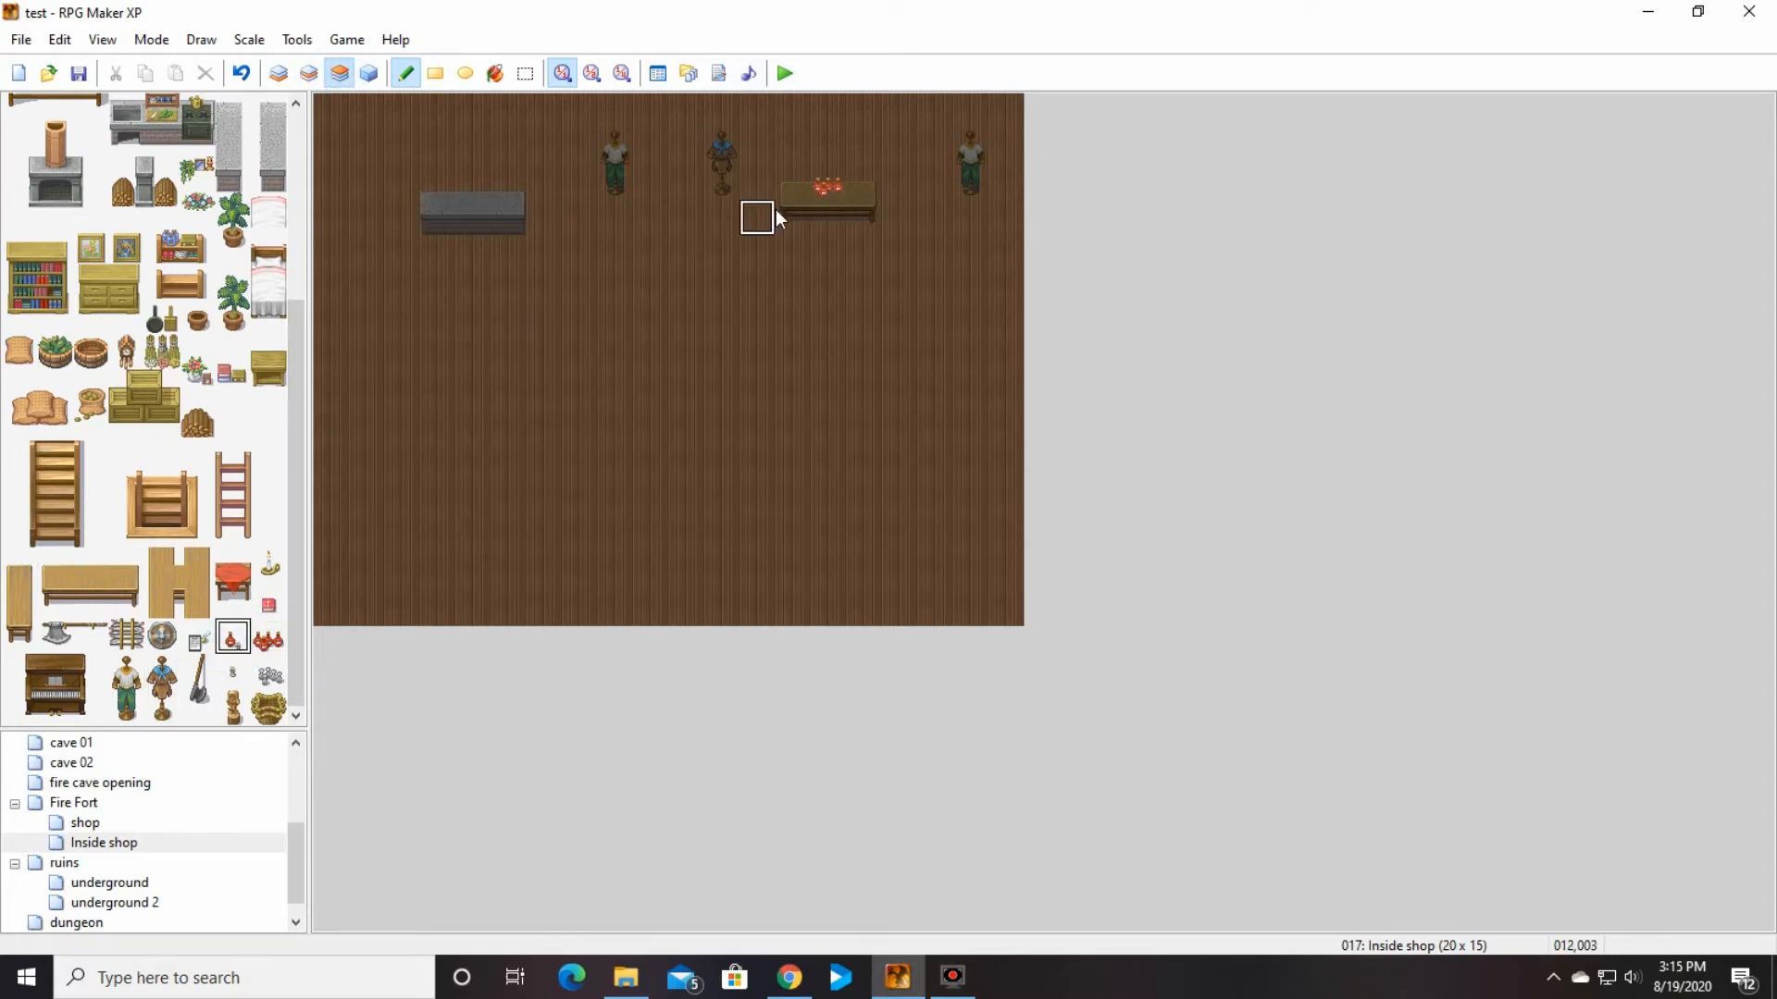
click(866, 183)
Step: Place the small red-covered table on layer 2 southeast of the long wooden table
click(232, 580)
click(309, 73)
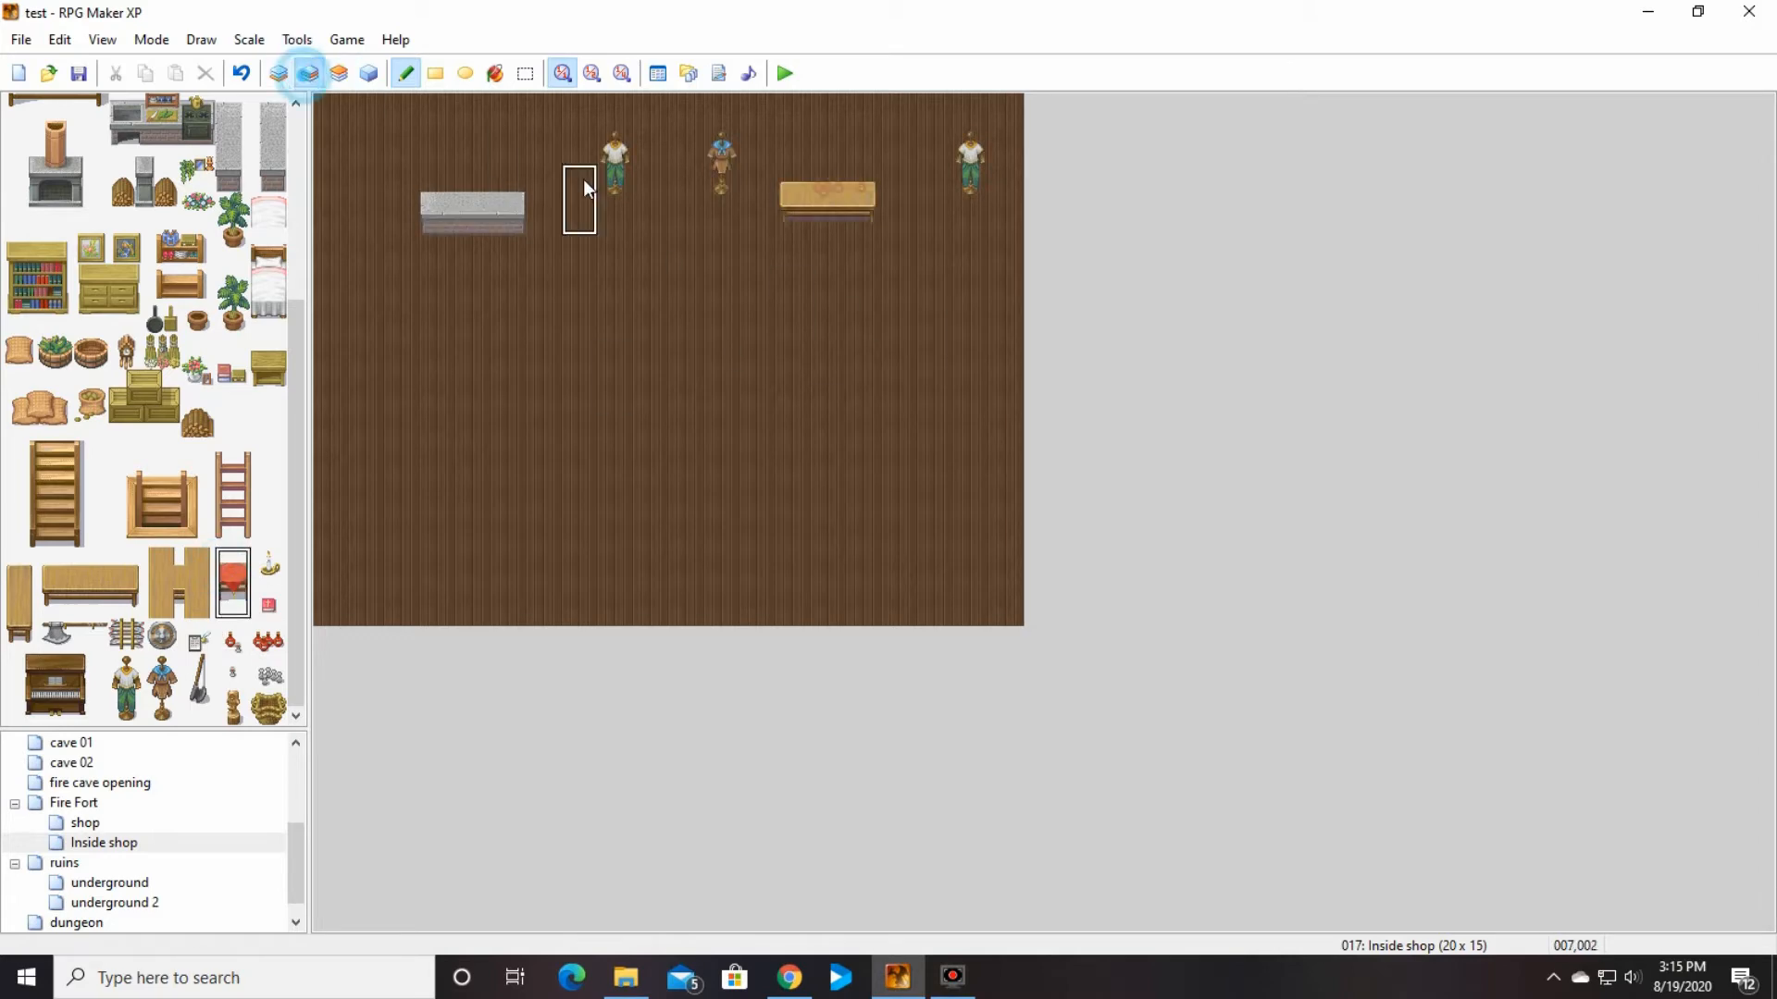
click(934, 259)
drag(55, 637, 91, 637)
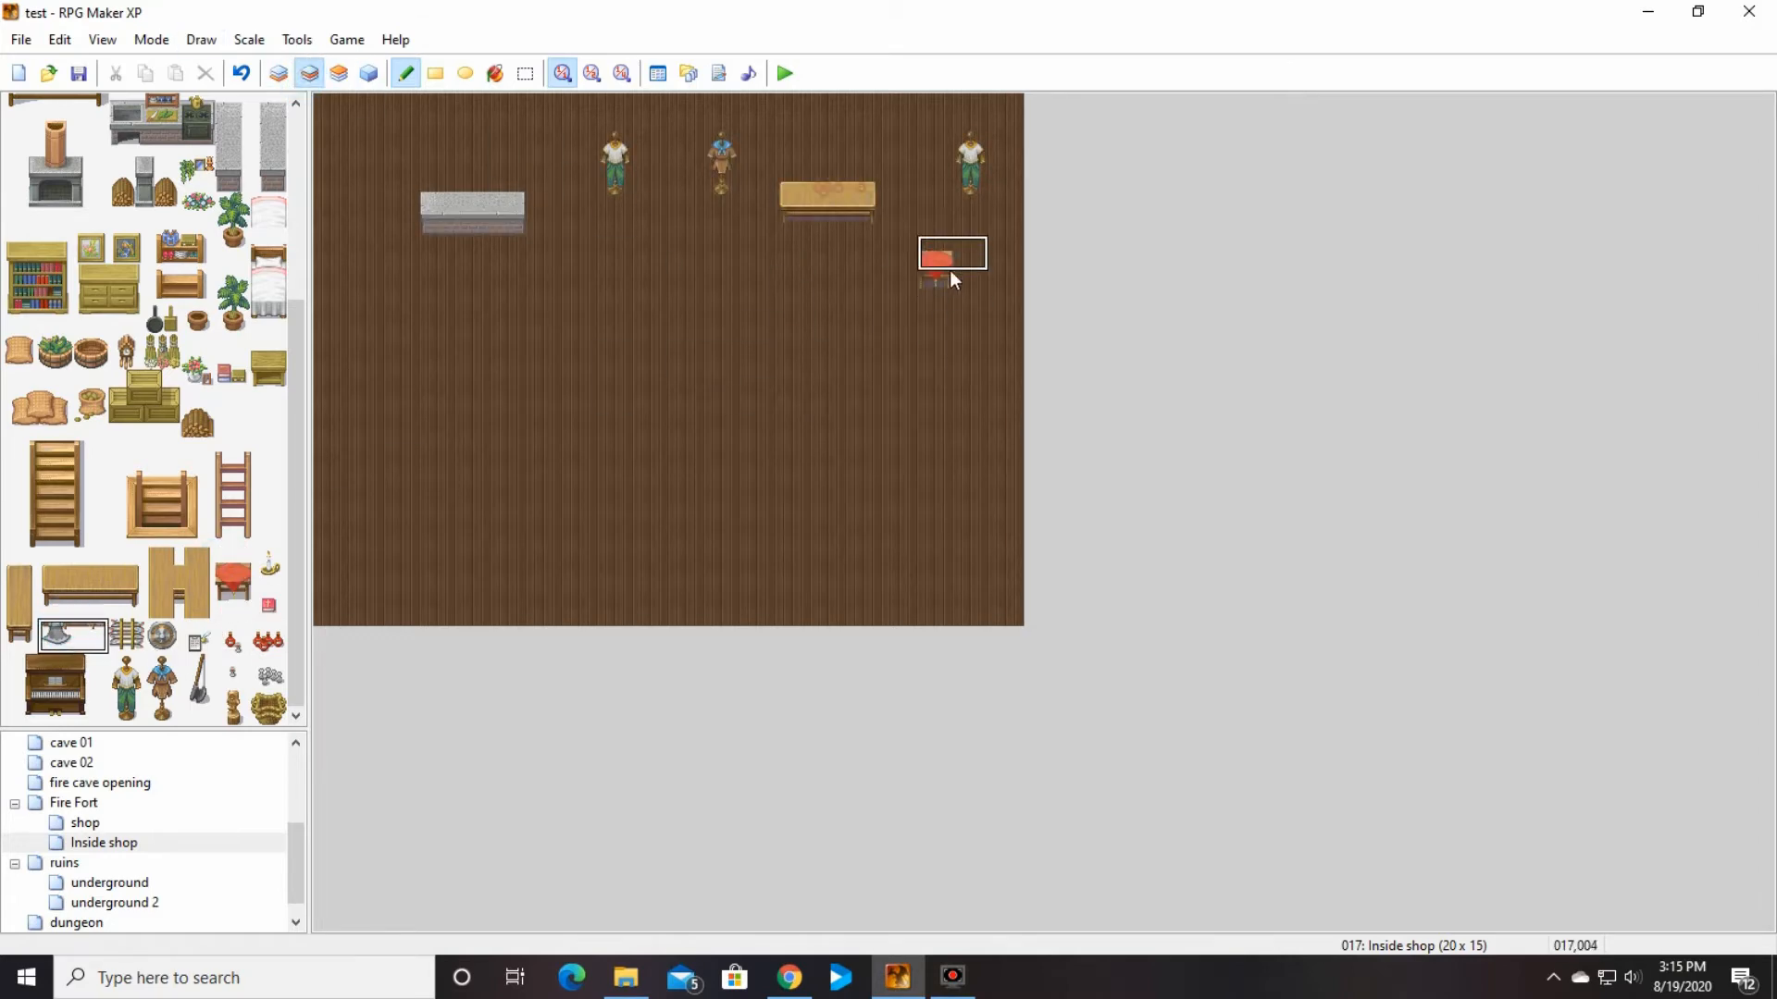
click(241, 73)
Step: Paint the two-tile-high timber-framed wall along the full north edge of the Inside shop map on layer 1
drag(296, 448, 294, 250)
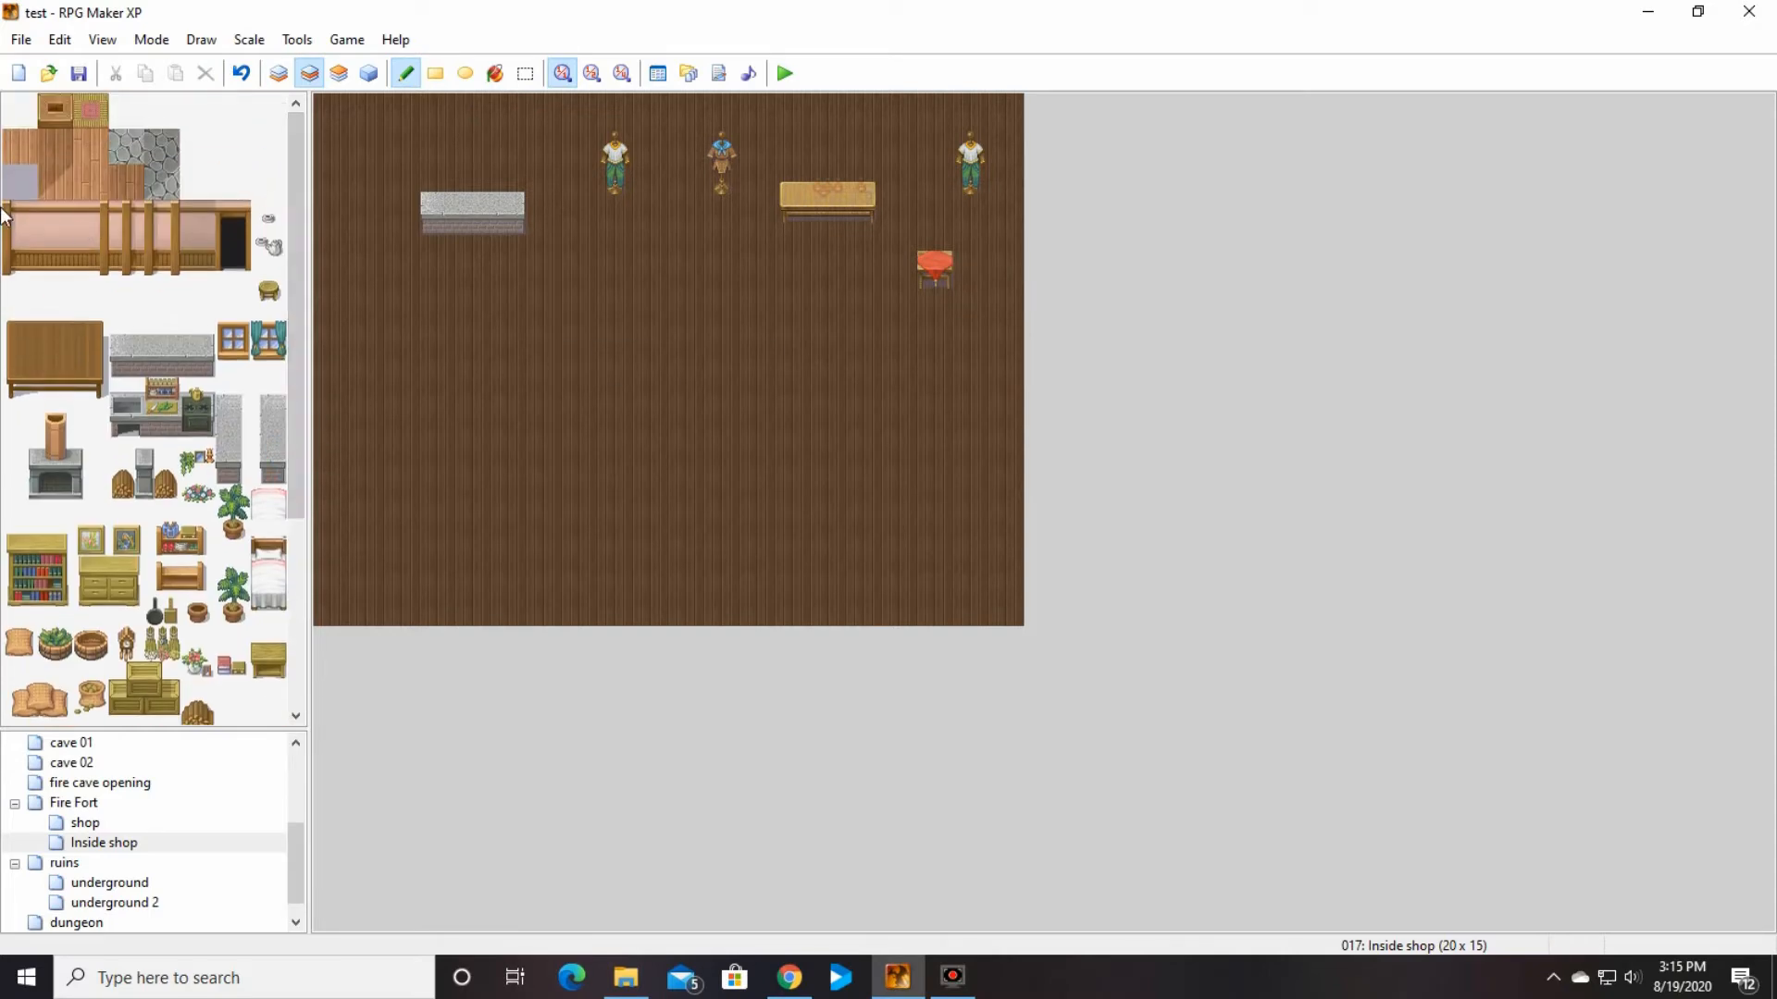
drag(21, 217, 169, 248)
click(278, 73)
drag(319, 98, 870, 98)
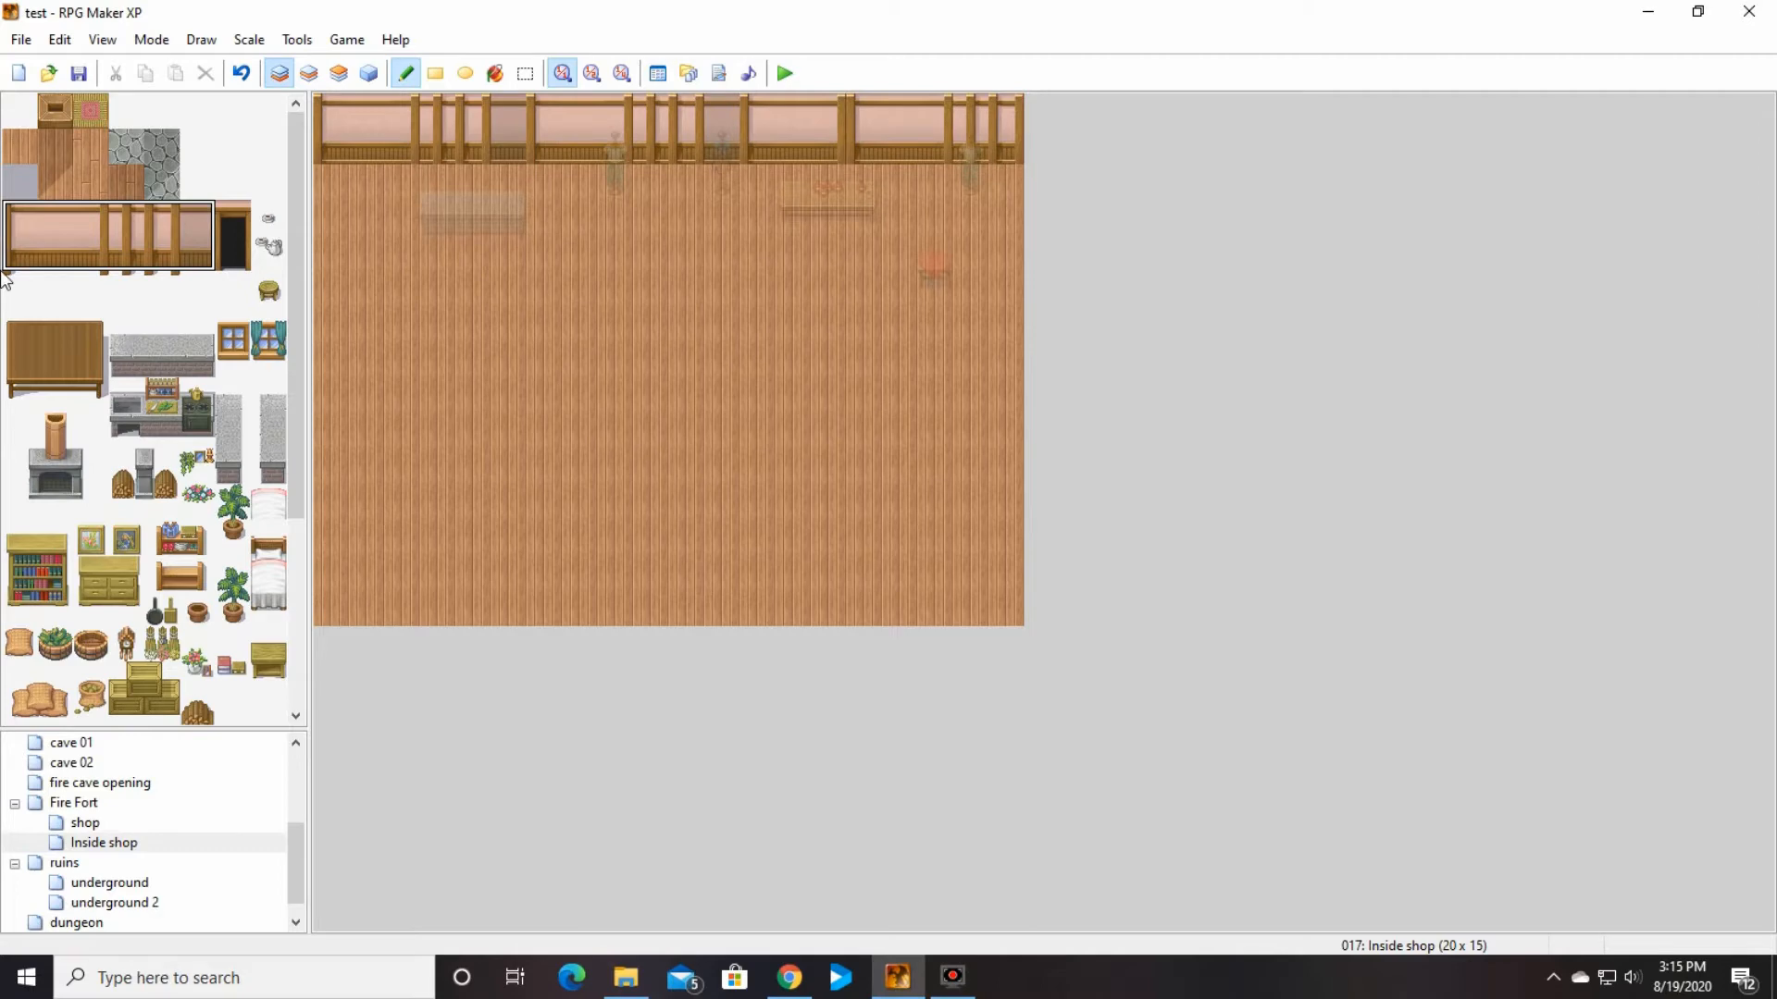
Step: Place the two-tile axe on layer 2 on the floor south of the mannequins
click(309, 73)
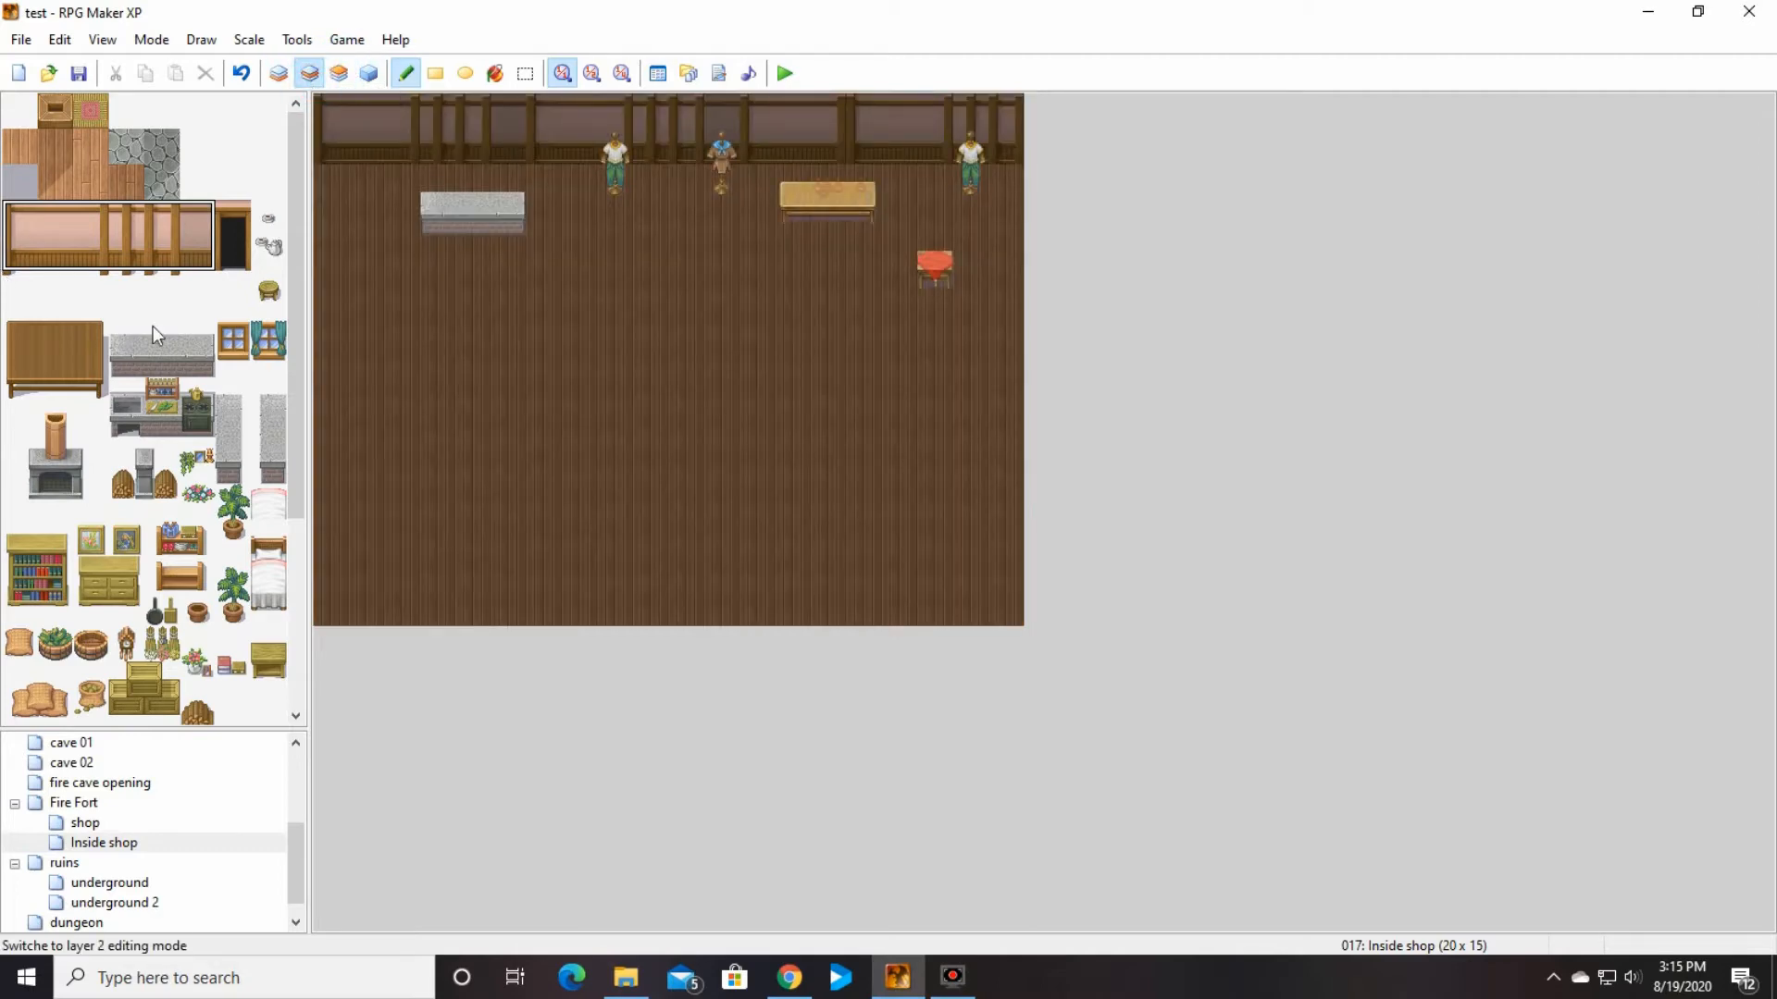
scroll(148, 342, down, 3)
drag(54, 631, 91, 634)
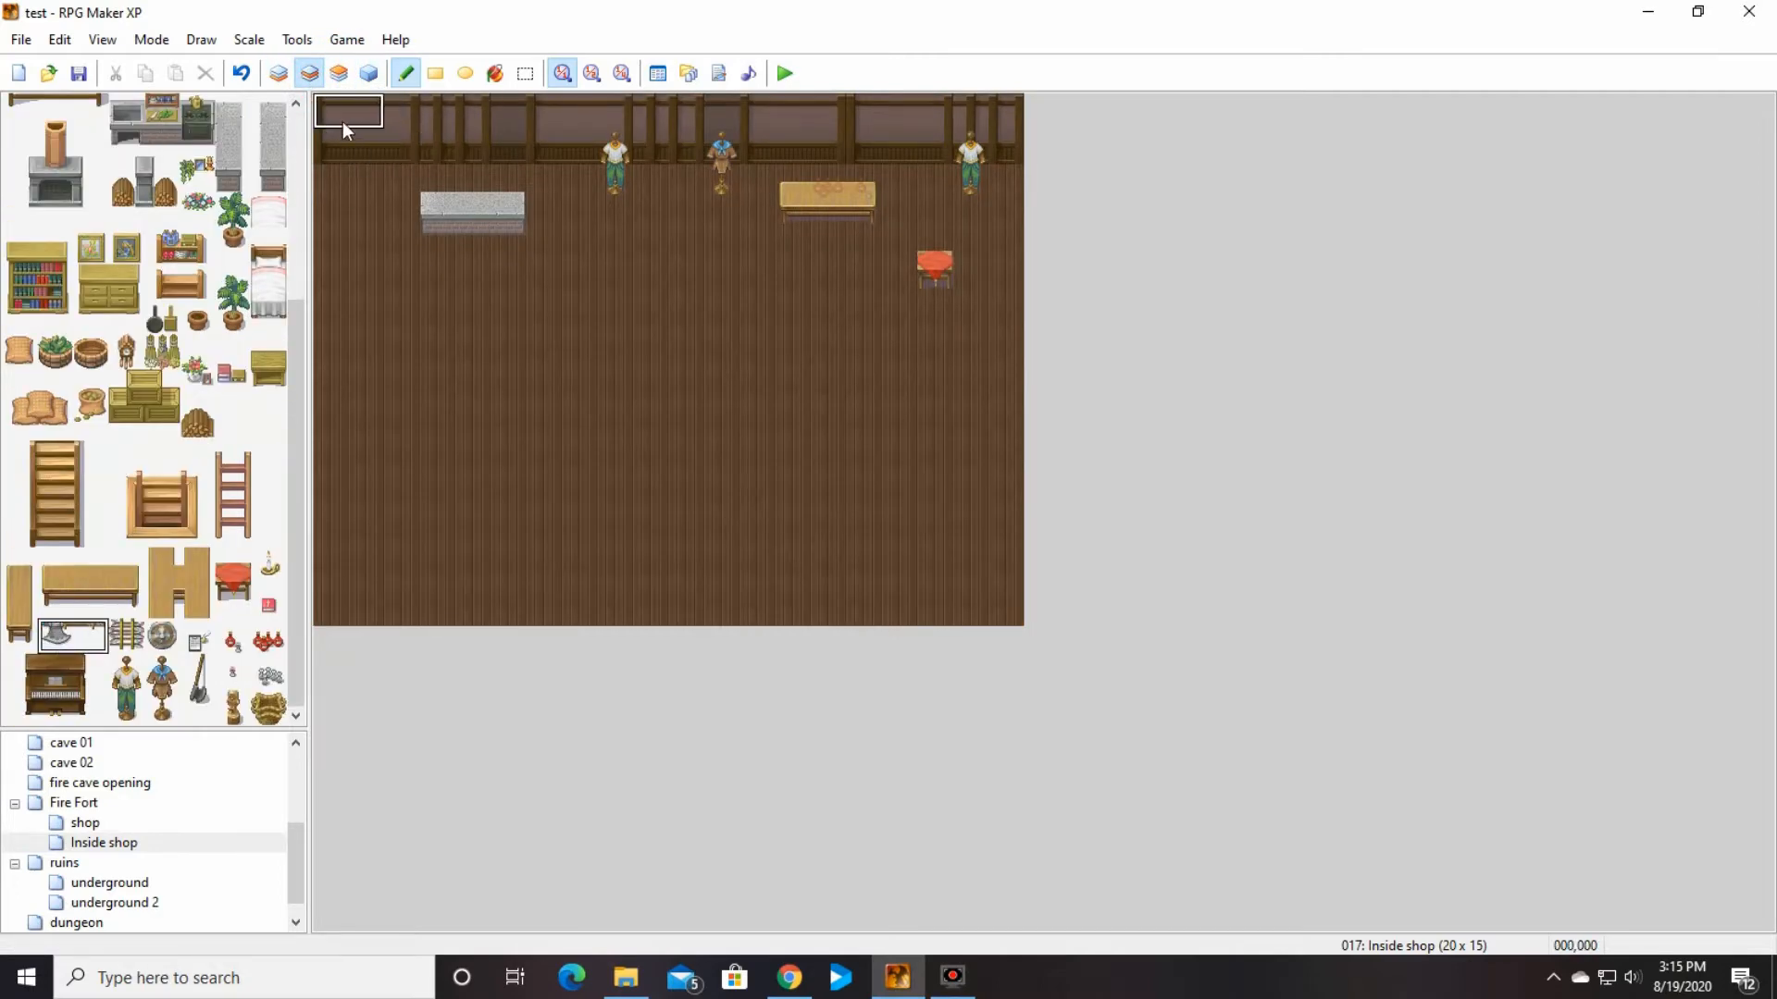
click(347, 135)
click(240, 73)
click(651, 248)
Step: Place the shovel and the small golden statue on layer 2 in the middle of the Inside shop floor
click(198, 689)
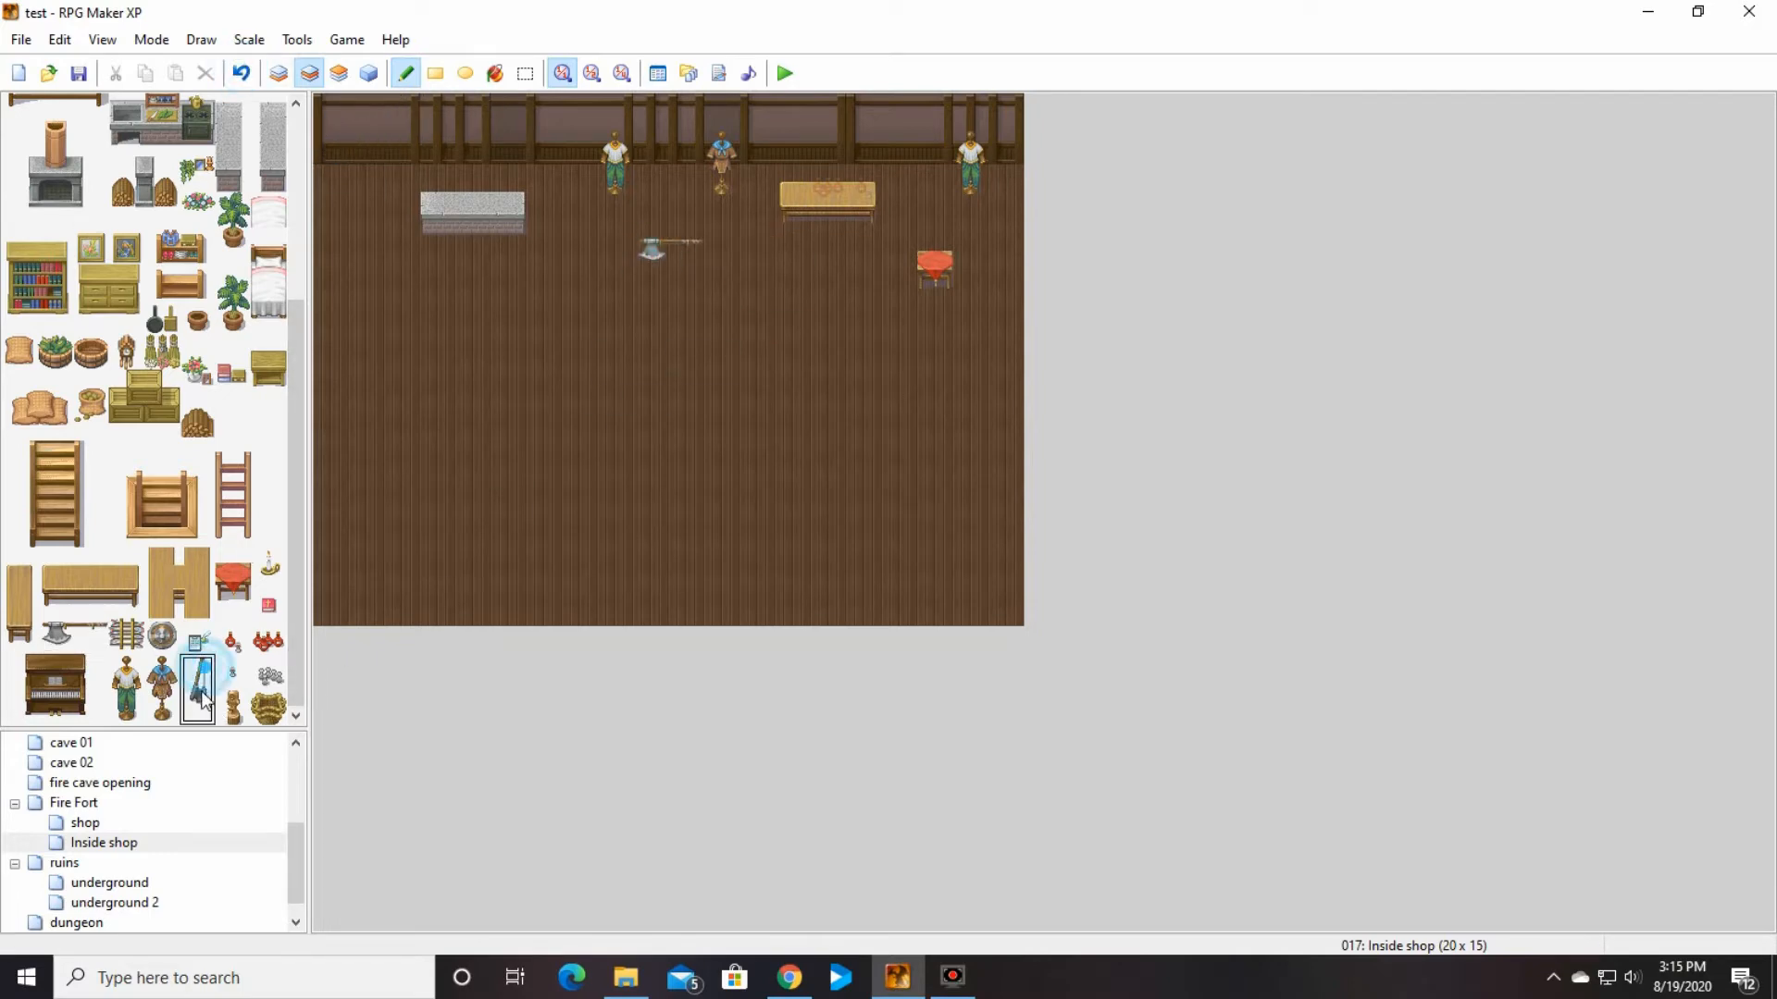
click(721, 324)
click(233, 708)
click(828, 359)
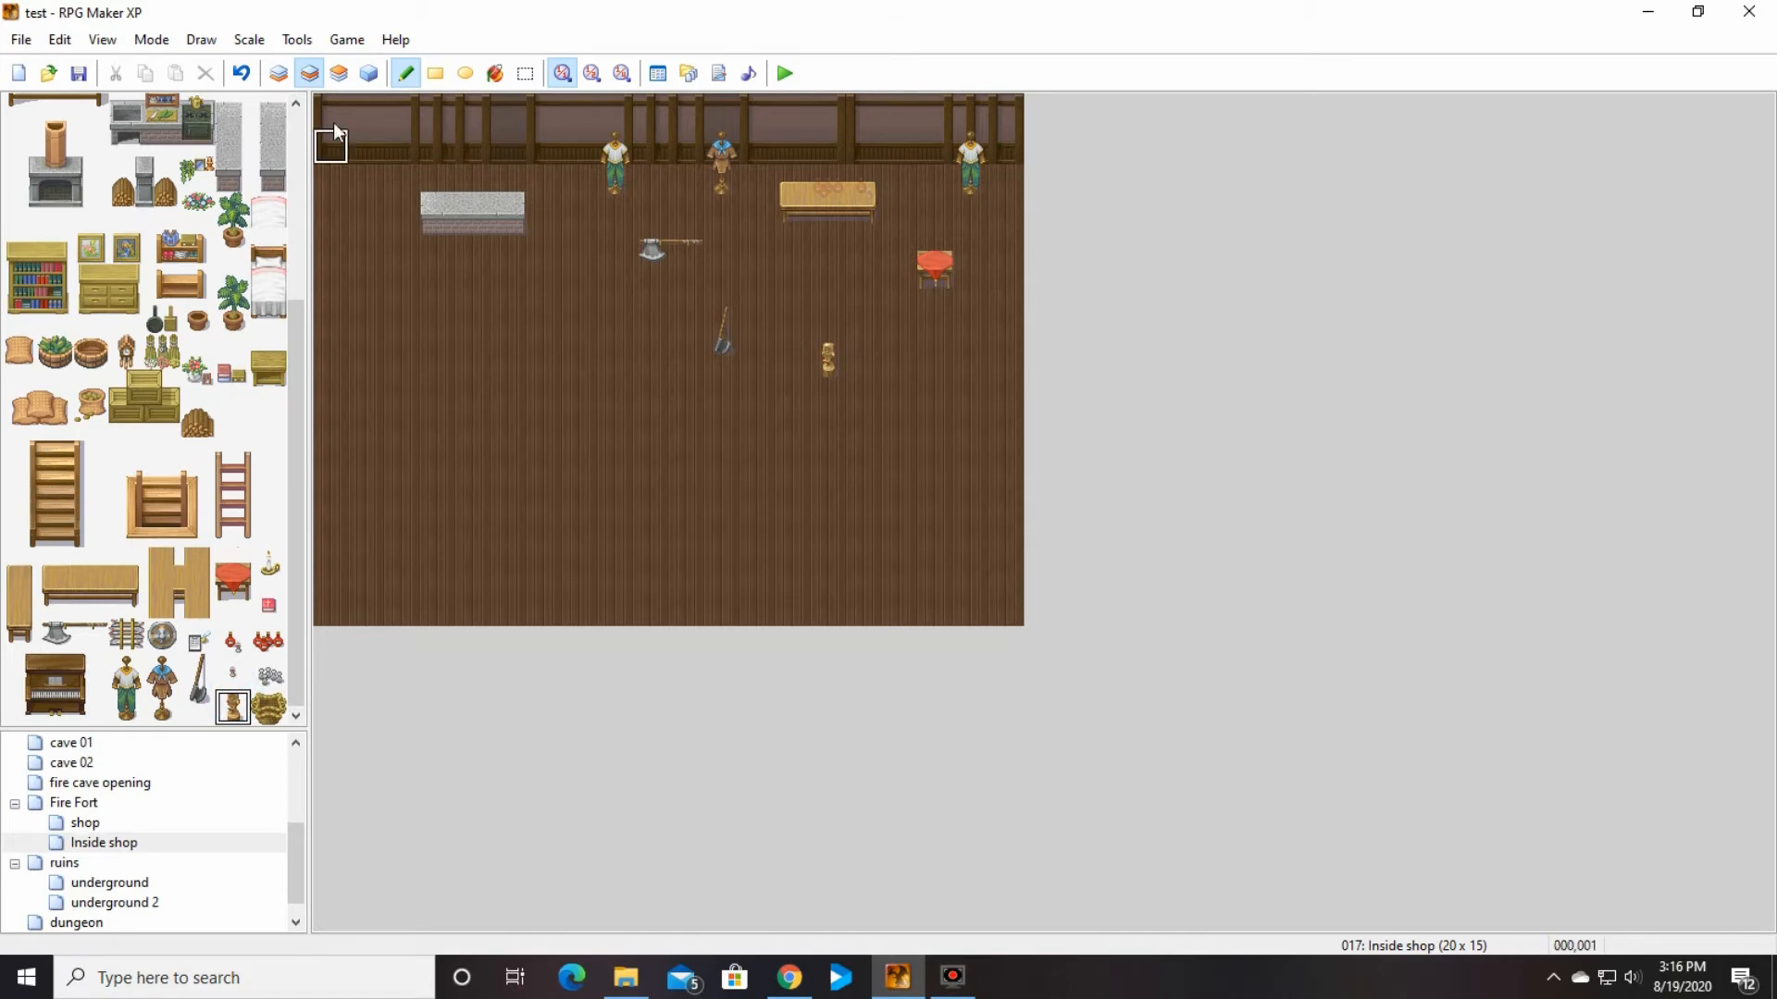
Step: Create a shopkeeper event directly behind the stone counter at 004,002 using the graphic 116-Civilian16
click(373, 74)
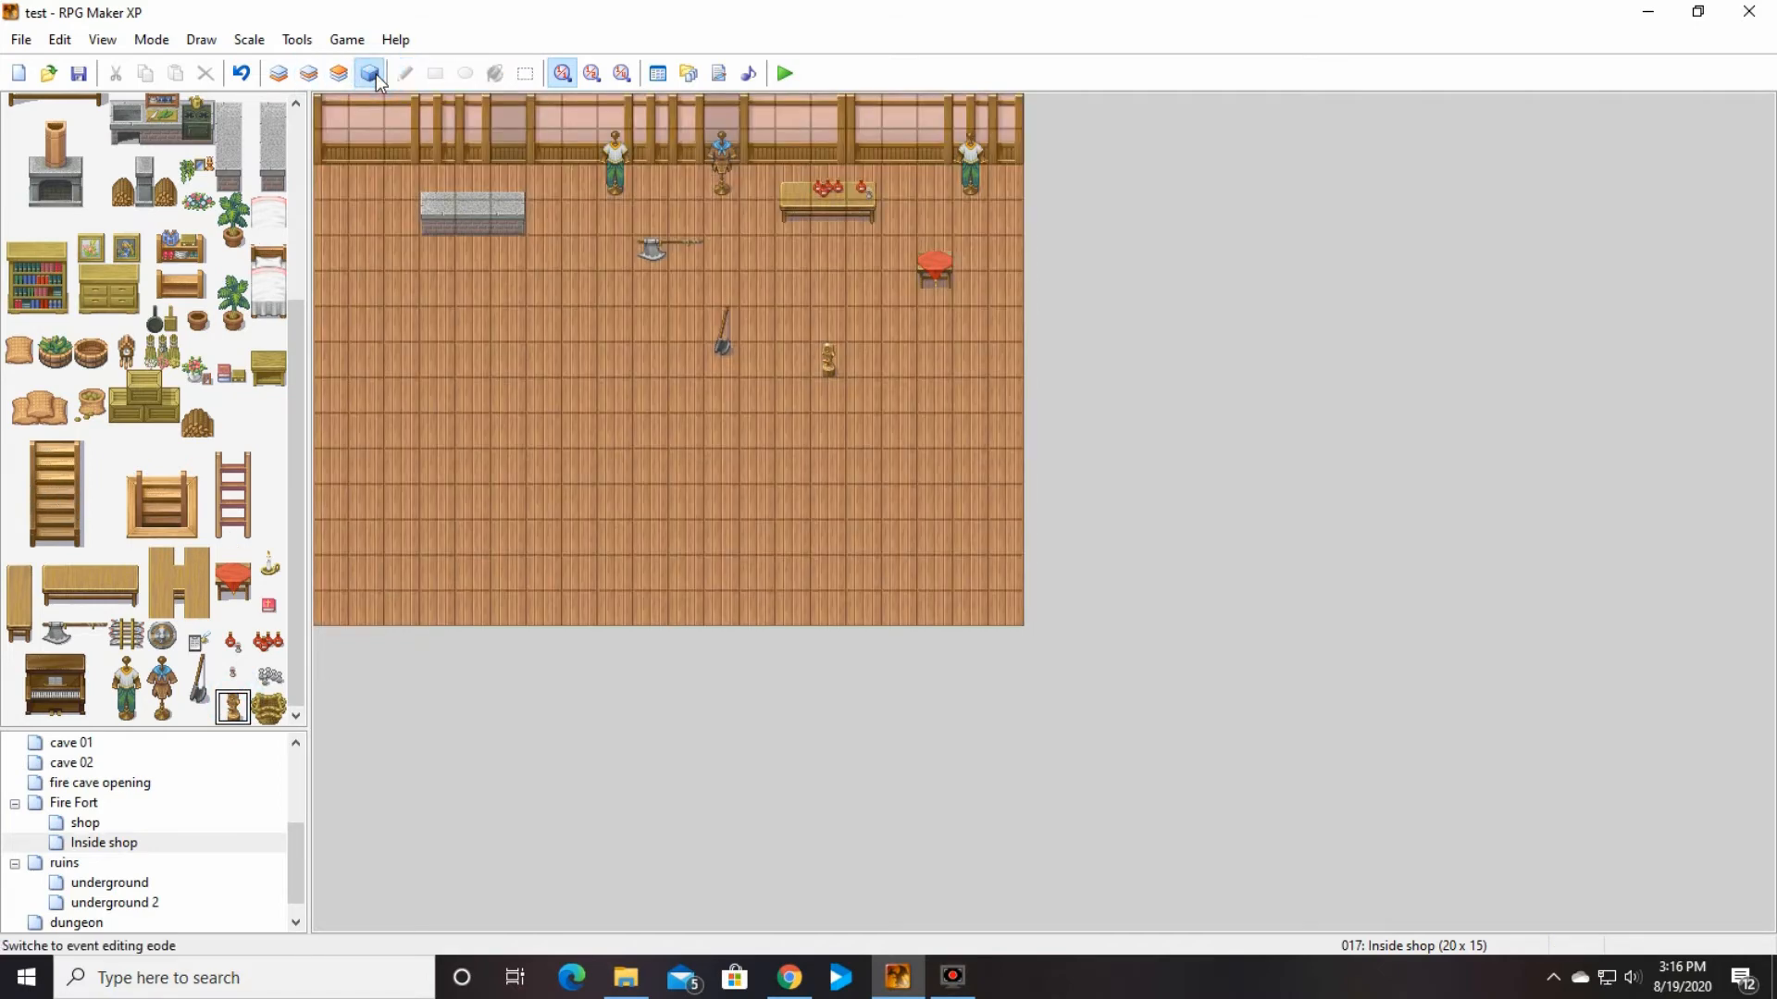
double_click(476, 180)
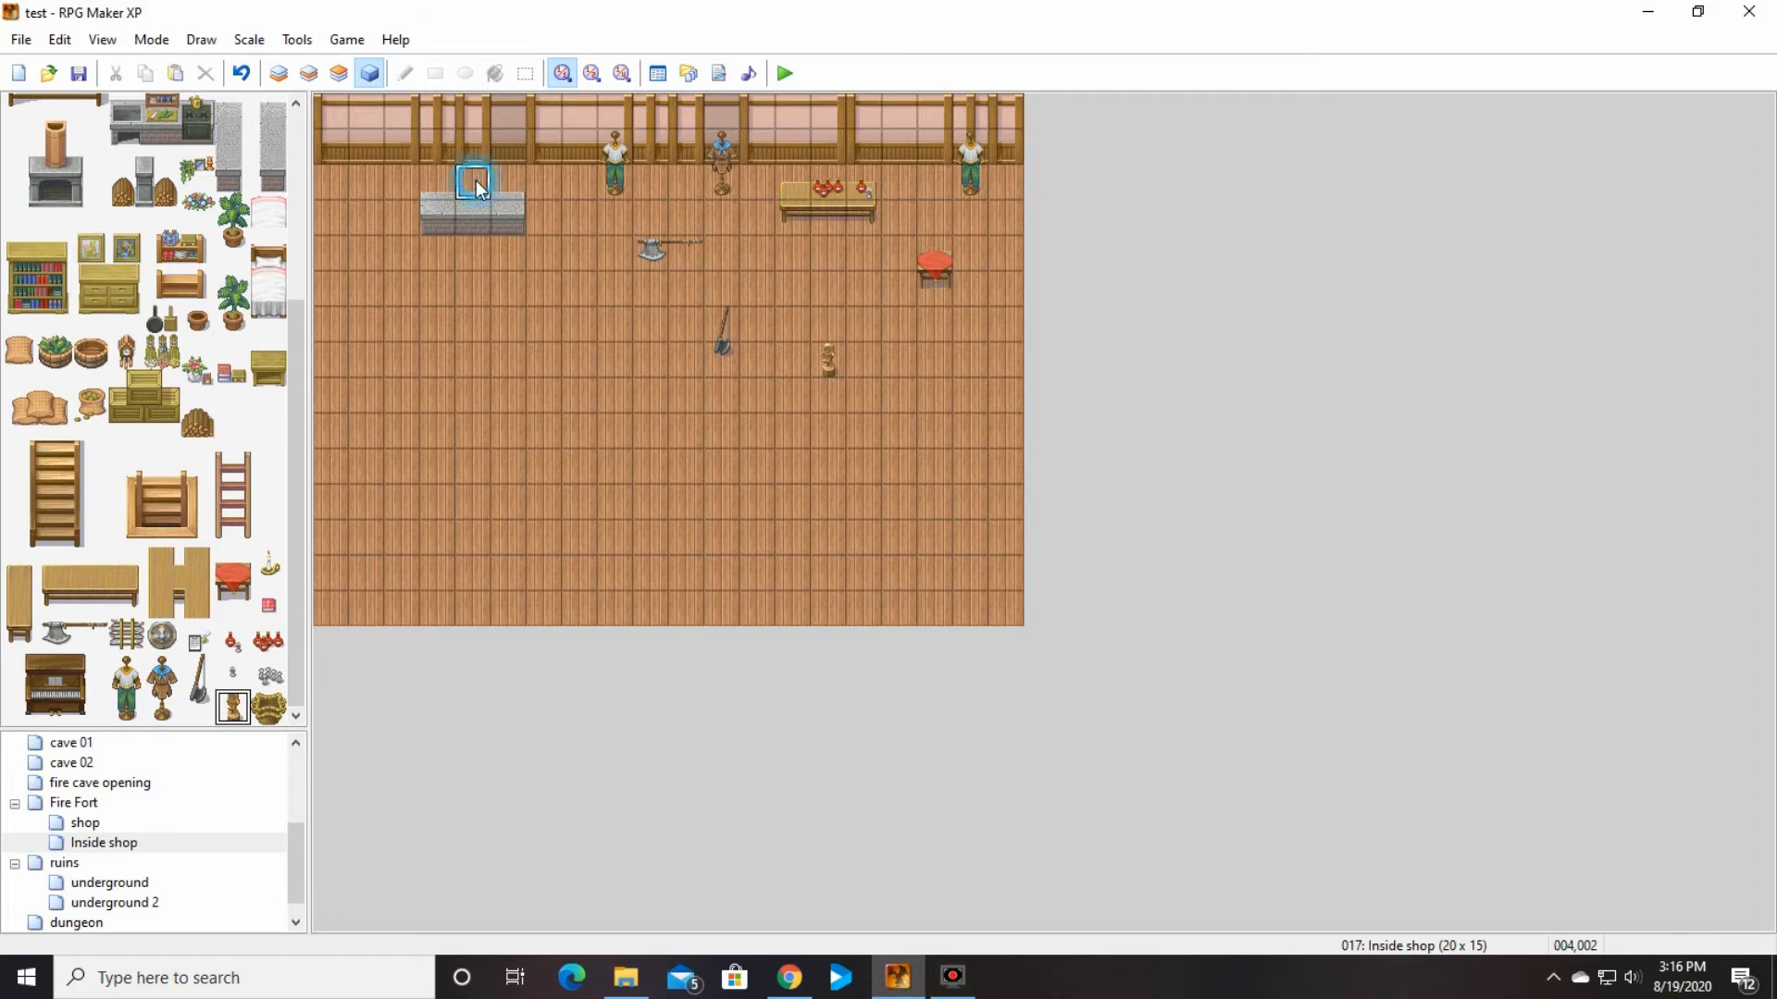
double_click(570, 587)
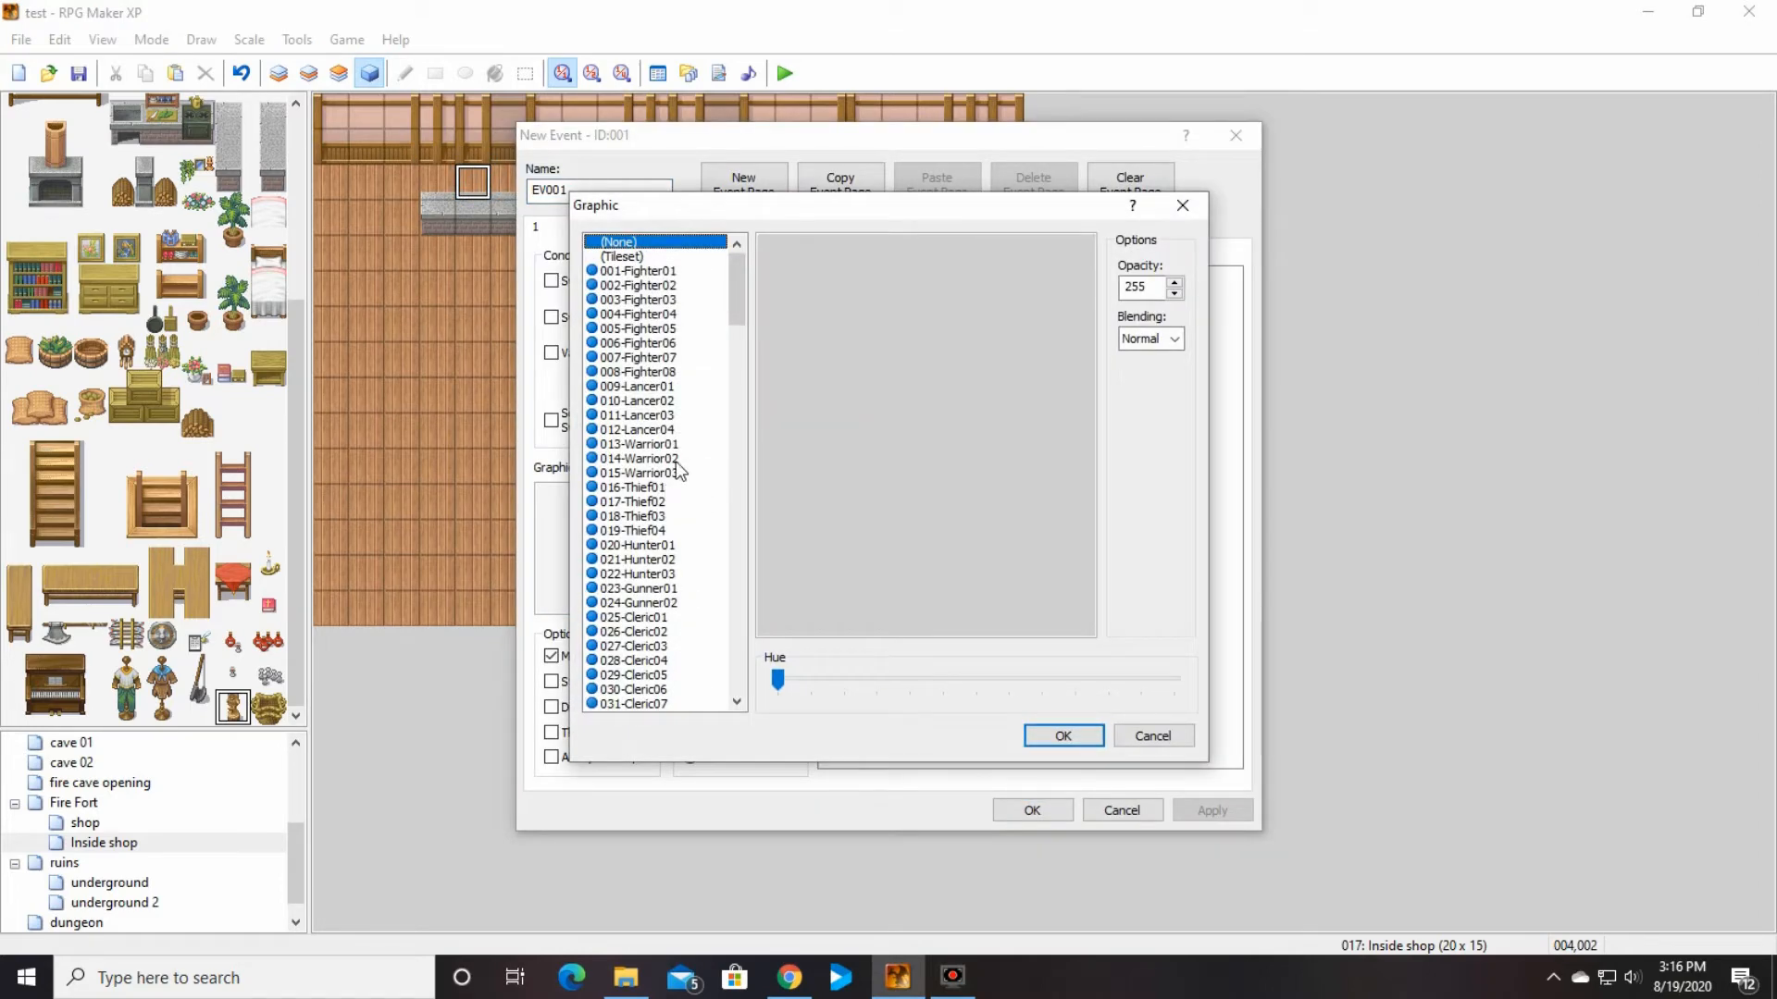
click(677, 460)
click(681, 620)
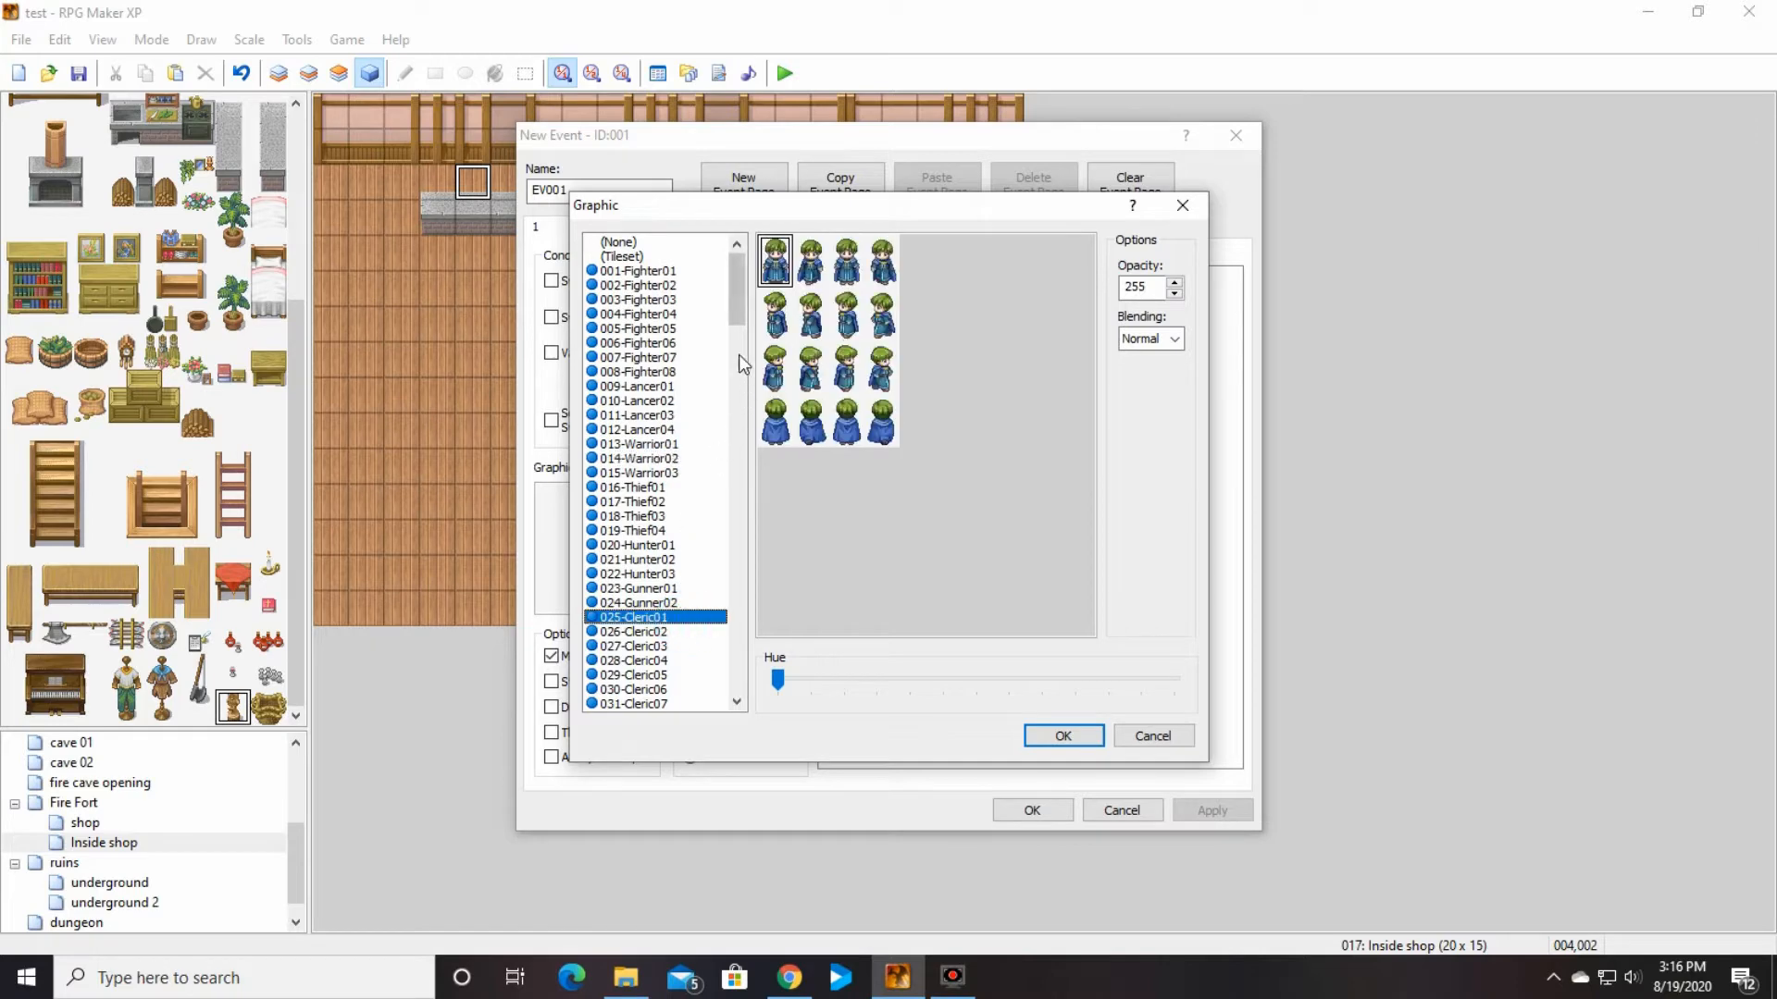
drag(735, 296, 741, 502)
click(662, 632)
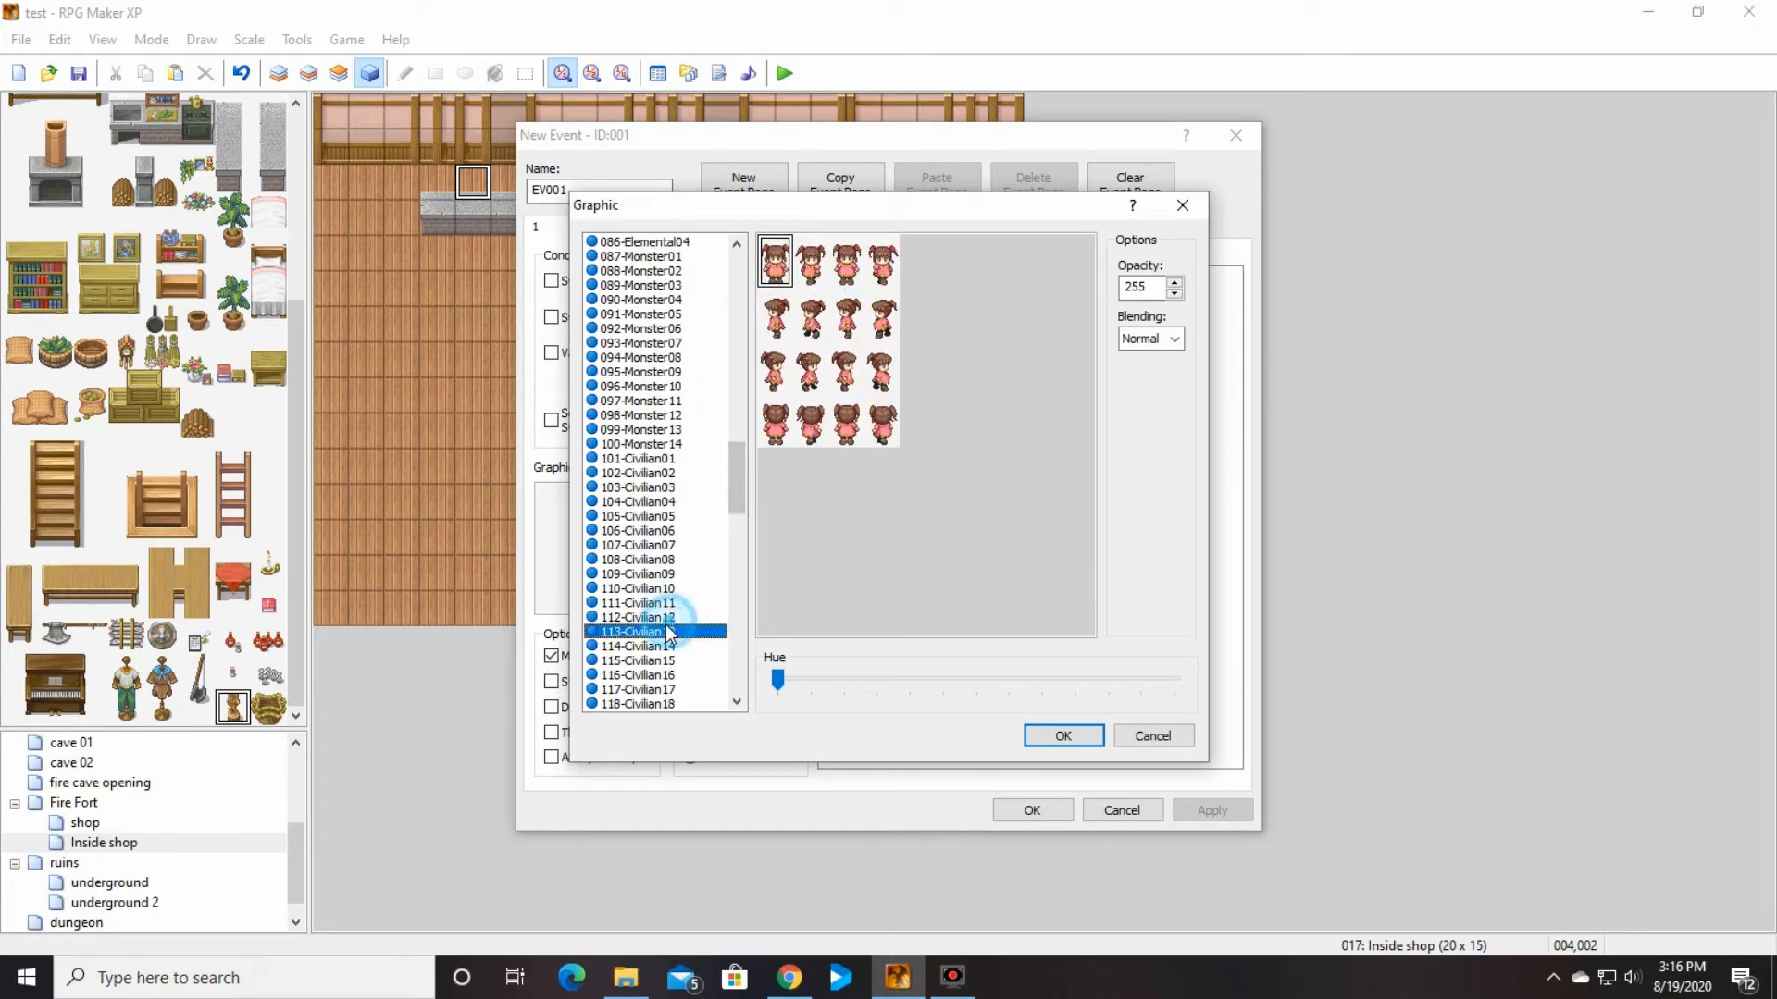
click(646, 676)
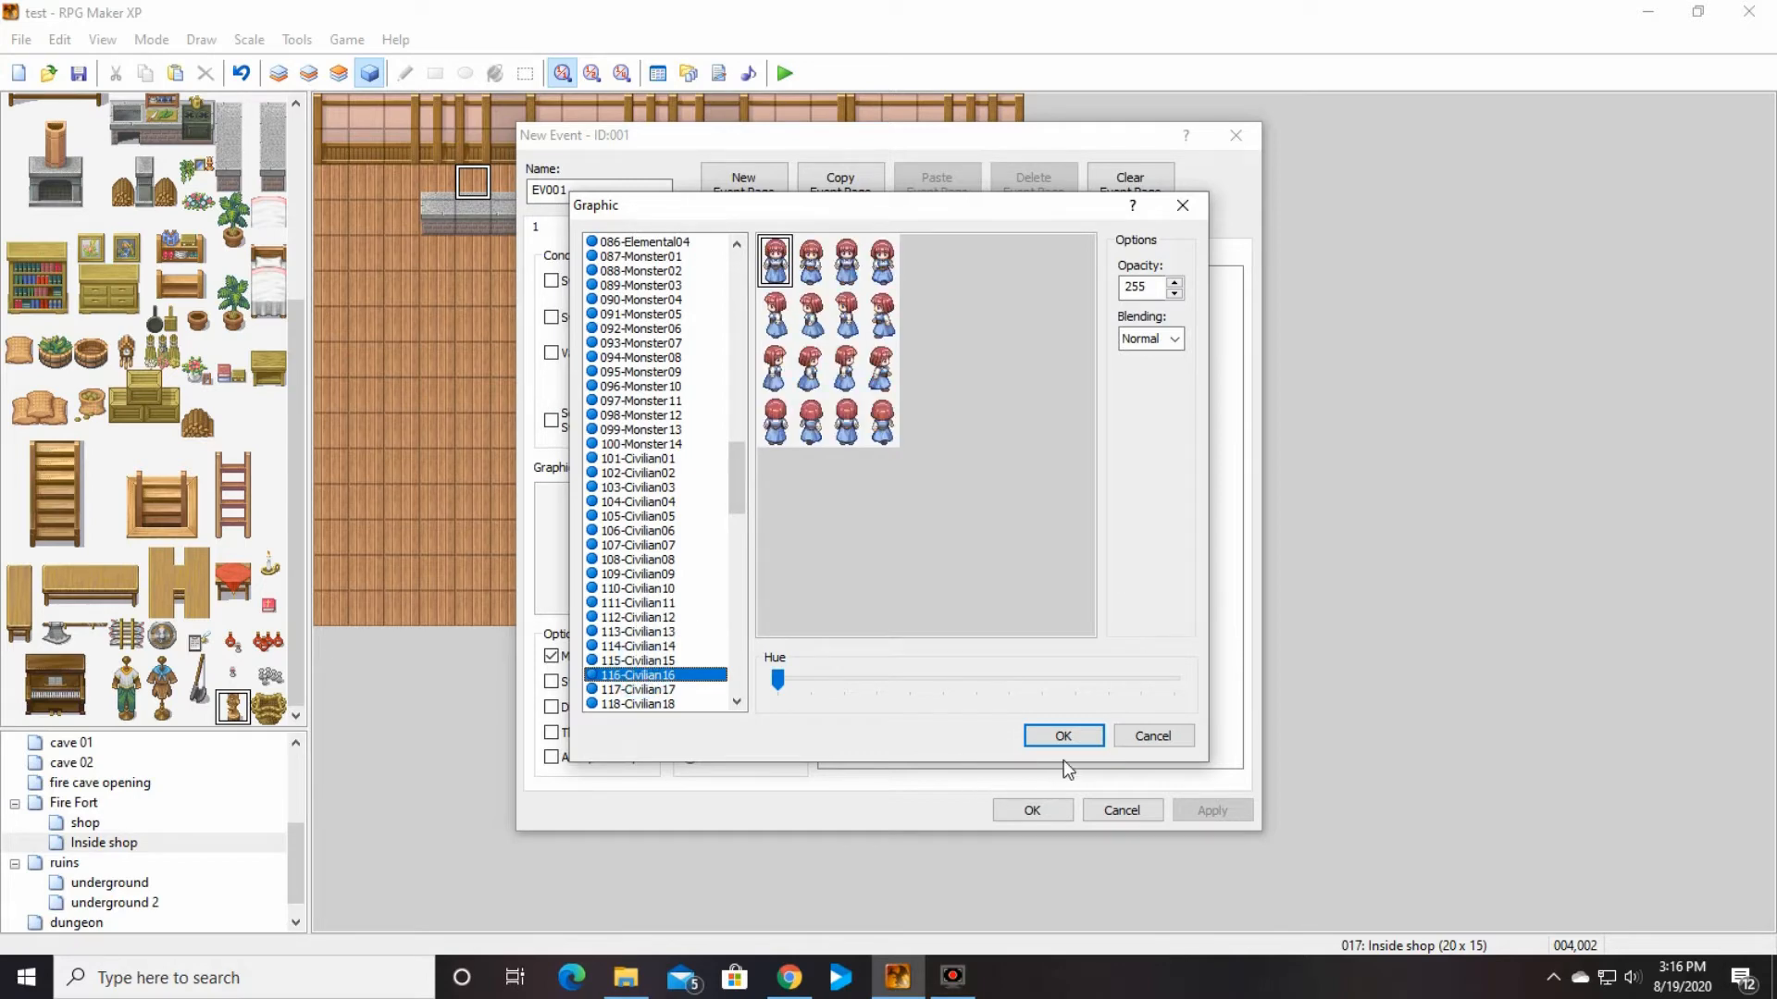
click(1064, 731)
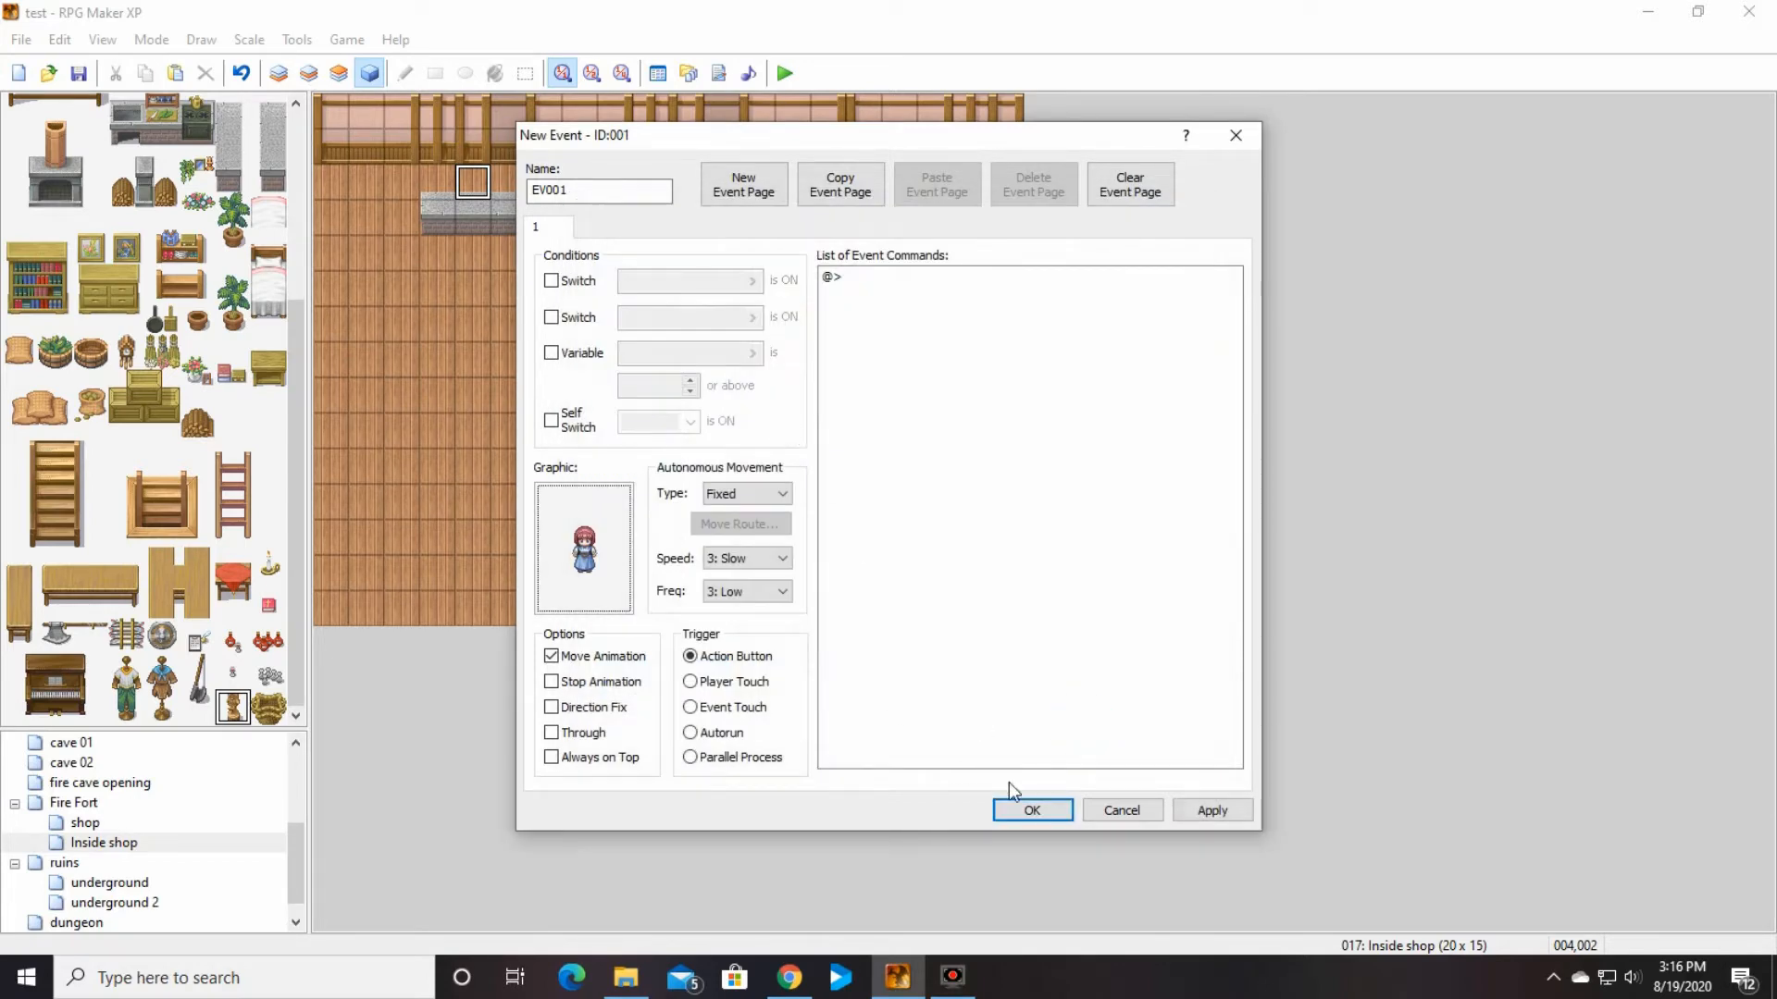
click(1055, 818)
Step: Set the shop map's door event to transfer the player to 017: Inside shop at (010,014)
click(137, 819)
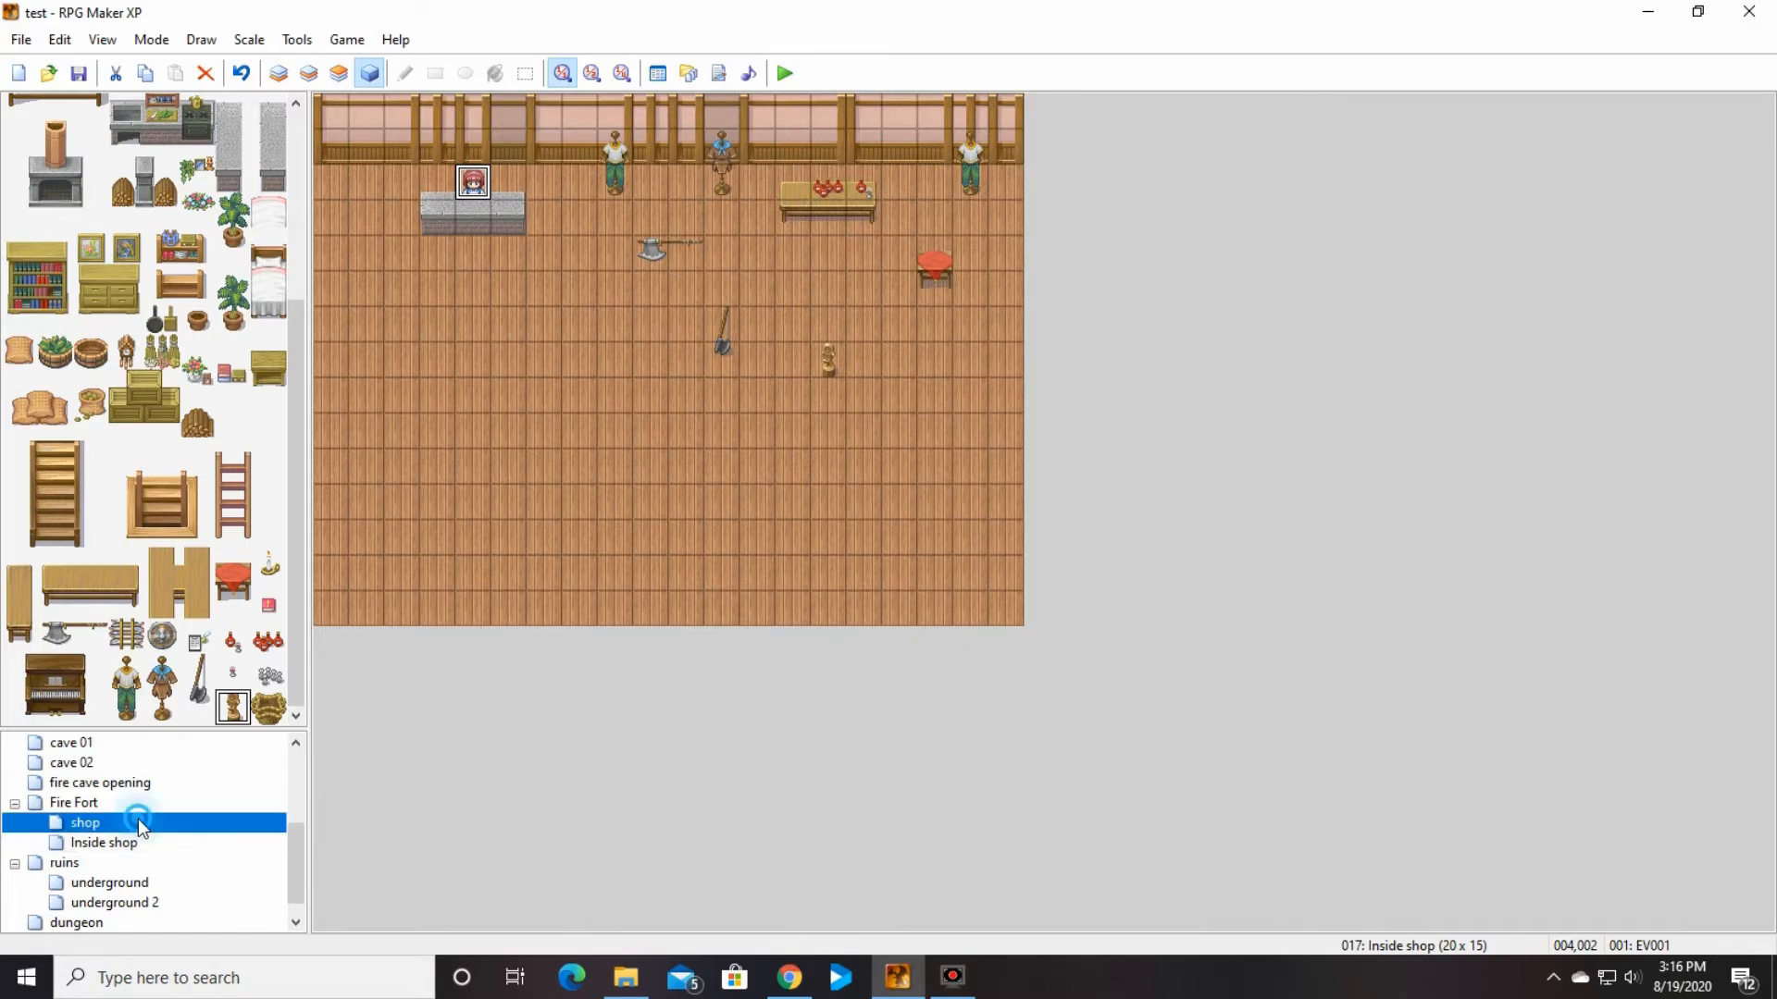
double_click(659, 465)
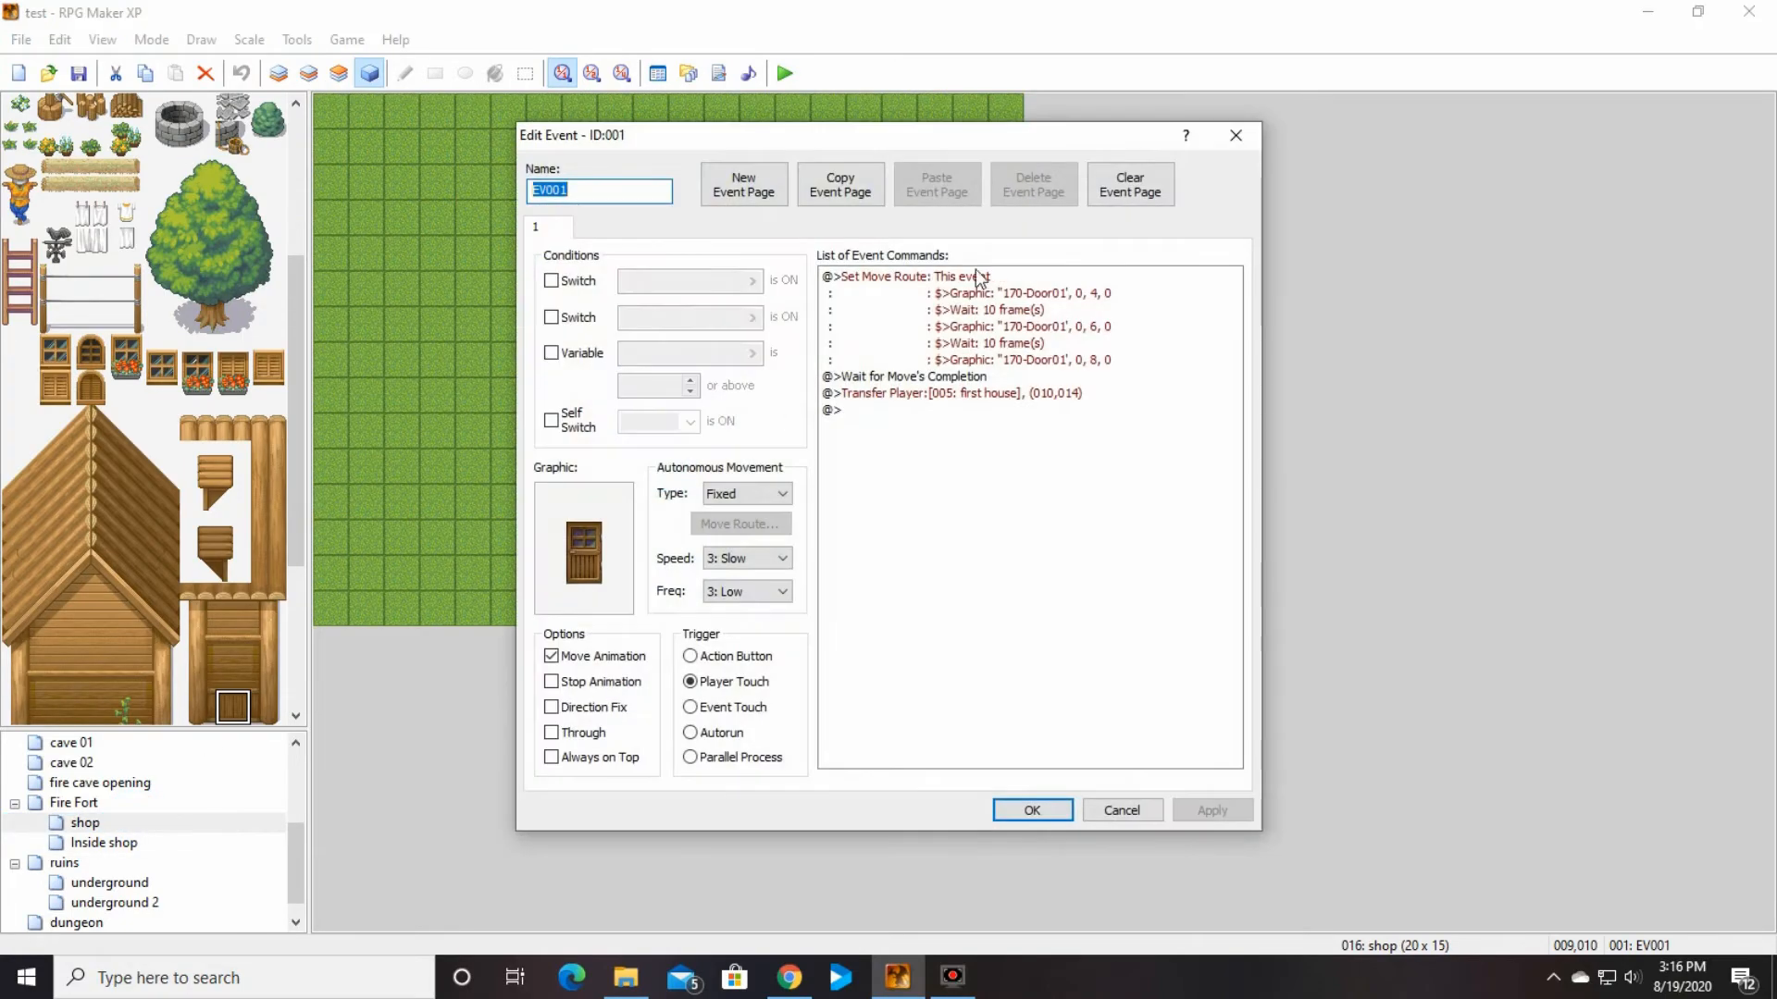
click(968, 394)
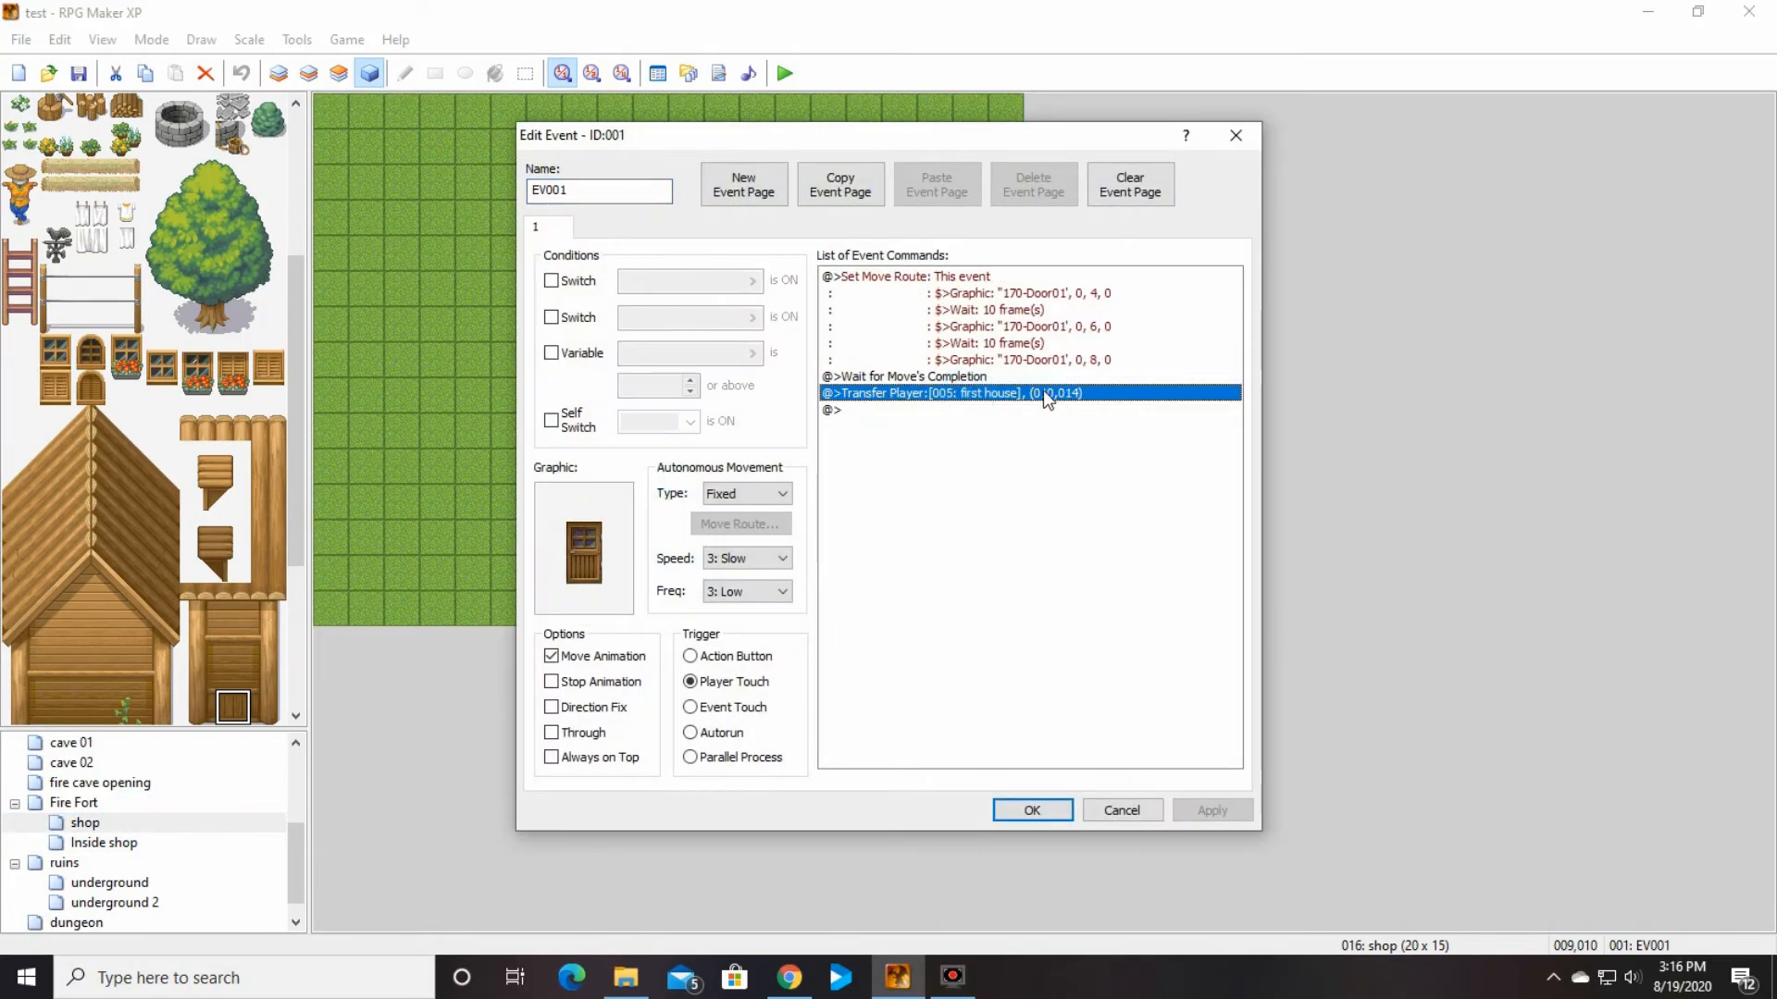
double_click(1042, 390)
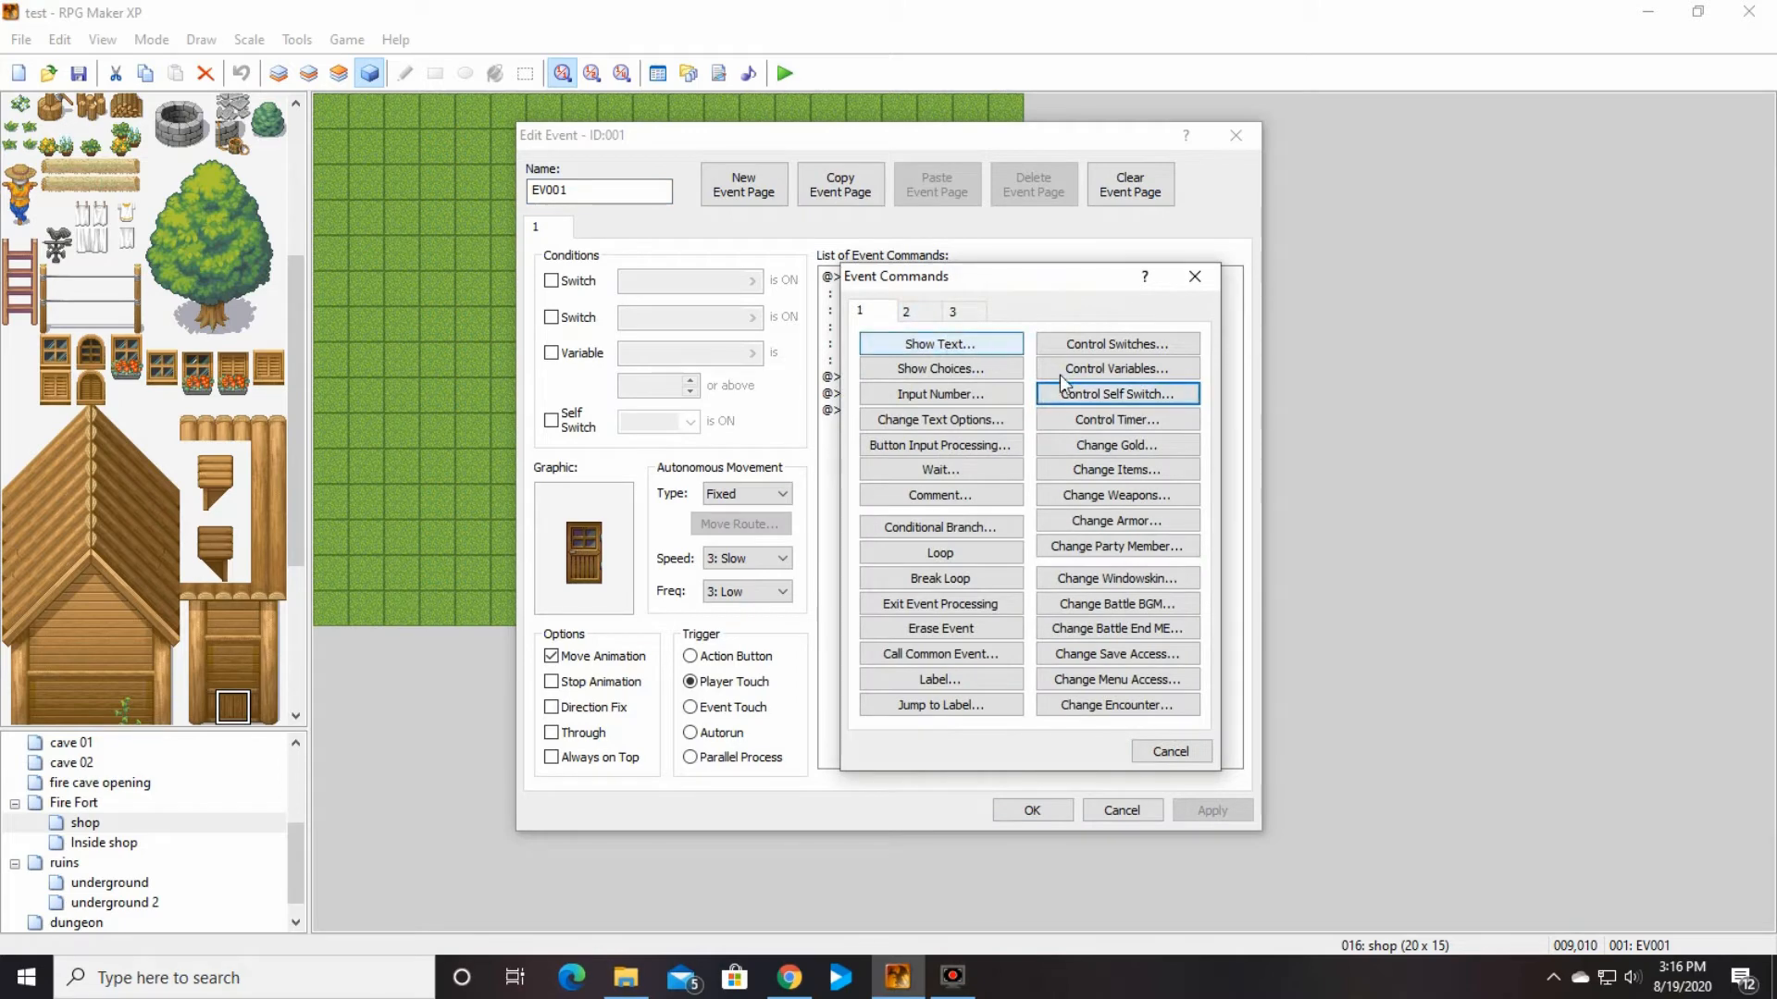
click(1187, 745)
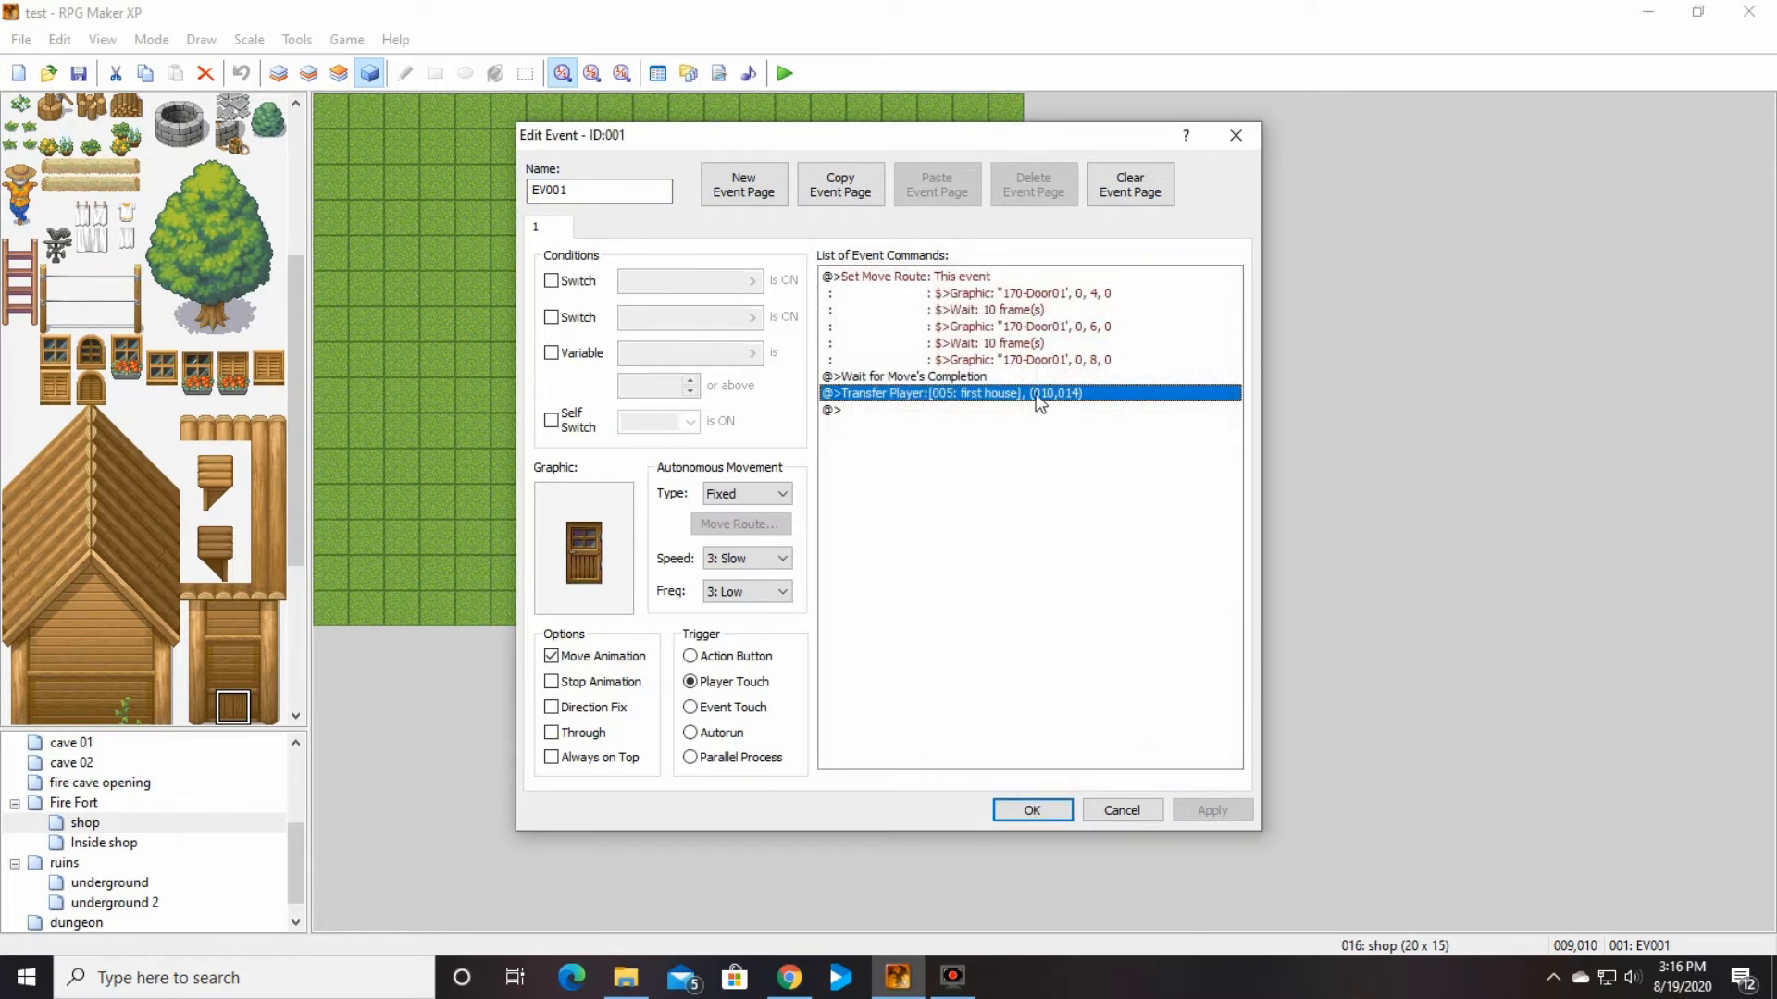
right_click(1037, 394)
click(1124, 431)
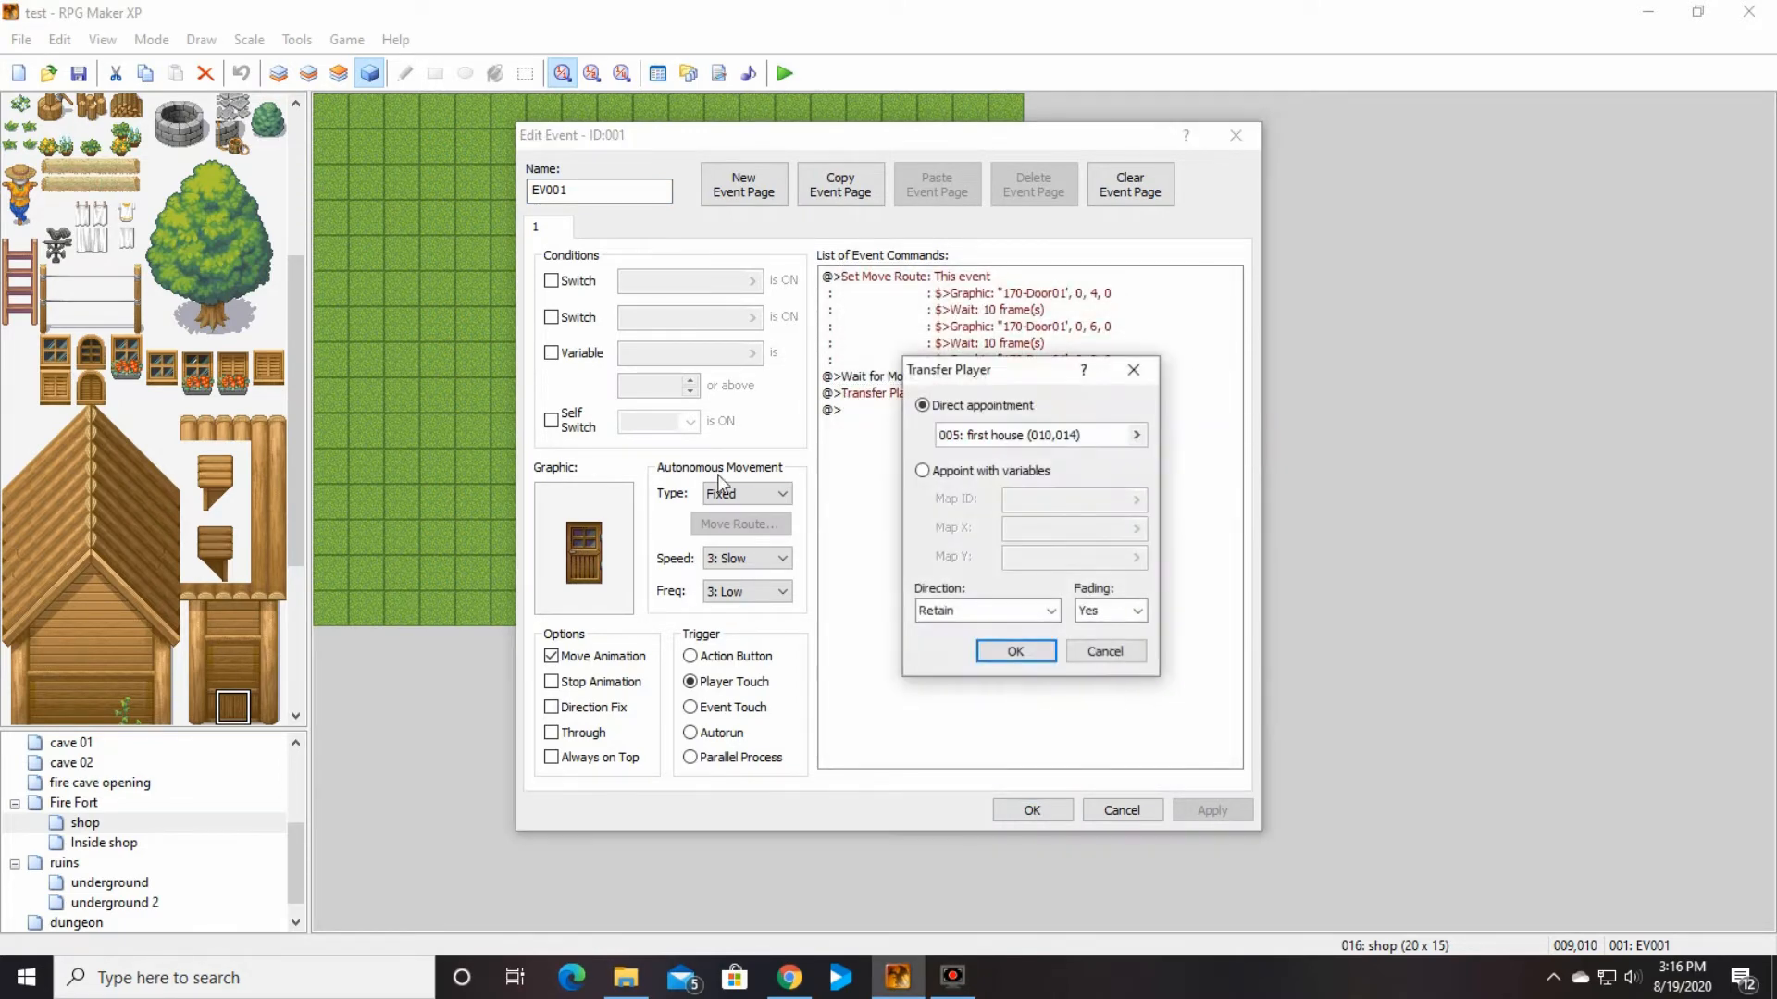
click(1136, 435)
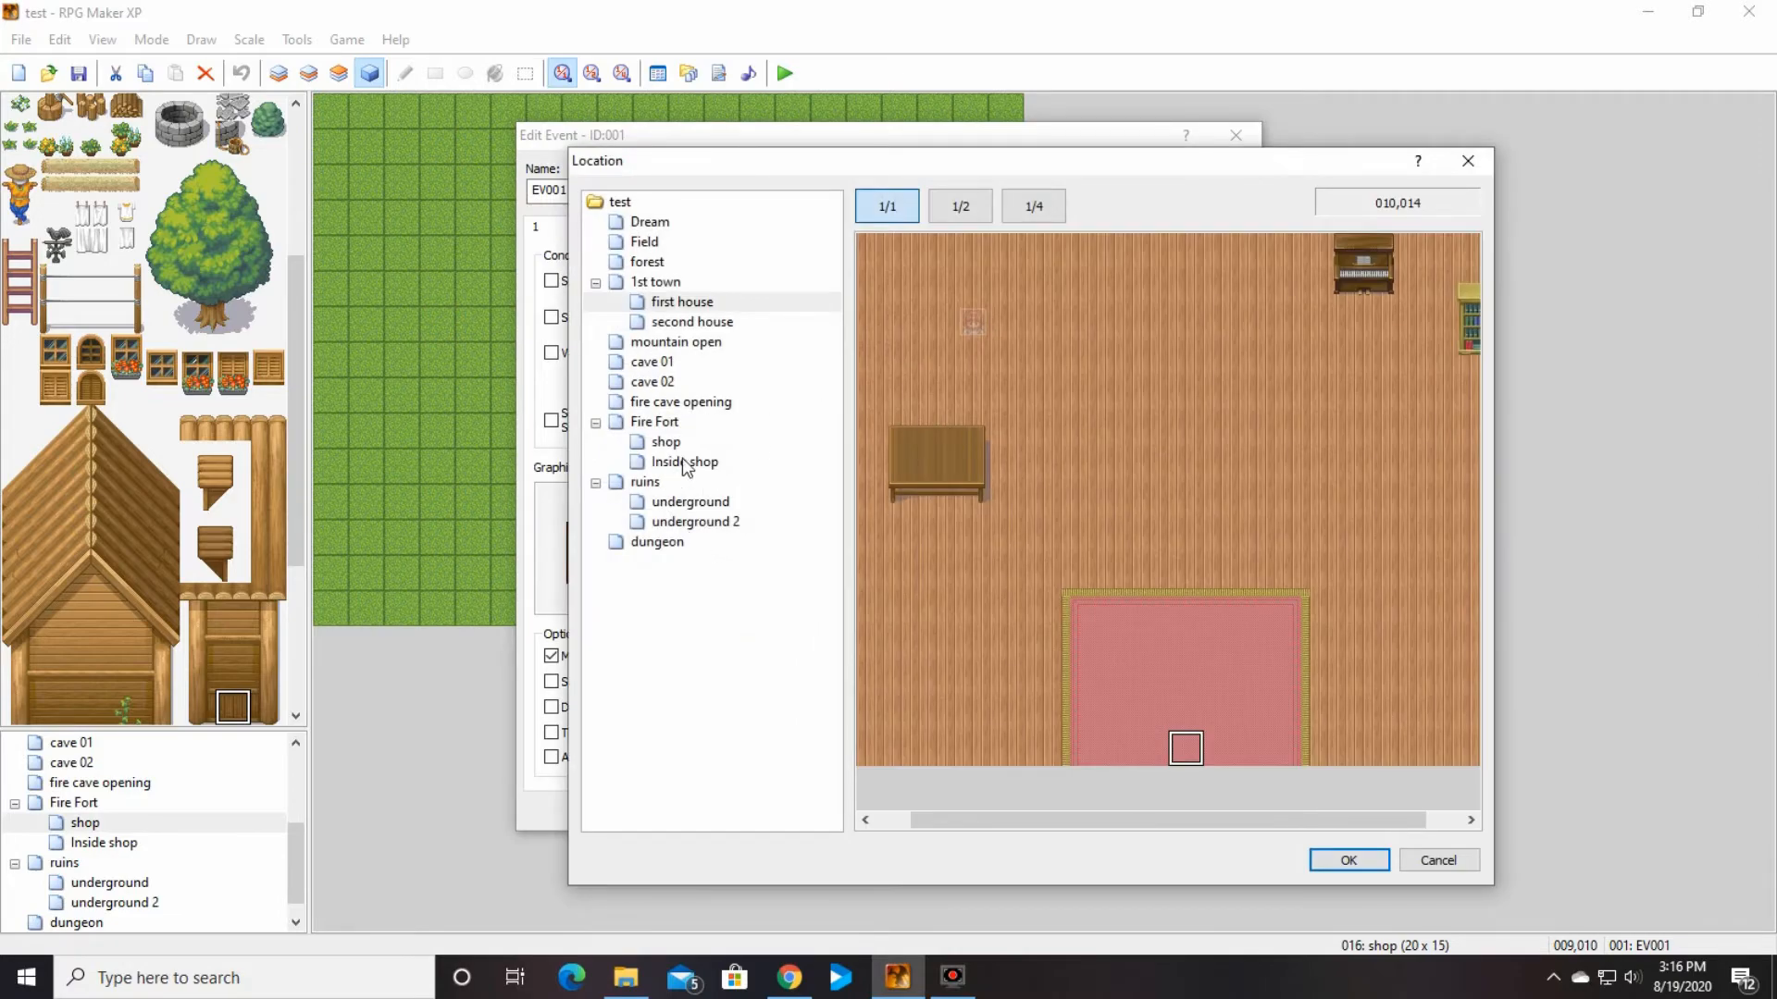
click(686, 463)
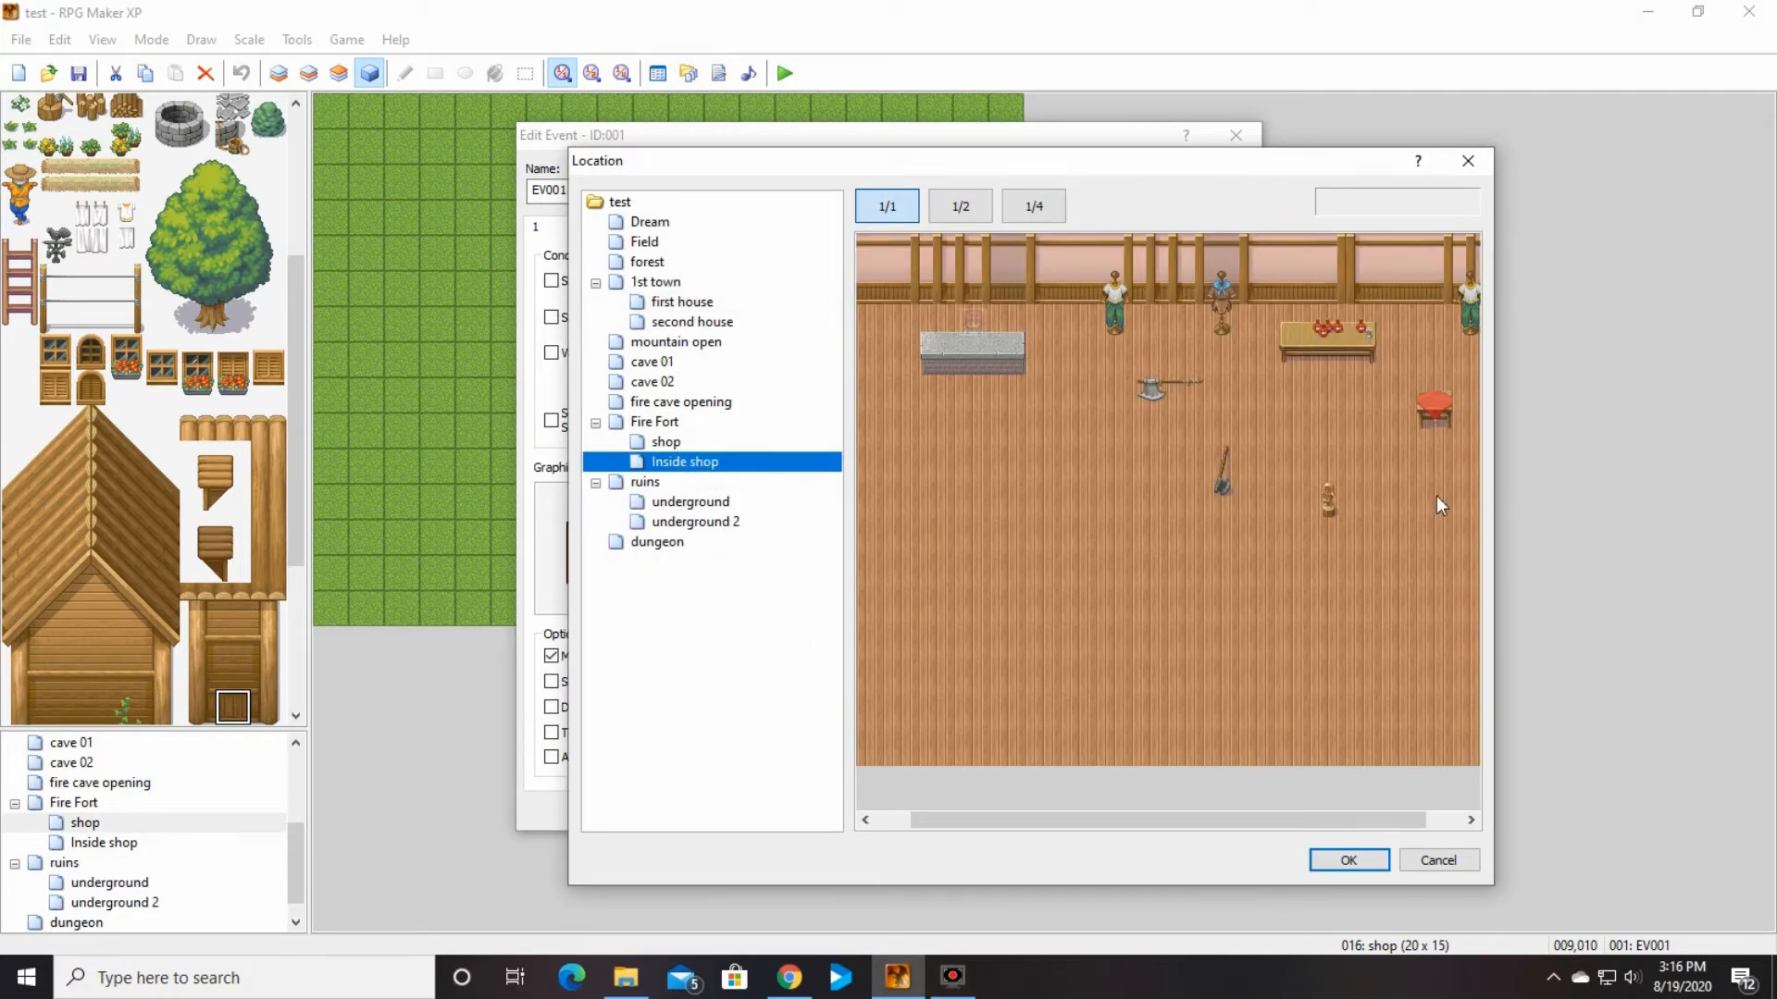
click(1175, 751)
click(1348, 859)
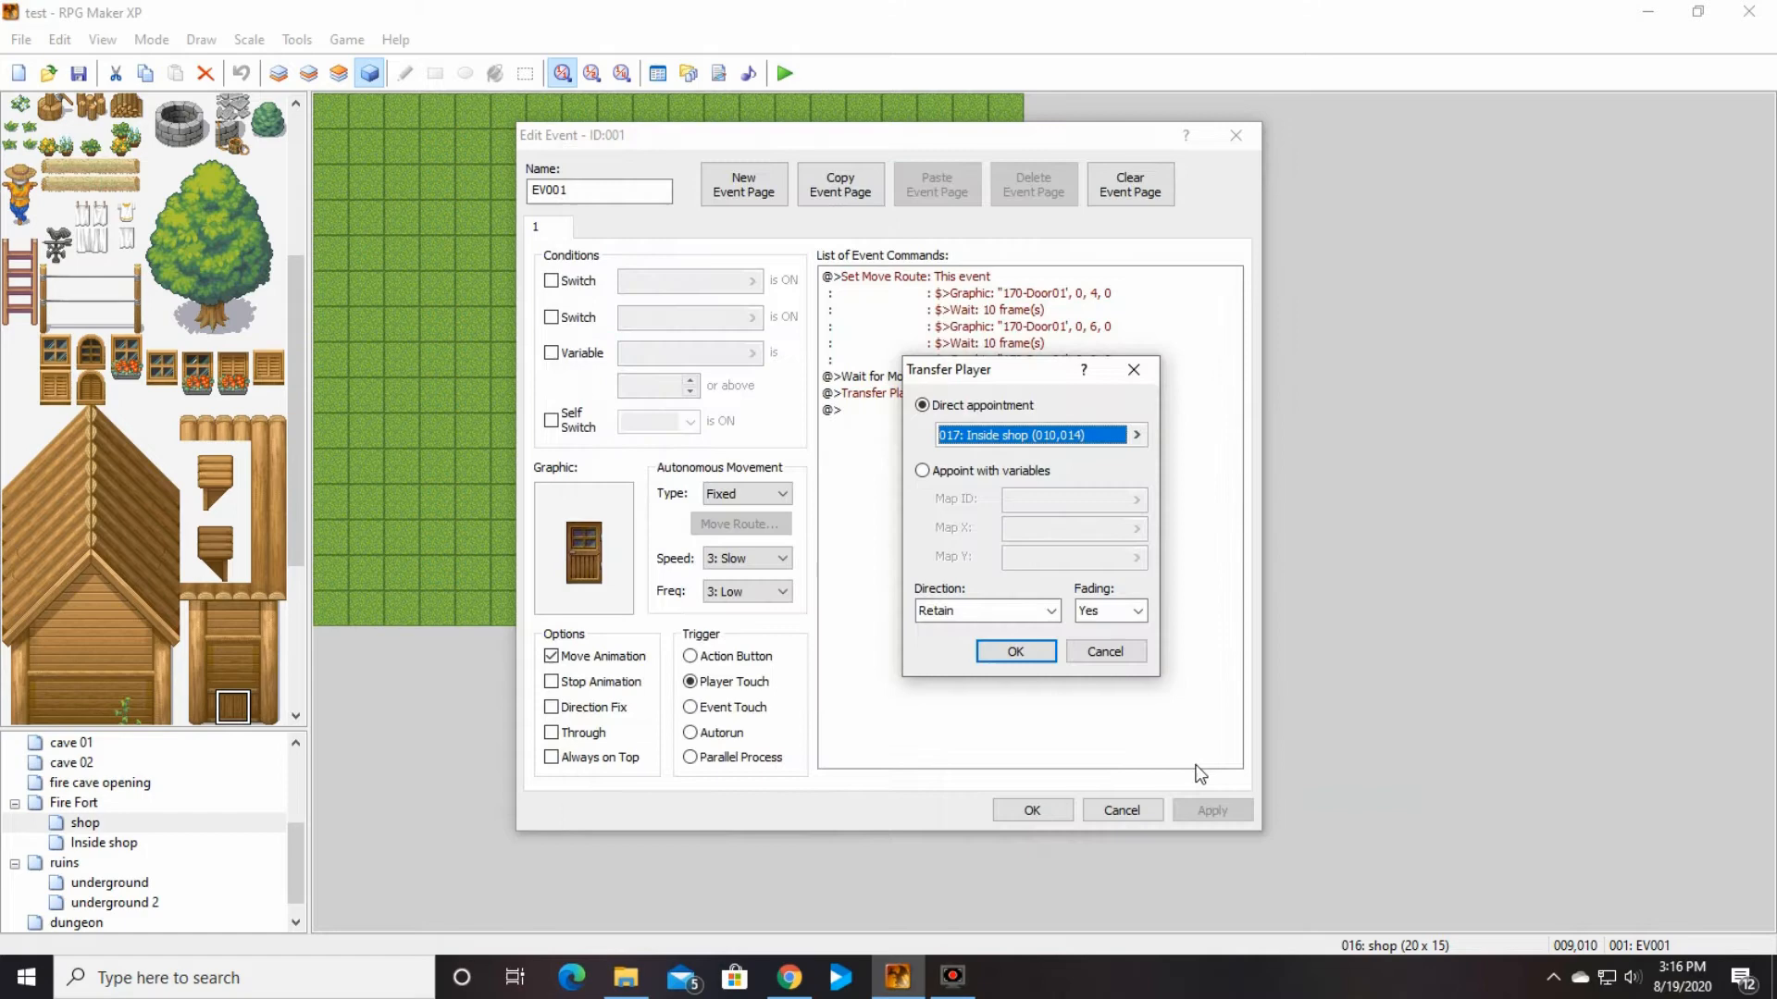
click(1018, 656)
click(1029, 811)
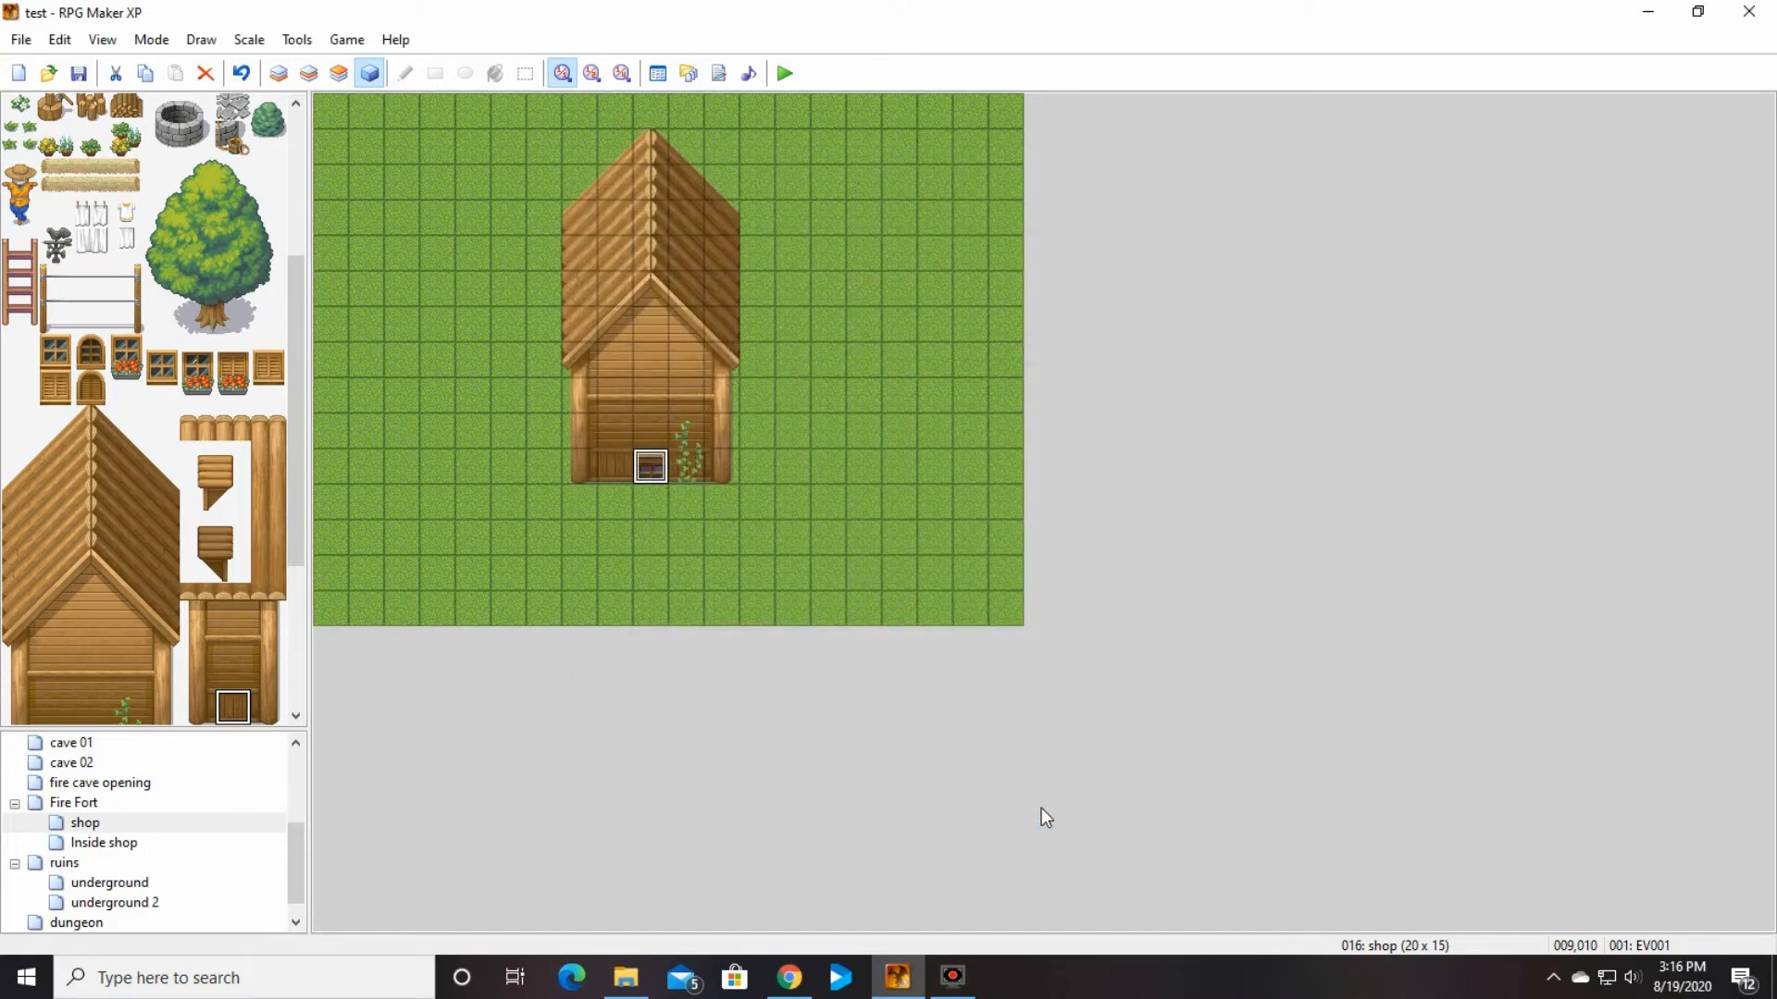
Step: Paint a filled pink rug, seven tiles wide and three high, on layer 1 at the south entrance of the Inside shop map
click(148, 844)
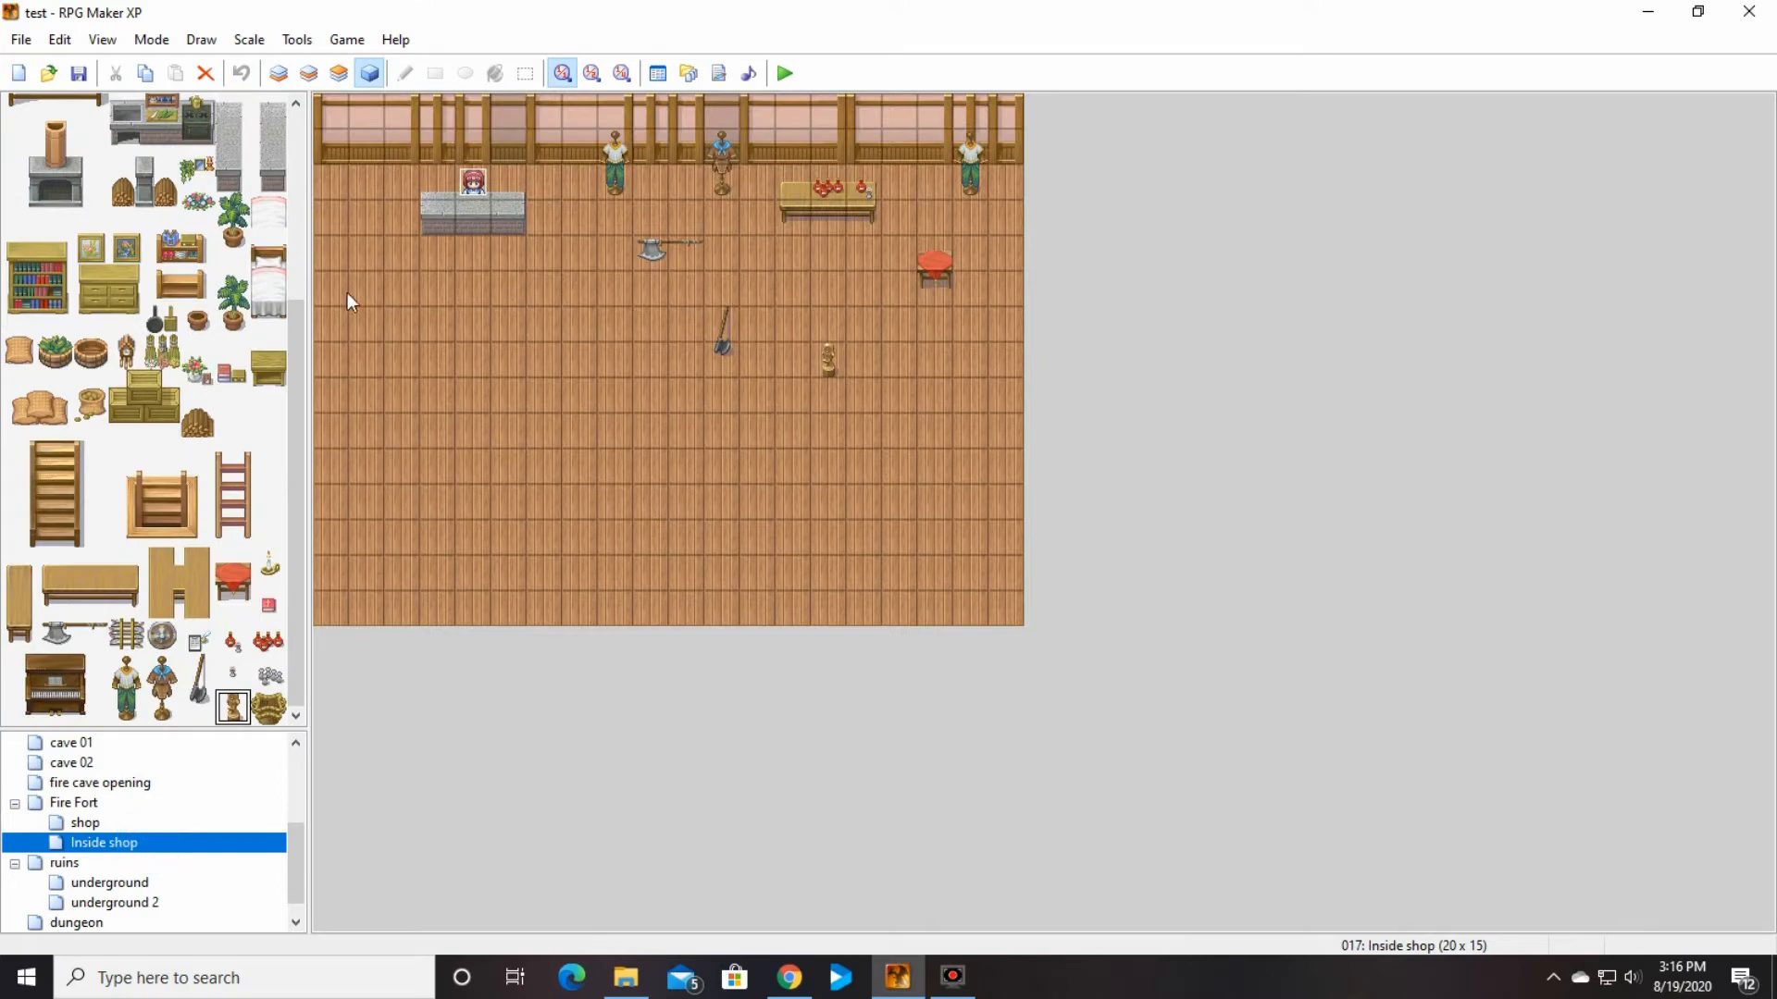
drag(297, 334, 262, 122)
click(97, 105)
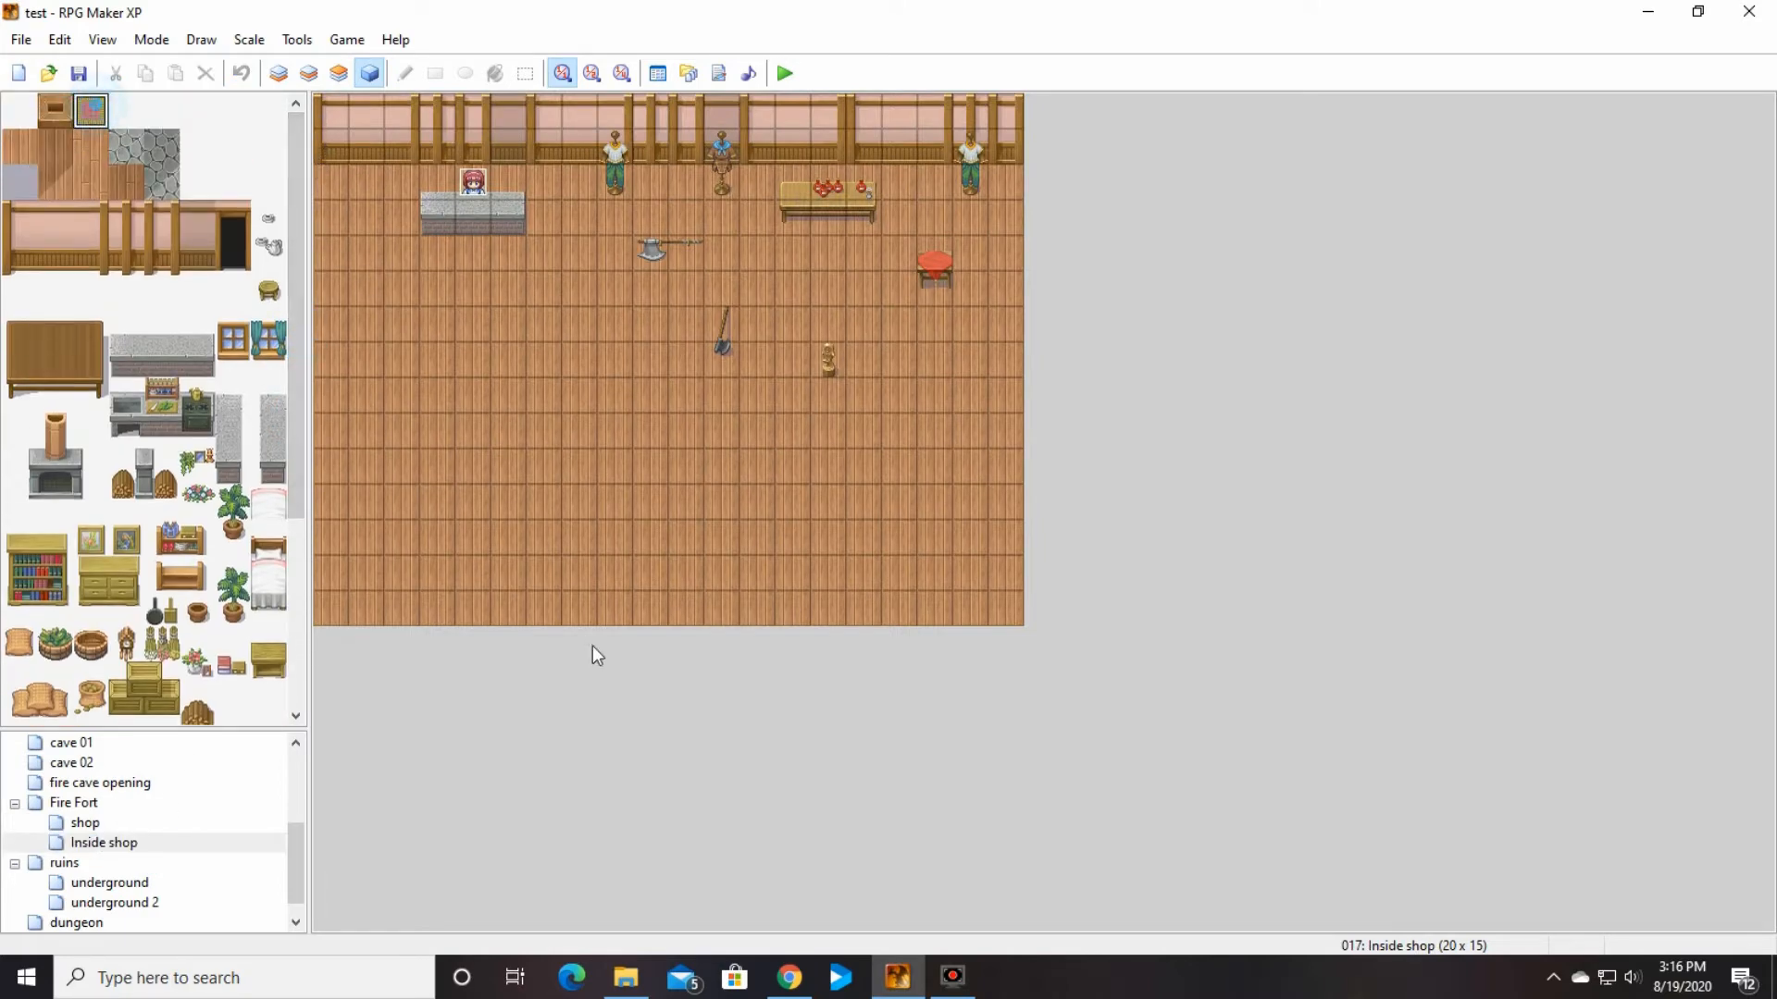
click(278, 73)
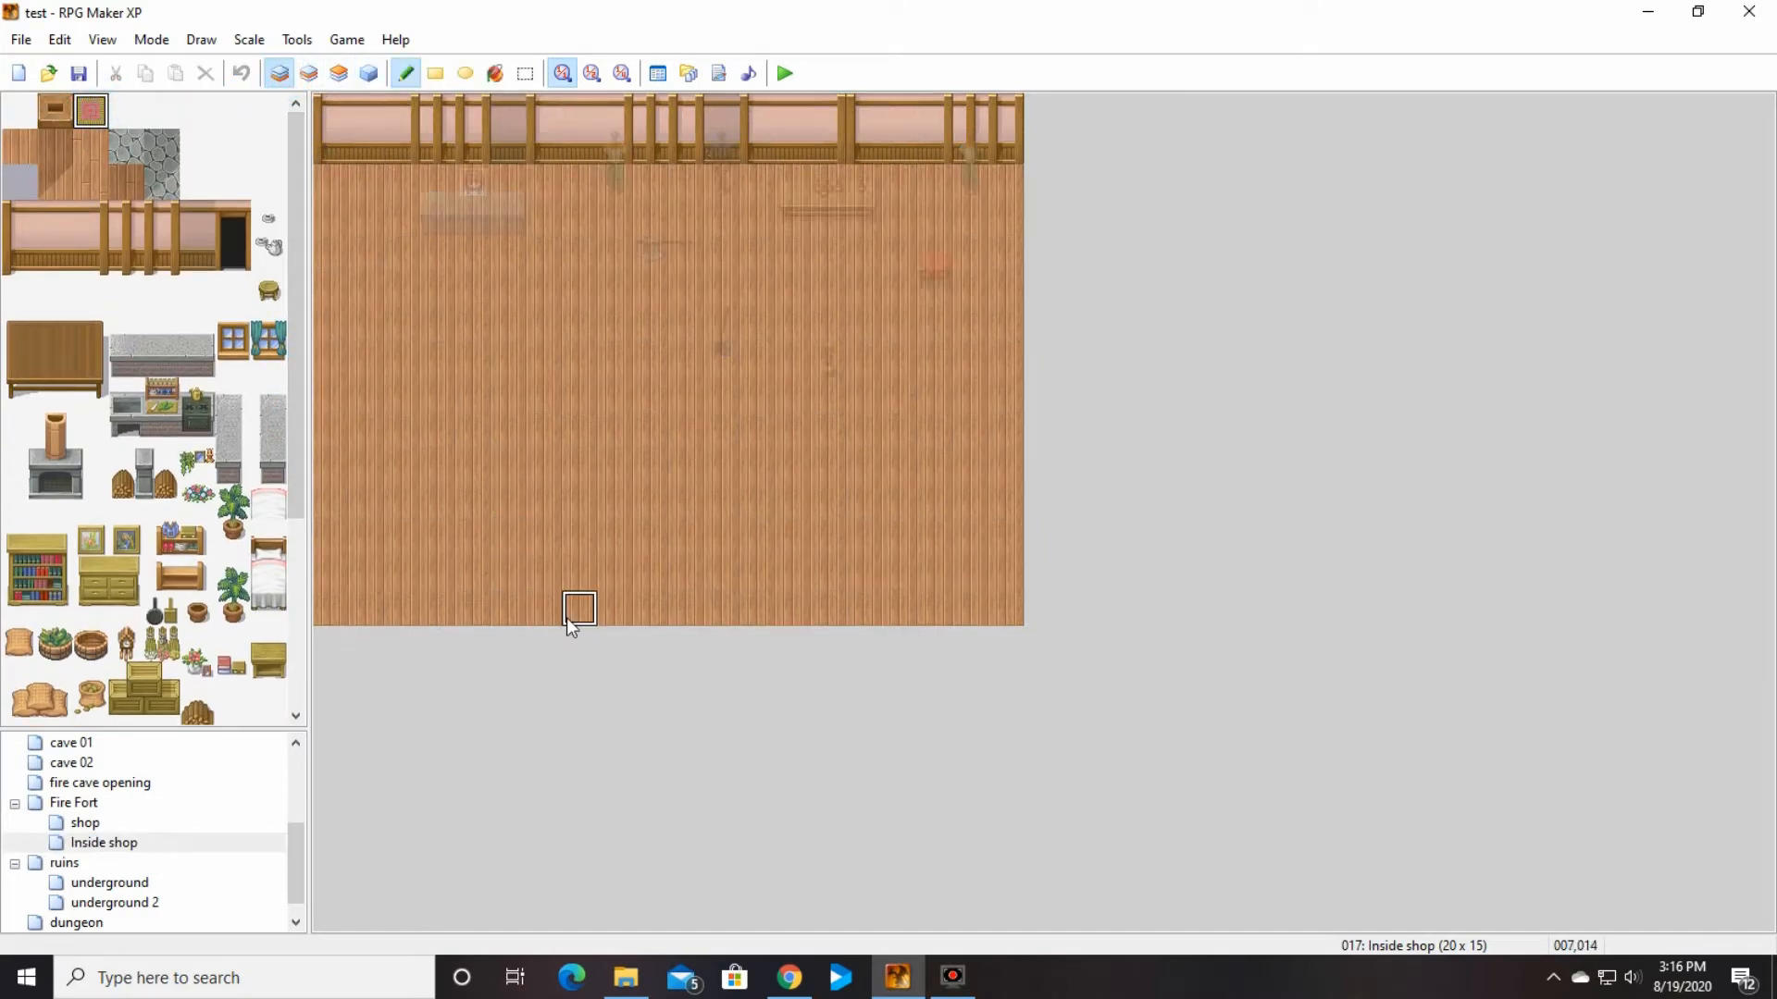
mouse_move(553, 614)
mouse_down()
mouse_move(552, 580)
mouse_move(694, 548)
mouse_up()
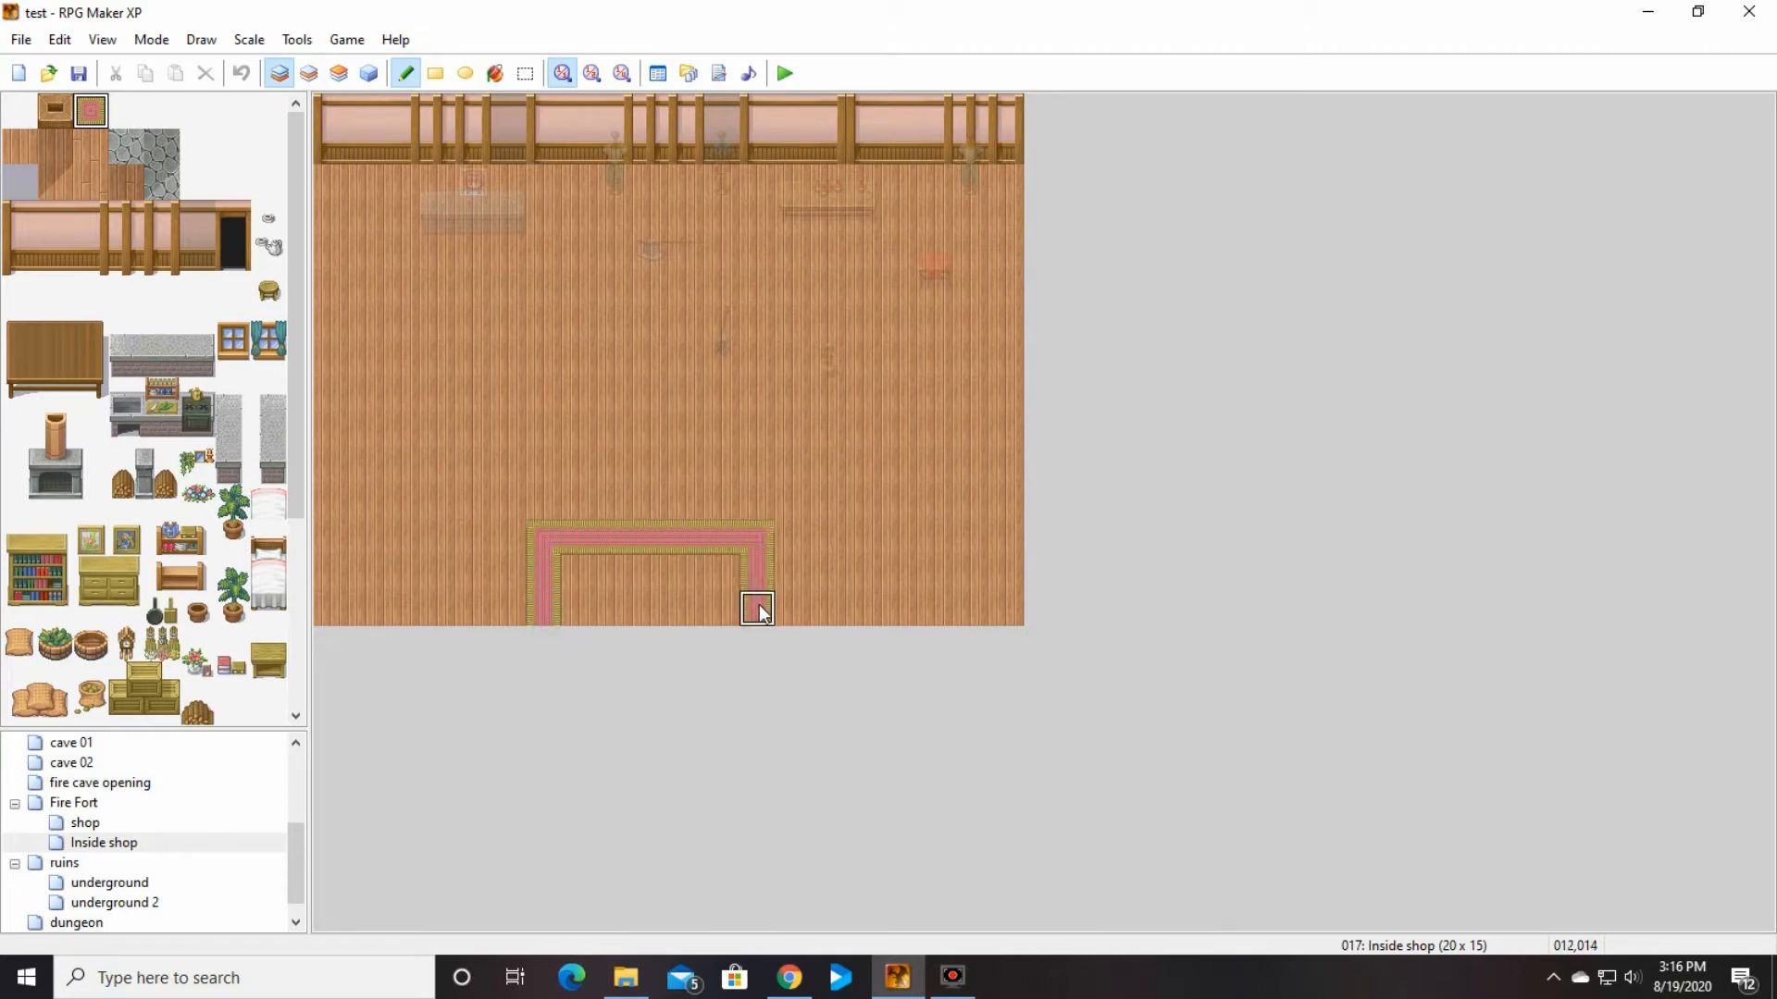
drag(584, 589, 675, 578)
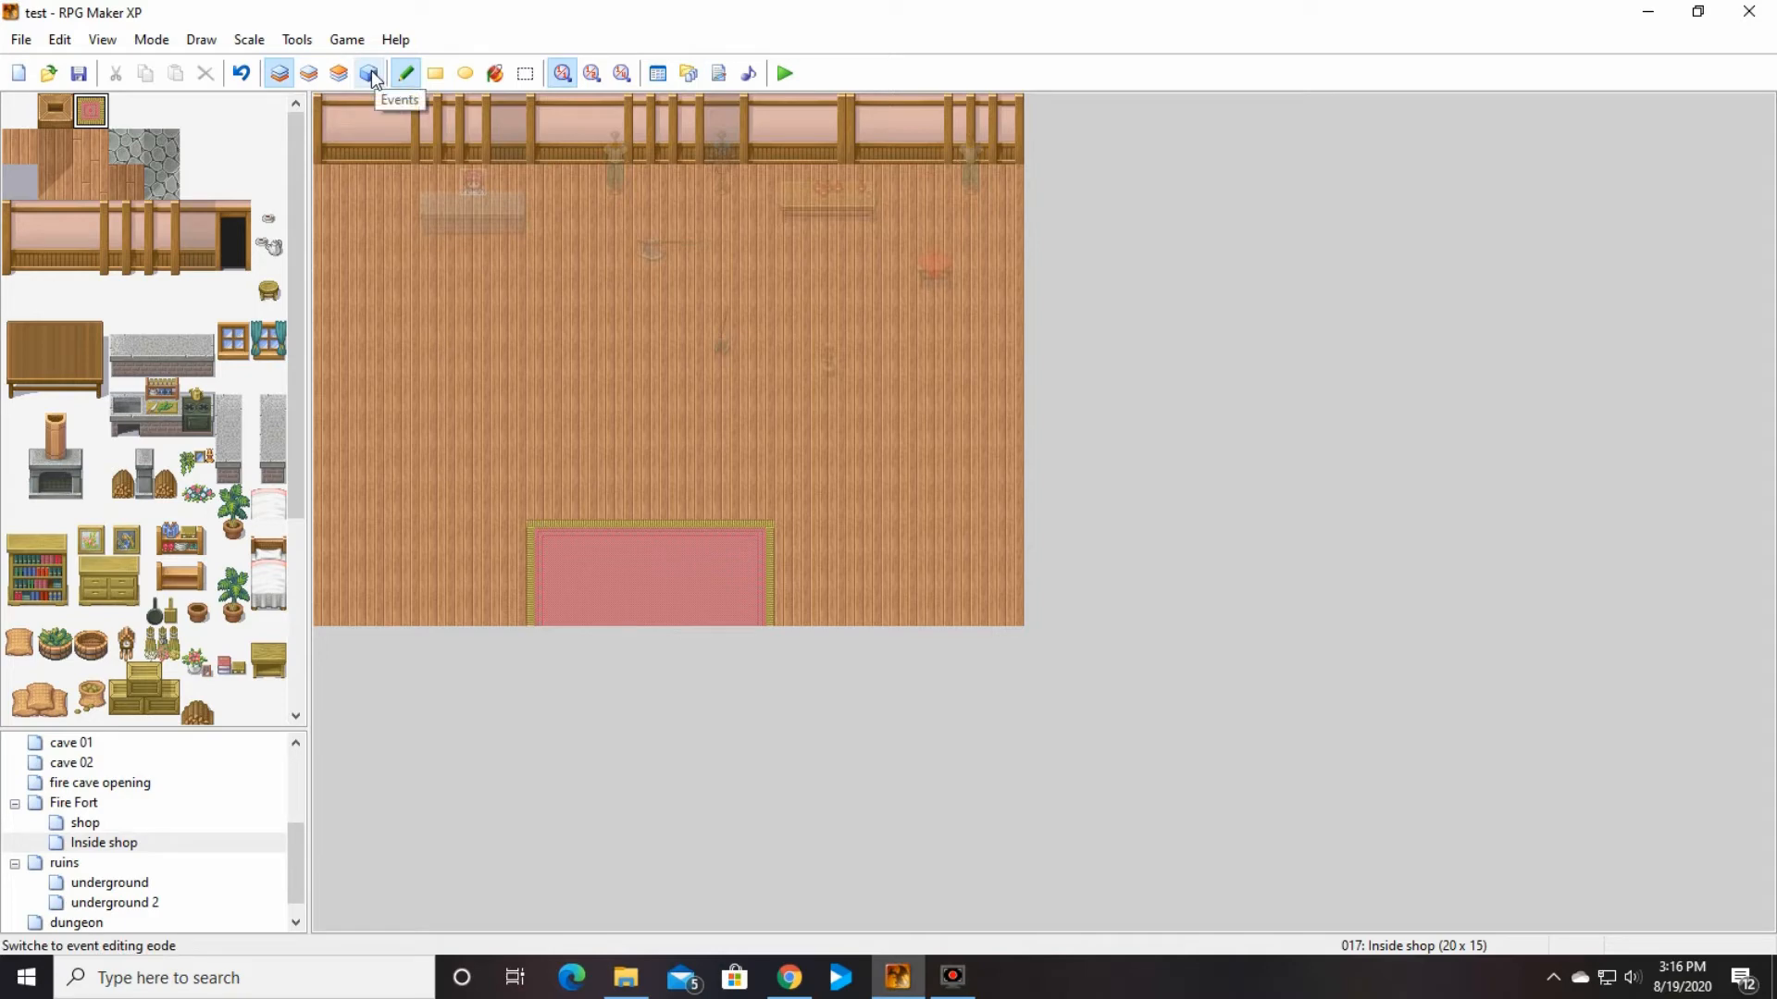
Step: Add a Show Text command reading "welcome to my shop" to the shopkeeper event on the Inside shop map
click(108, 826)
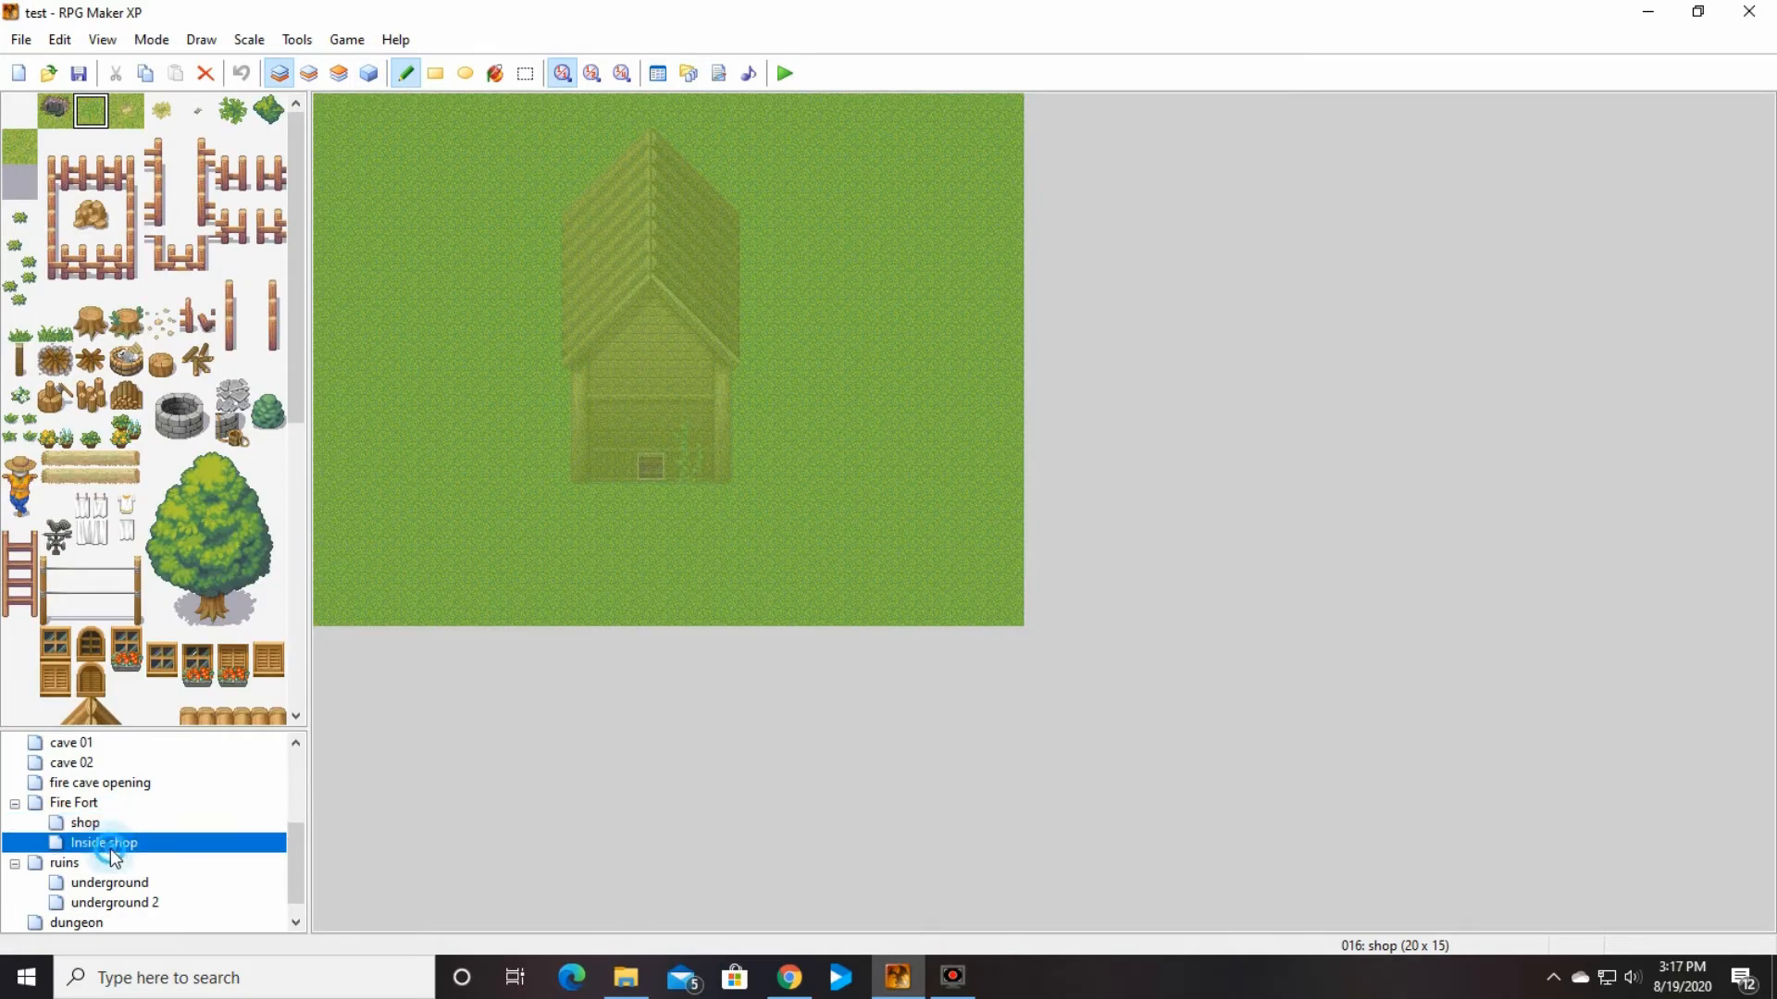
click(109, 844)
click(370, 76)
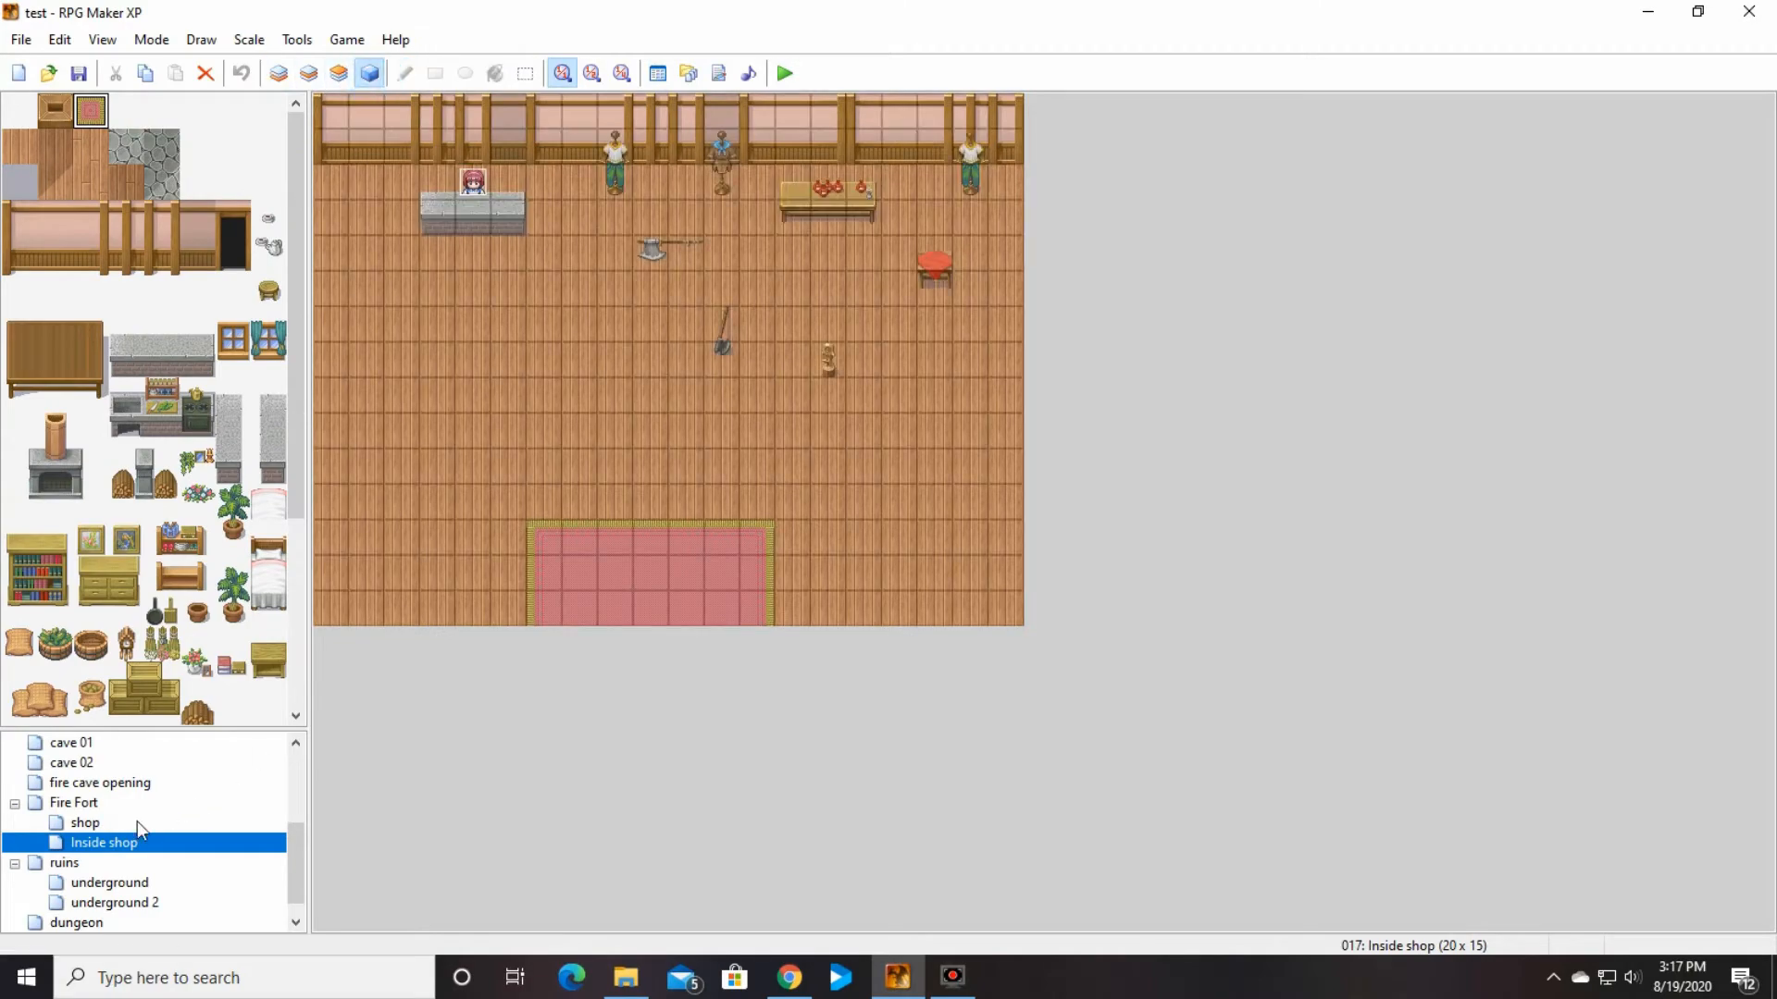
click(109, 827)
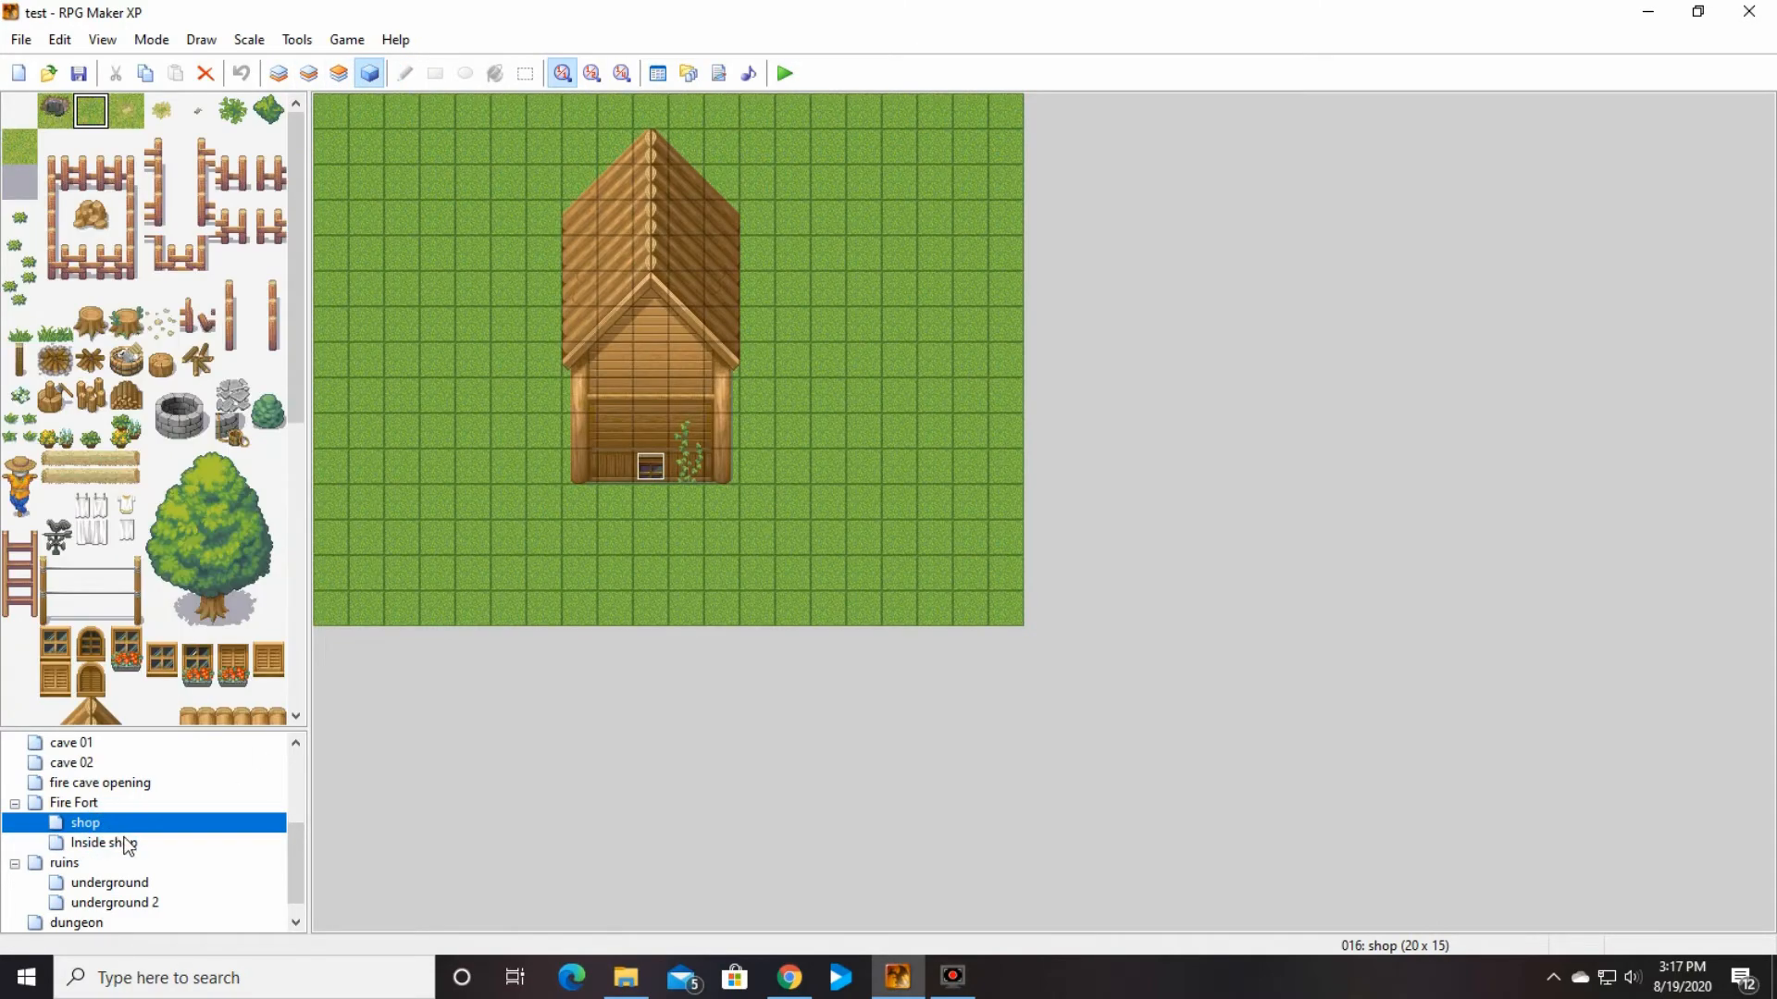
click(126, 843)
double_click(473, 183)
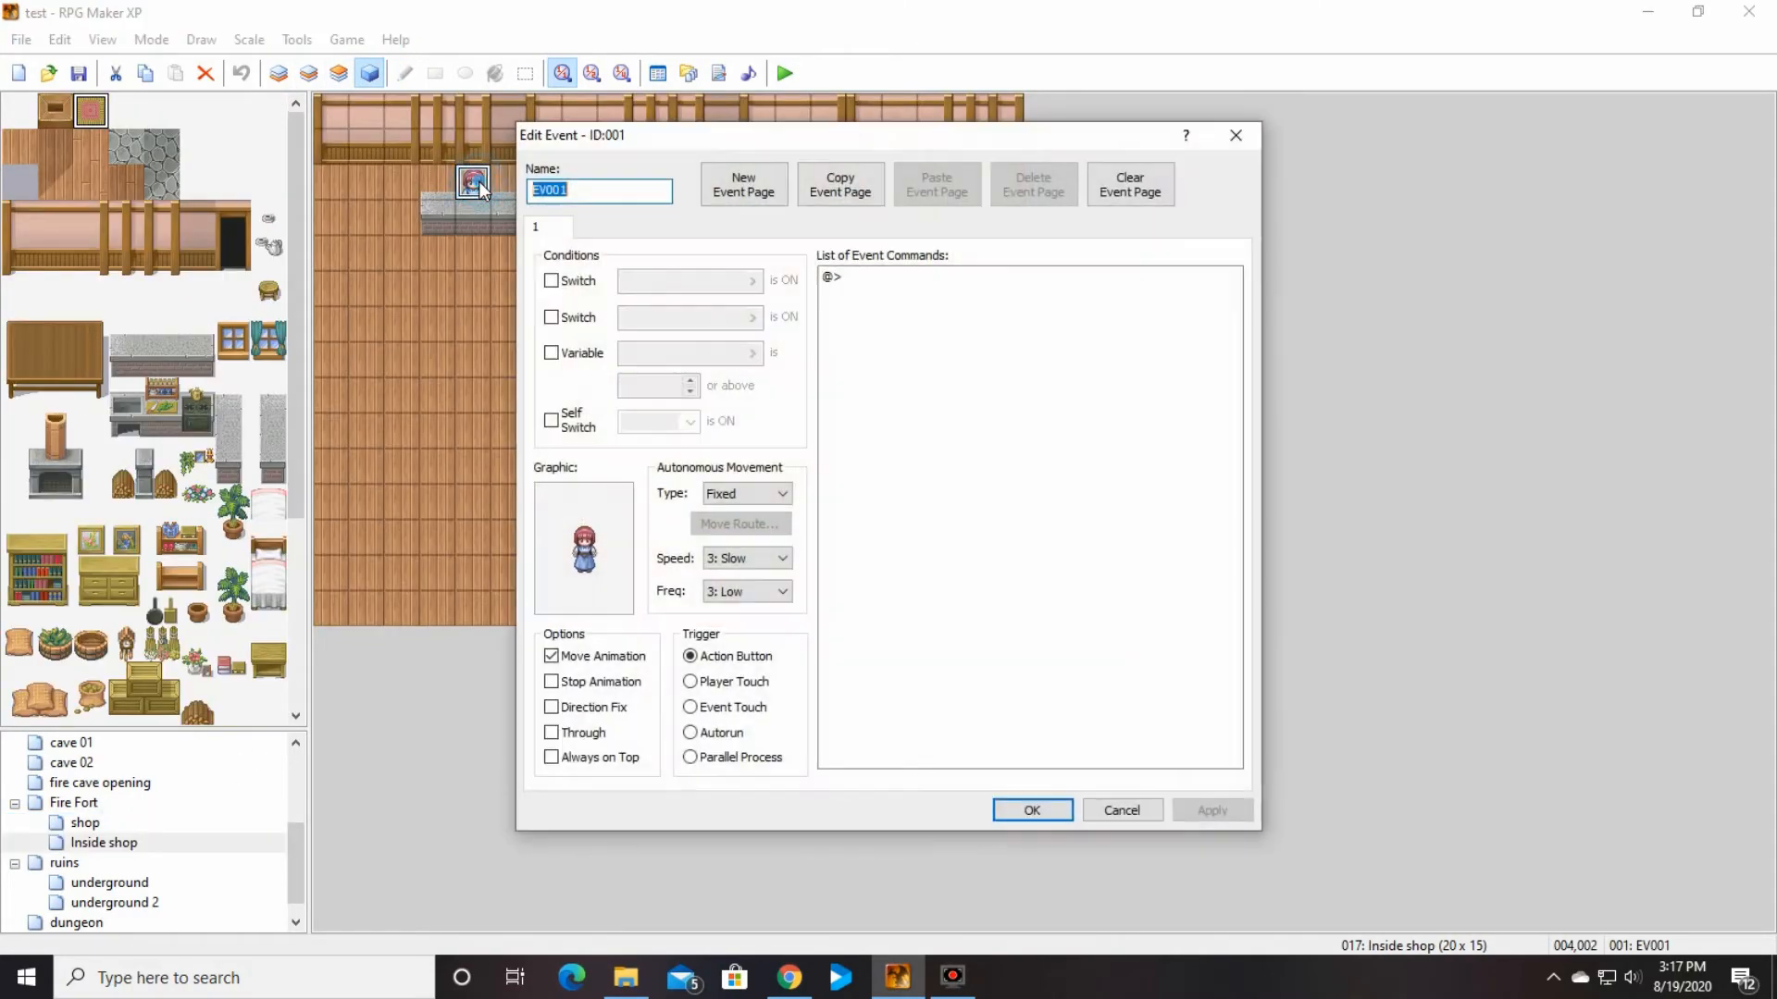
double_click(864, 277)
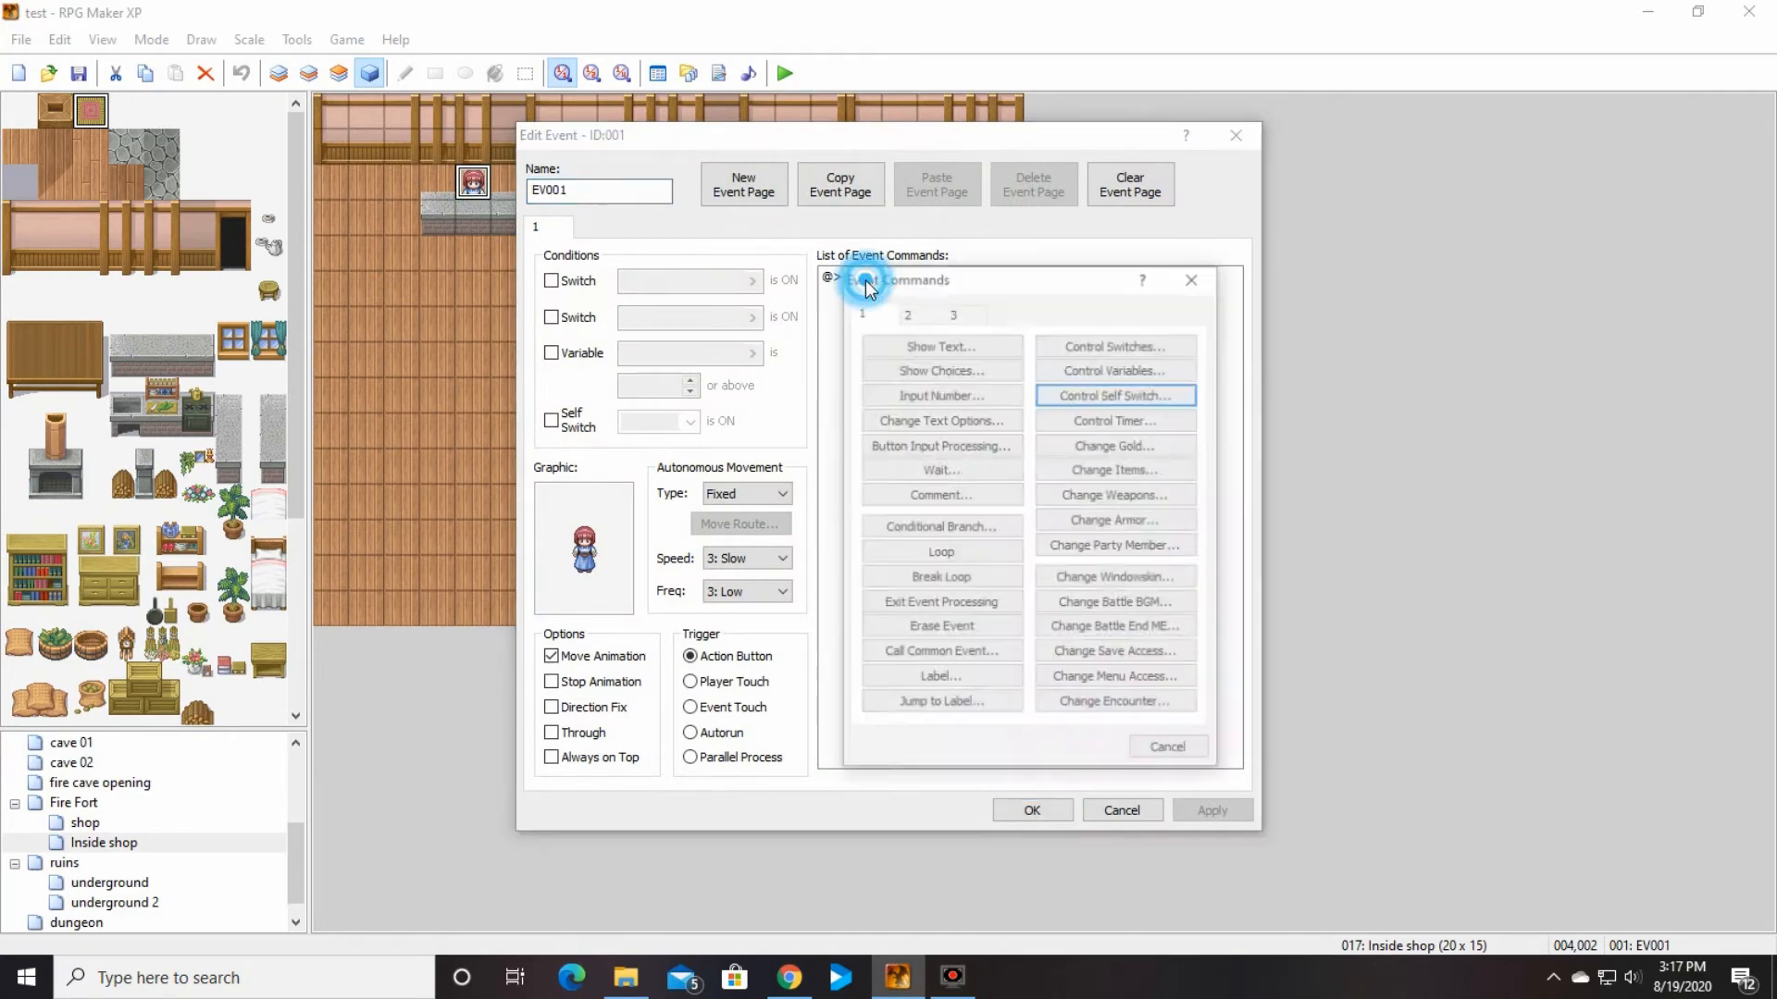
click(931, 344)
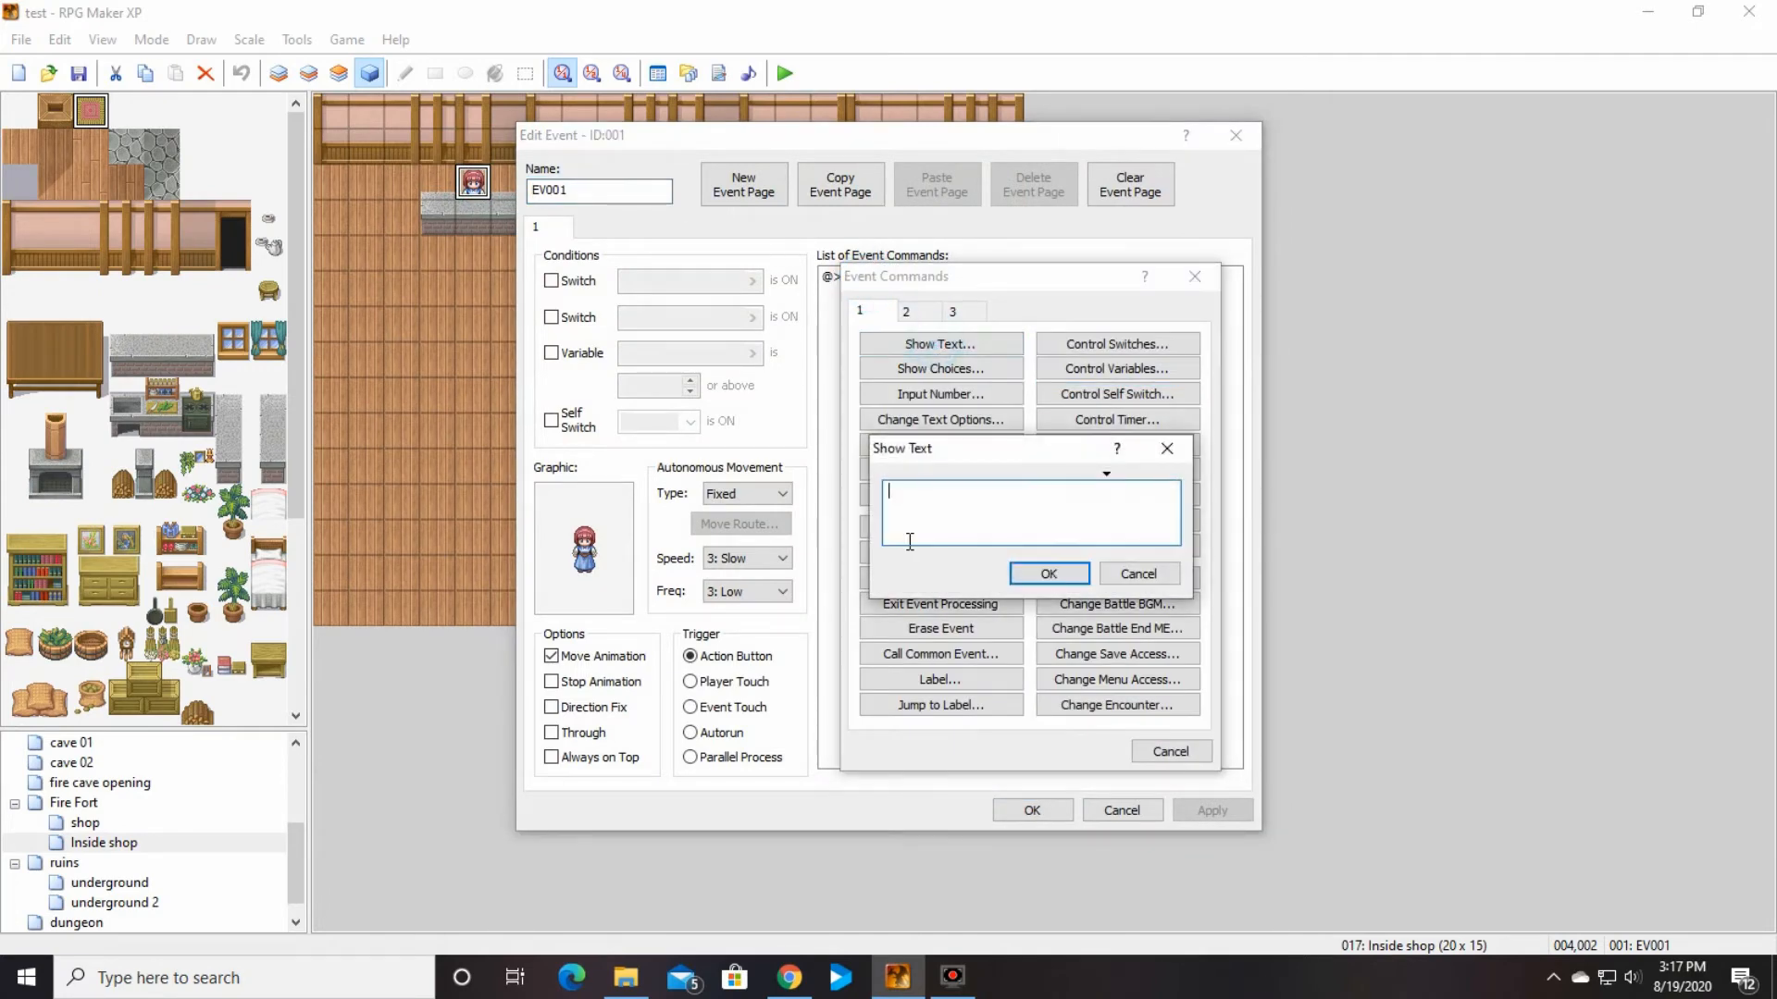
text(welcome to my shop)
click(1083, 580)
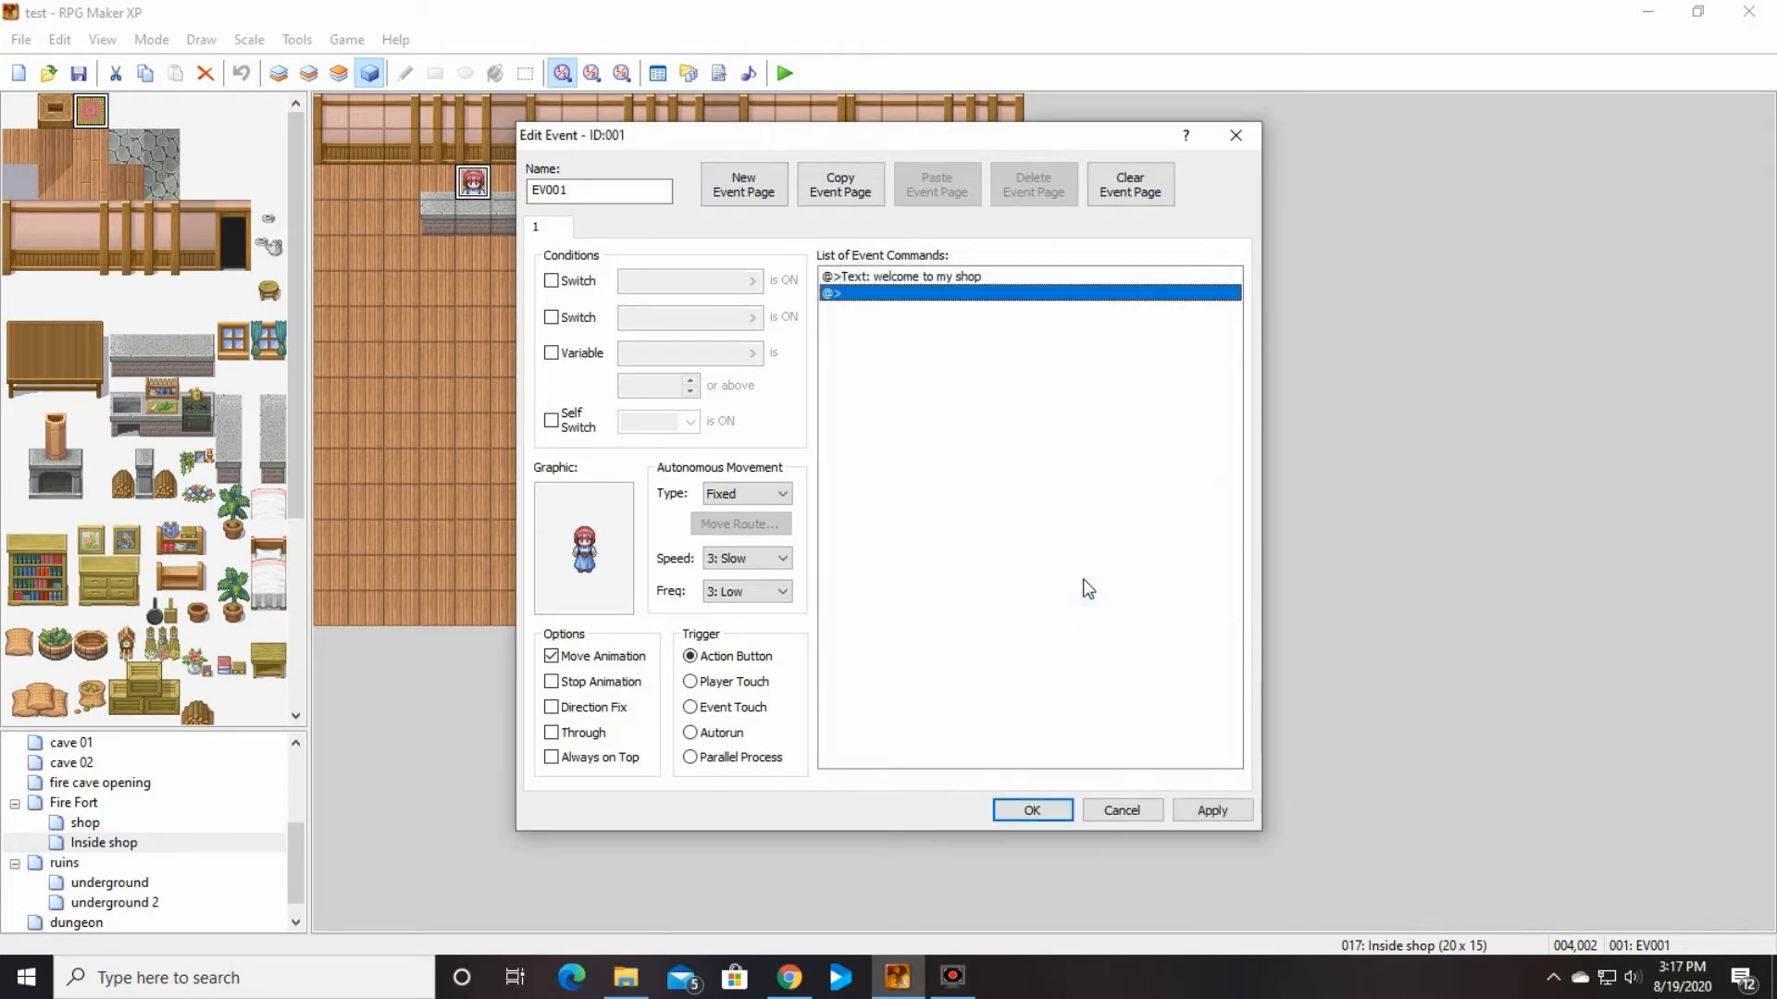
Step: Open the set of event commands containing Shop Processing for the empty line below the welcome text
double_click(969, 294)
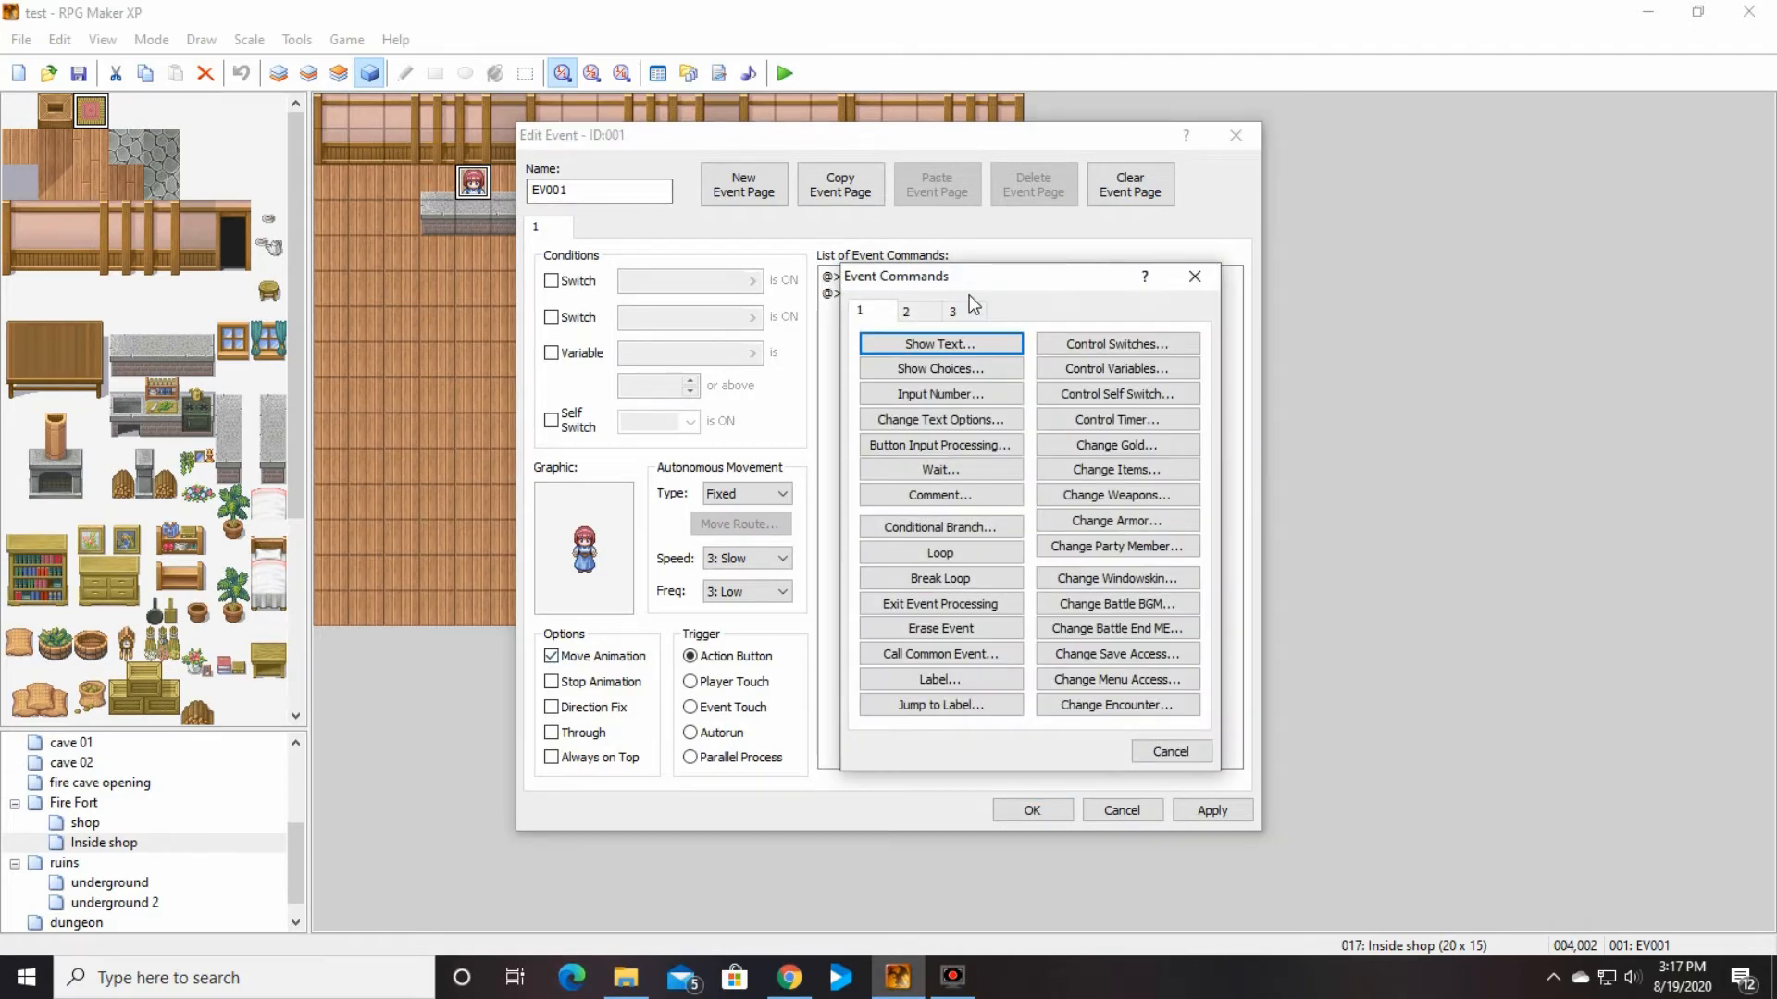
click(953, 312)
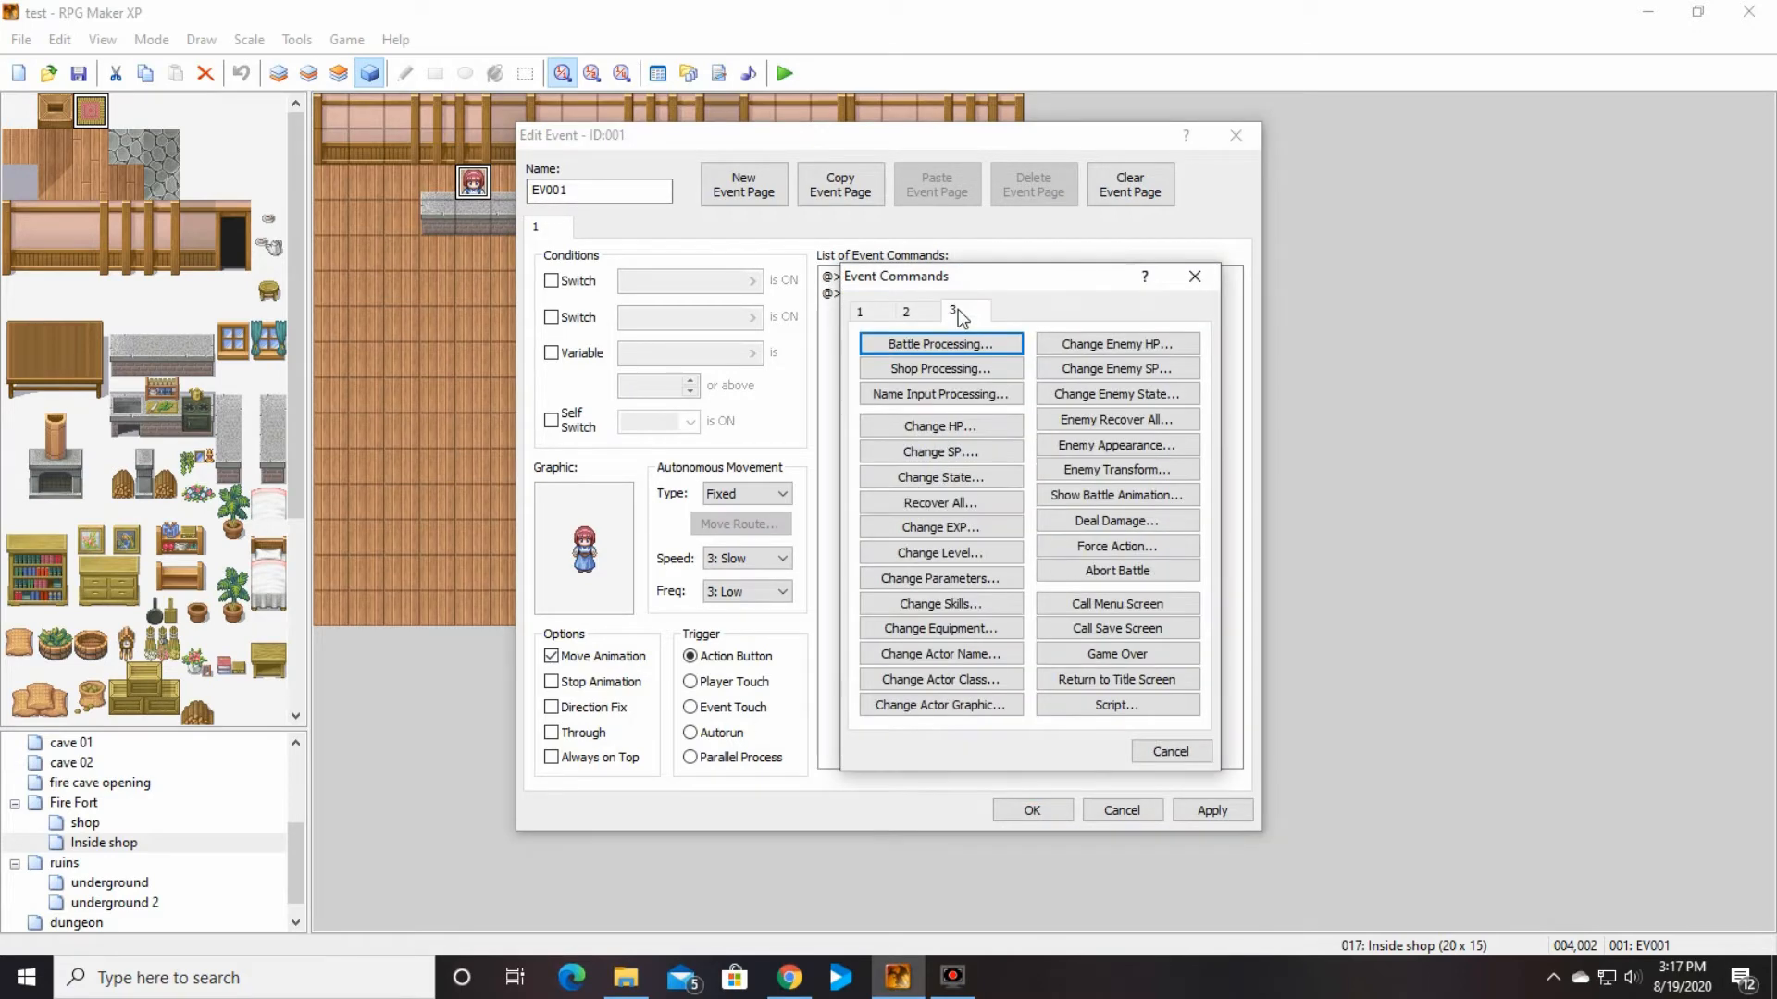
click(962, 370)
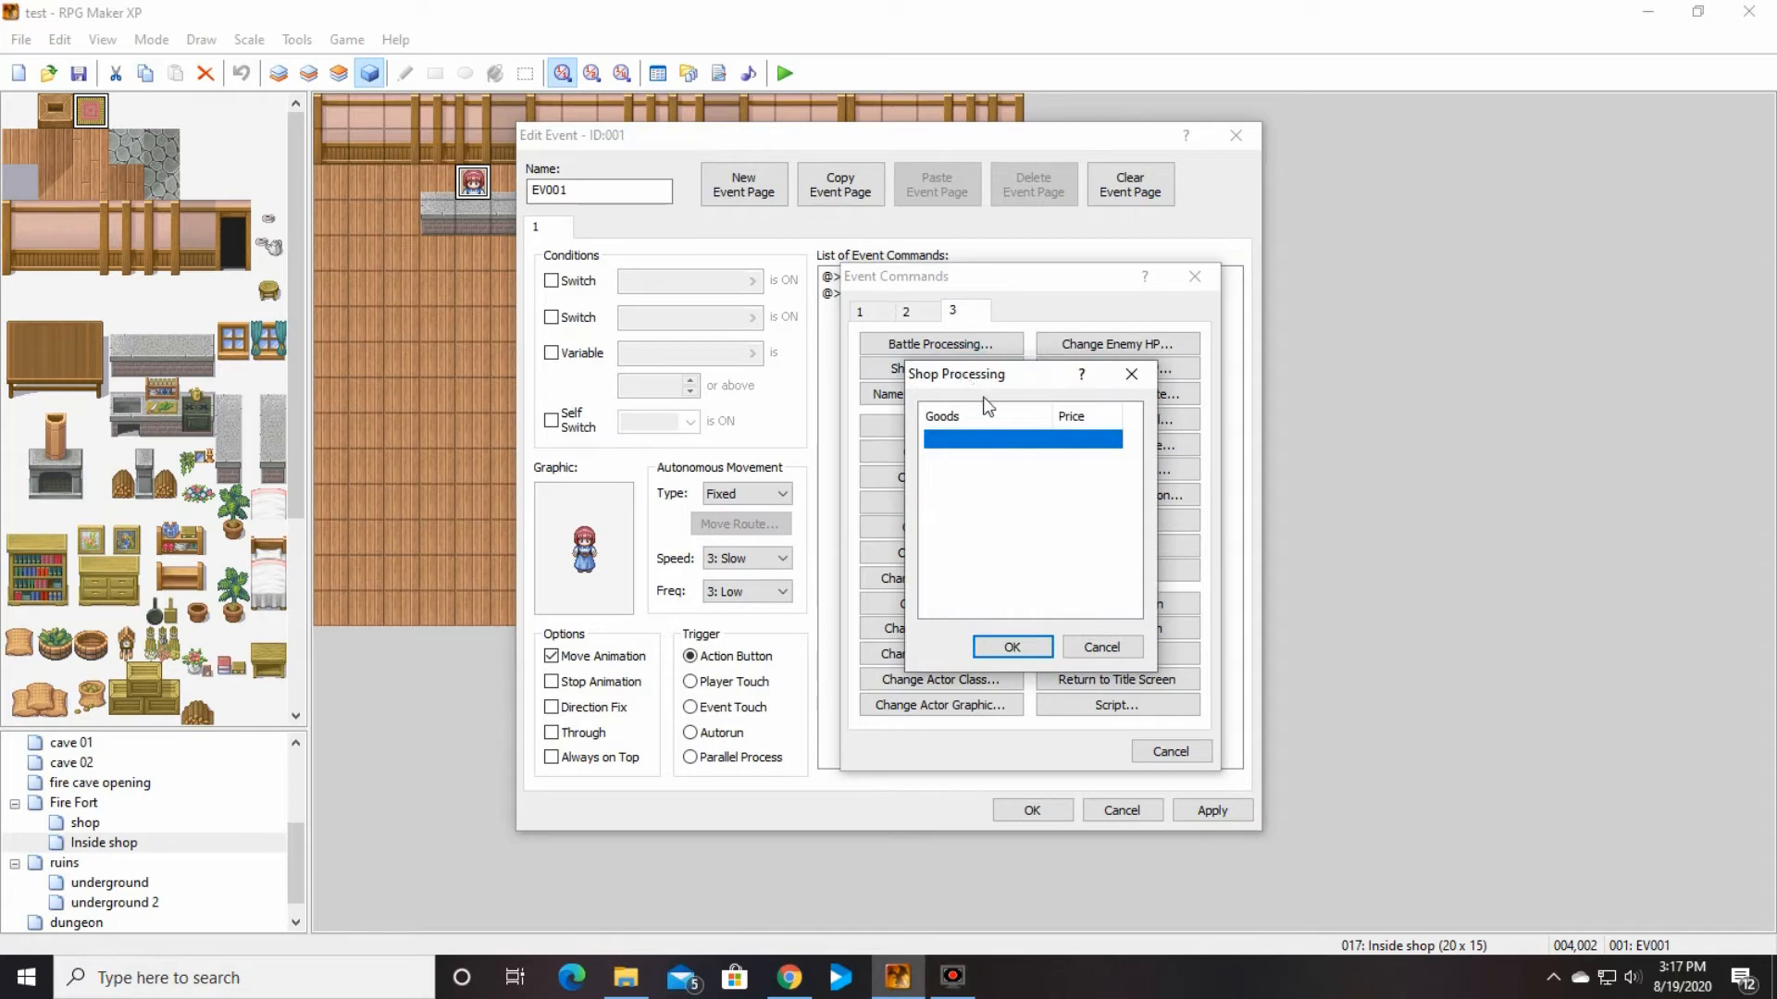
double_click(1003, 441)
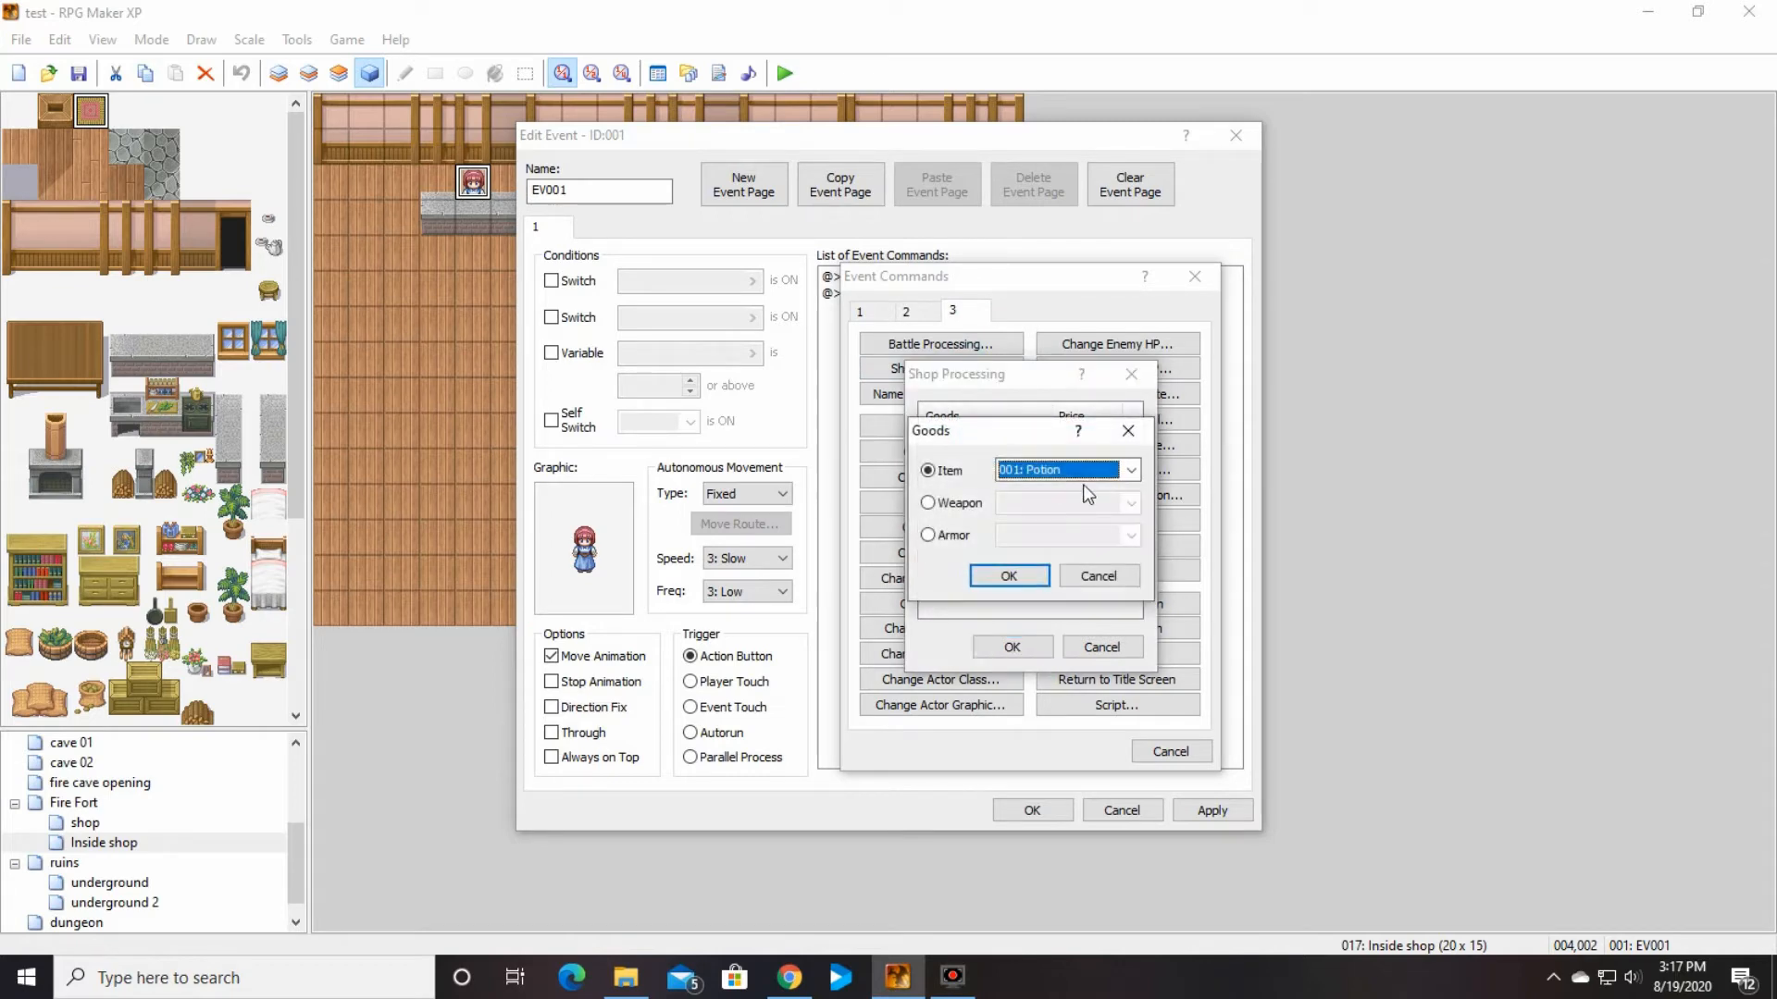
click(1009, 576)
double_click(979, 461)
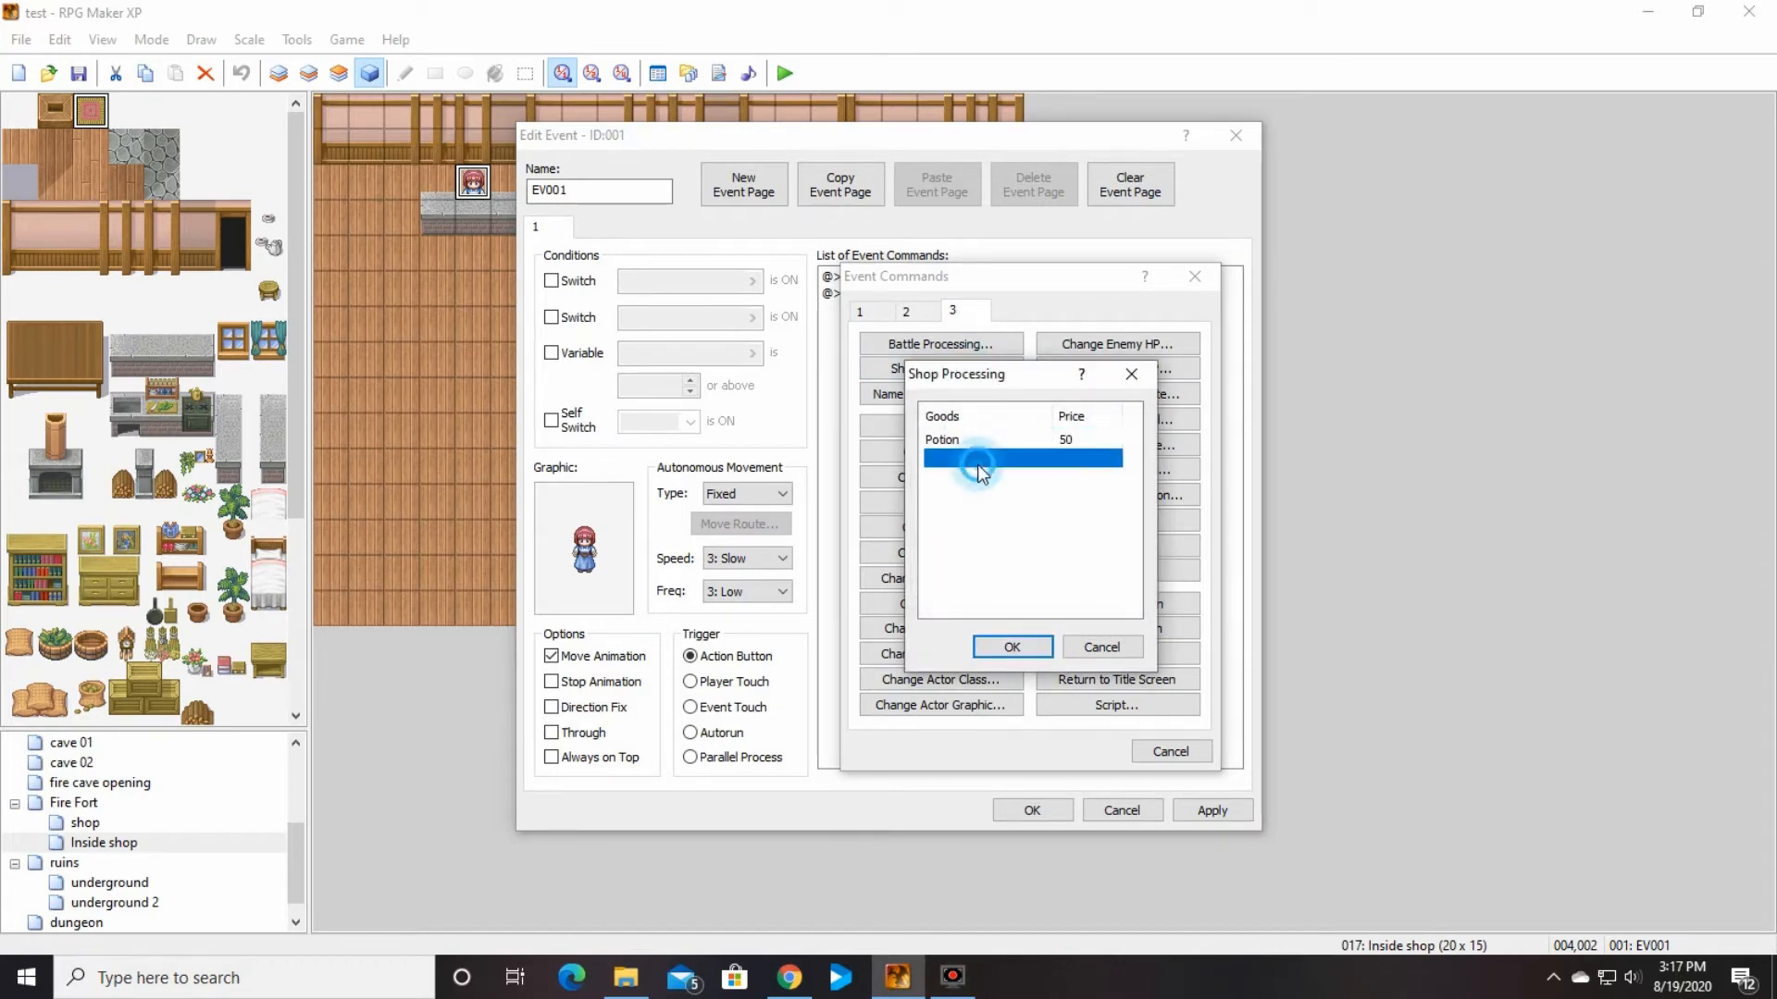
click(1131, 470)
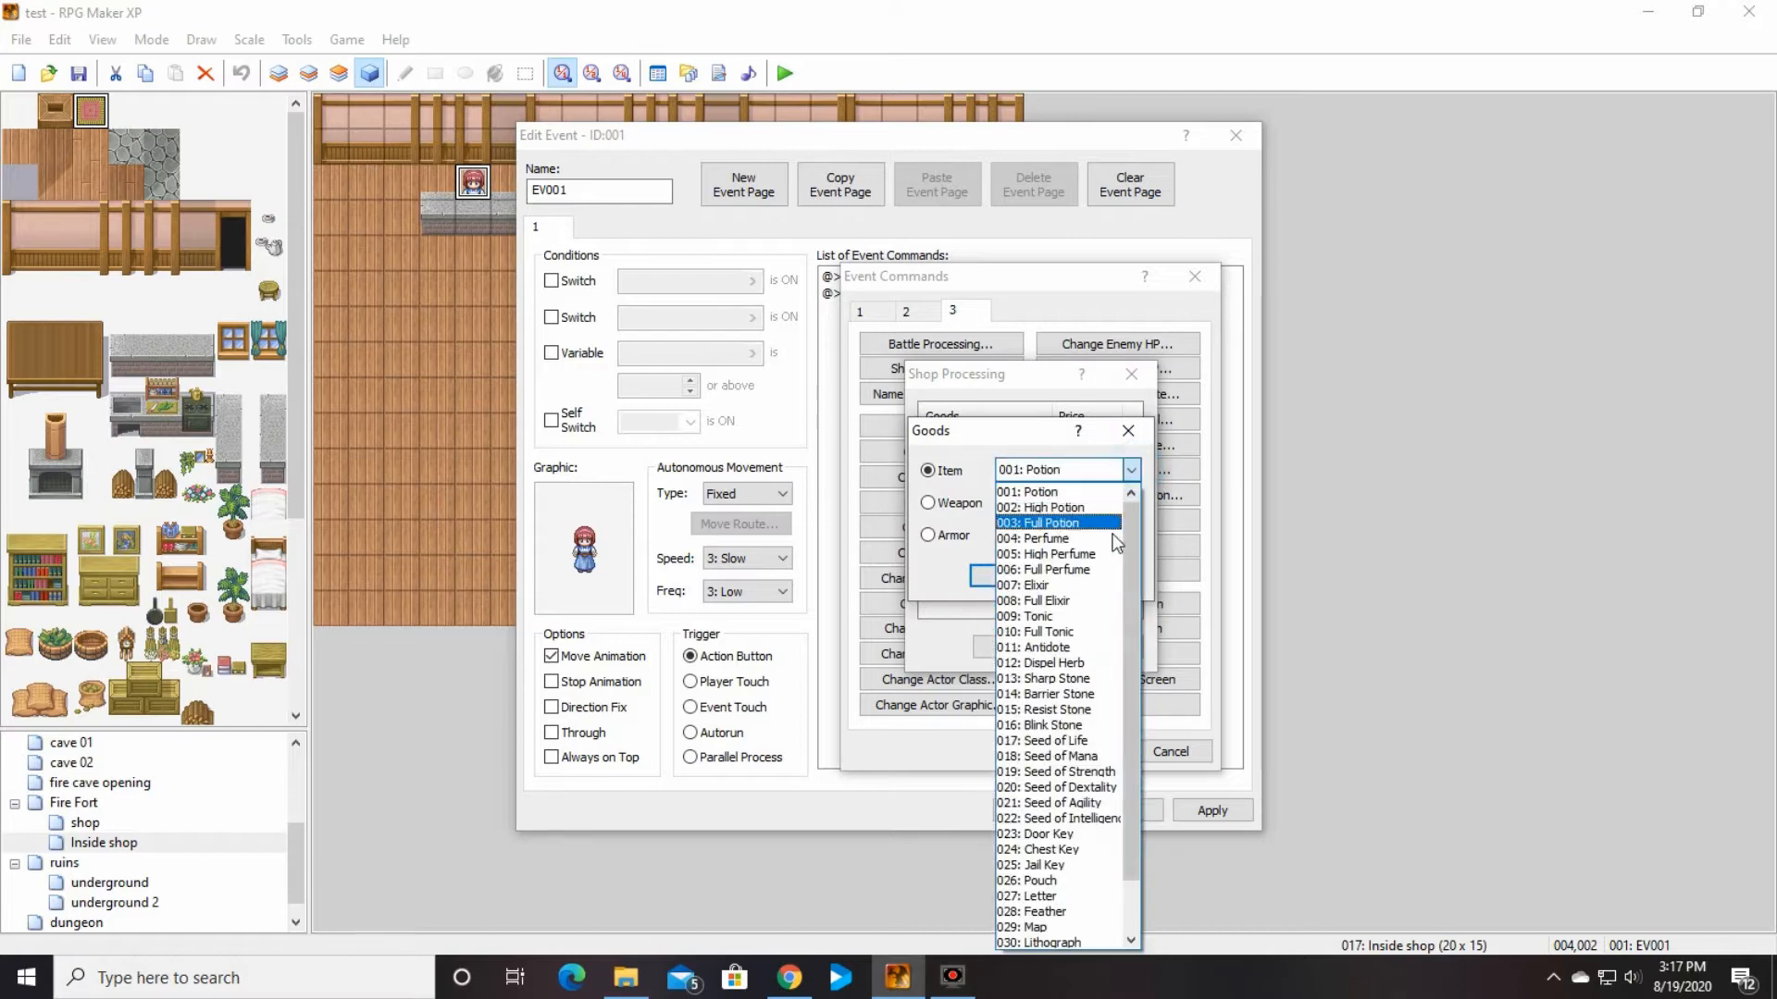
click(1073, 544)
click(1004, 576)
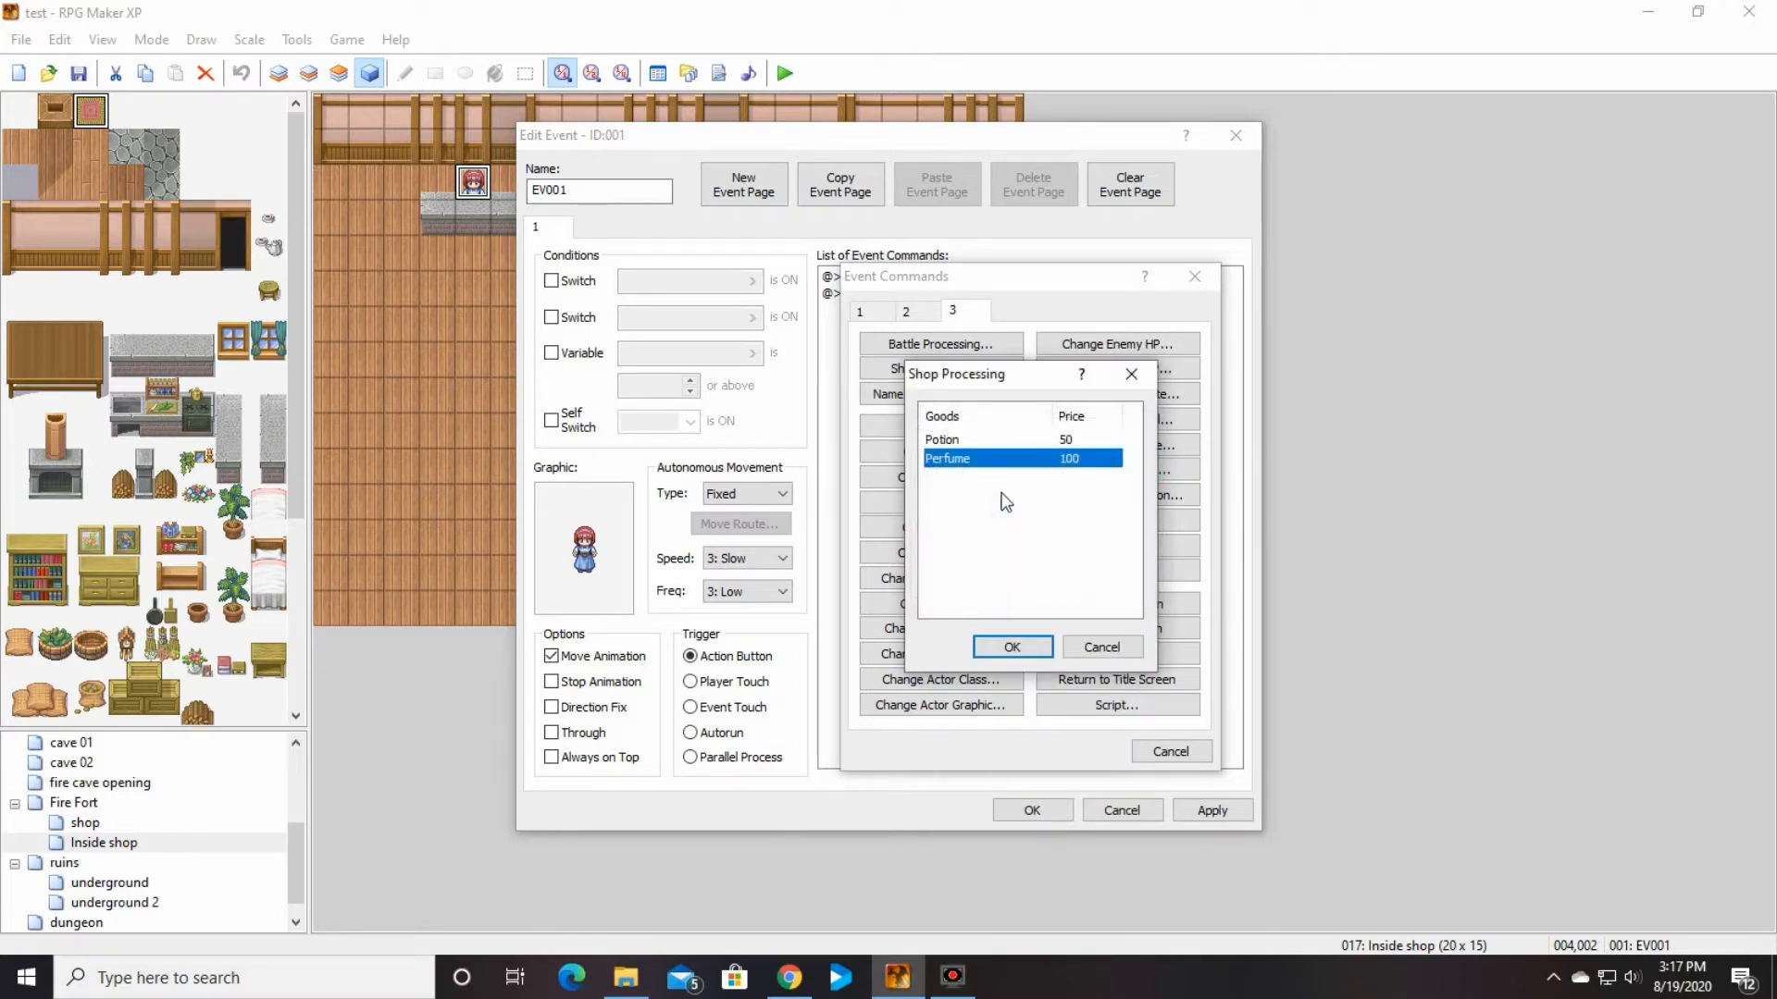
double_click(970, 479)
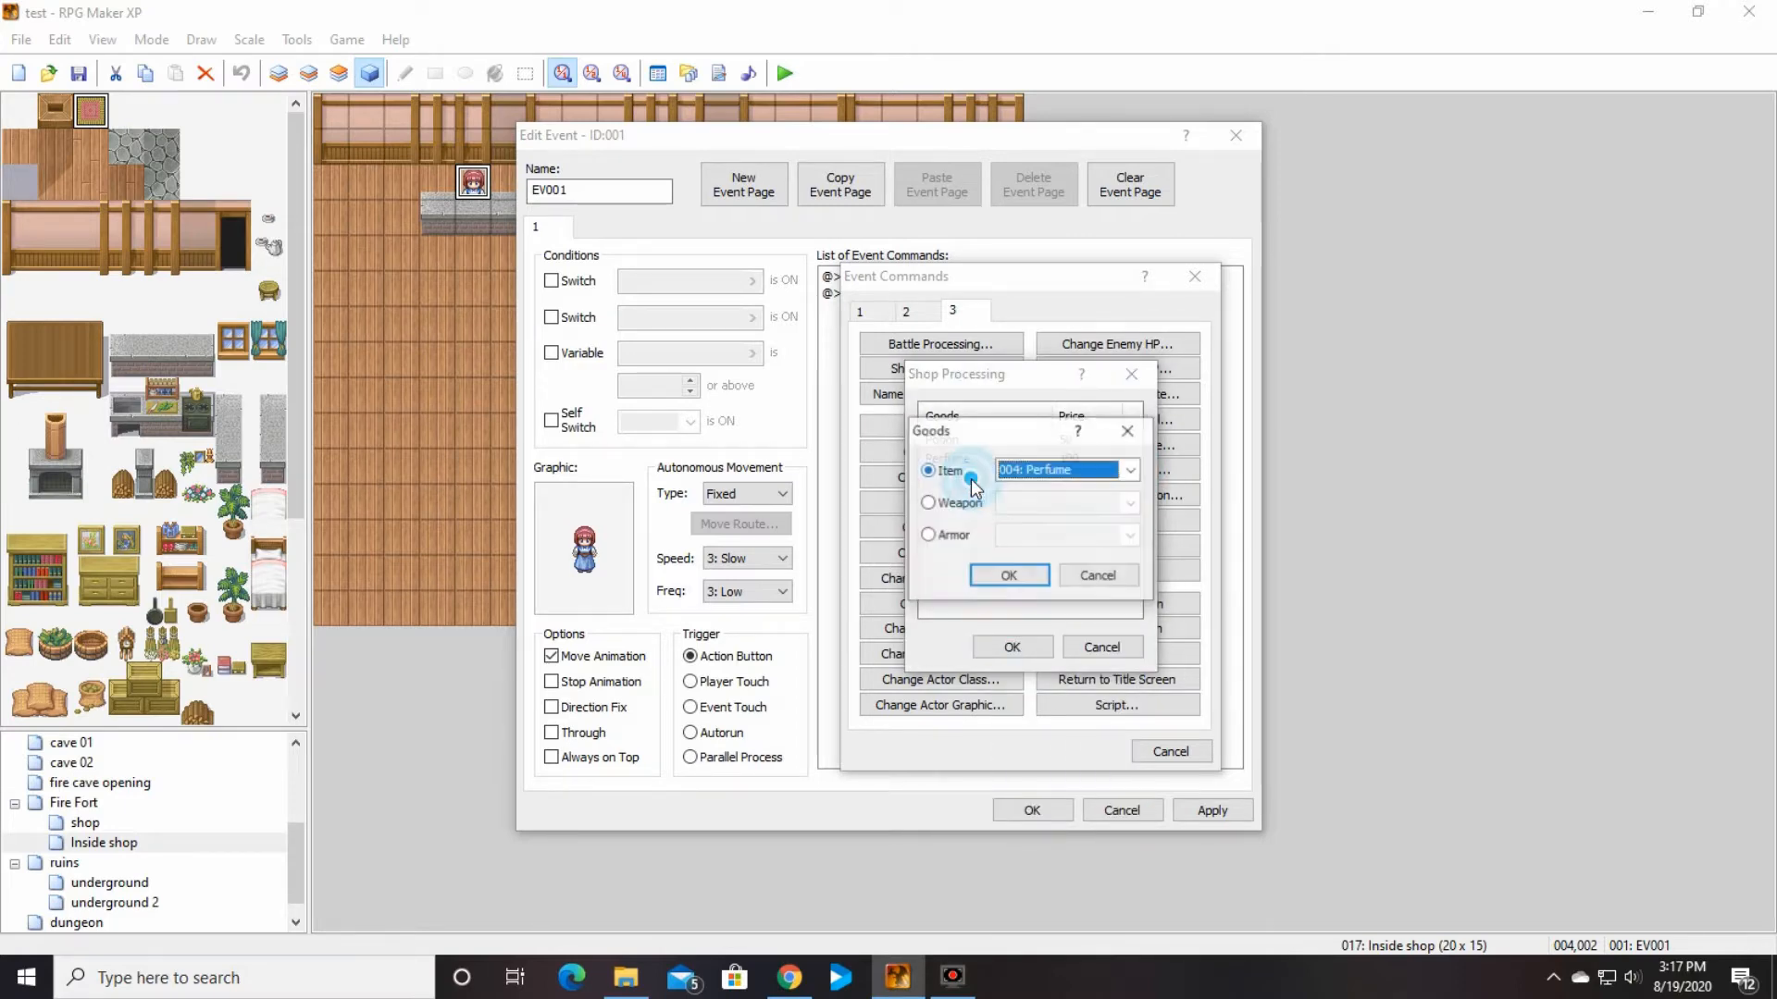
click(1101, 578)
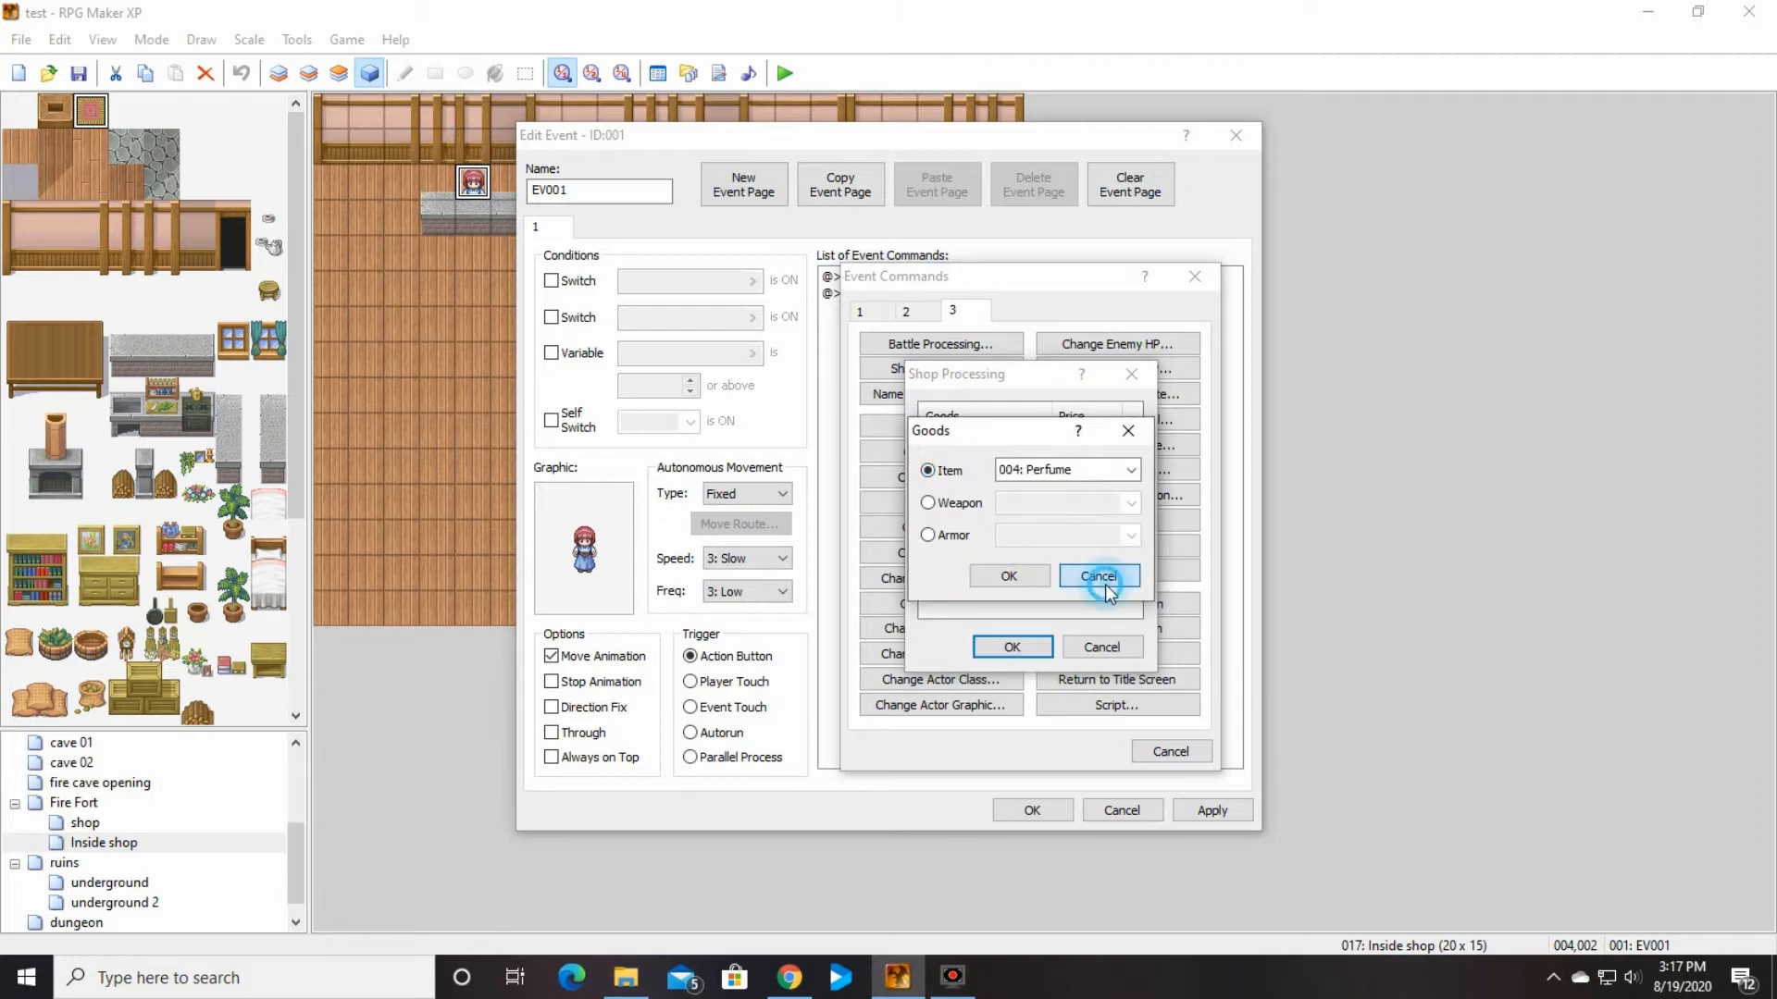
click(1106, 648)
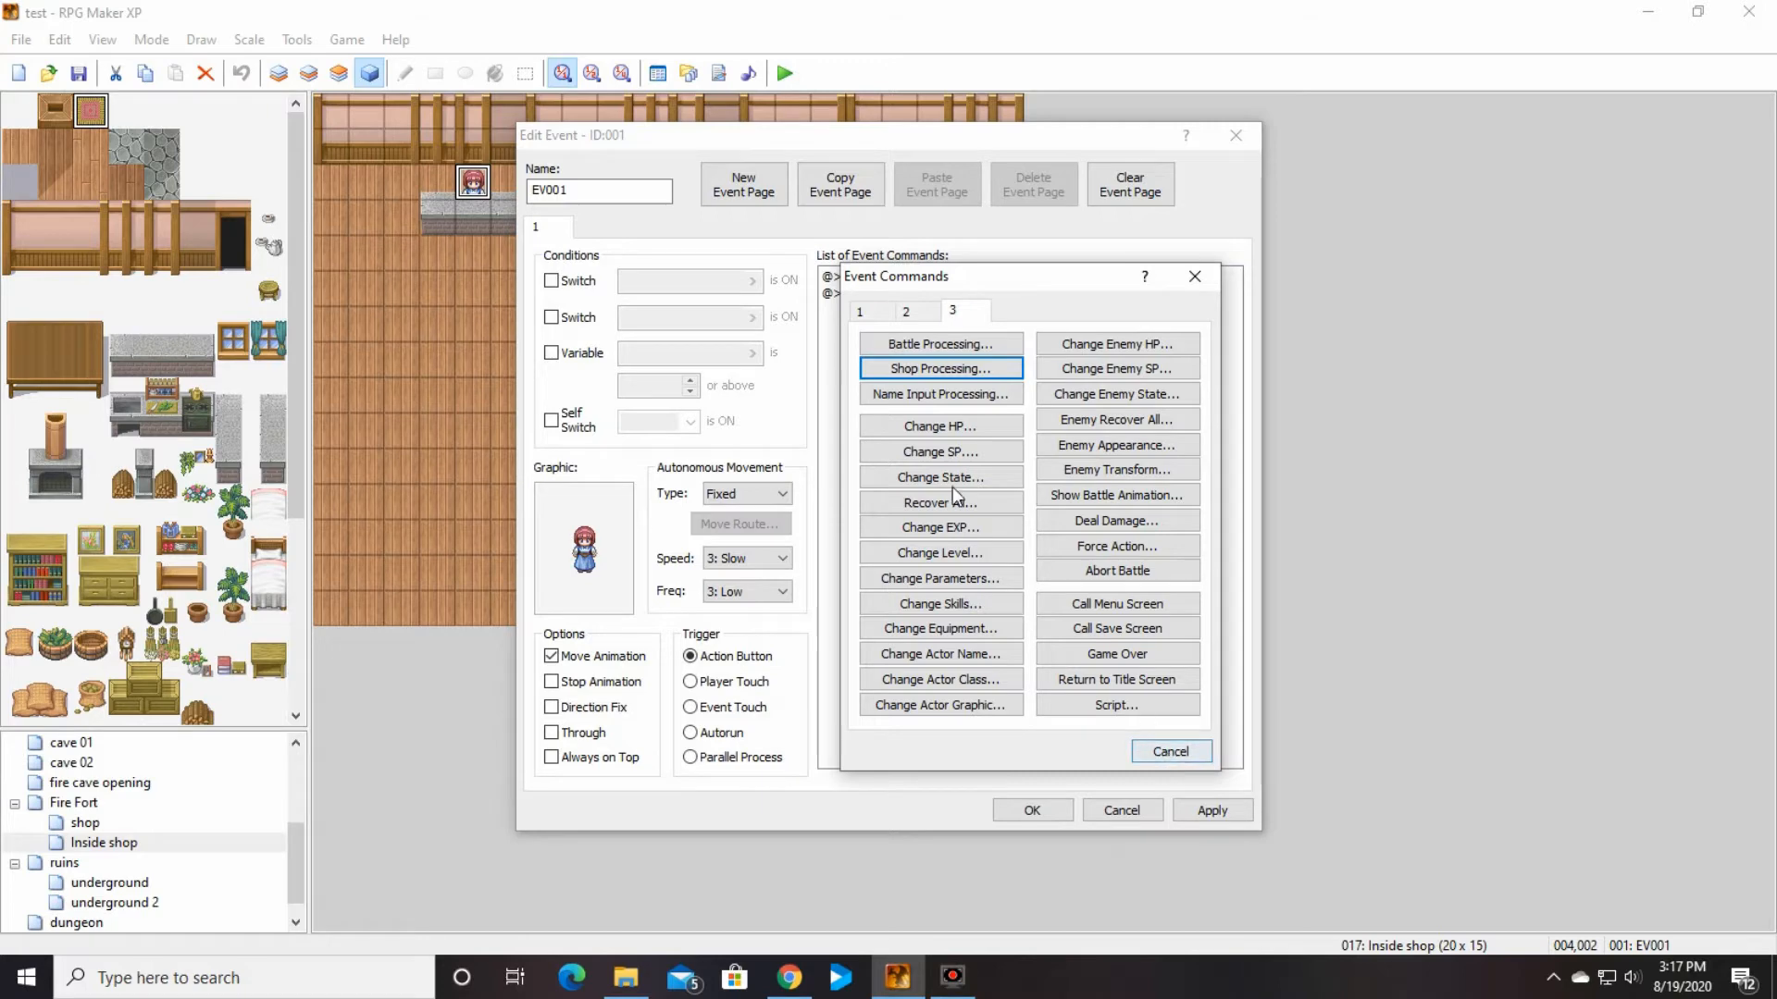
Step: Add a Shop Processing command selling Potion and Full Elixir below the welcome text and save the shopkeeper event
click(940, 368)
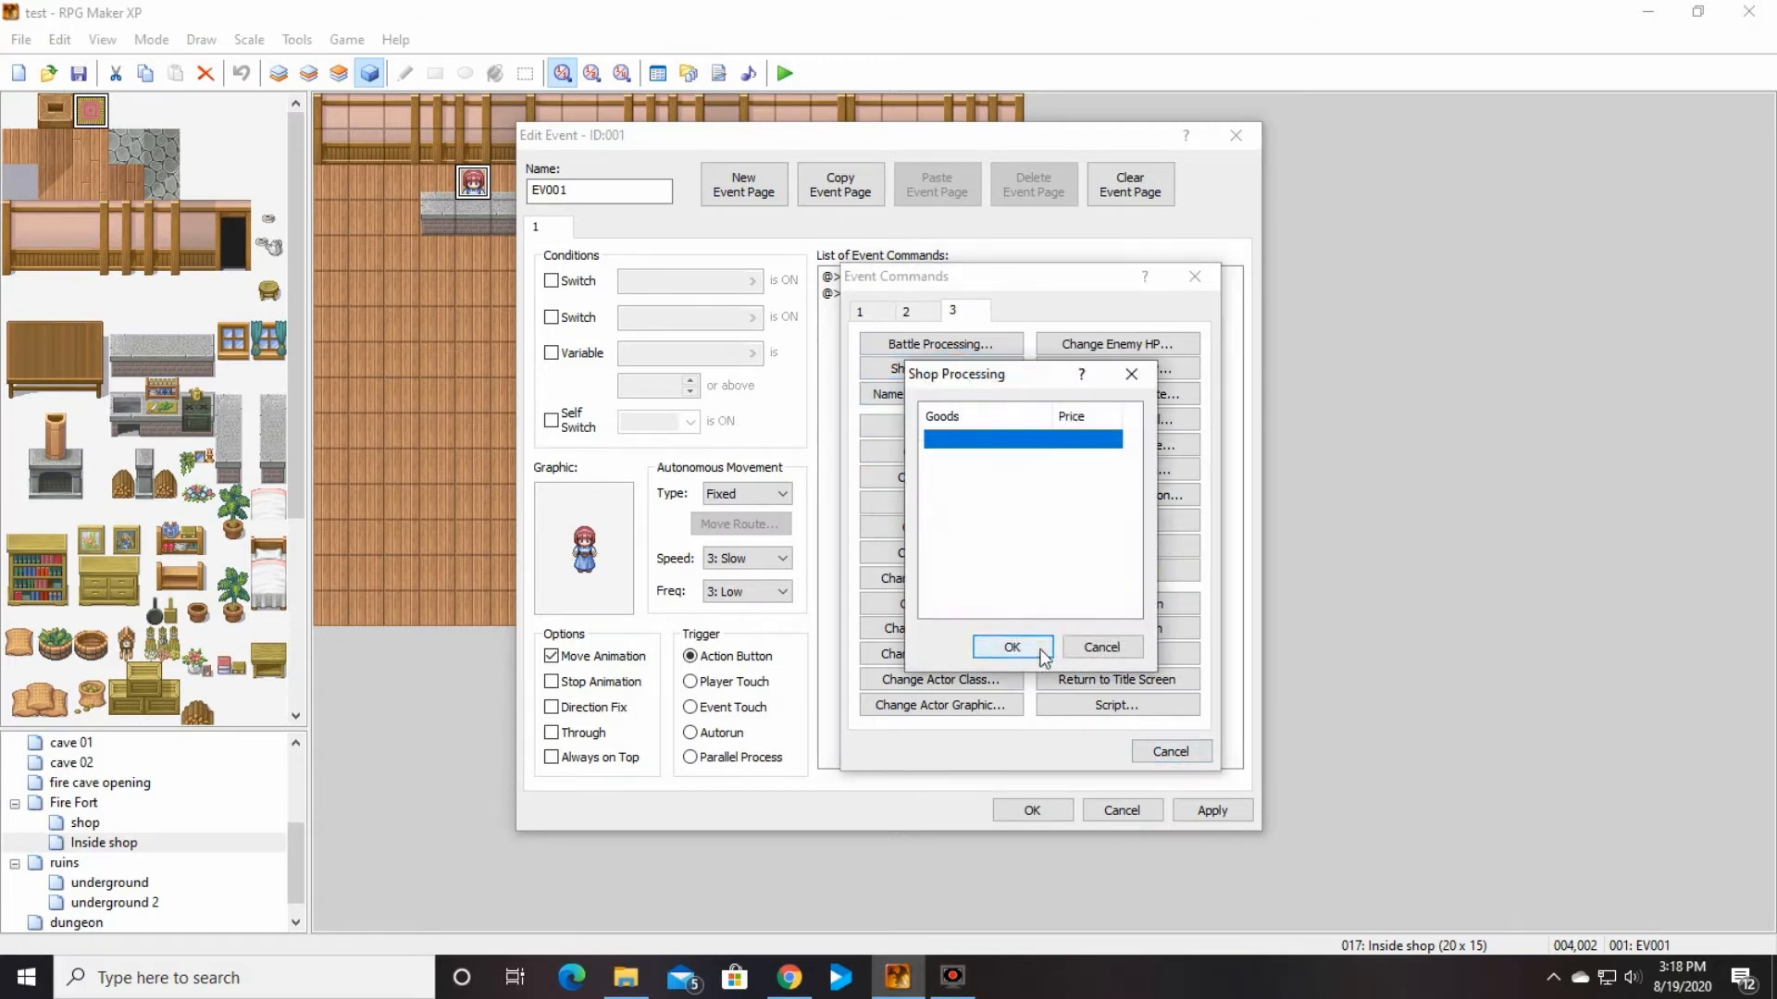
double_click(975, 442)
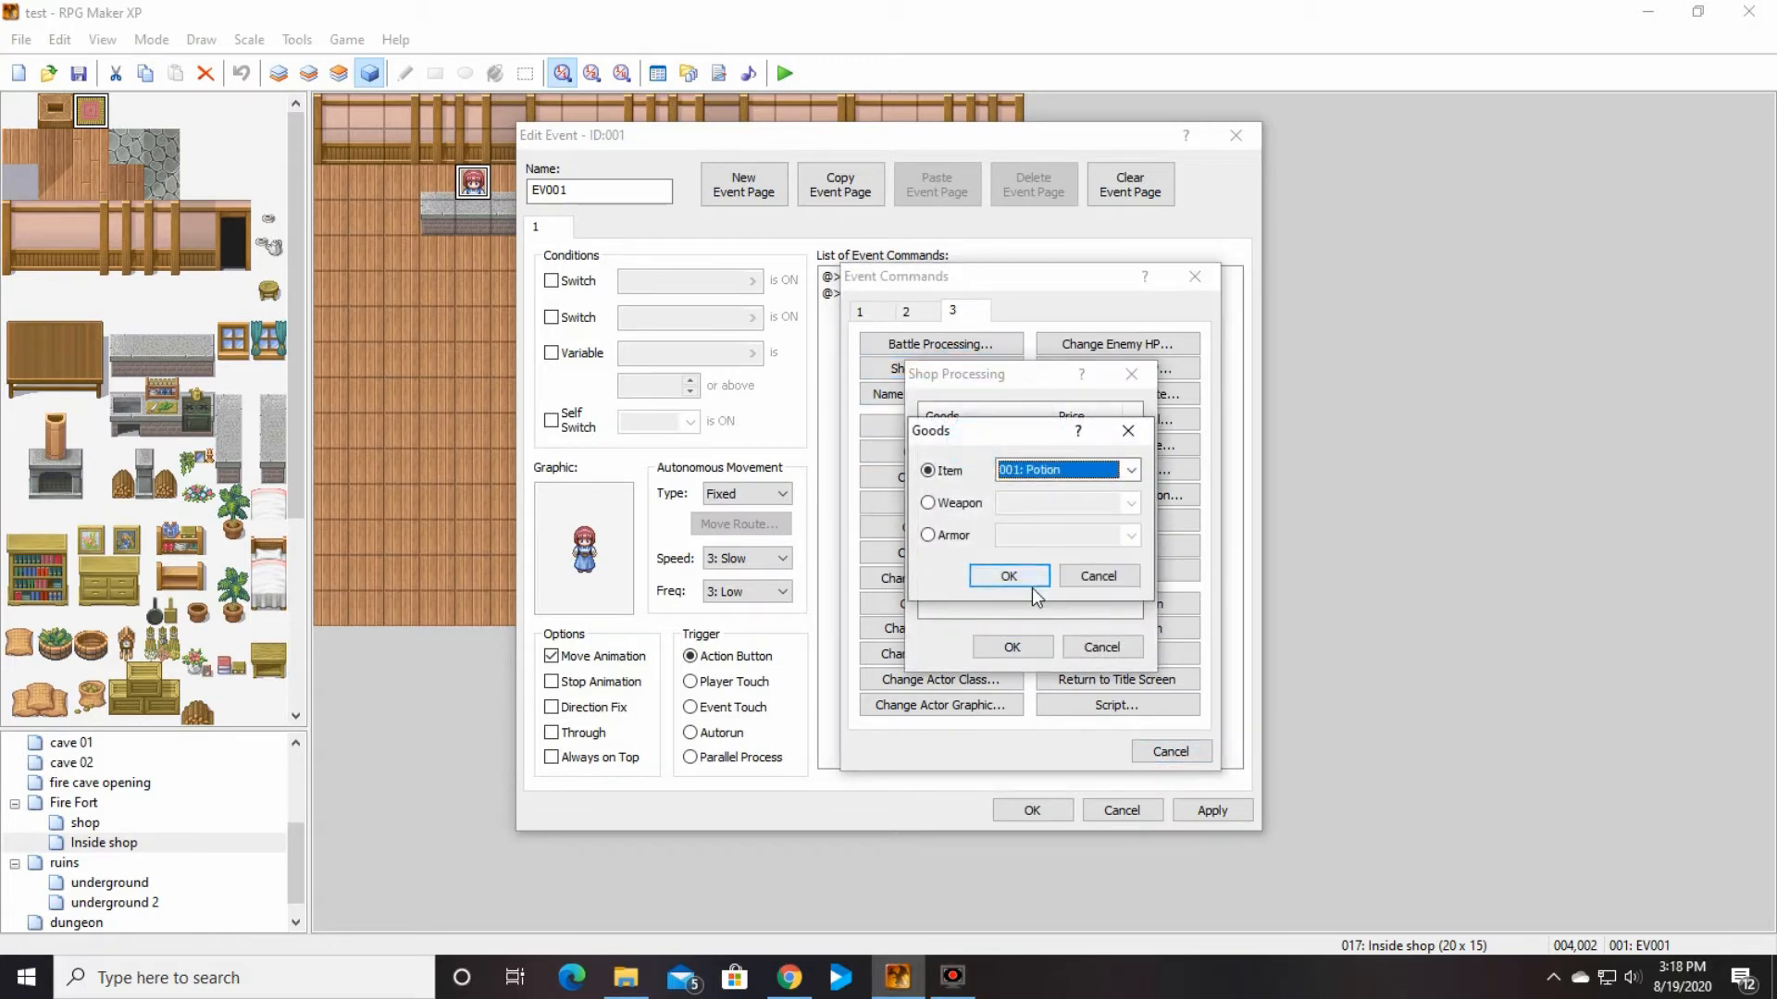
click(1027, 578)
click(984, 472)
double_click(981, 460)
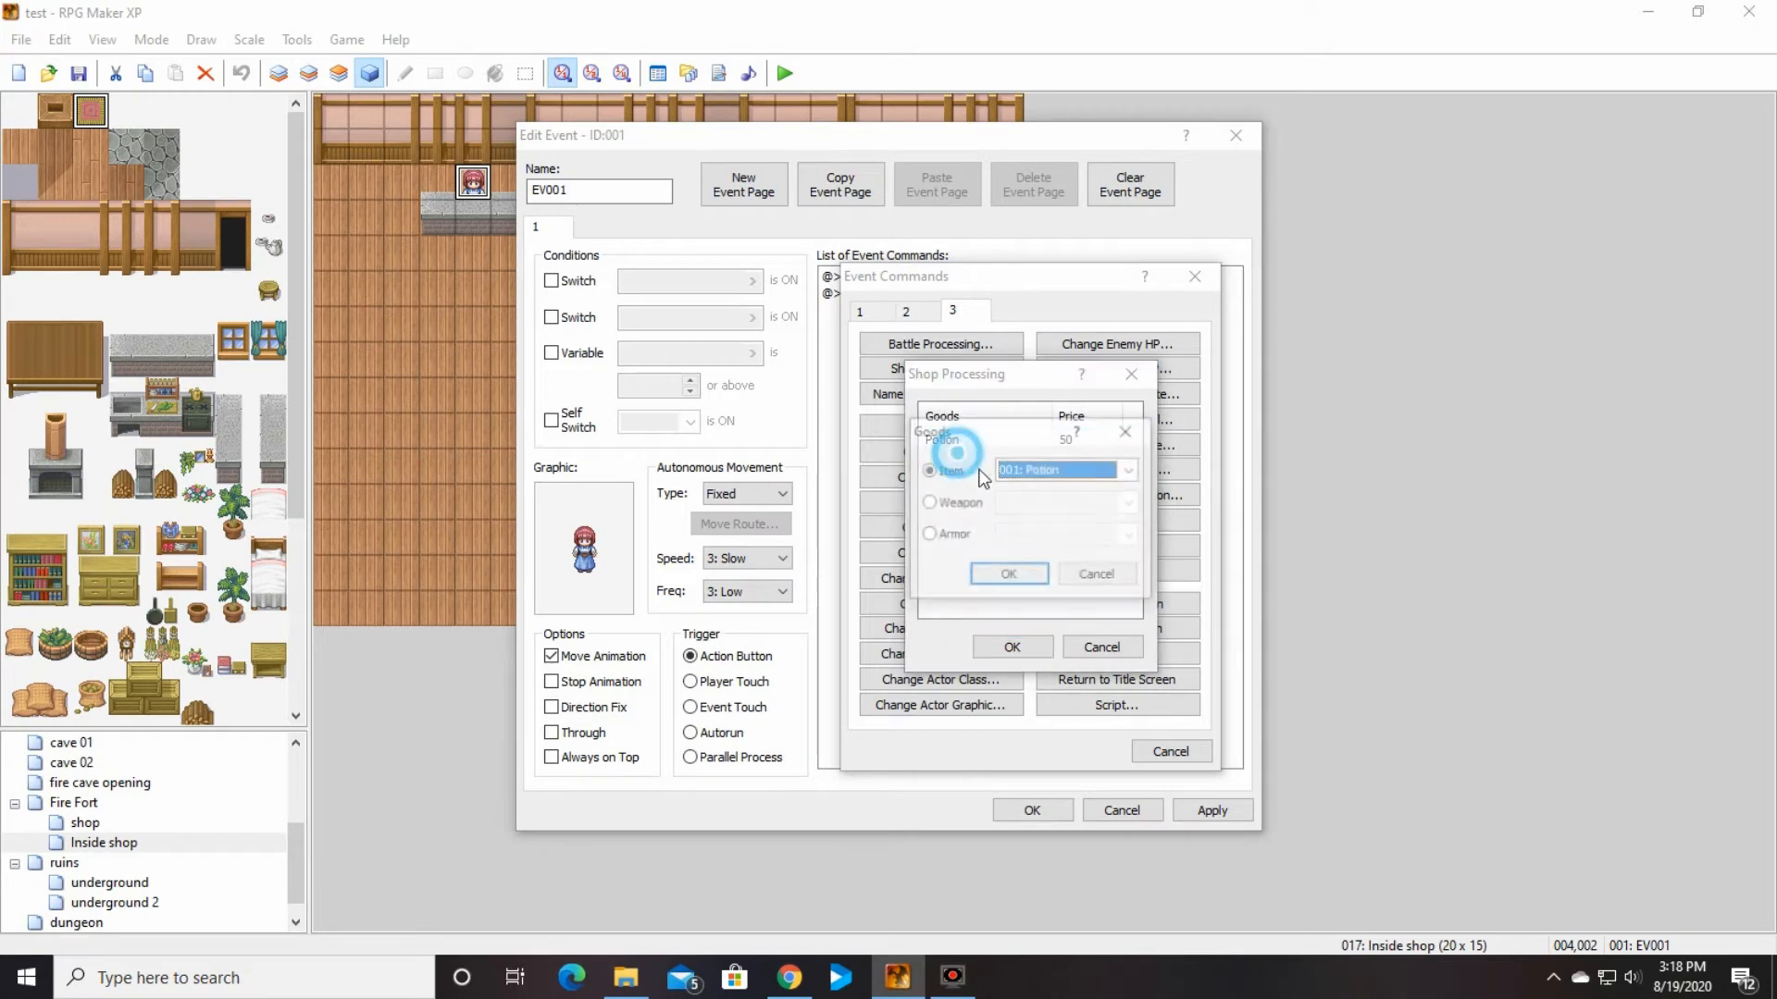
click(1131, 470)
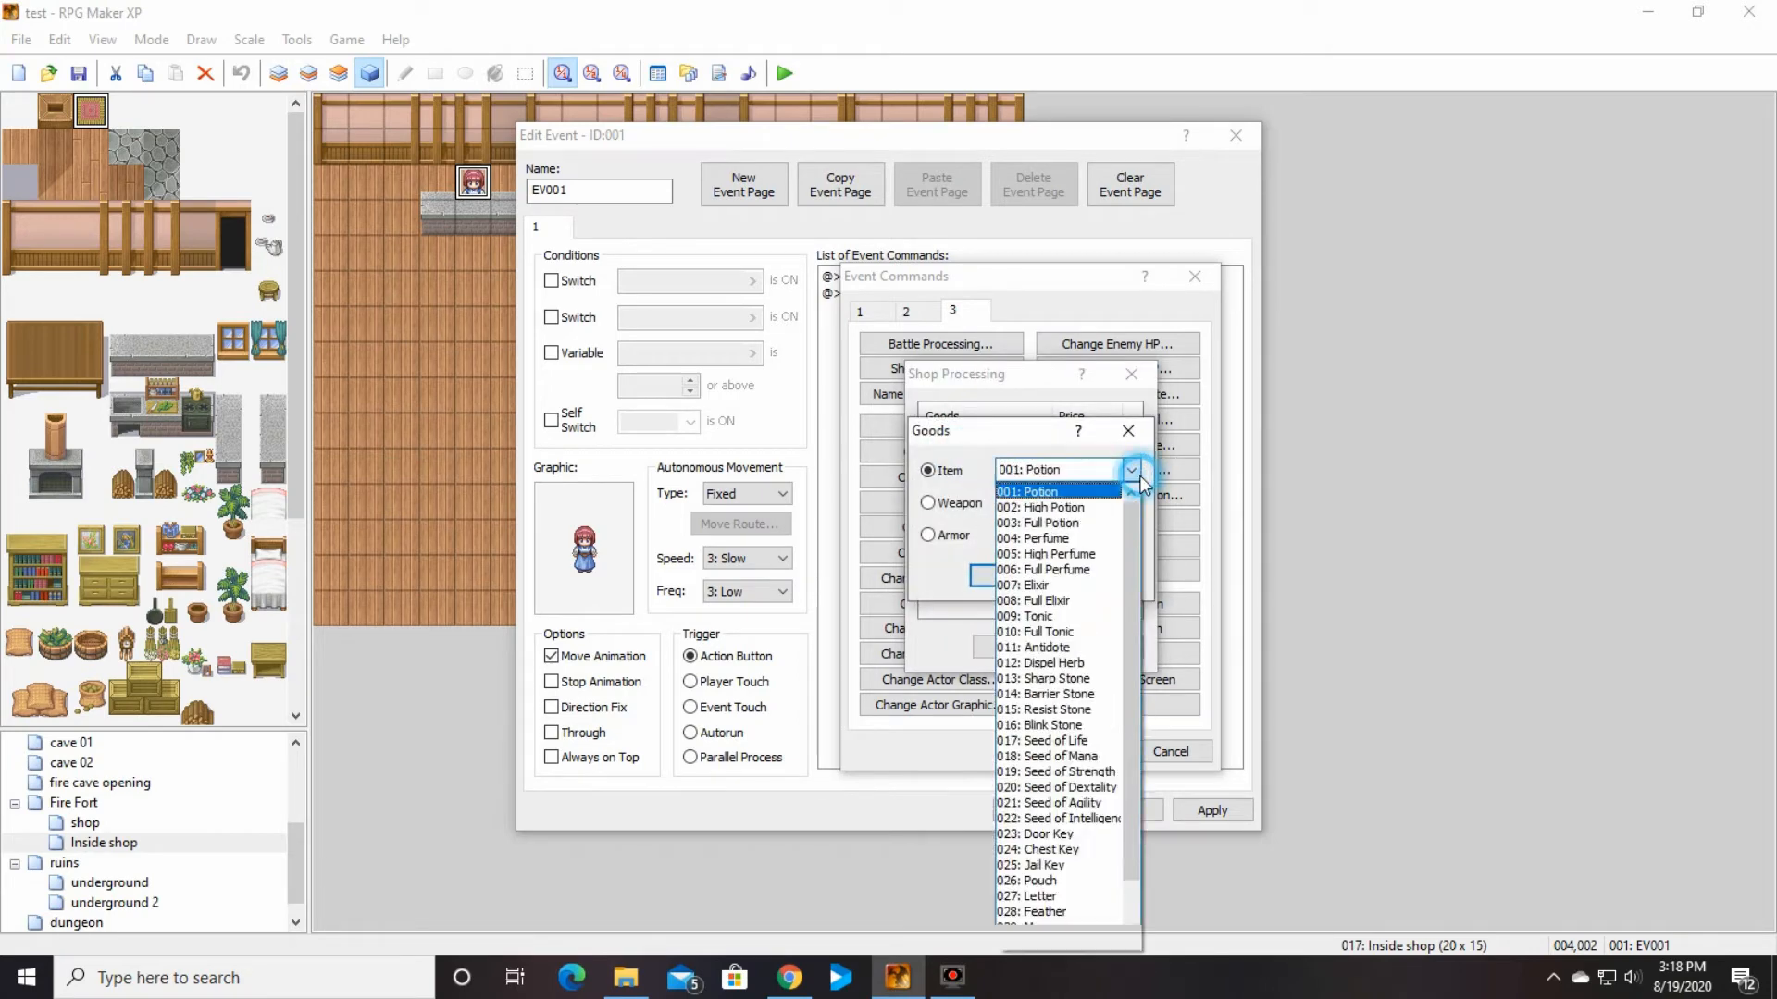
click(1055, 606)
click(1011, 576)
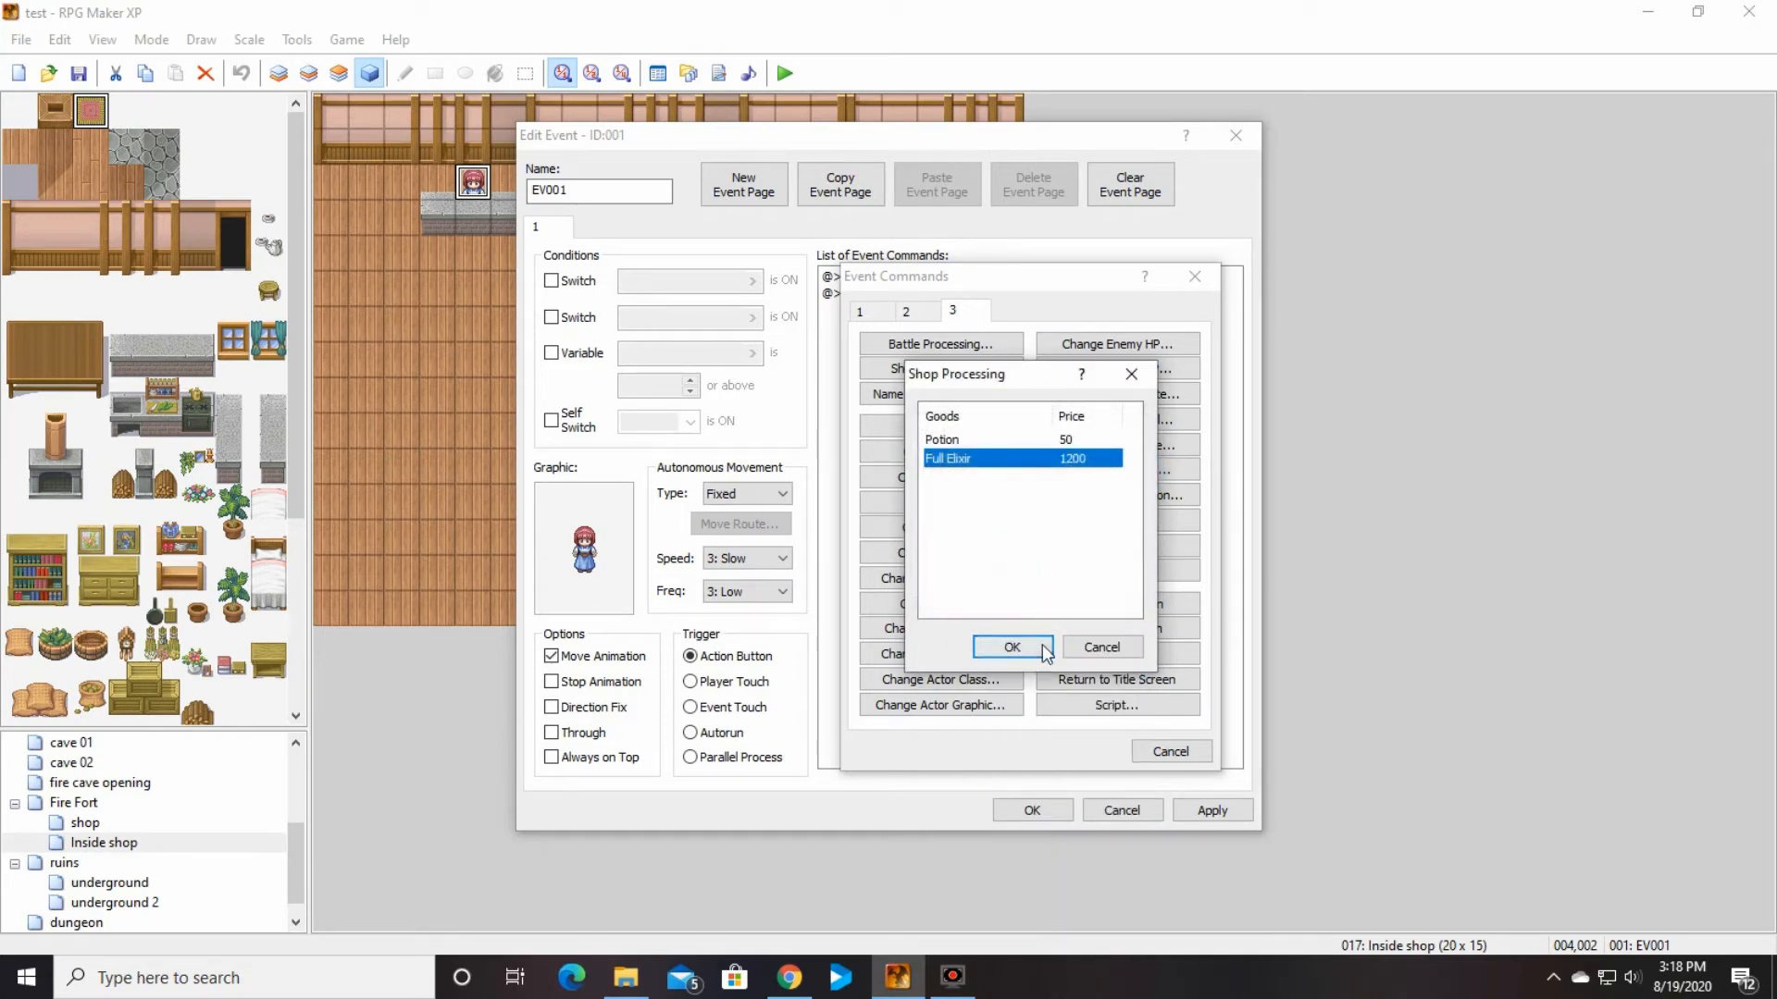
click(1012, 647)
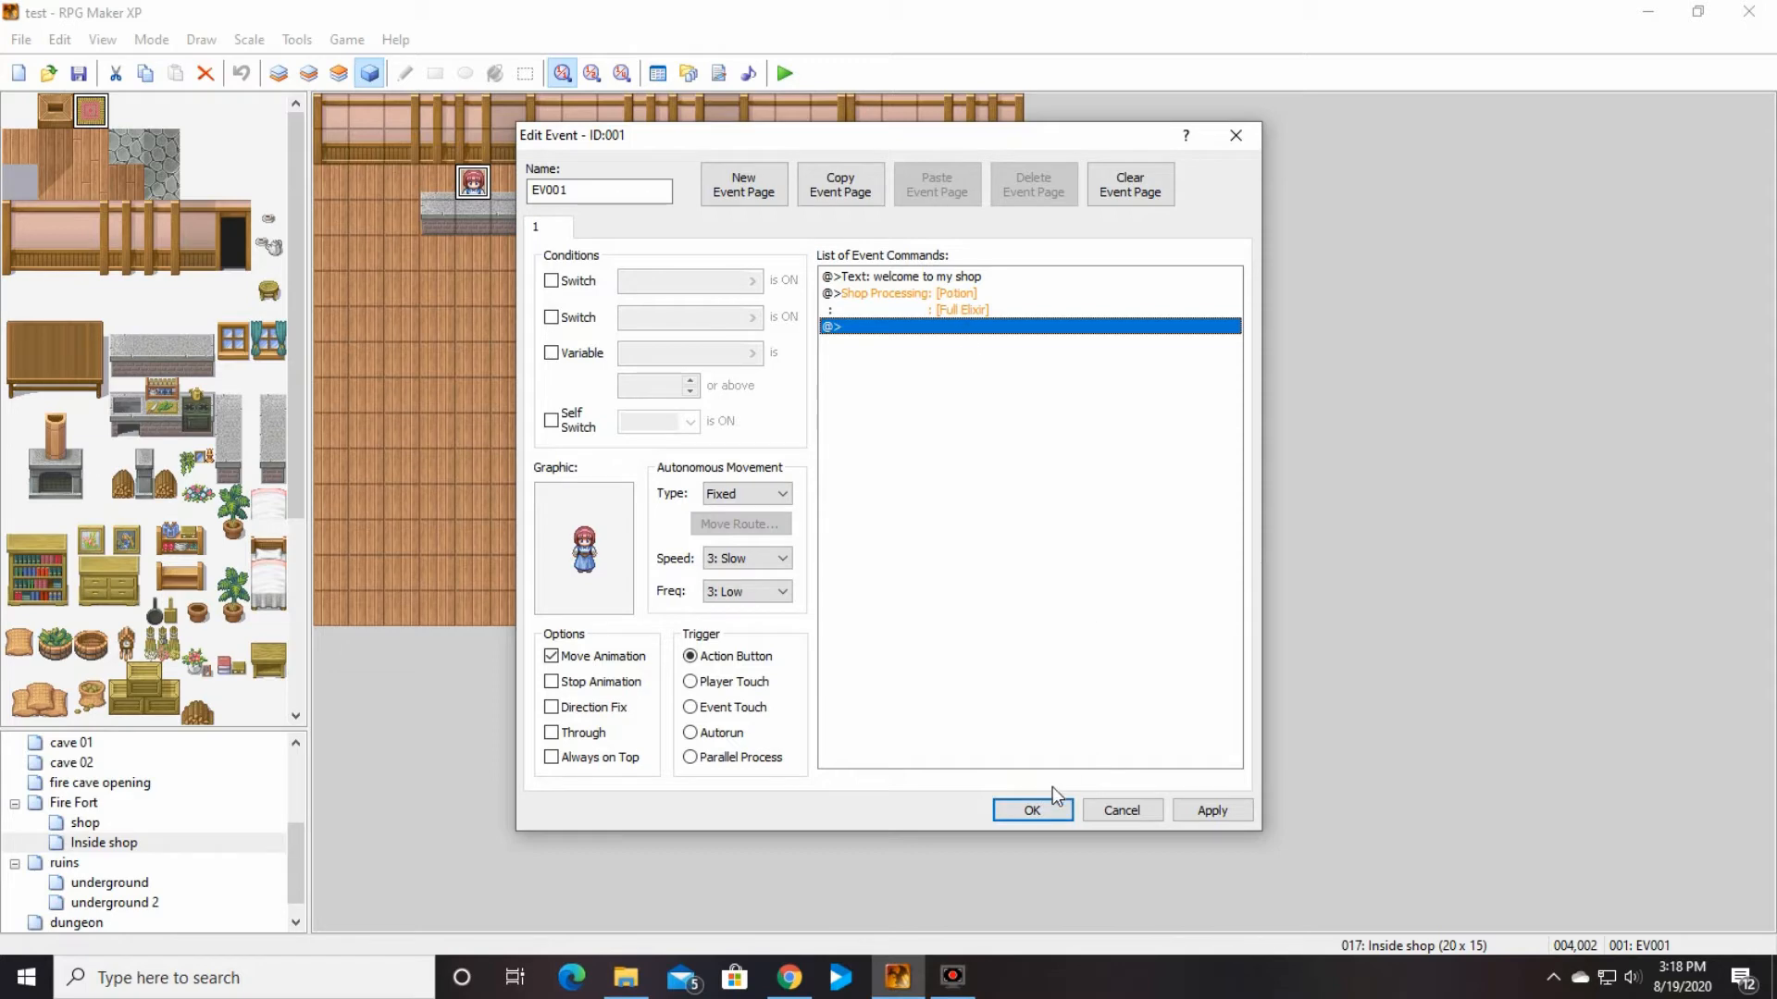
click(1061, 815)
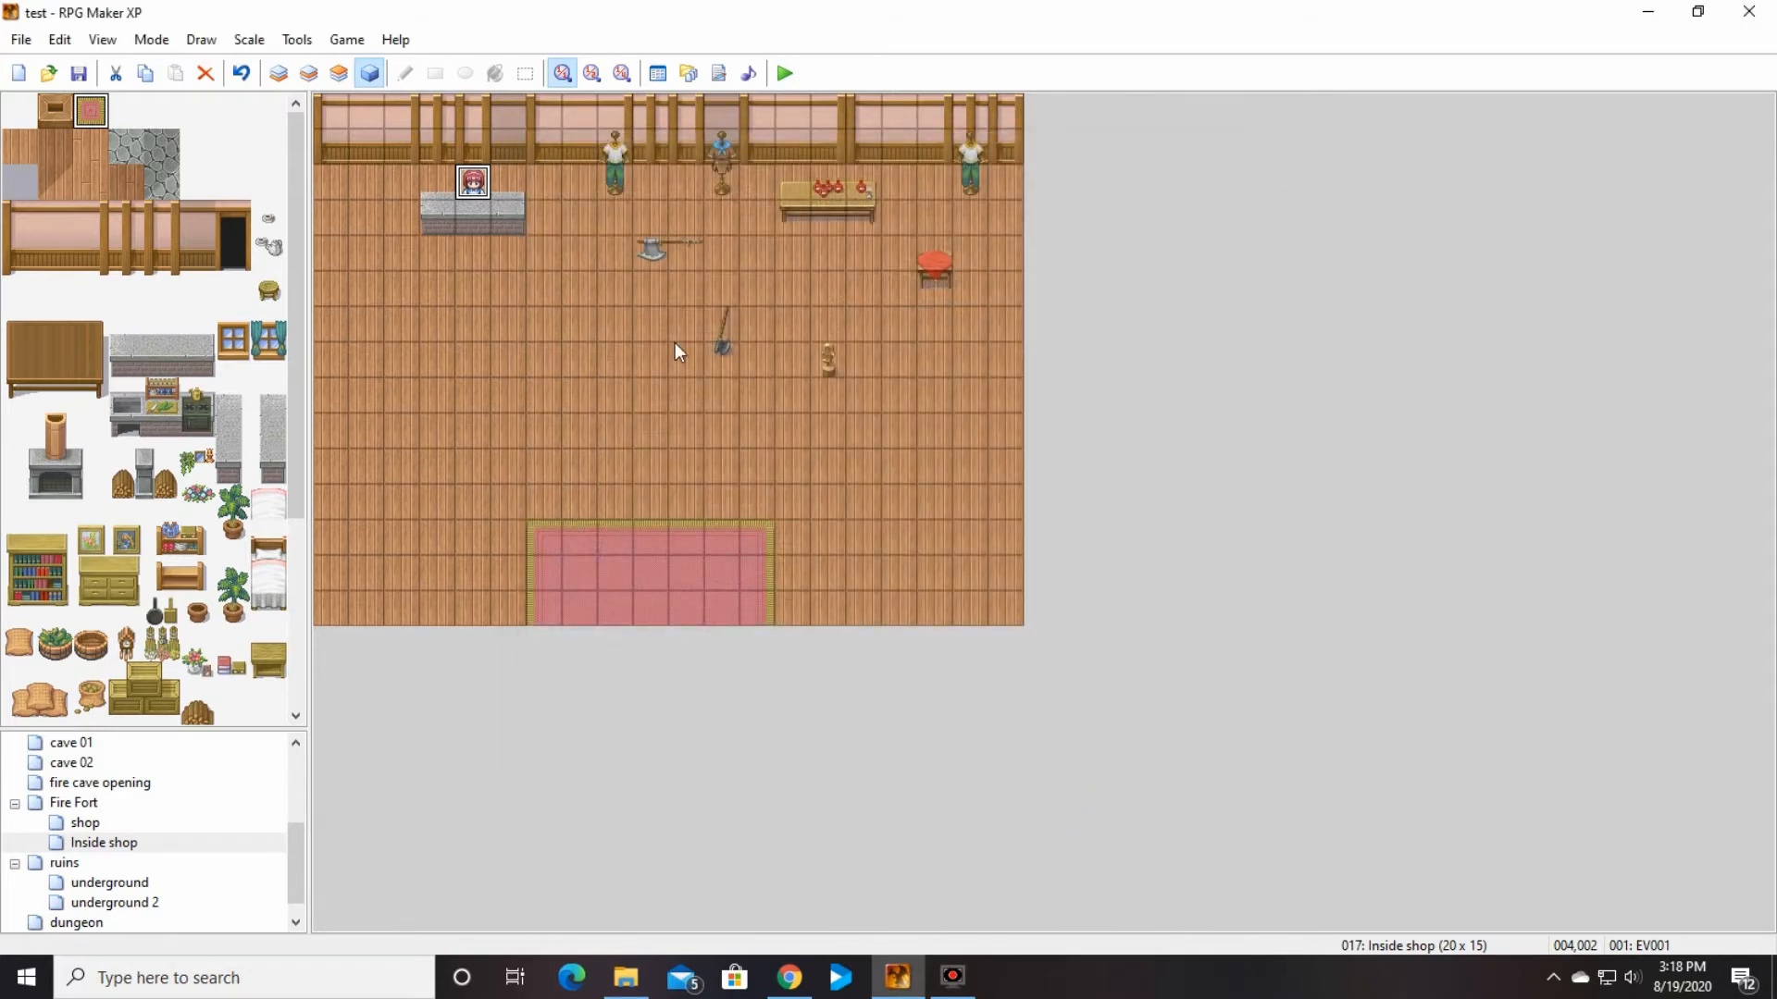
Step: Open the Items section of the database and examine the Potion's name and Scope options
click(657, 74)
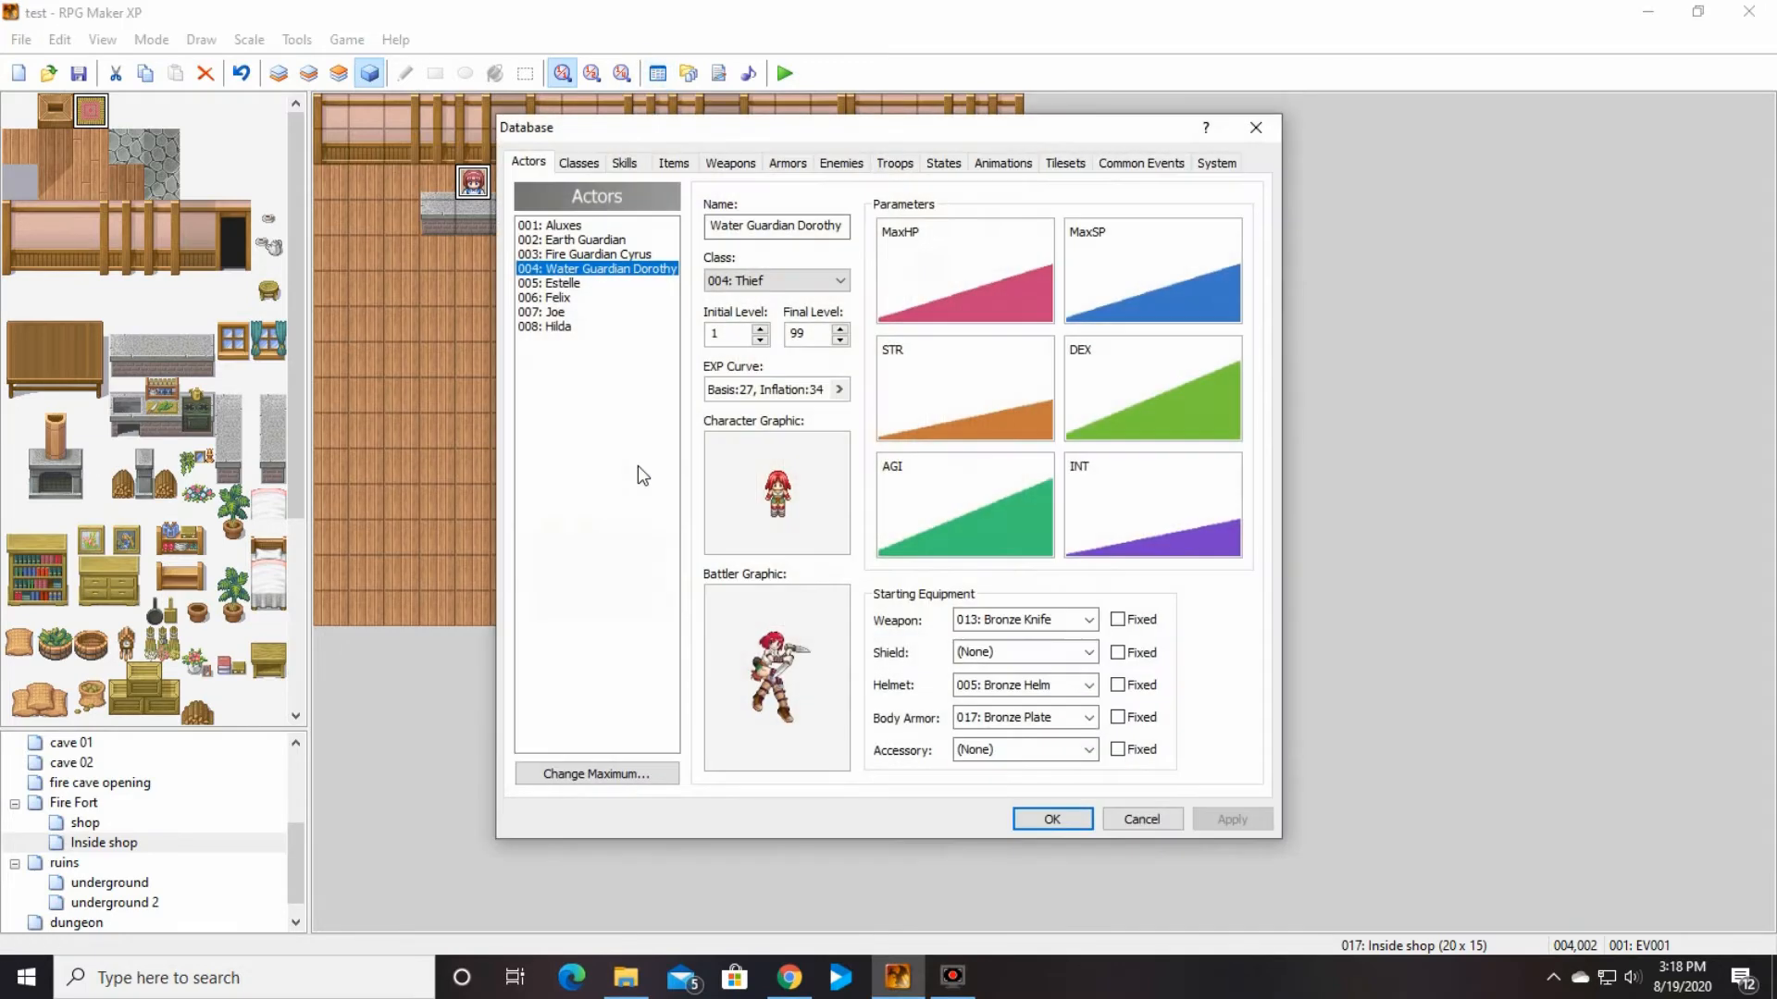
click(676, 165)
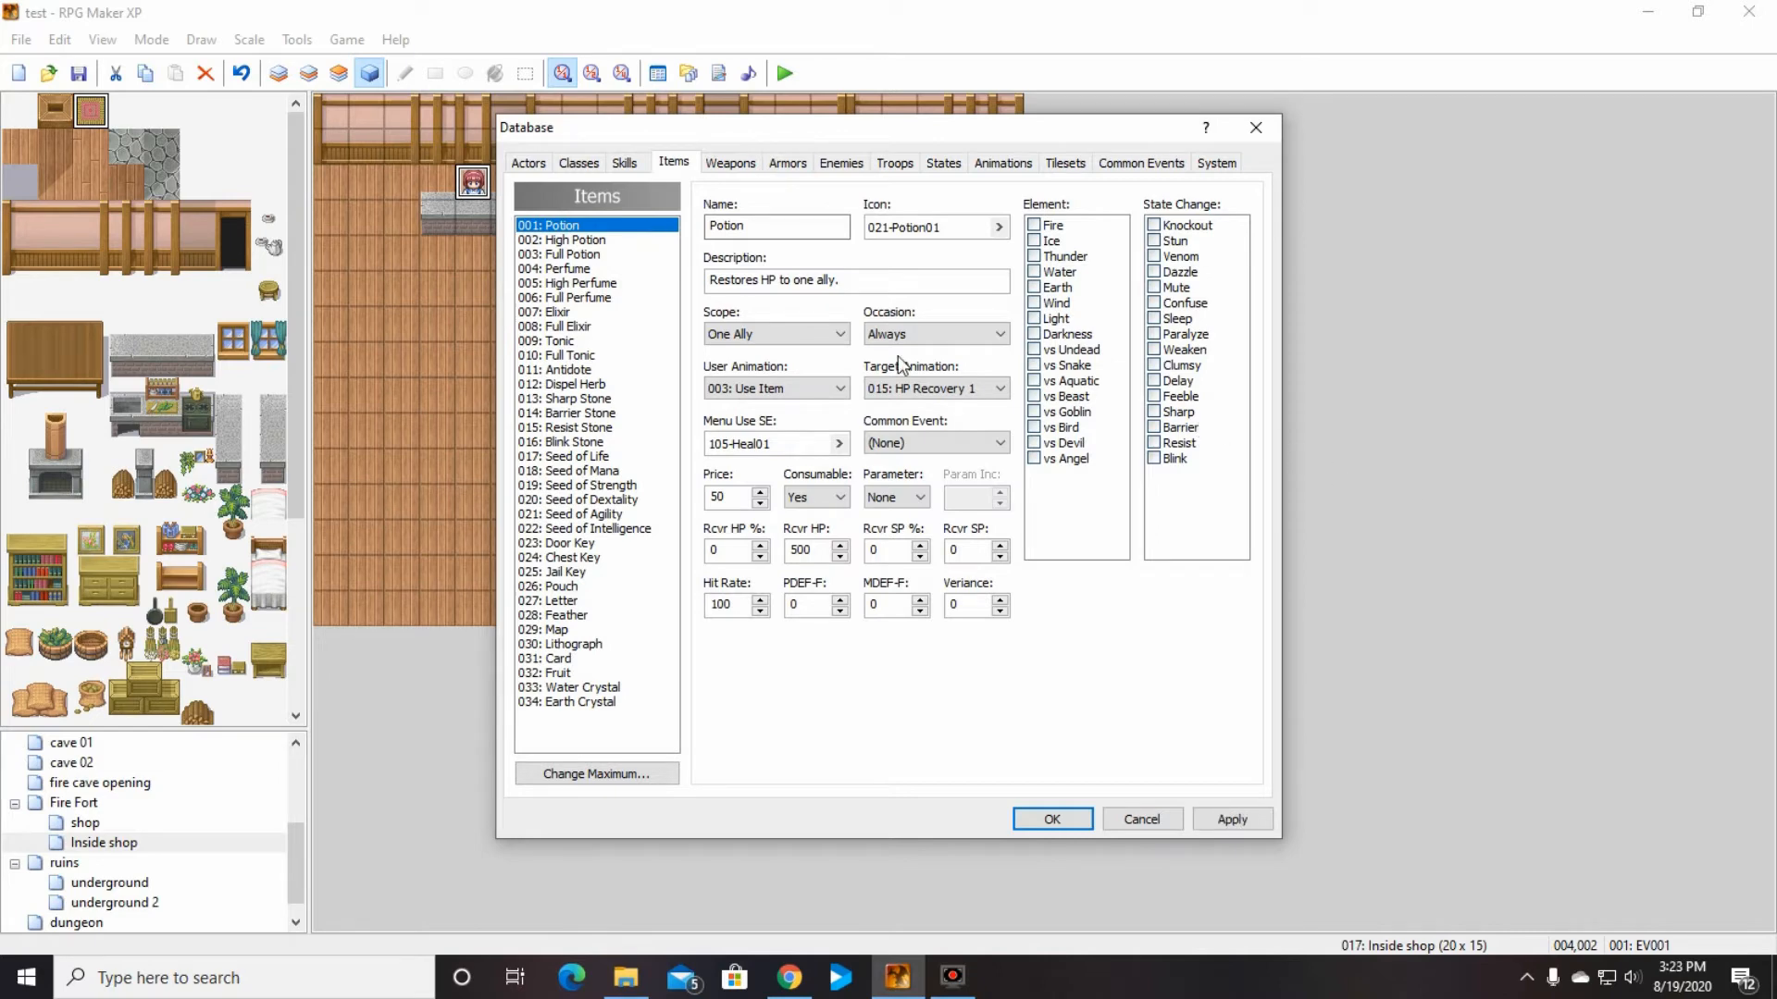
click(758, 231)
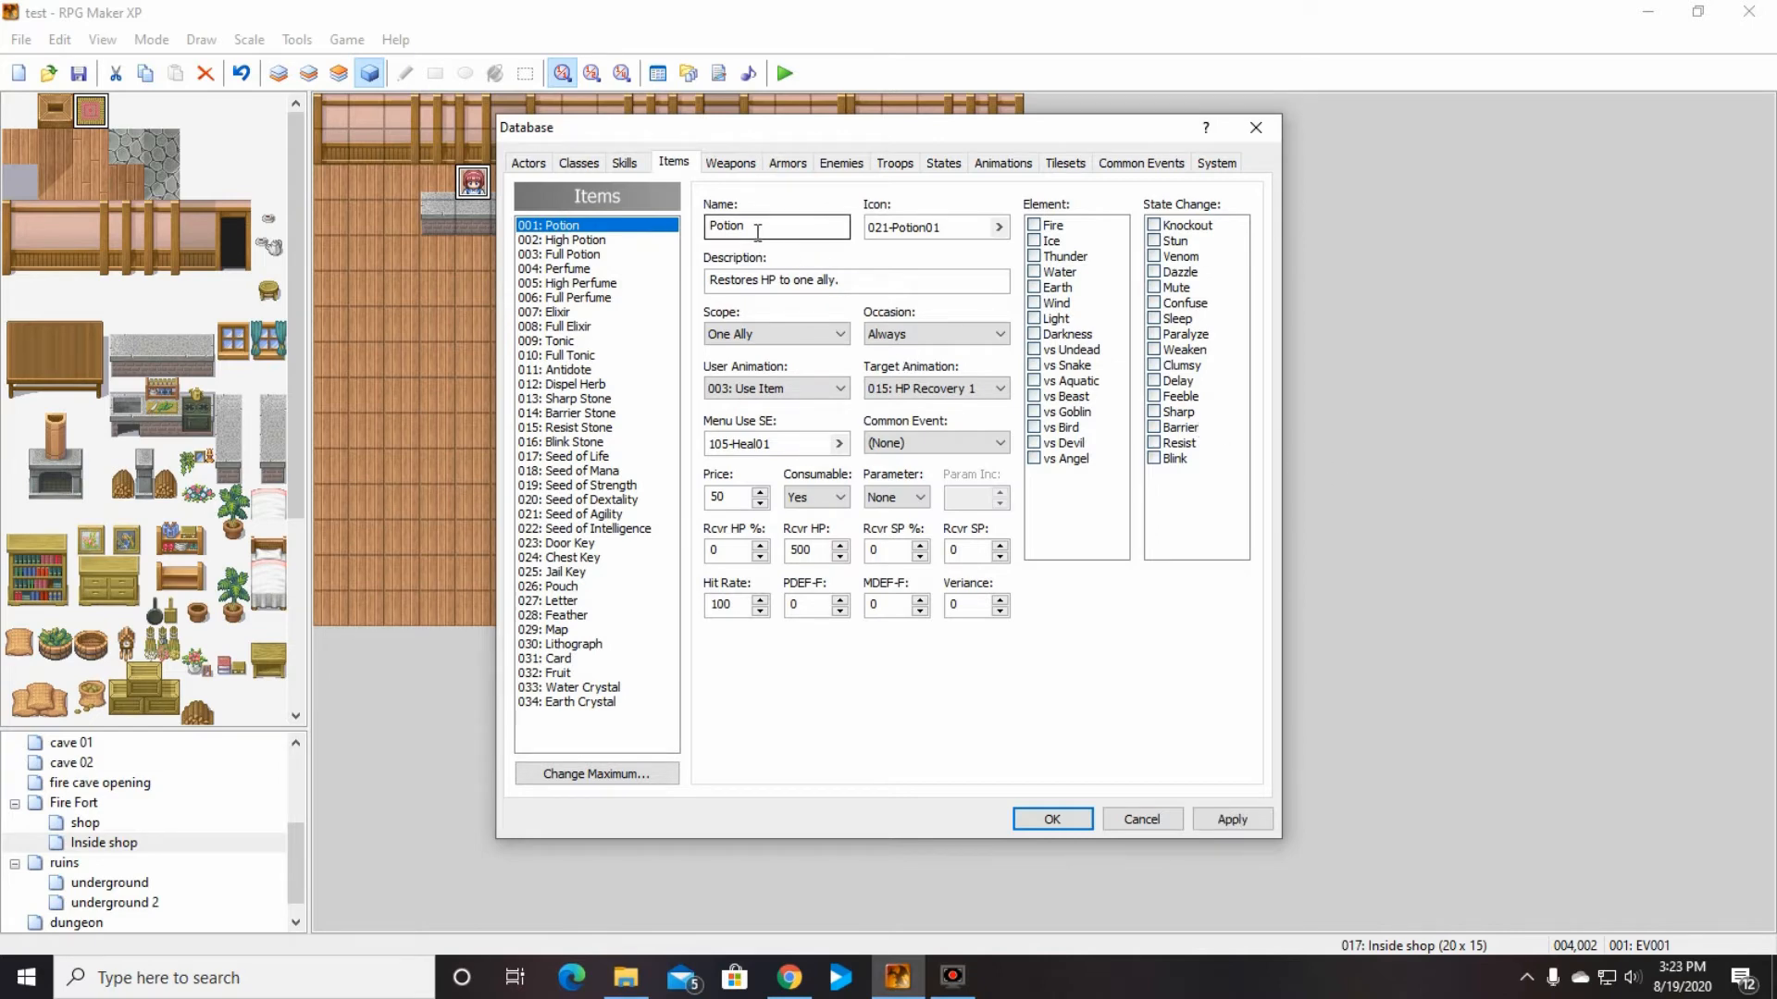
click(842, 334)
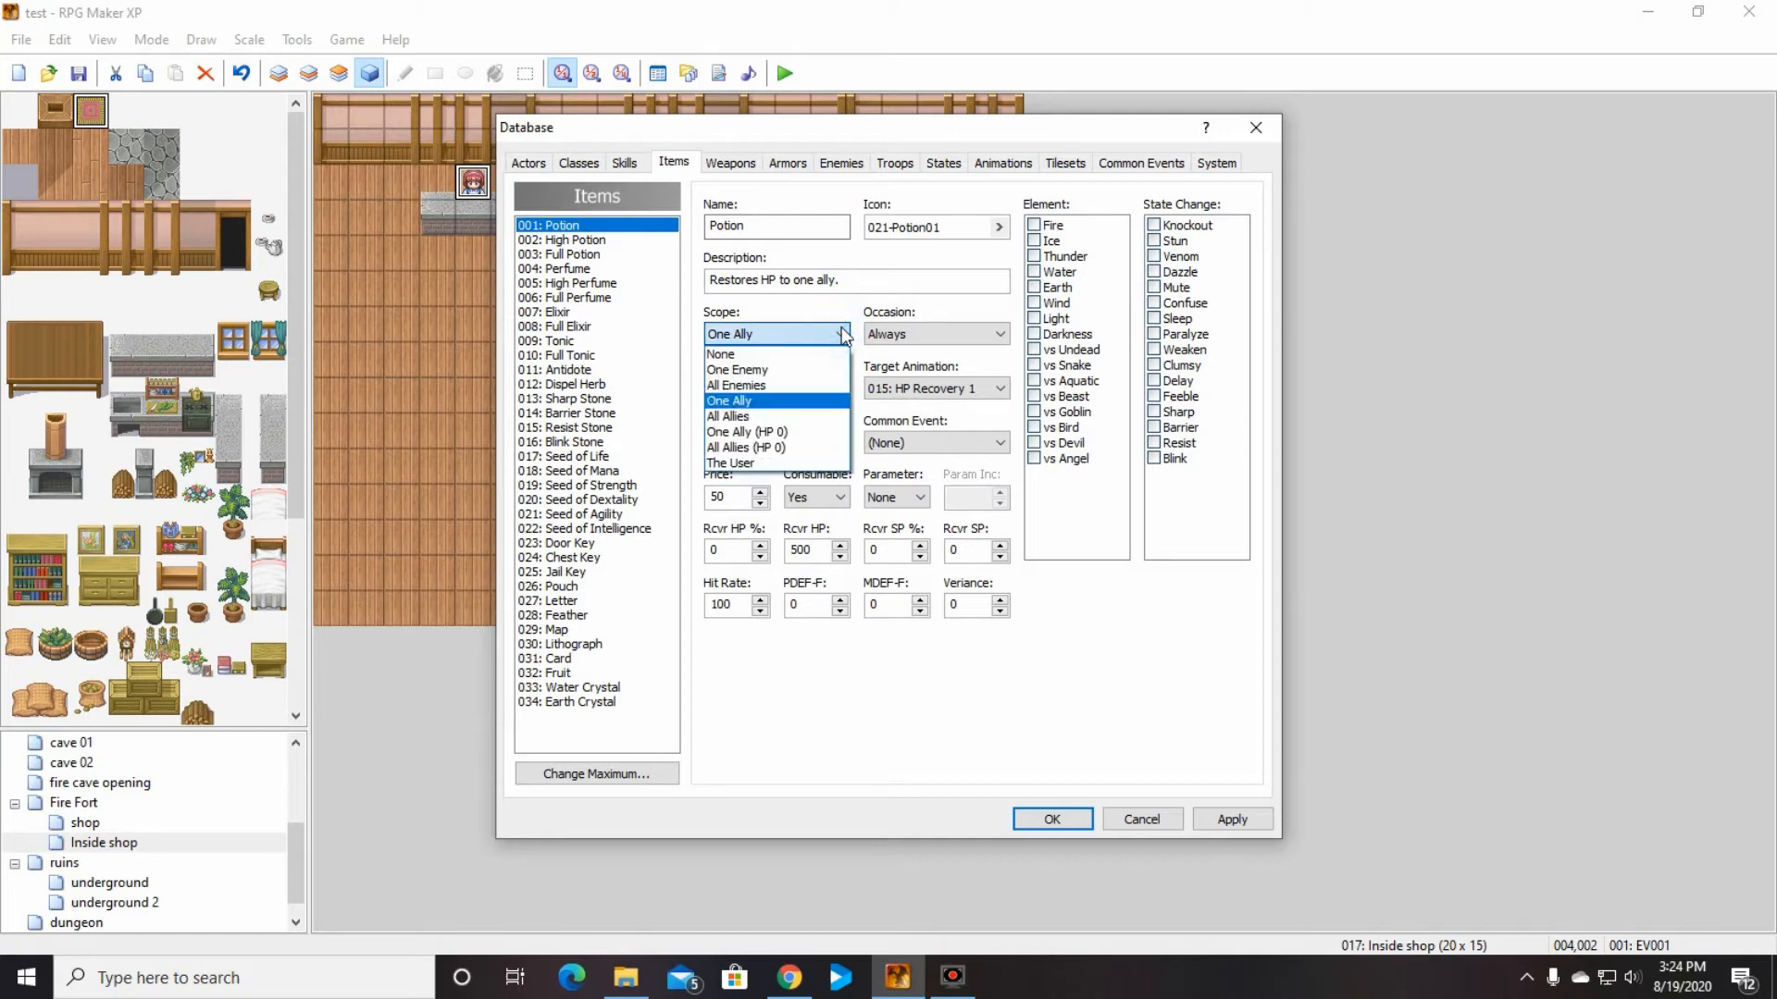
click(777, 402)
click(828, 333)
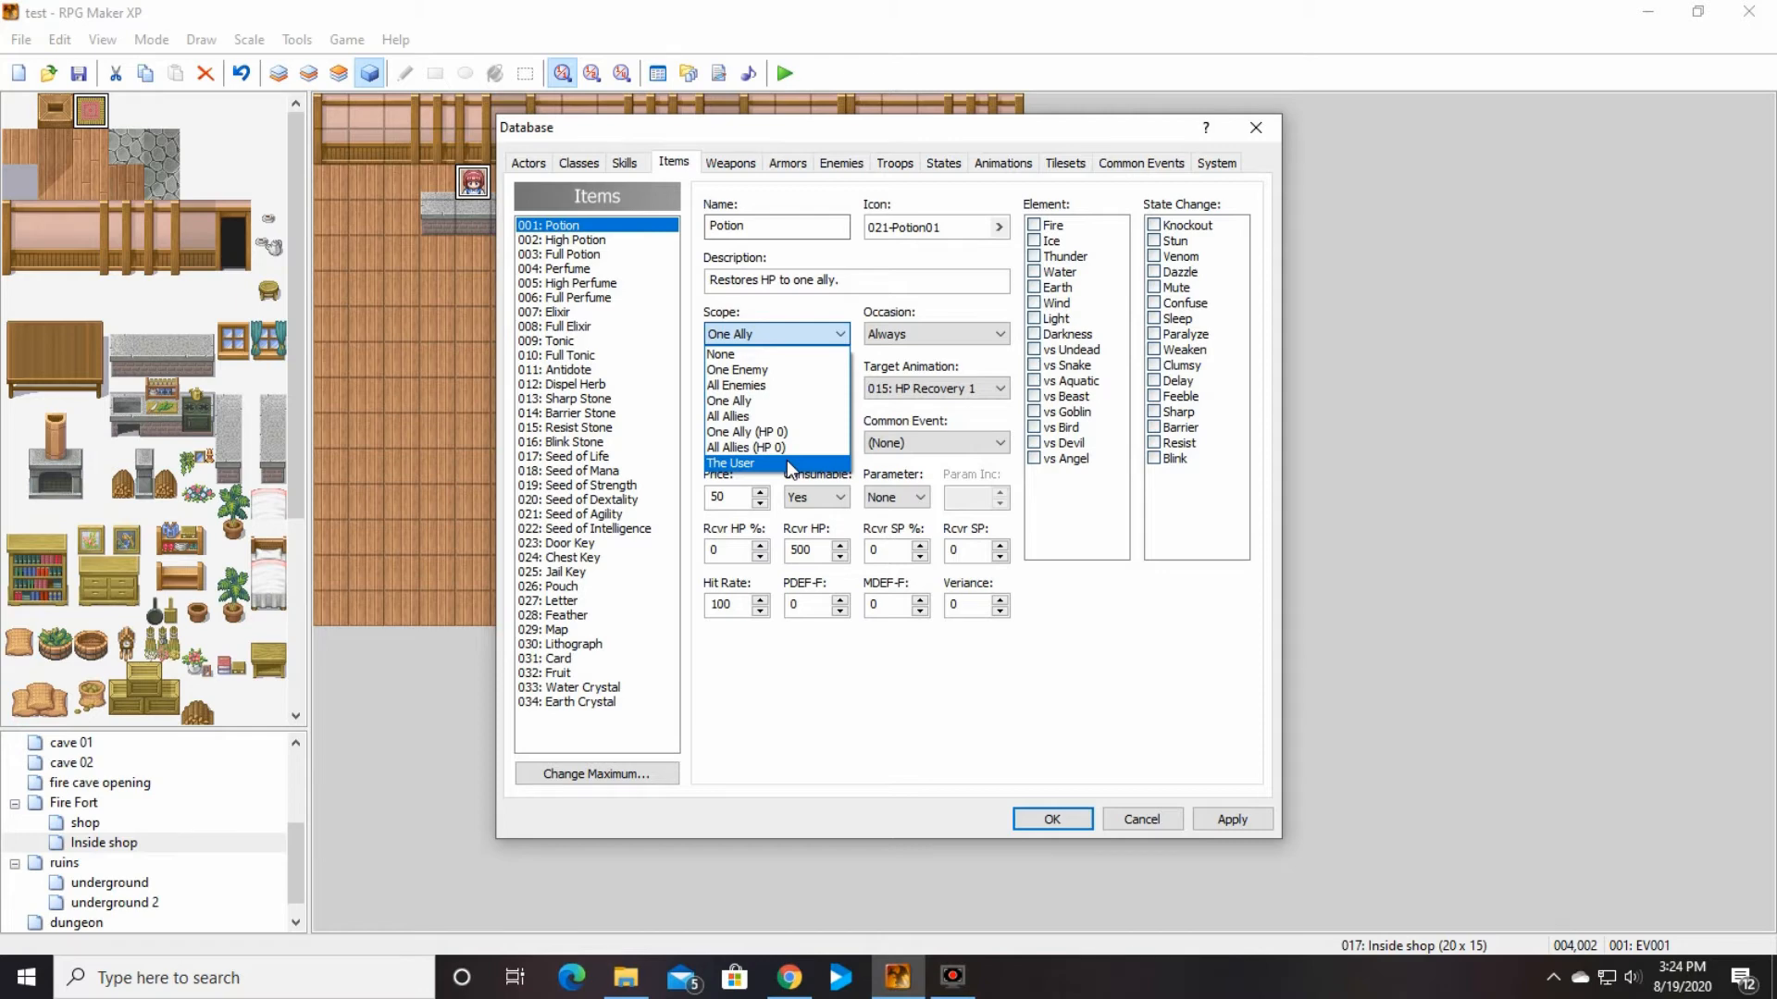
click(785, 407)
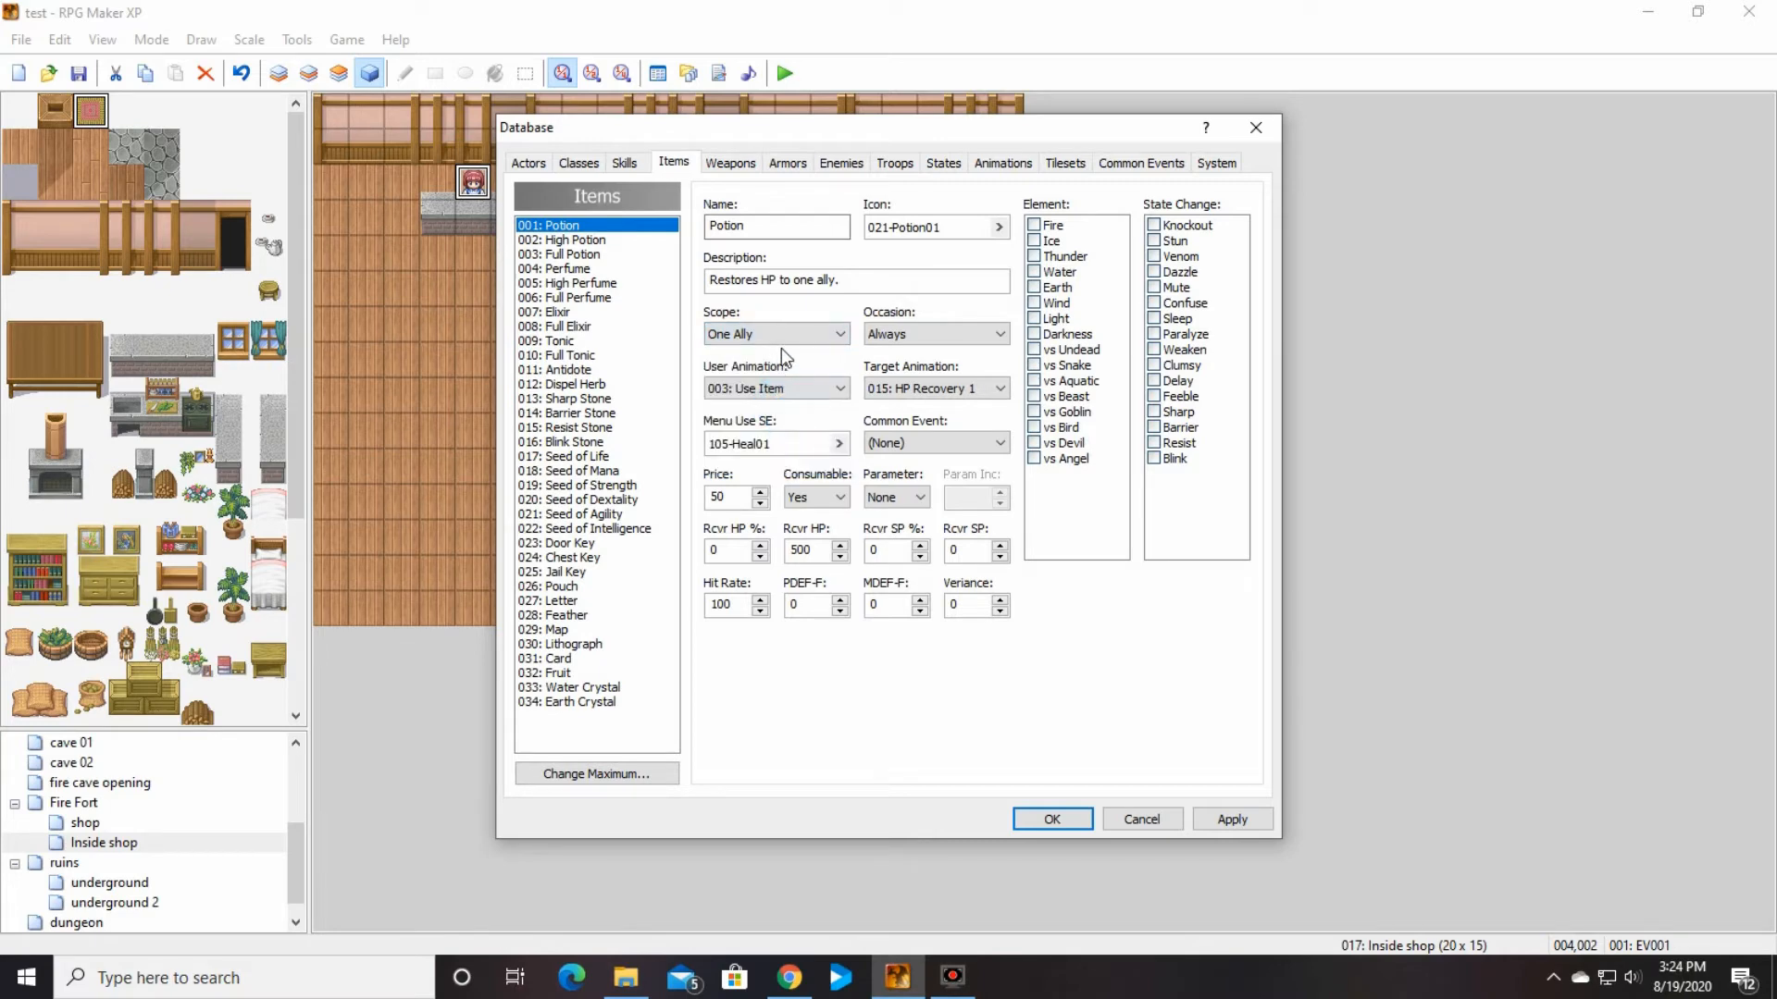
Step: Try the Potion's Scope as None and restore it to One Ally
click(840, 335)
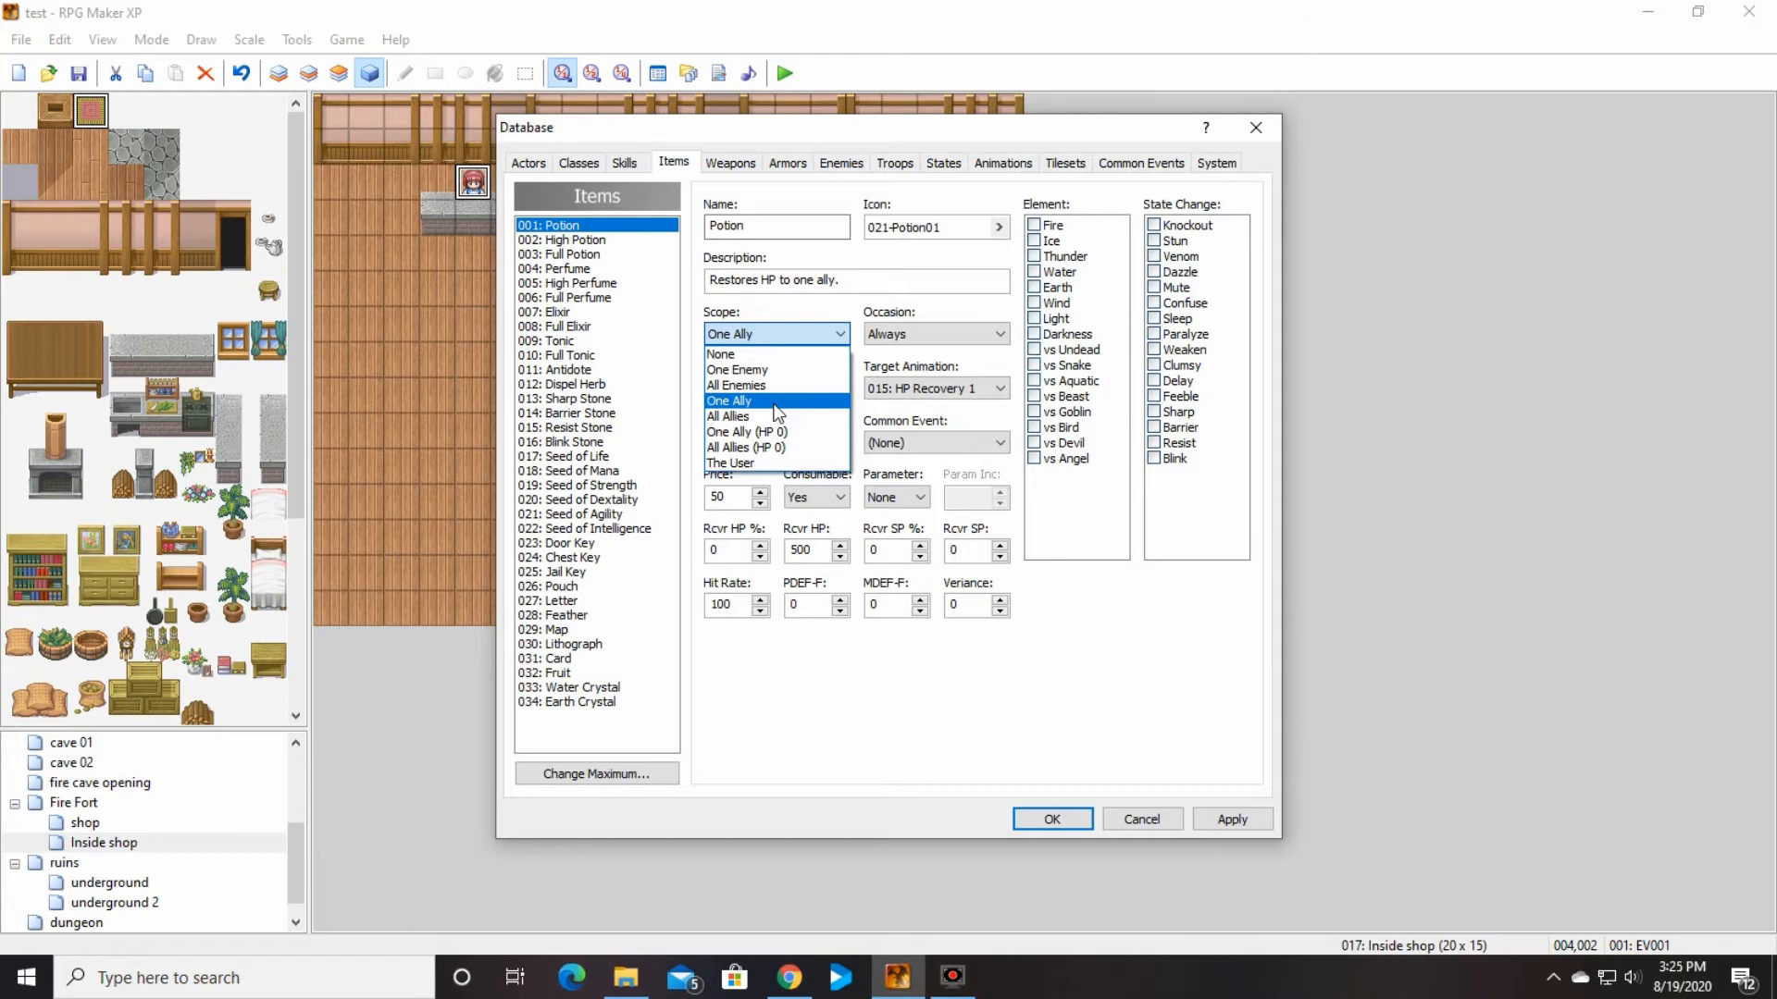
click(765, 356)
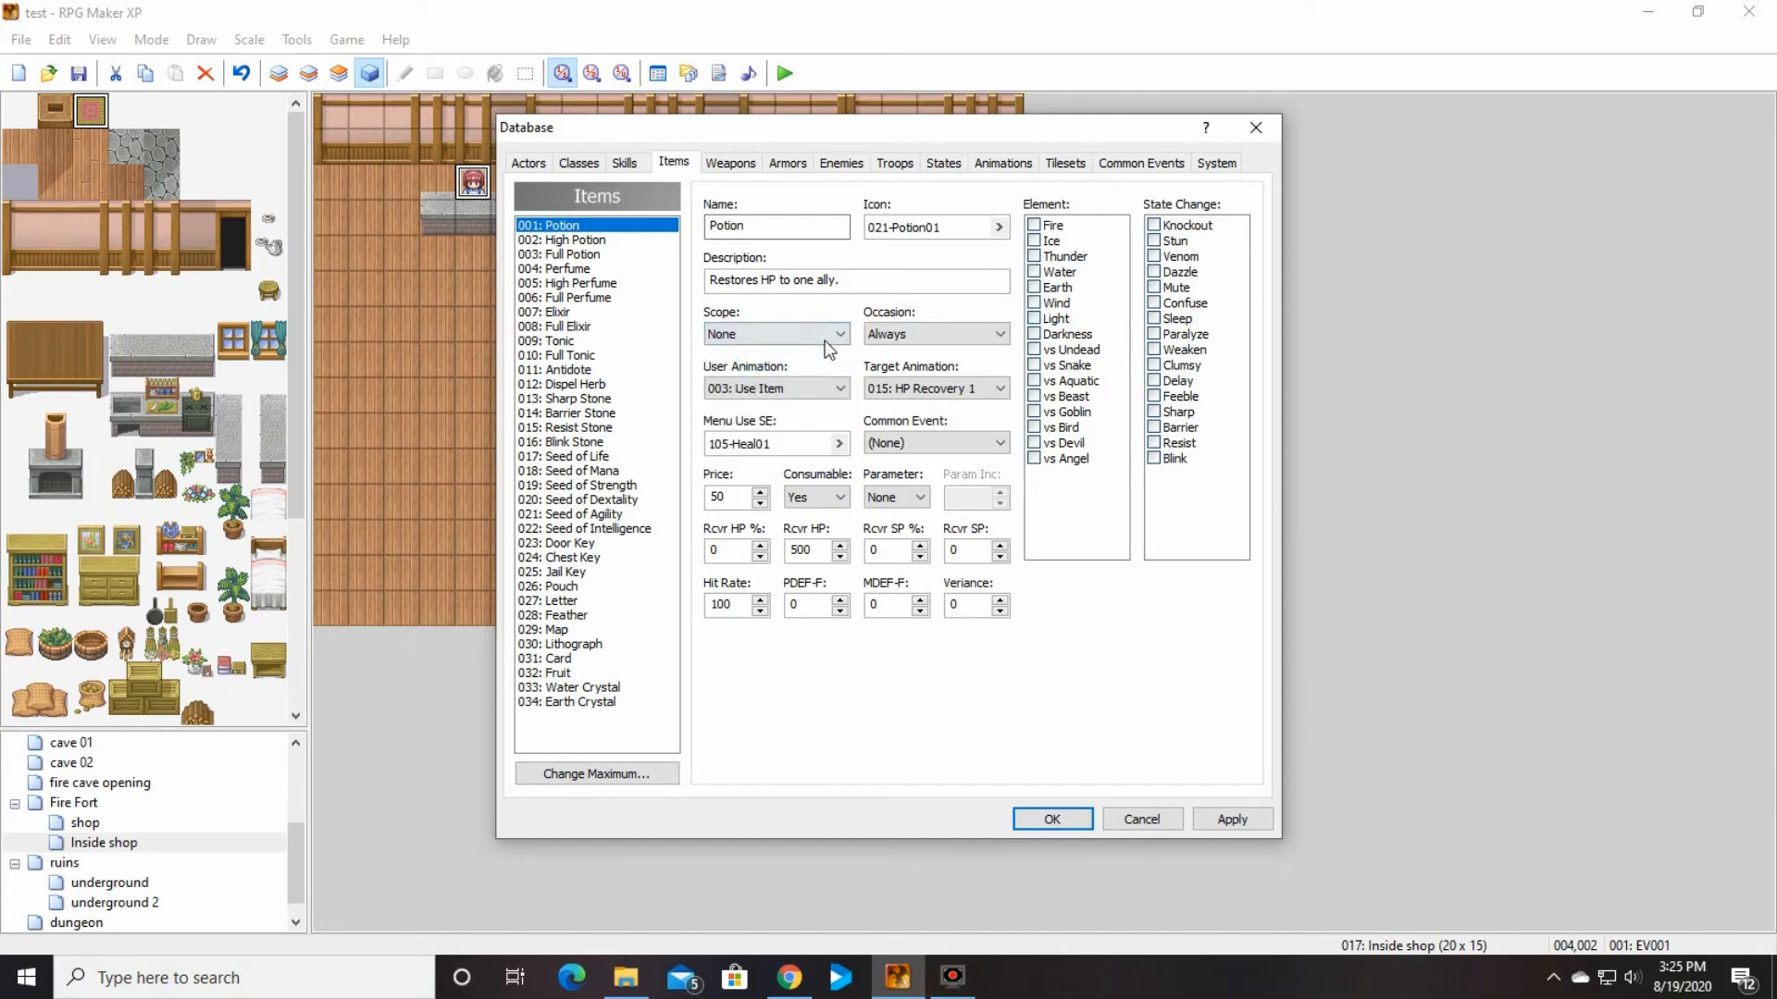
click(814, 335)
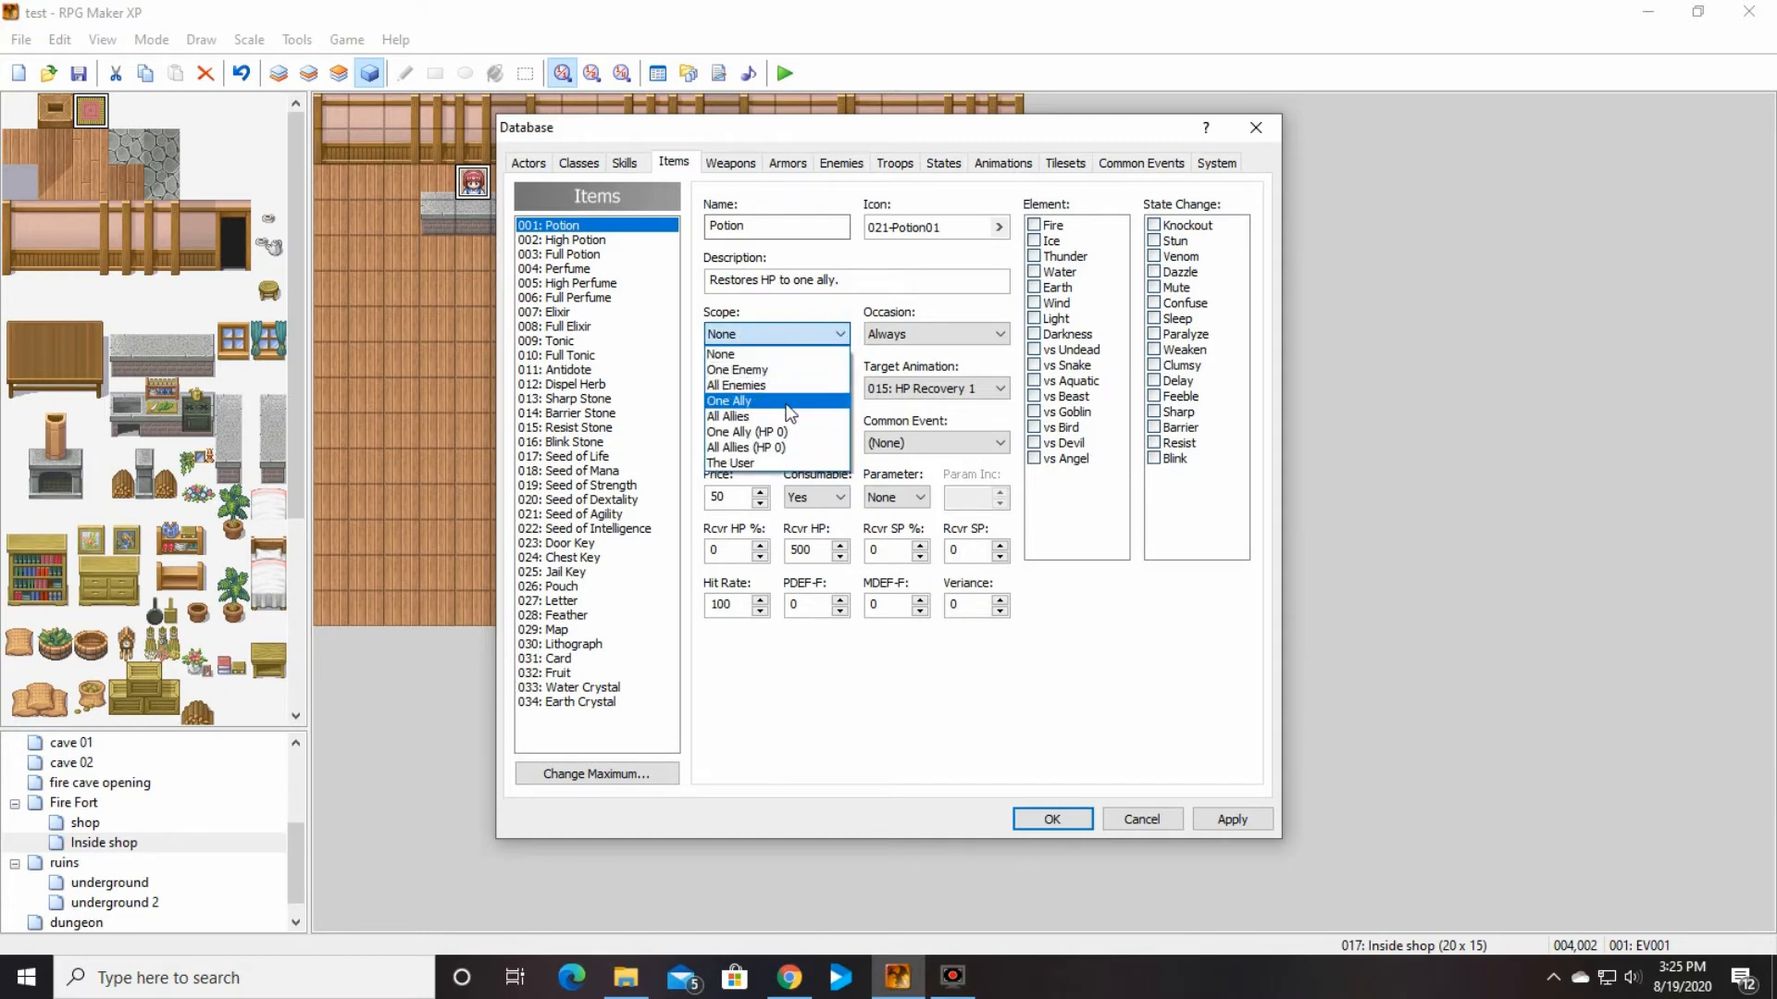
click(785, 403)
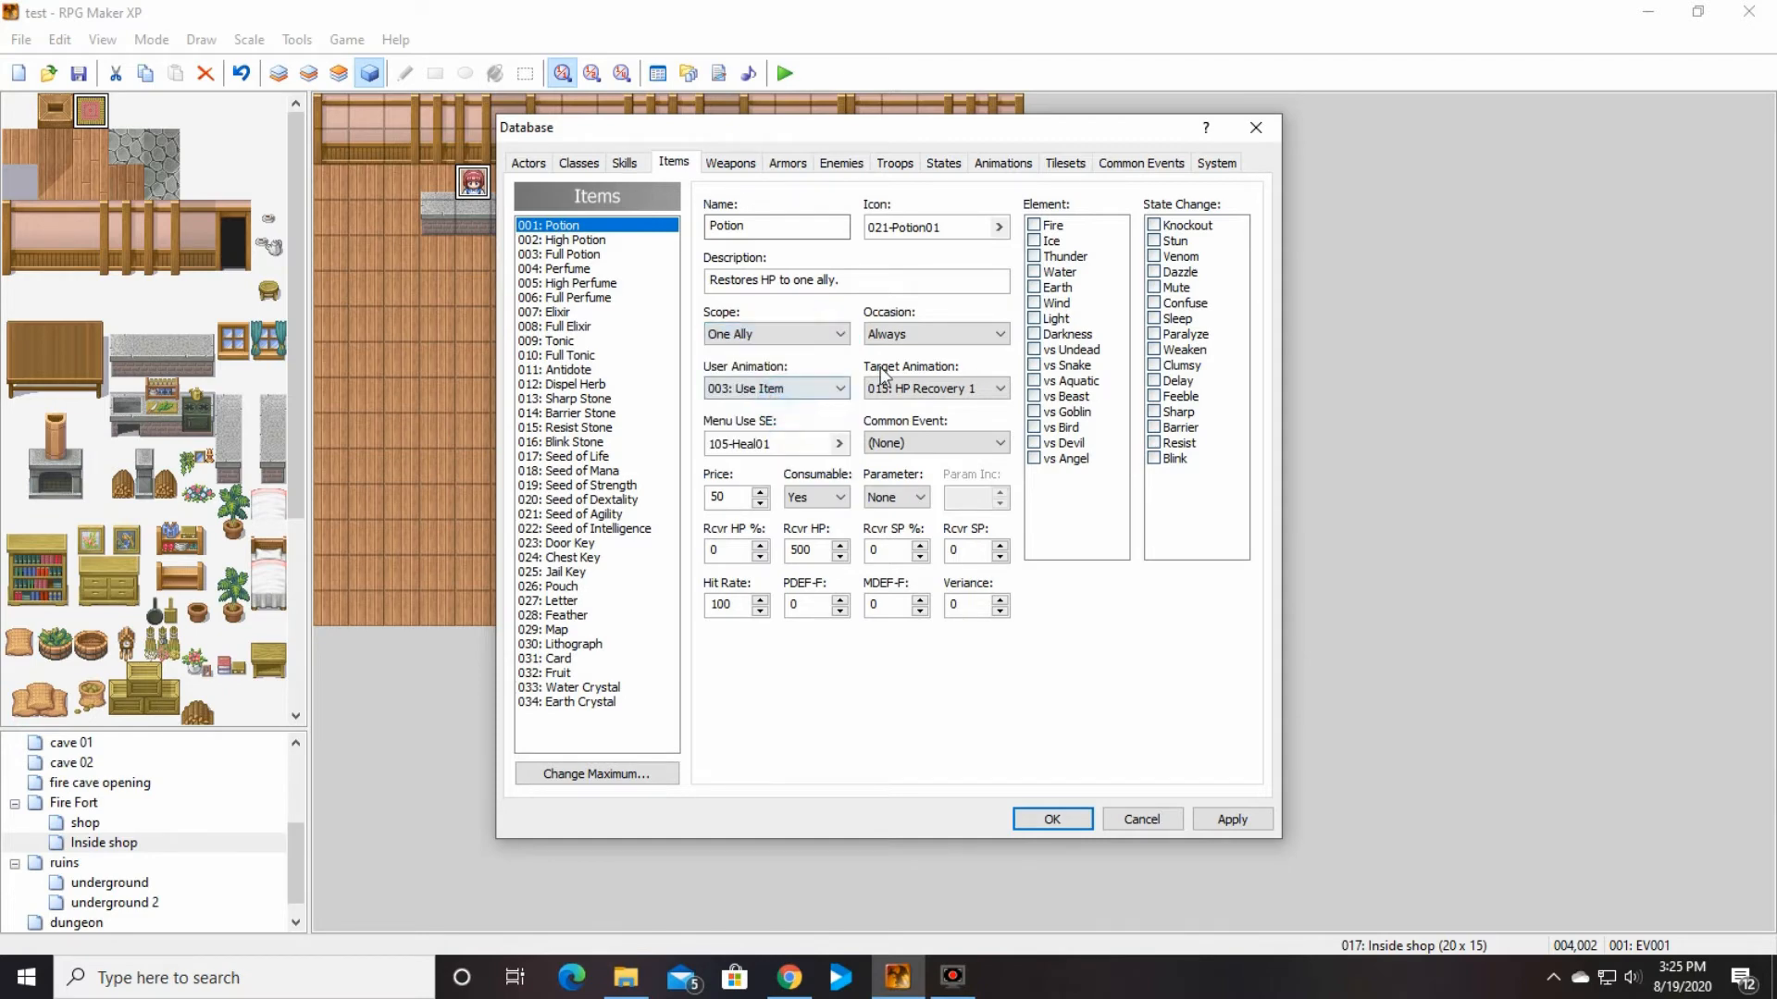
Step: Examine the Occasion options available for the Potion
click(998, 349)
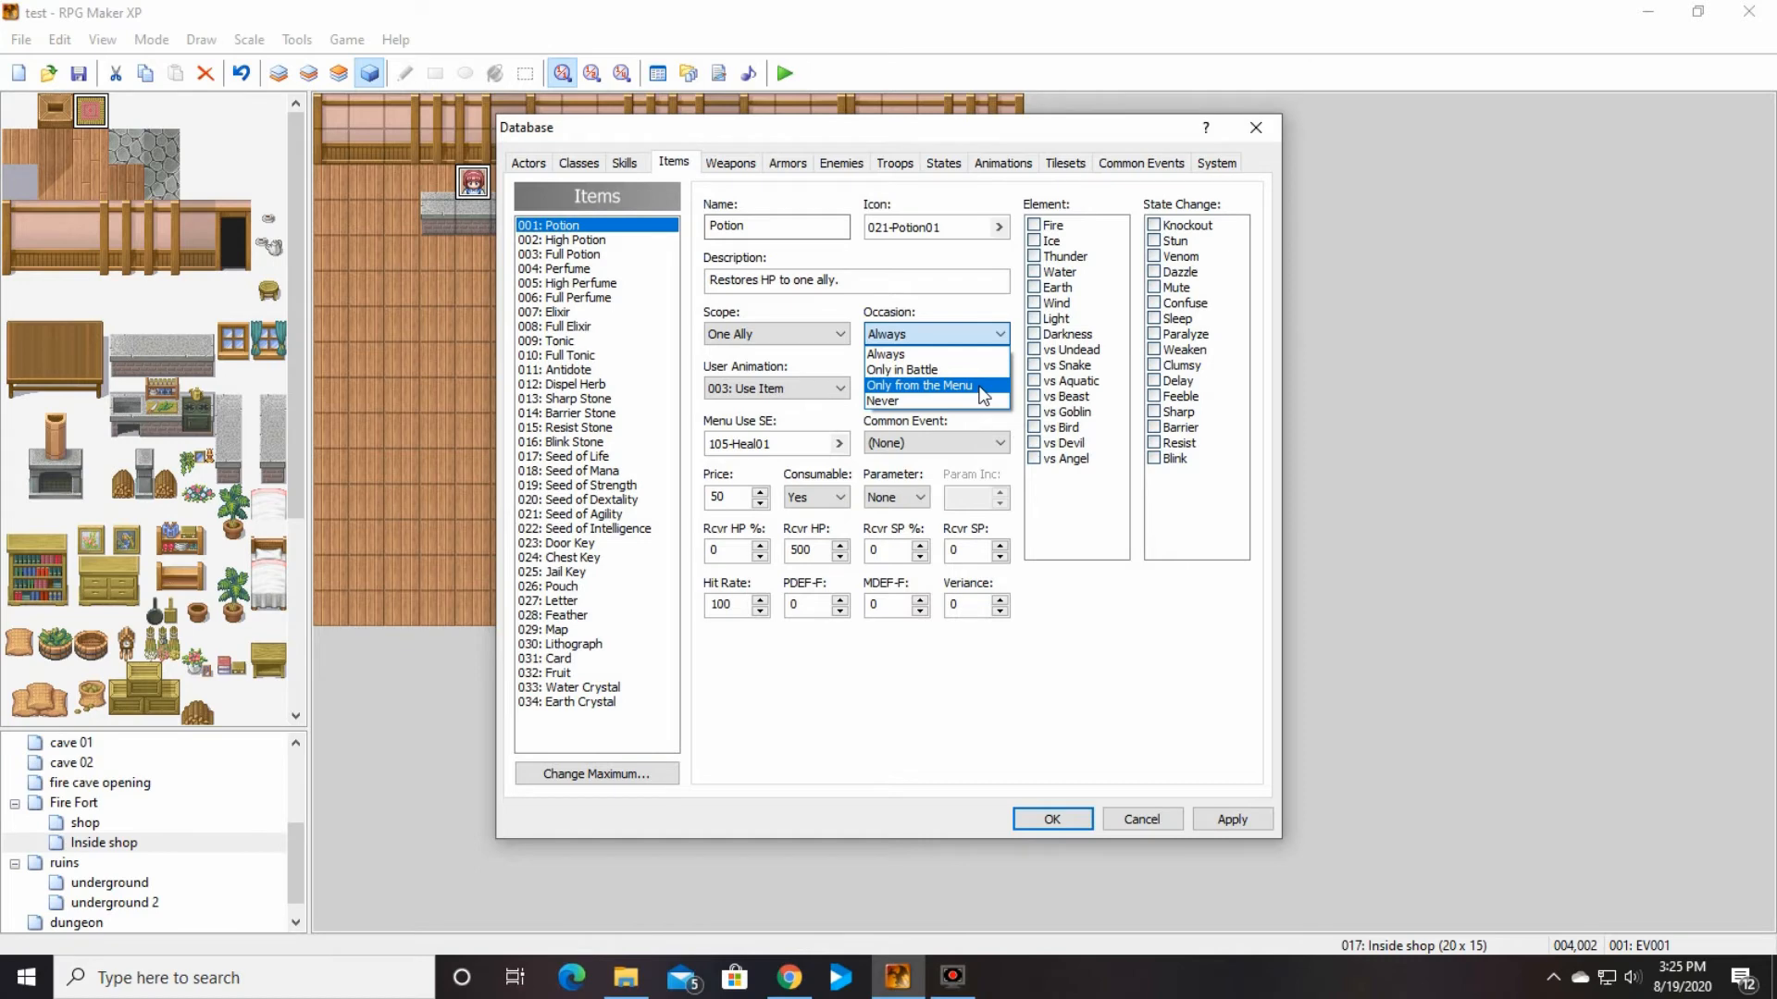
click(1003, 335)
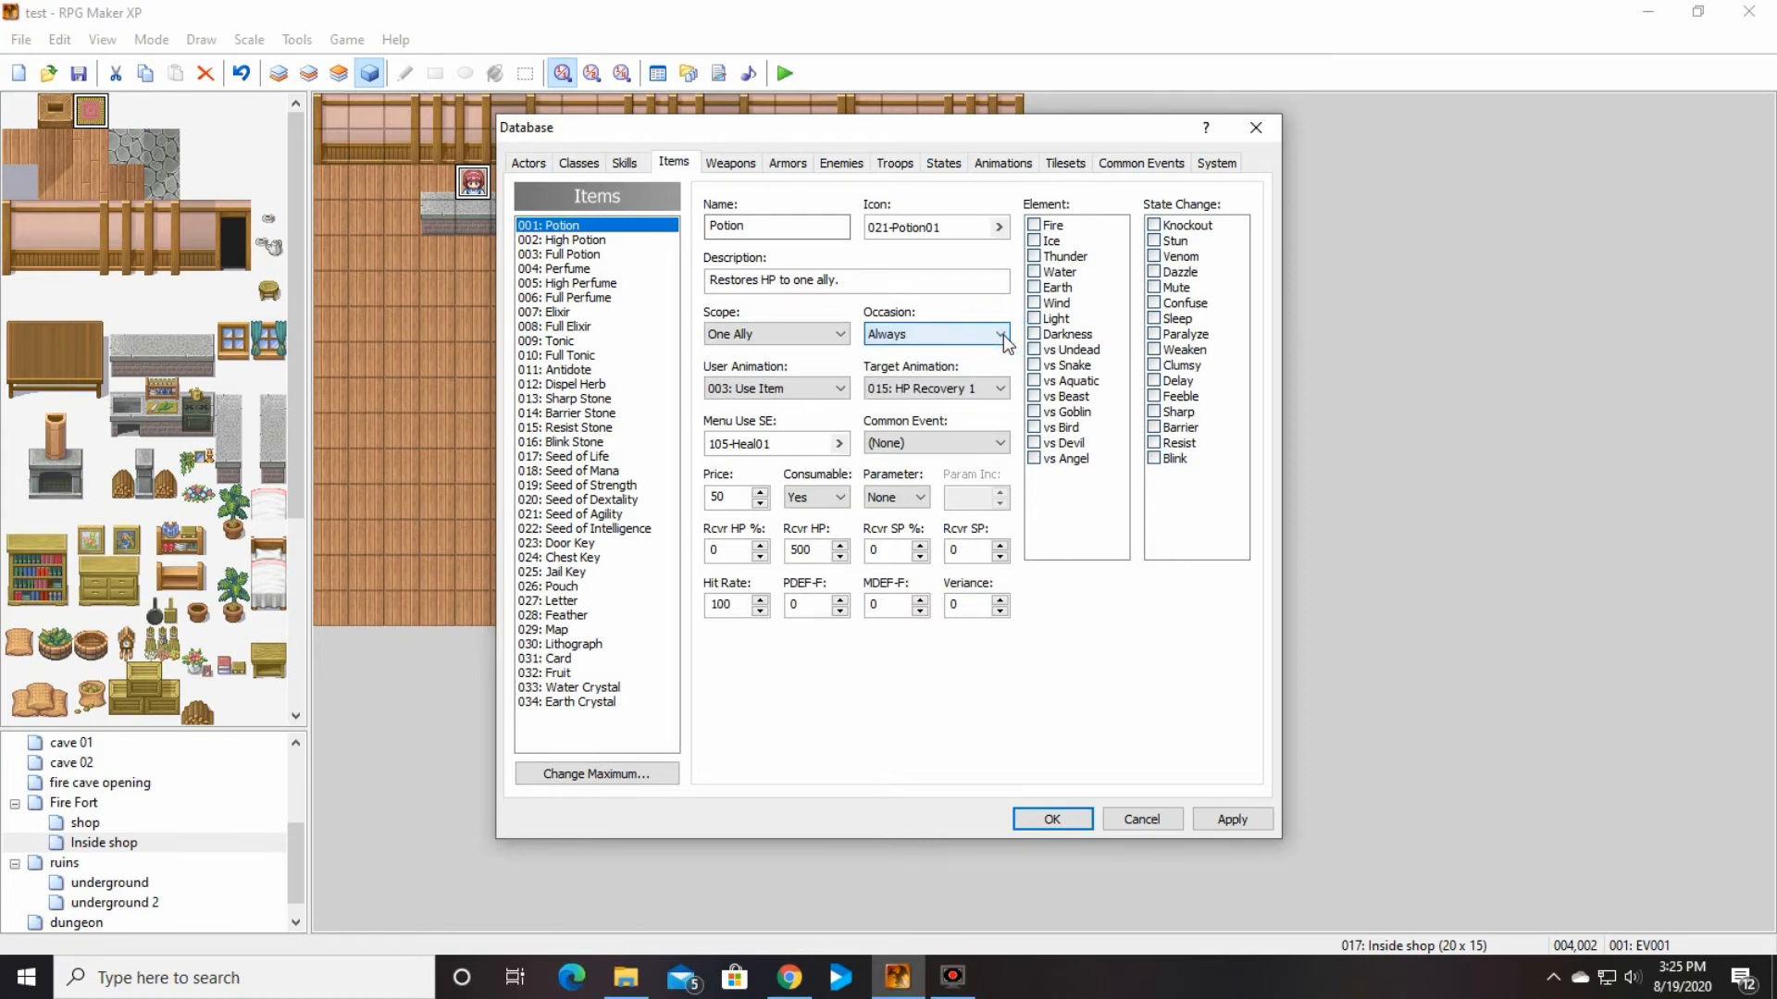
Step: Examine the Potion's Occasion choices and its list of User Animation options
click(1003, 335)
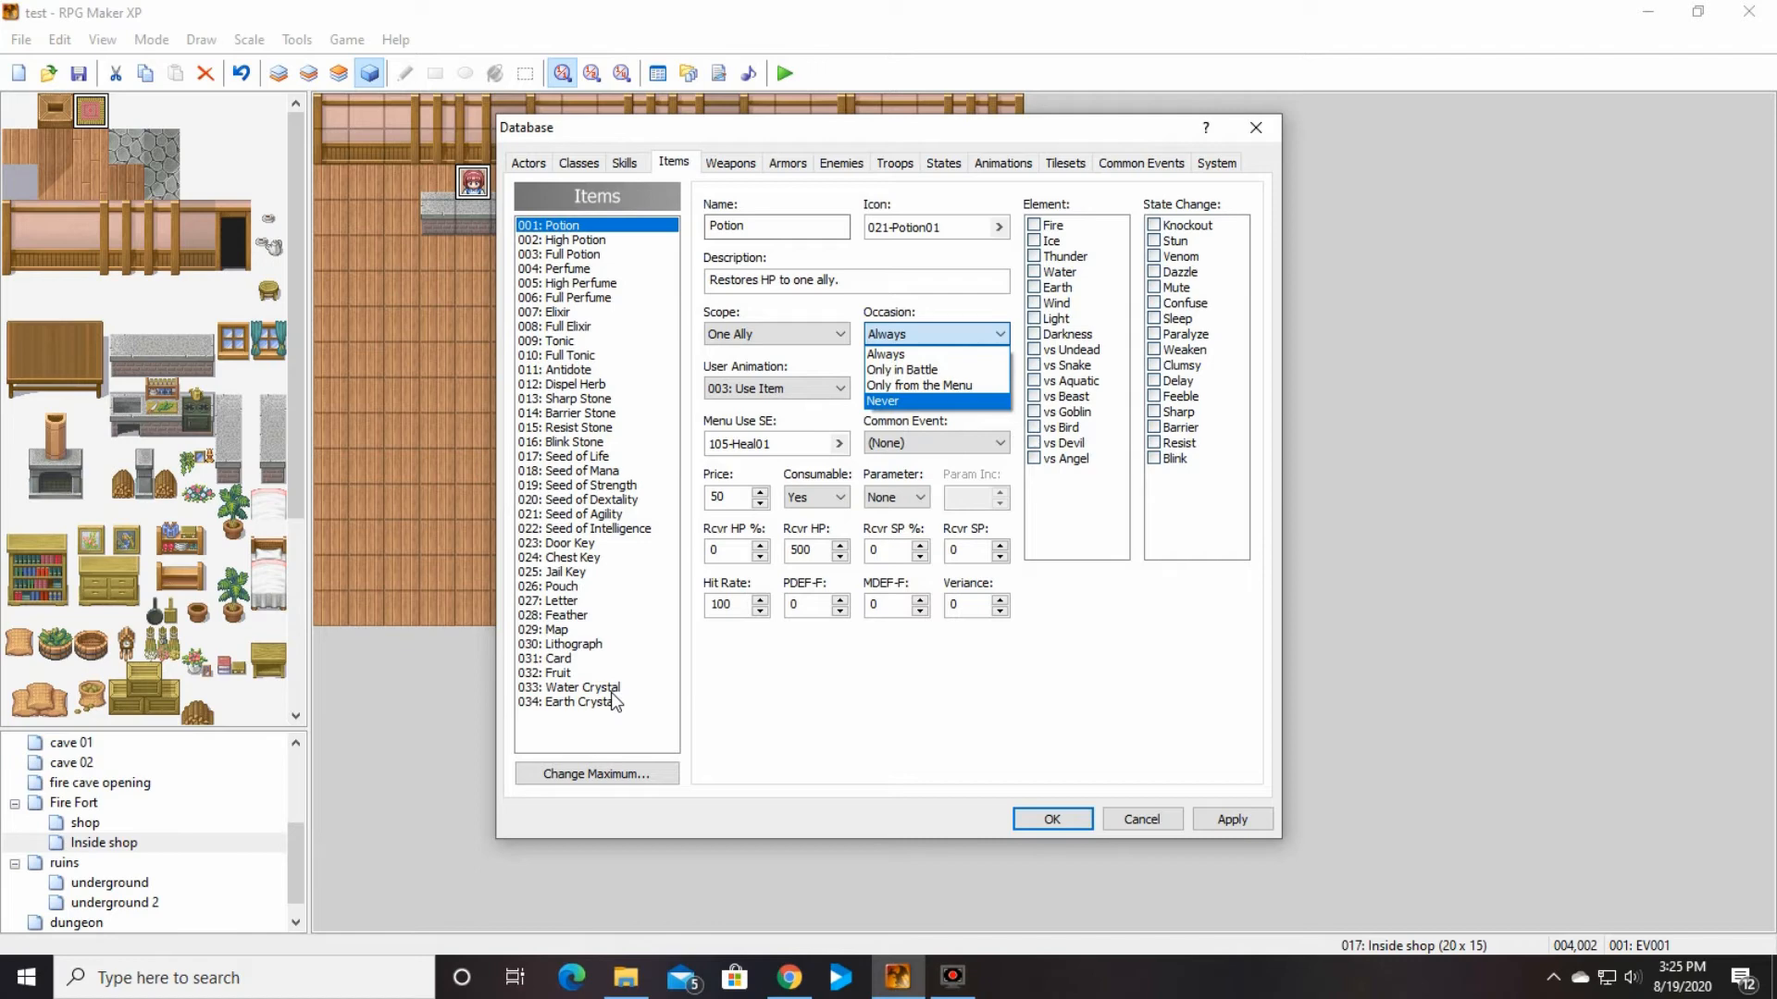
click(970, 333)
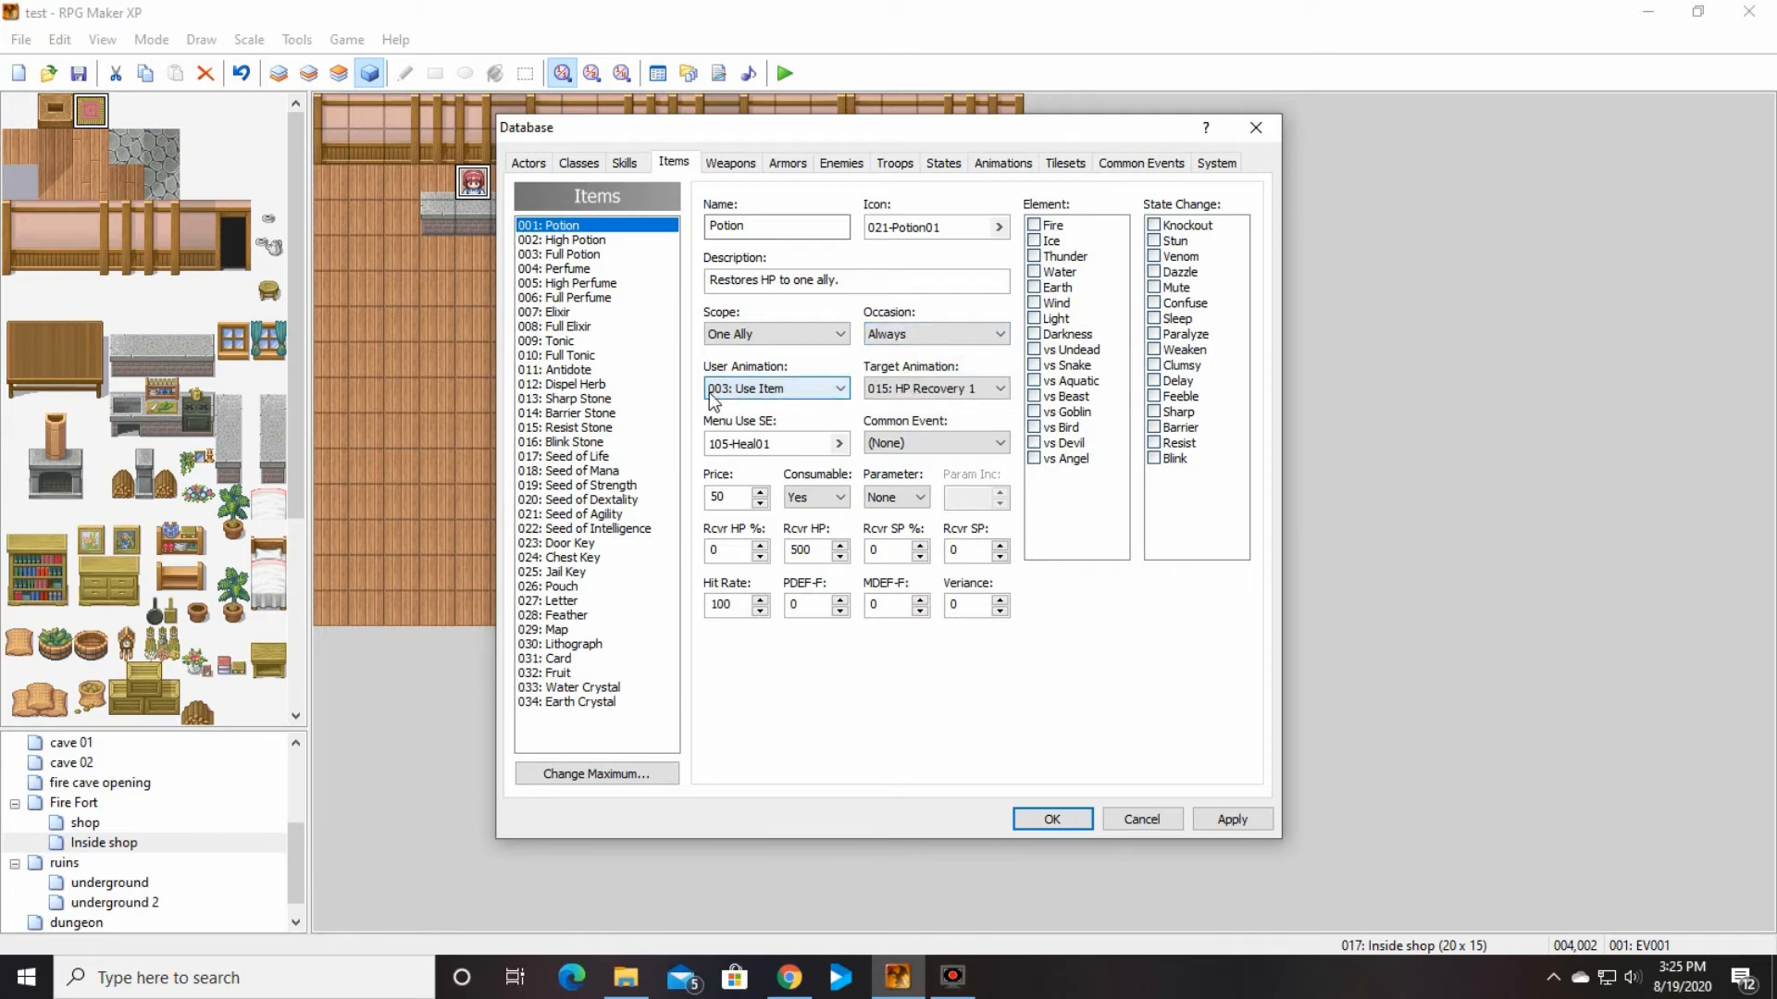
click(838, 390)
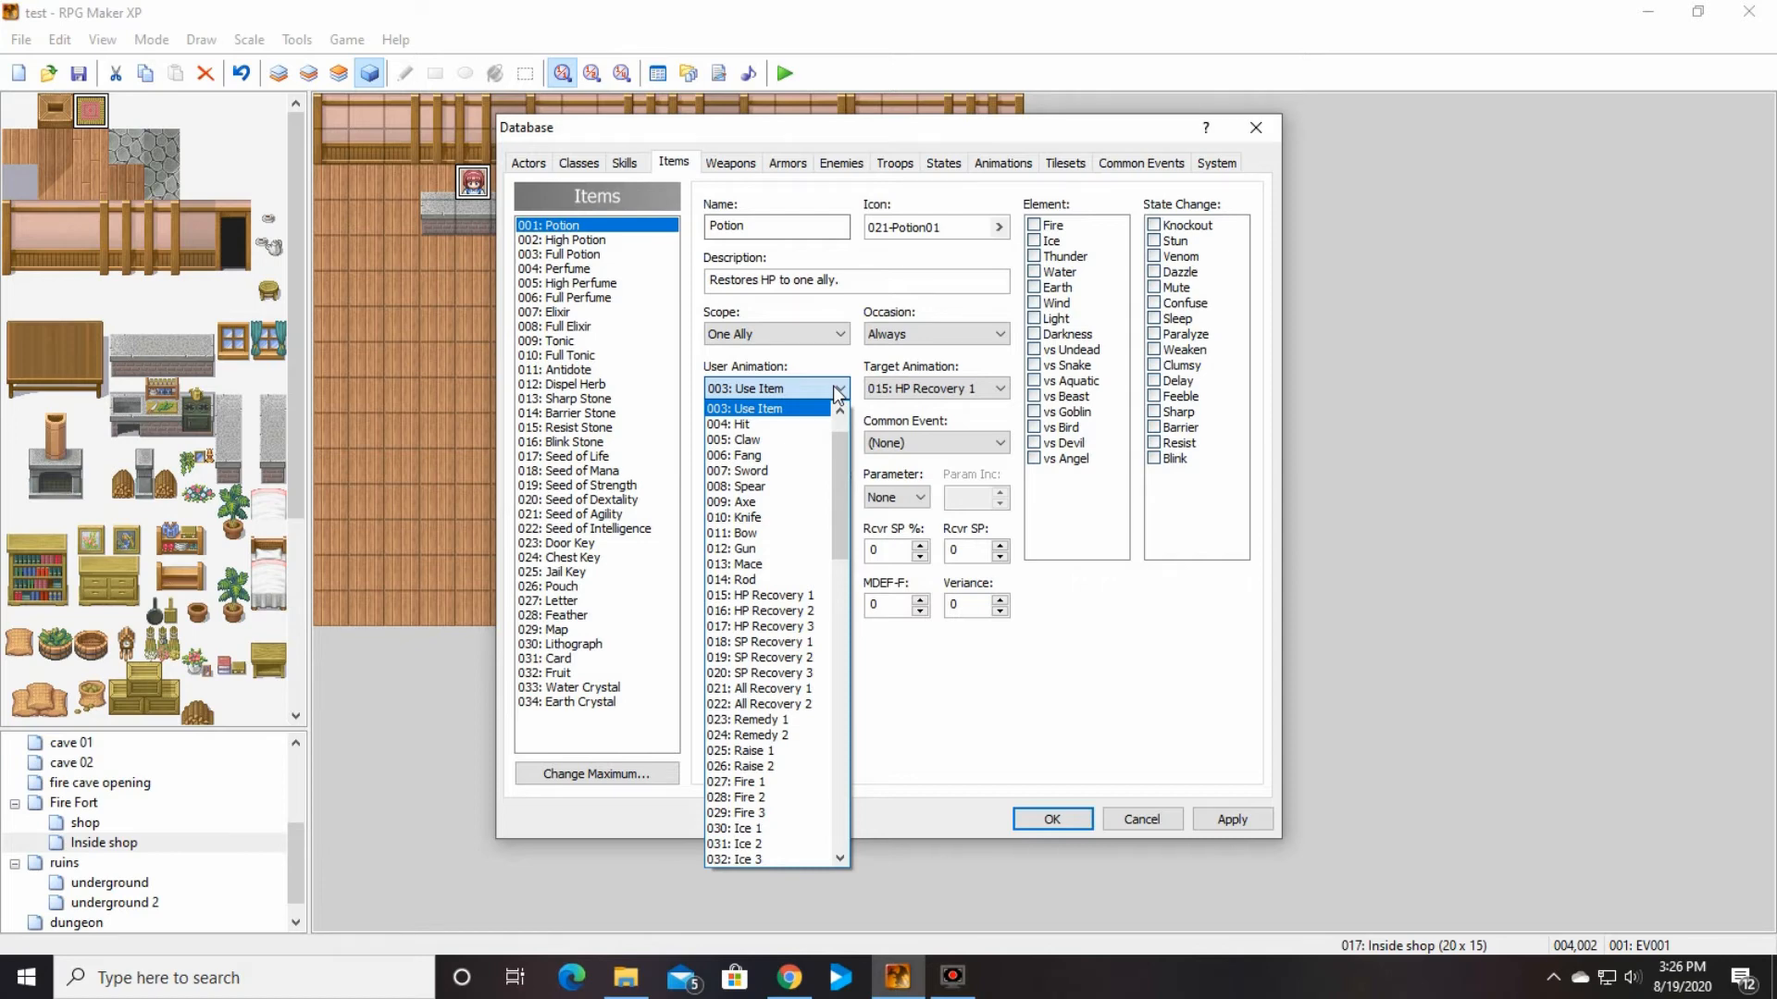
click(835, 393)
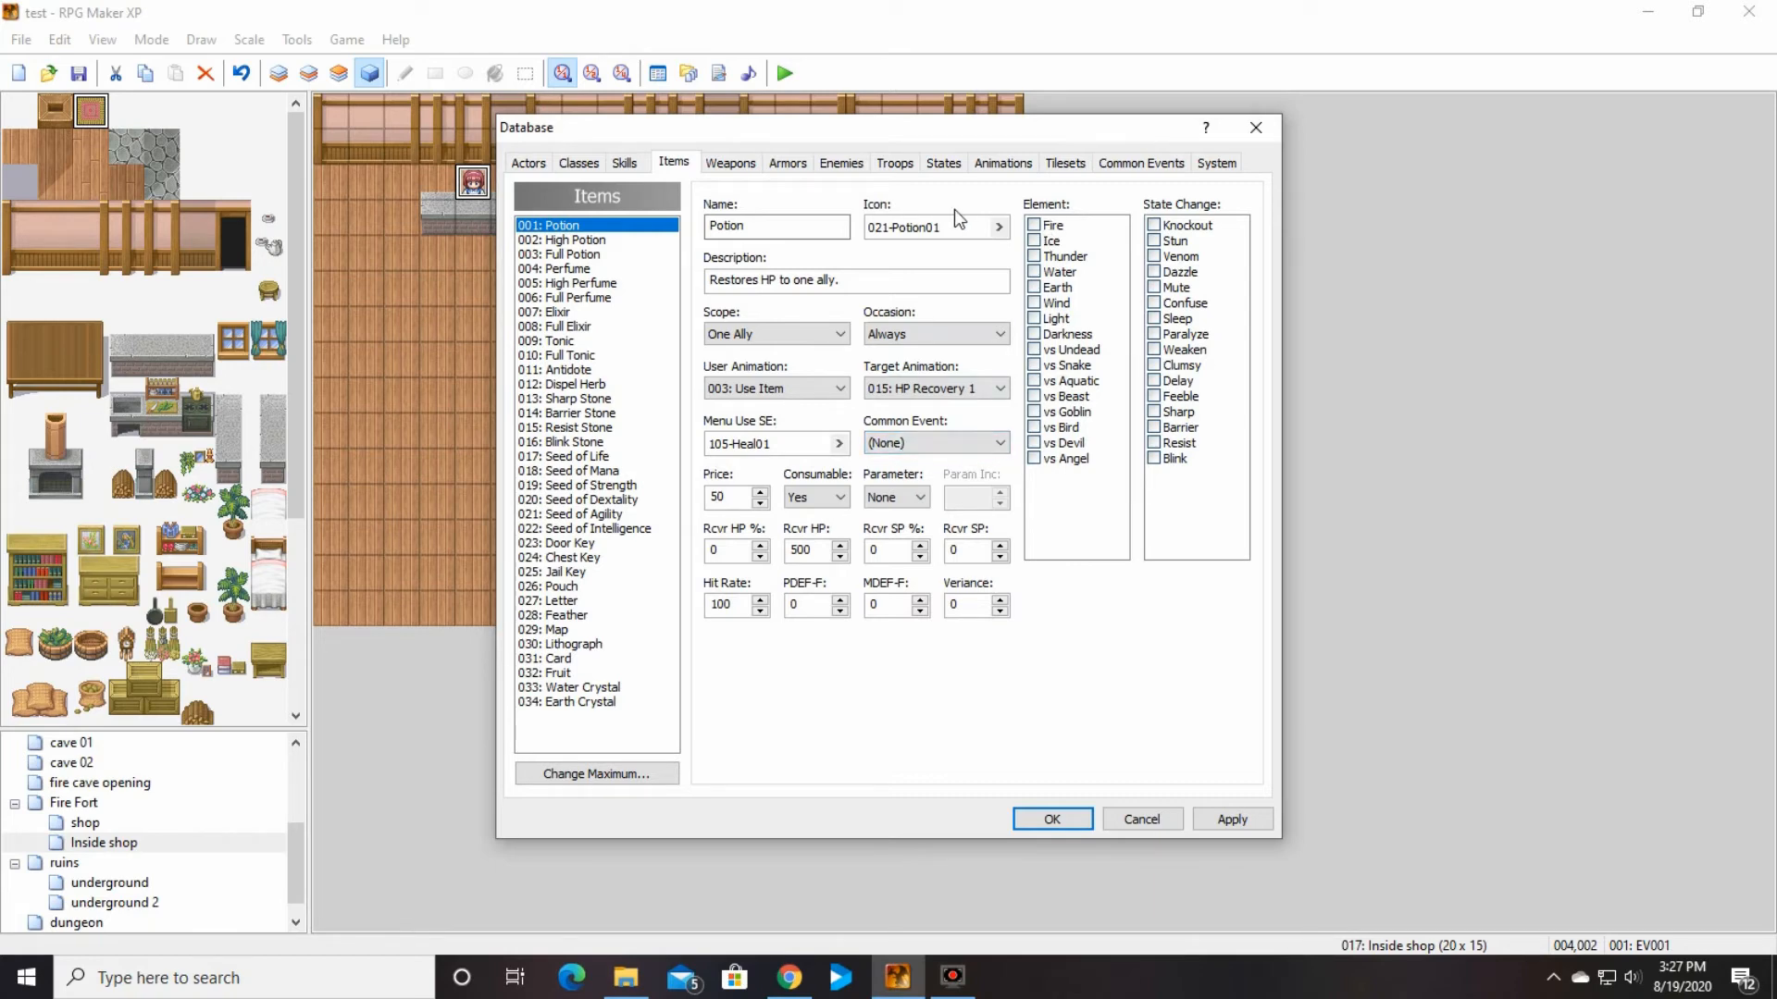
Step: Name the first common event in the database "switch" and set its trigger to Parallel
click(1147, 164)
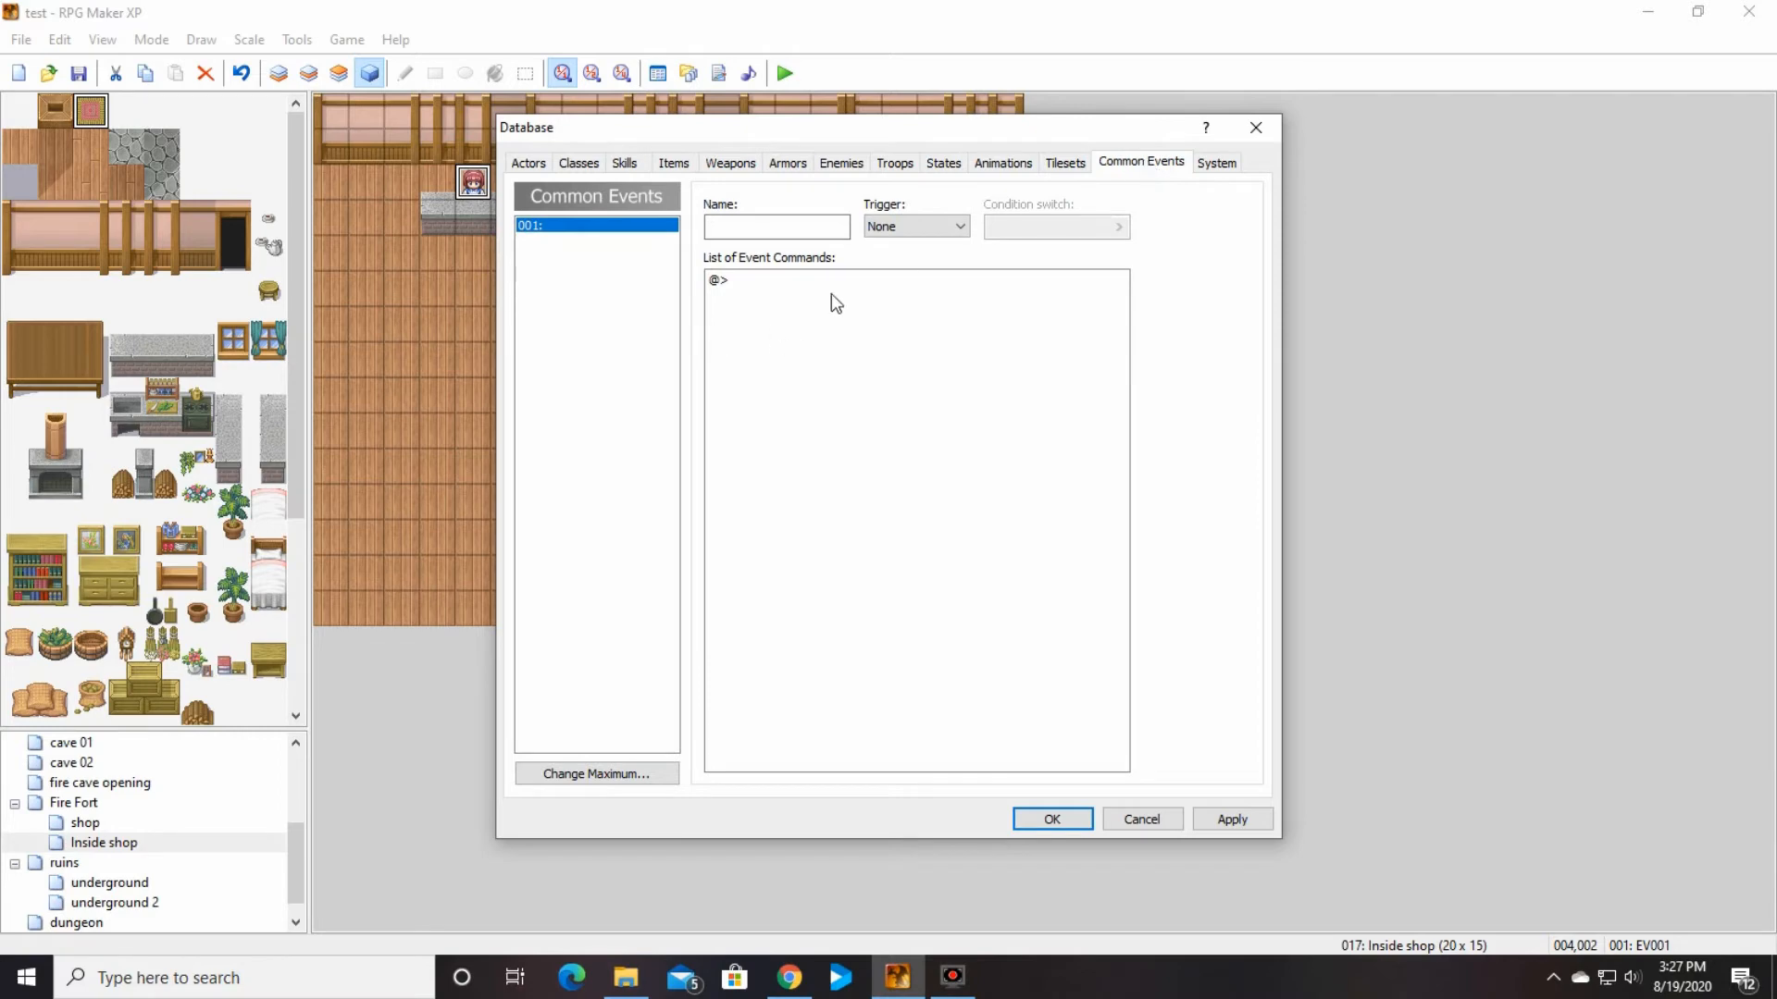
click(672, 164)
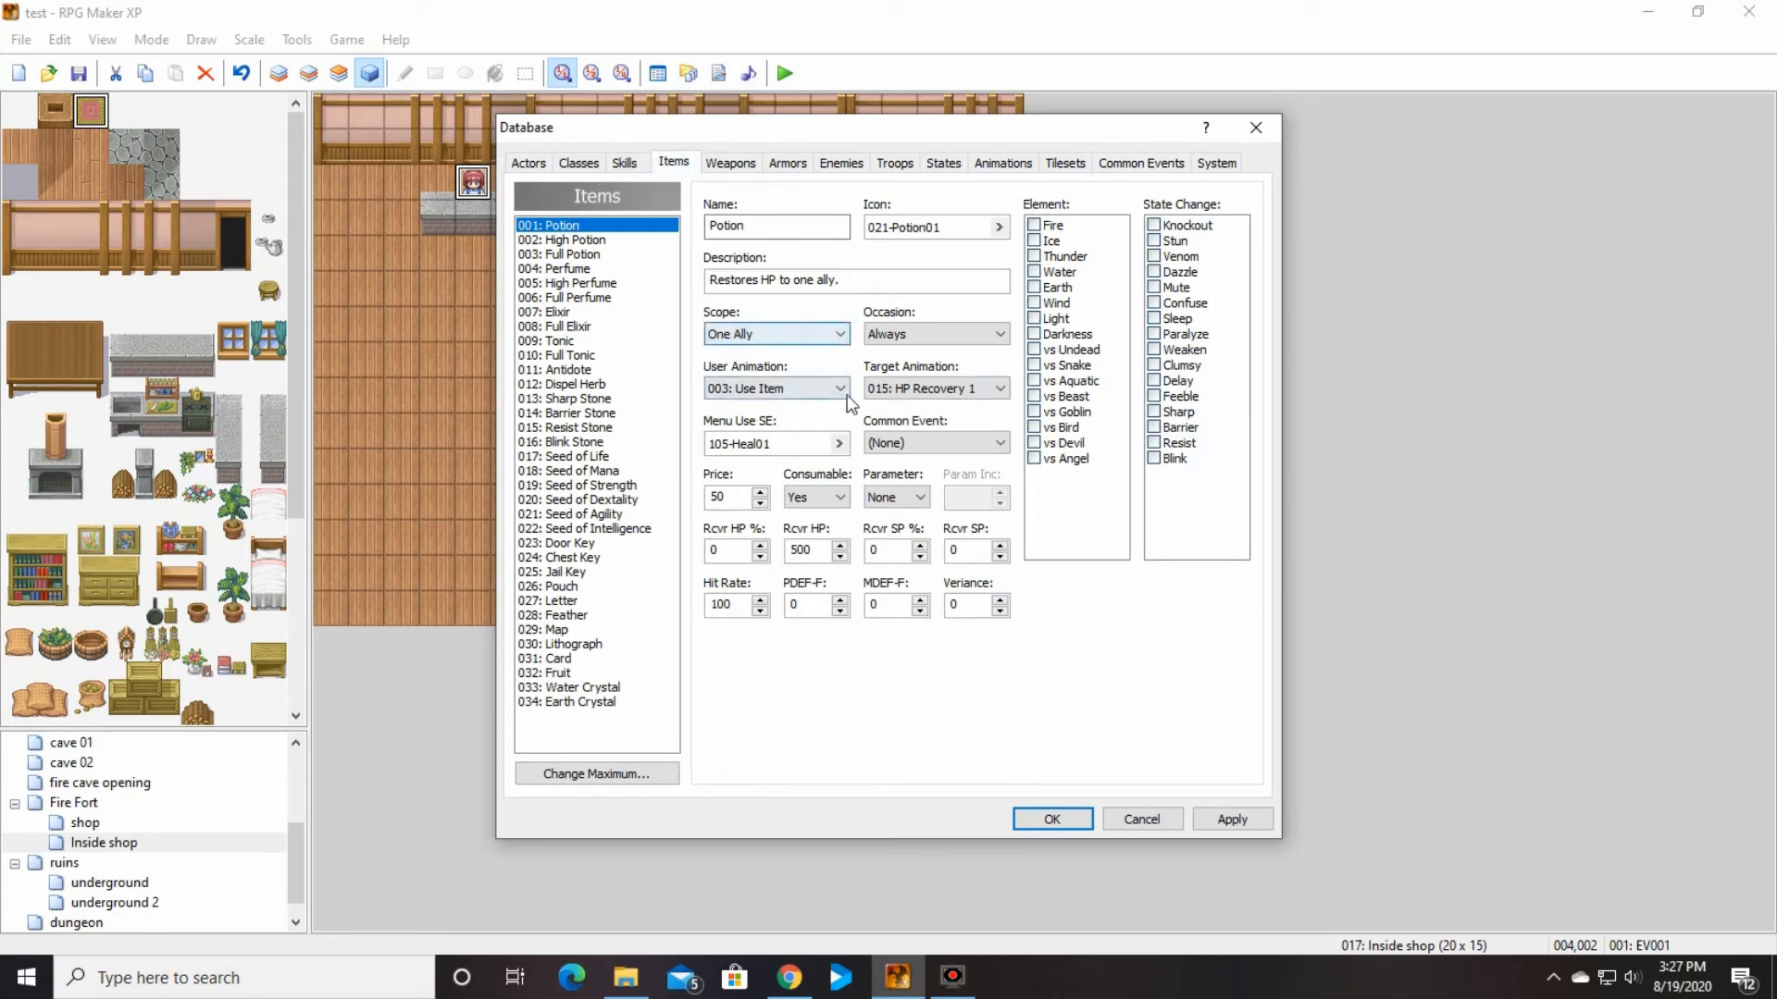
click(1140, 163)
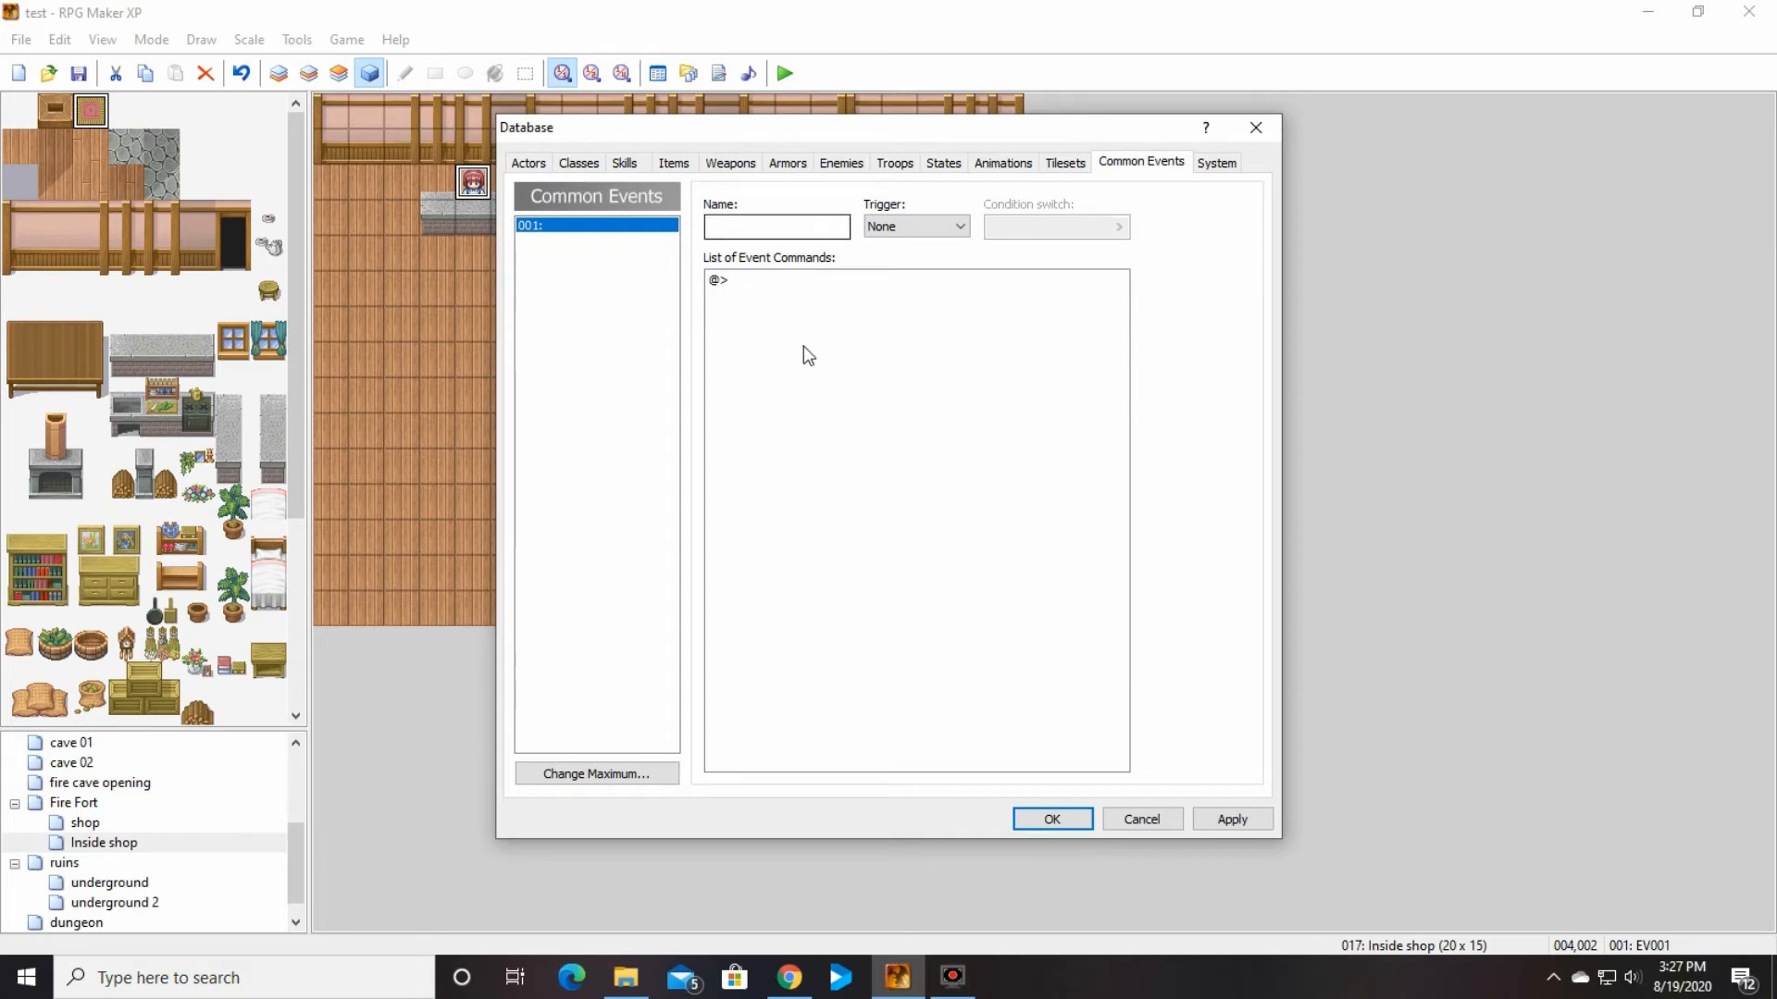
click(772, 226)
text(switch)
click(949, 229)
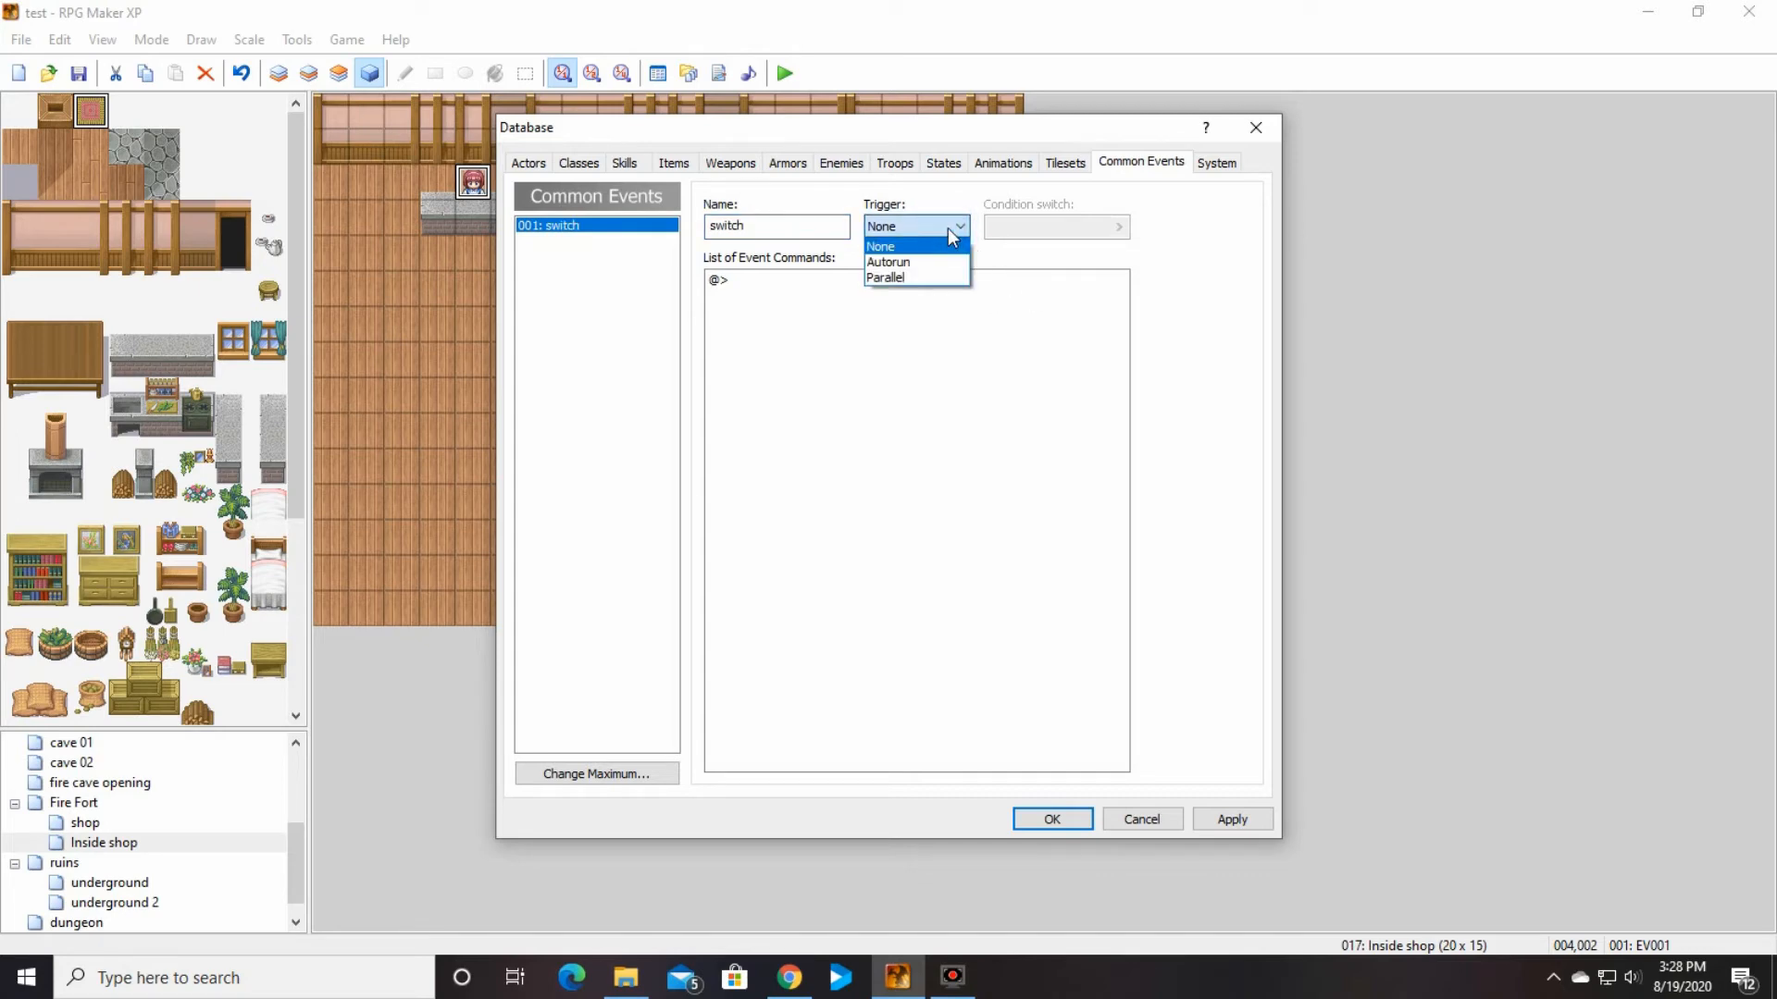
click(951, 277)
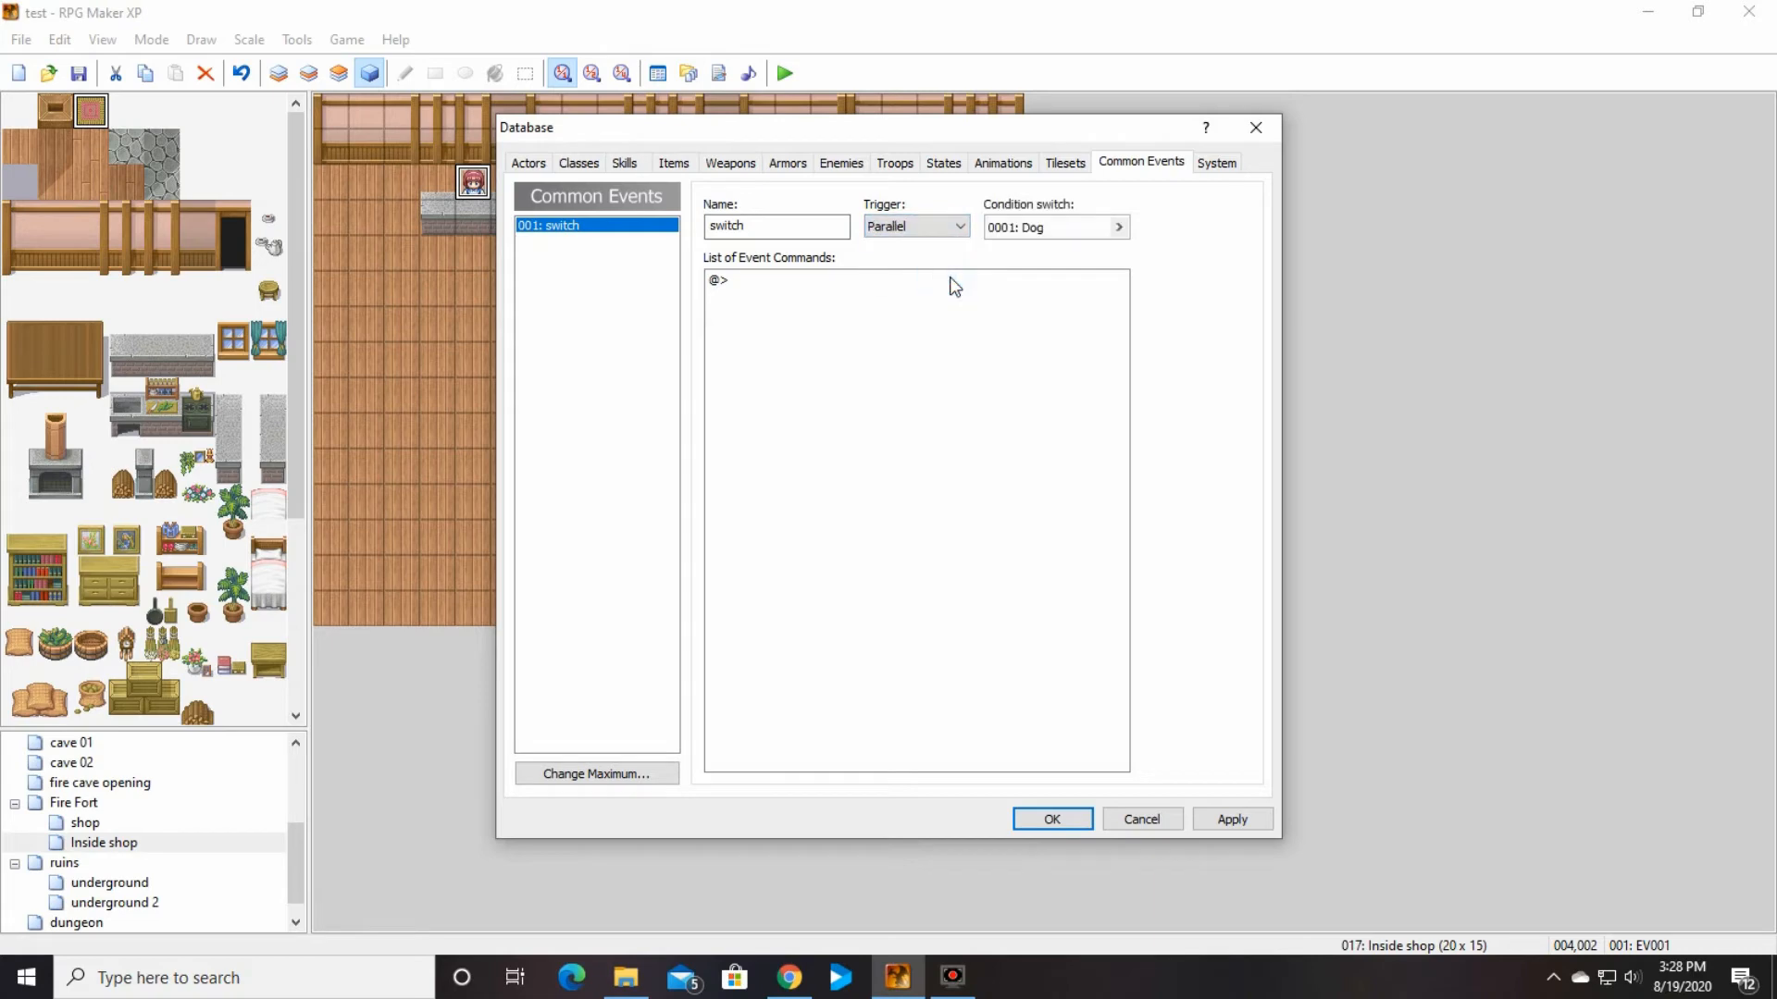
Step: Examine the switches available as the common event's condition switch, leaving the selection at Dog
click(1120, 228)
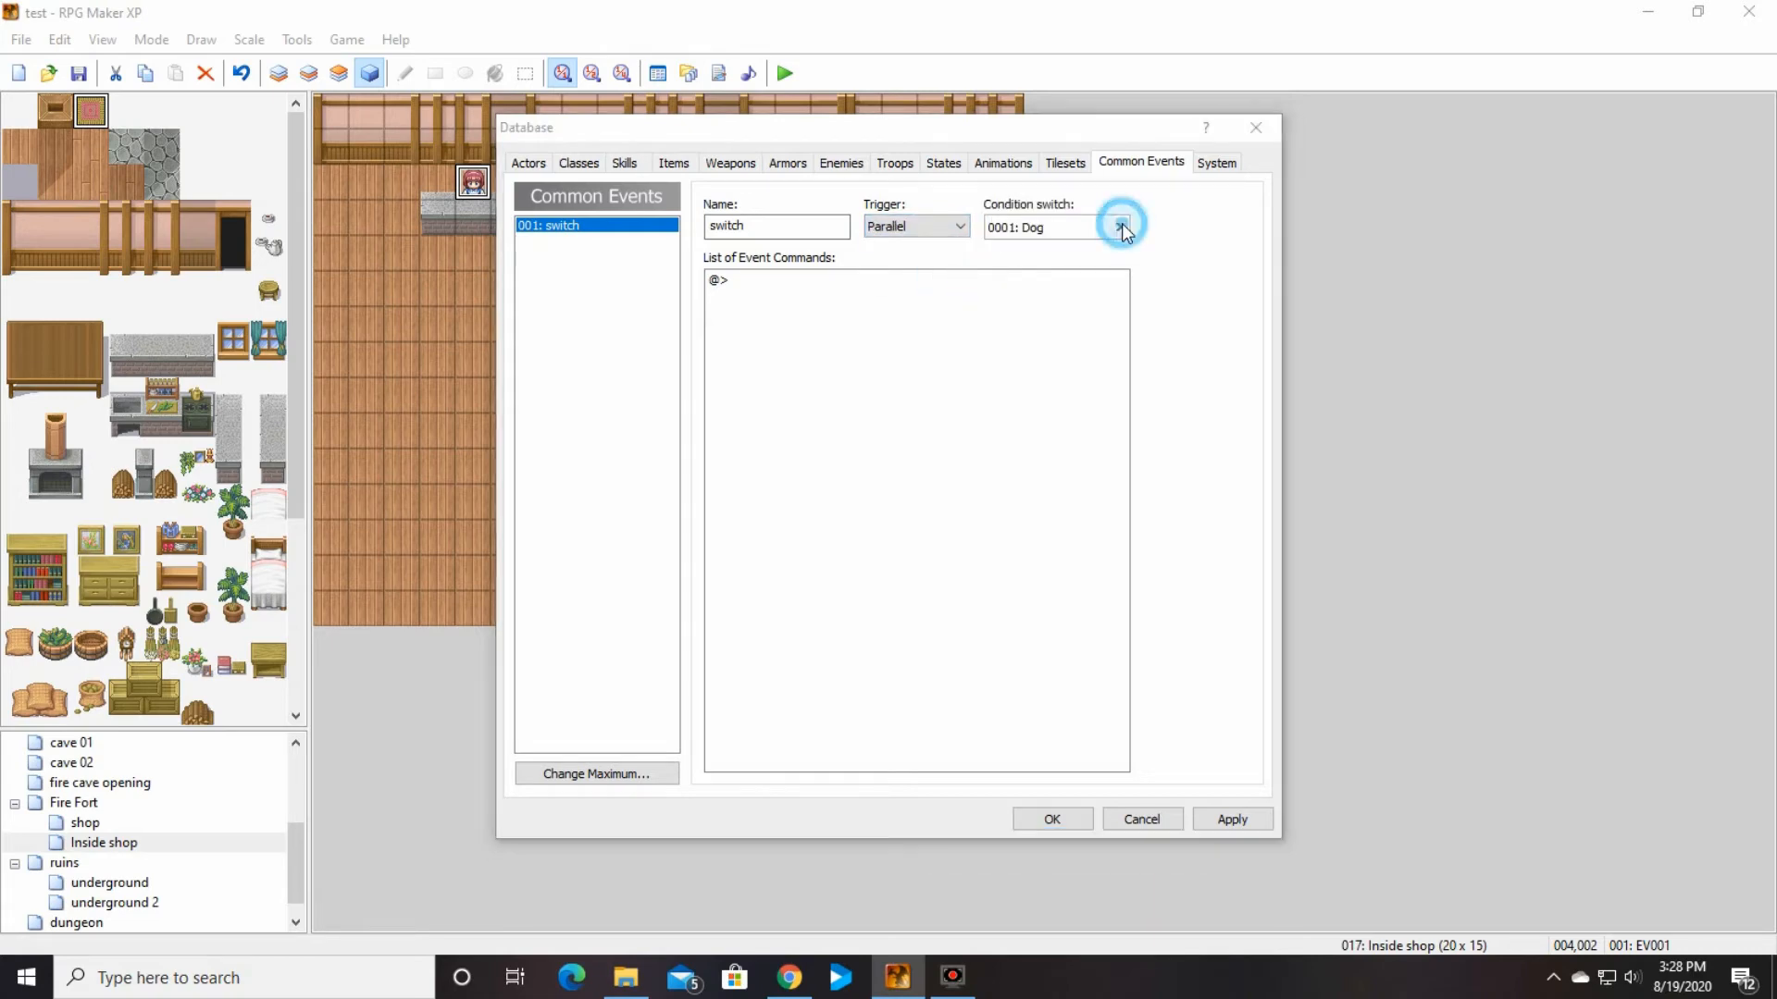
click(921, 469)
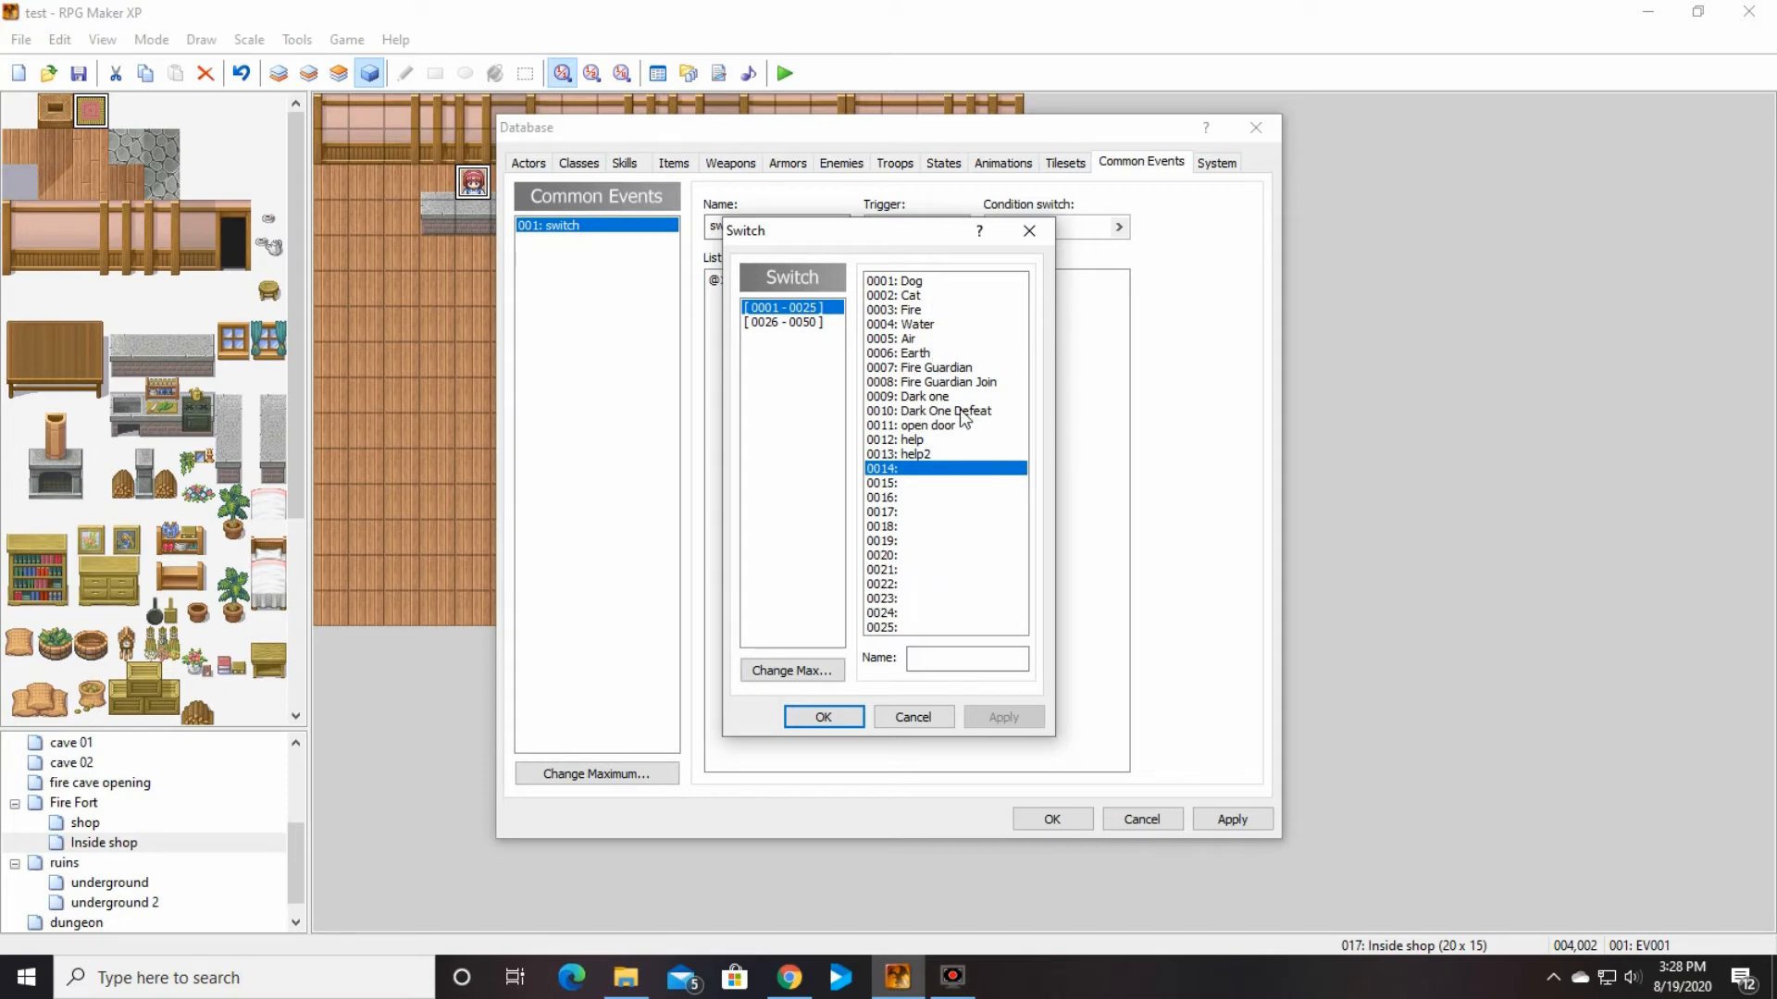
click(924, 720)
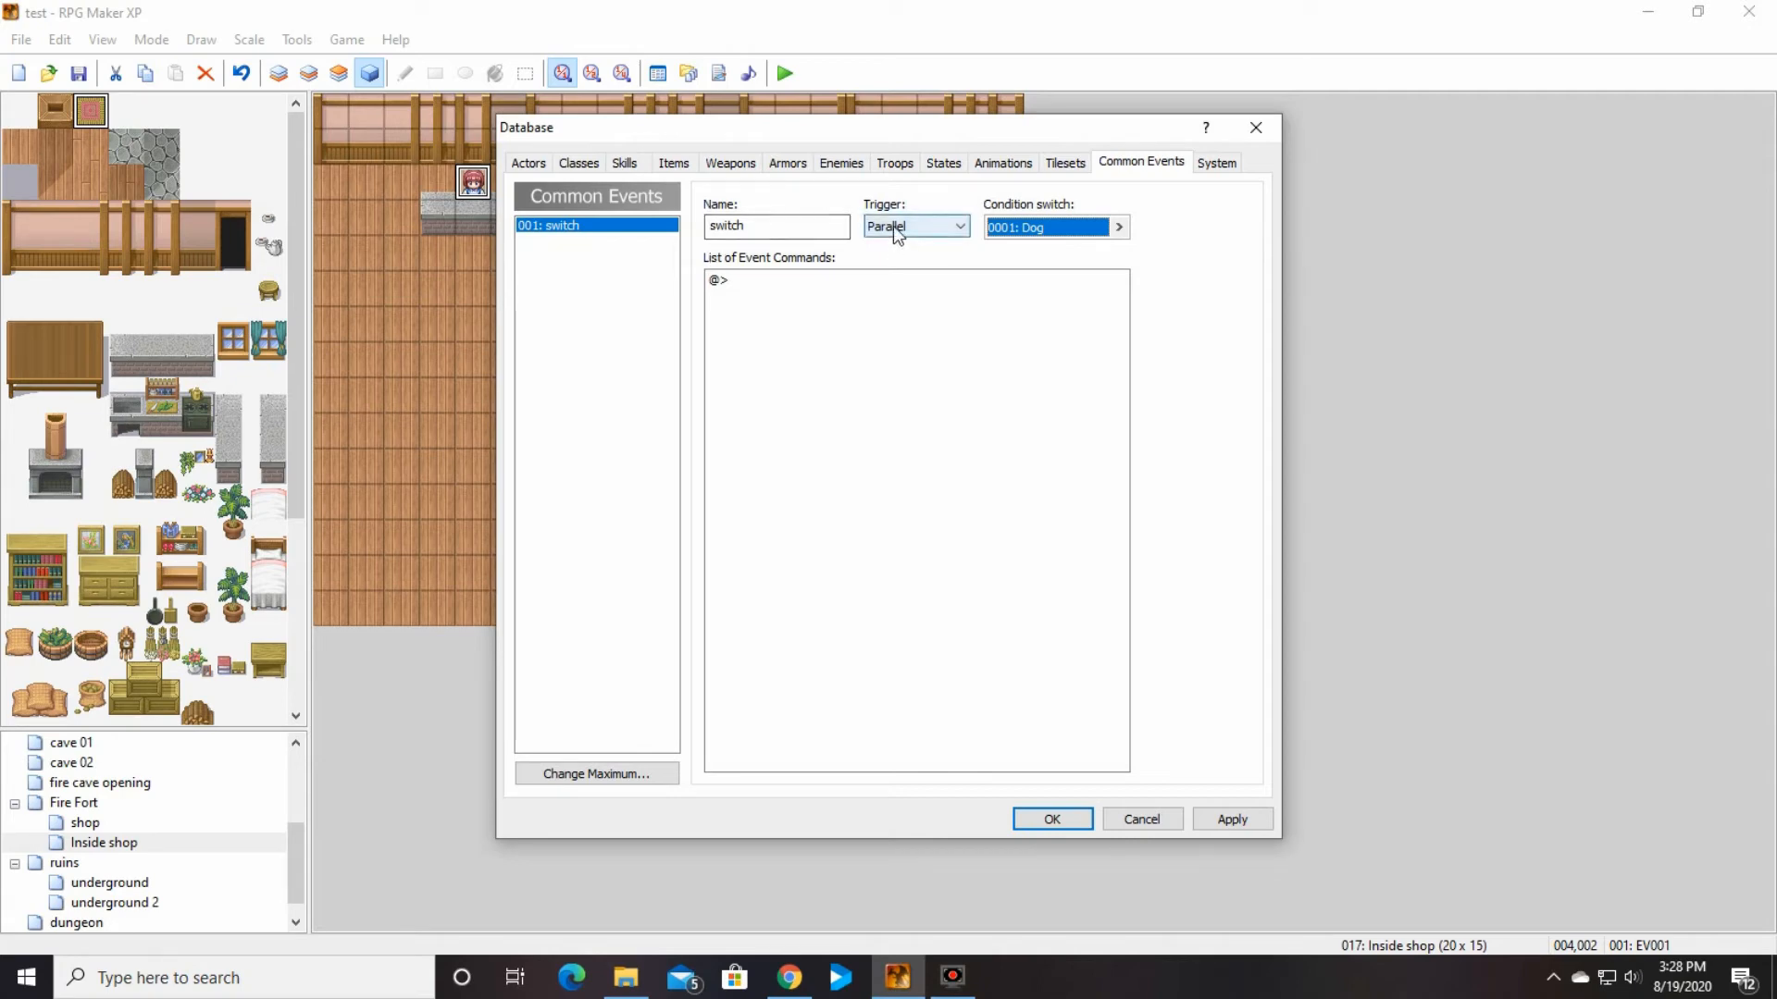
Step: Add a Show Text command reading "you're awesome!" to the switch common event and set its trigger to None
click(680, 169)
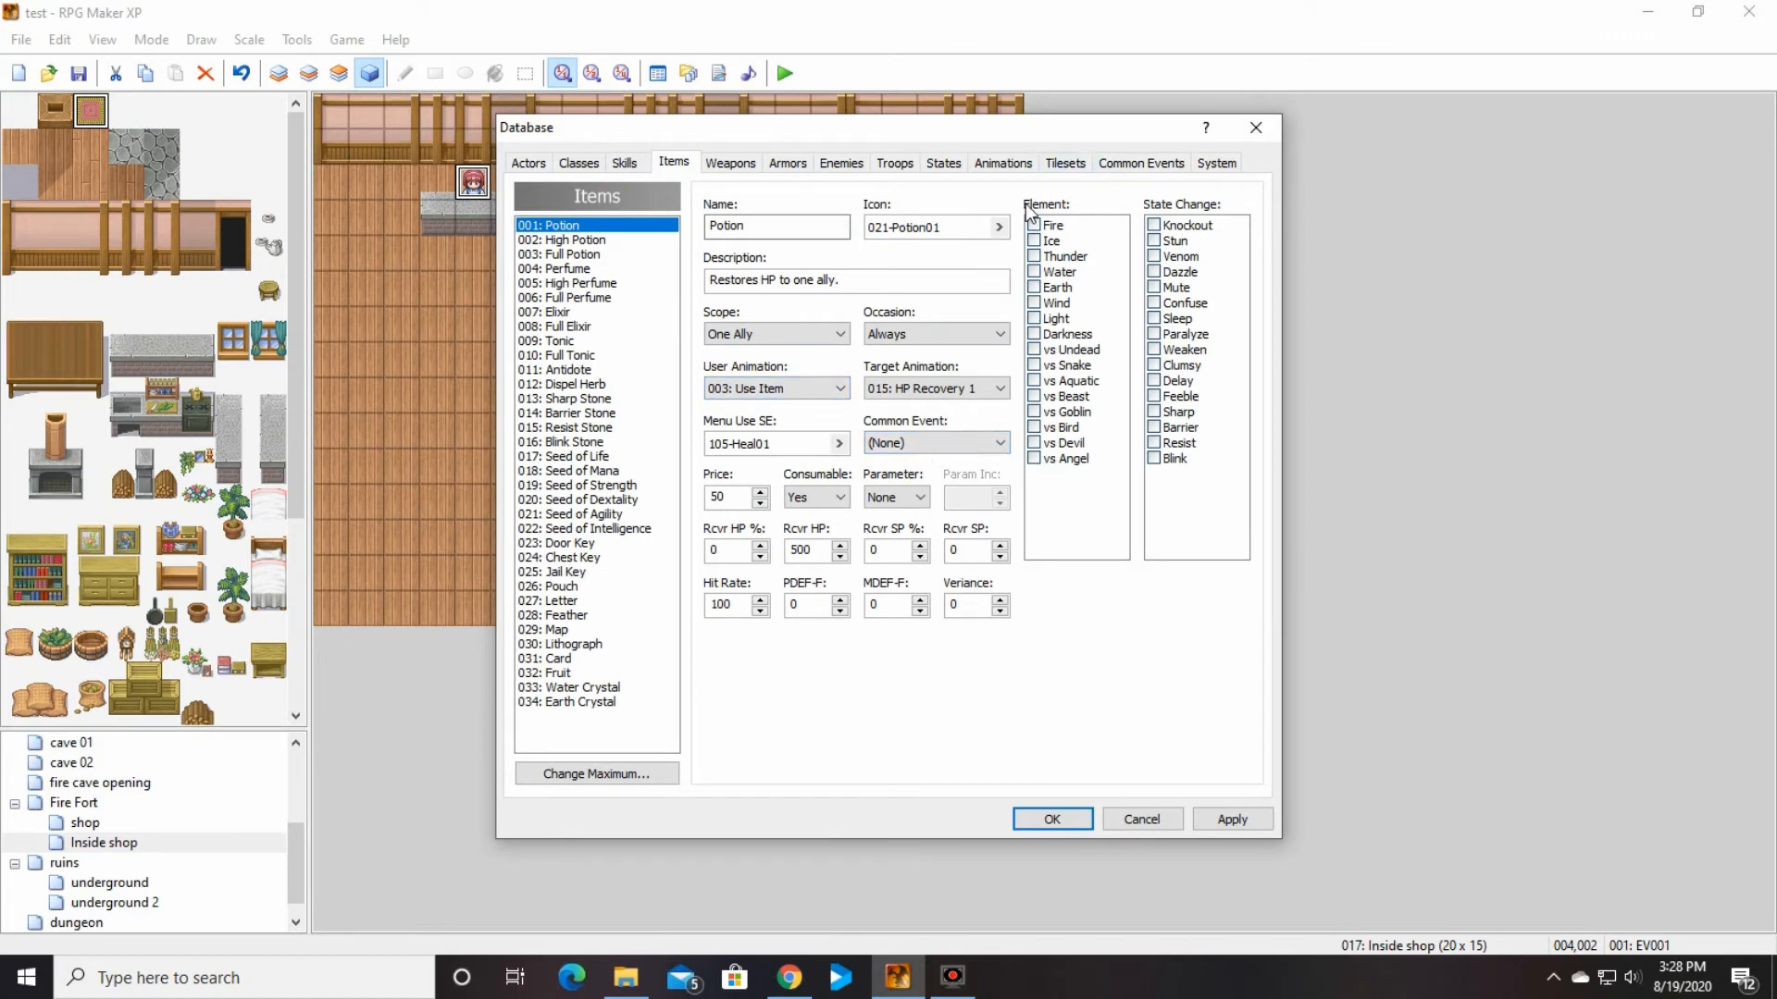
click(1120, 166)
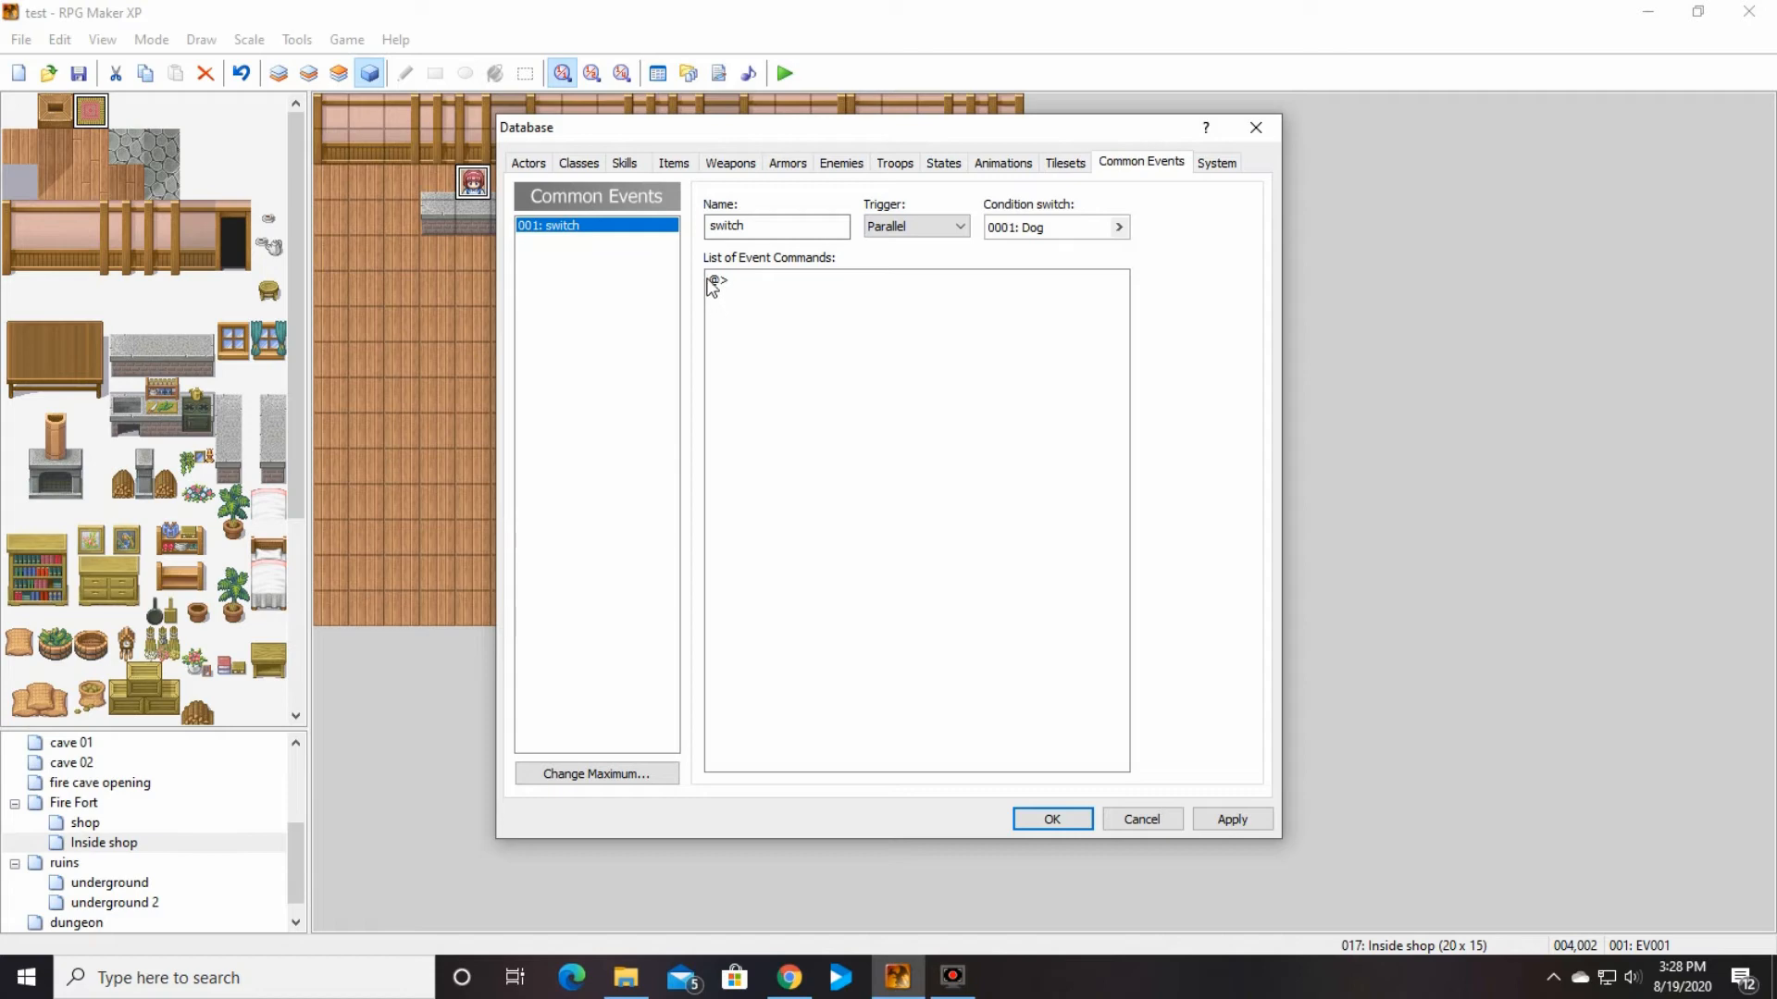
click(741, 285)
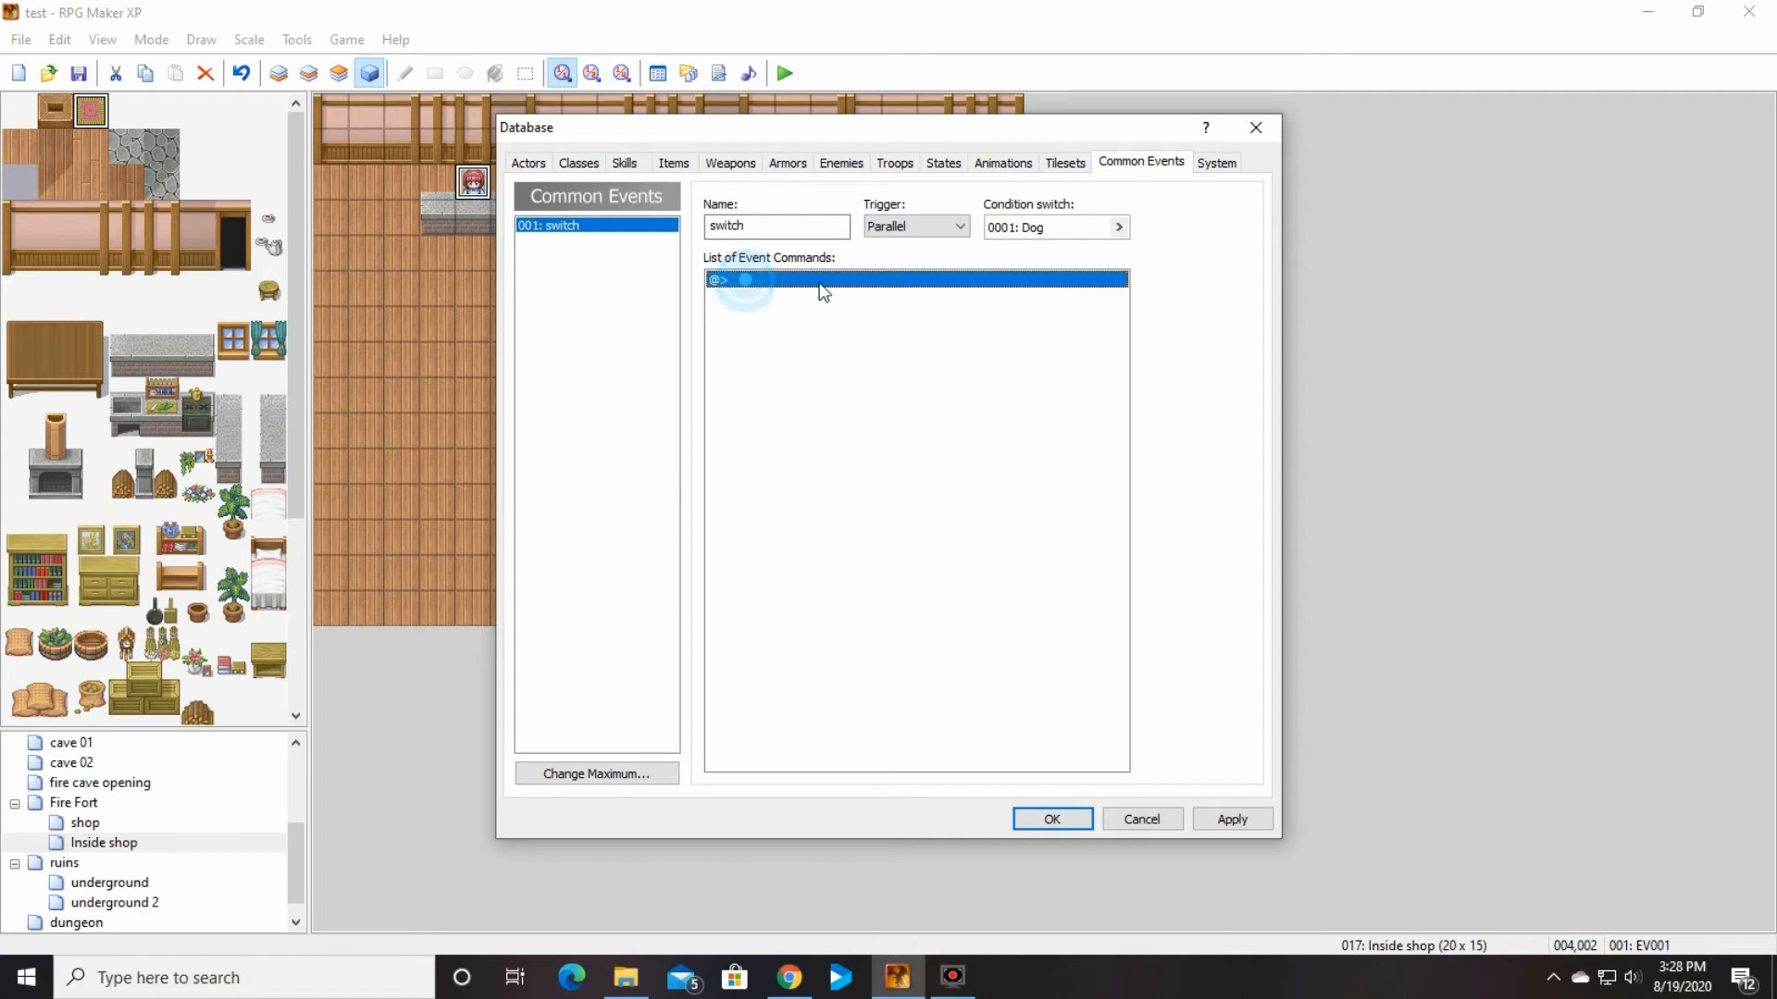
double_click(818, 285)
click(749, 315)
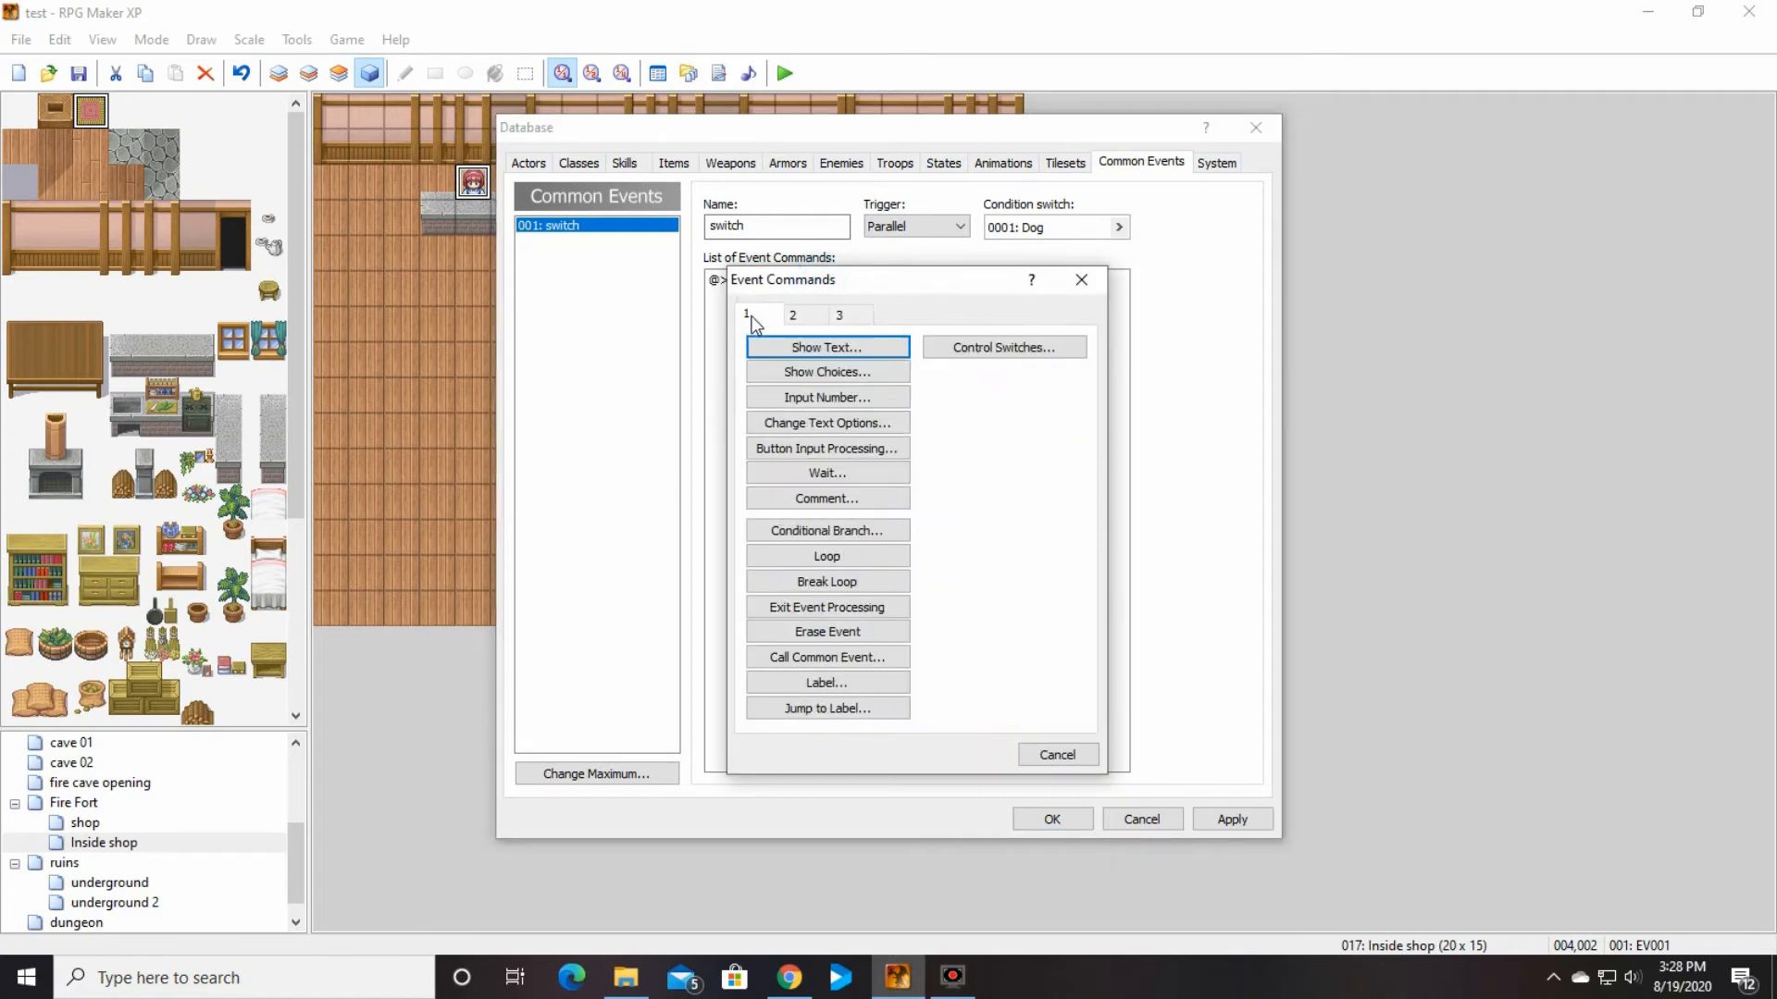
click(805, 347)
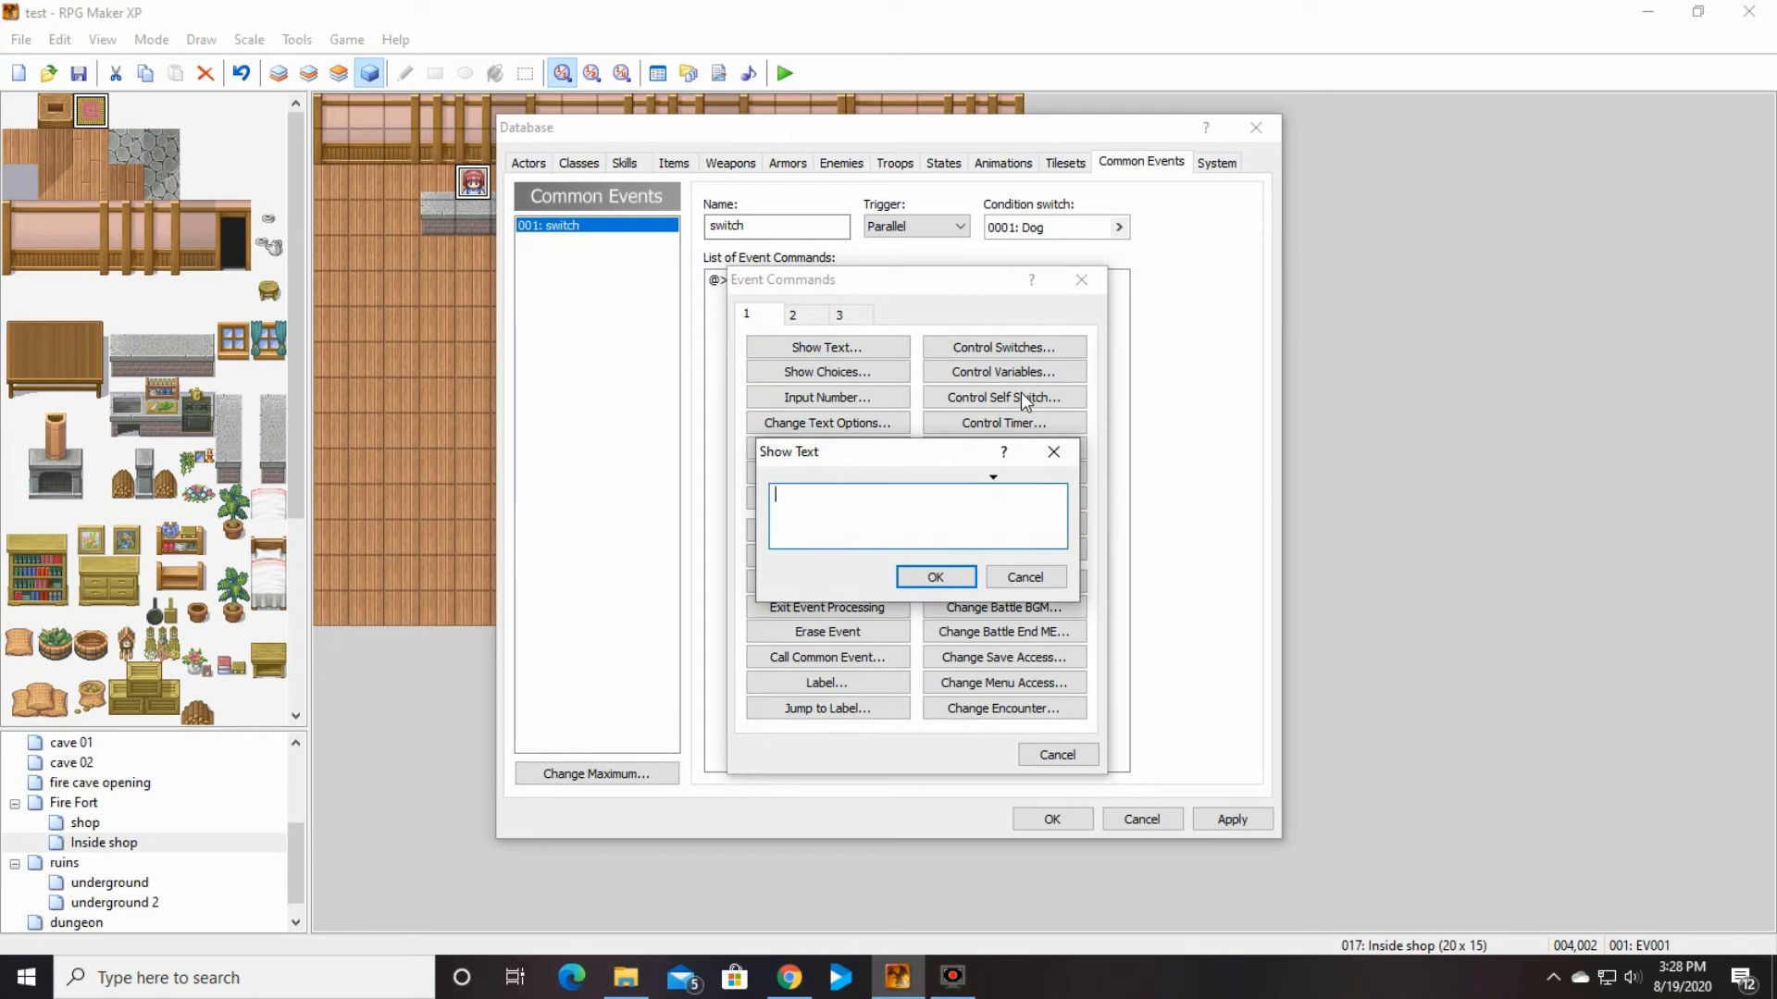
text(you're awesome!)
click(956, 577)
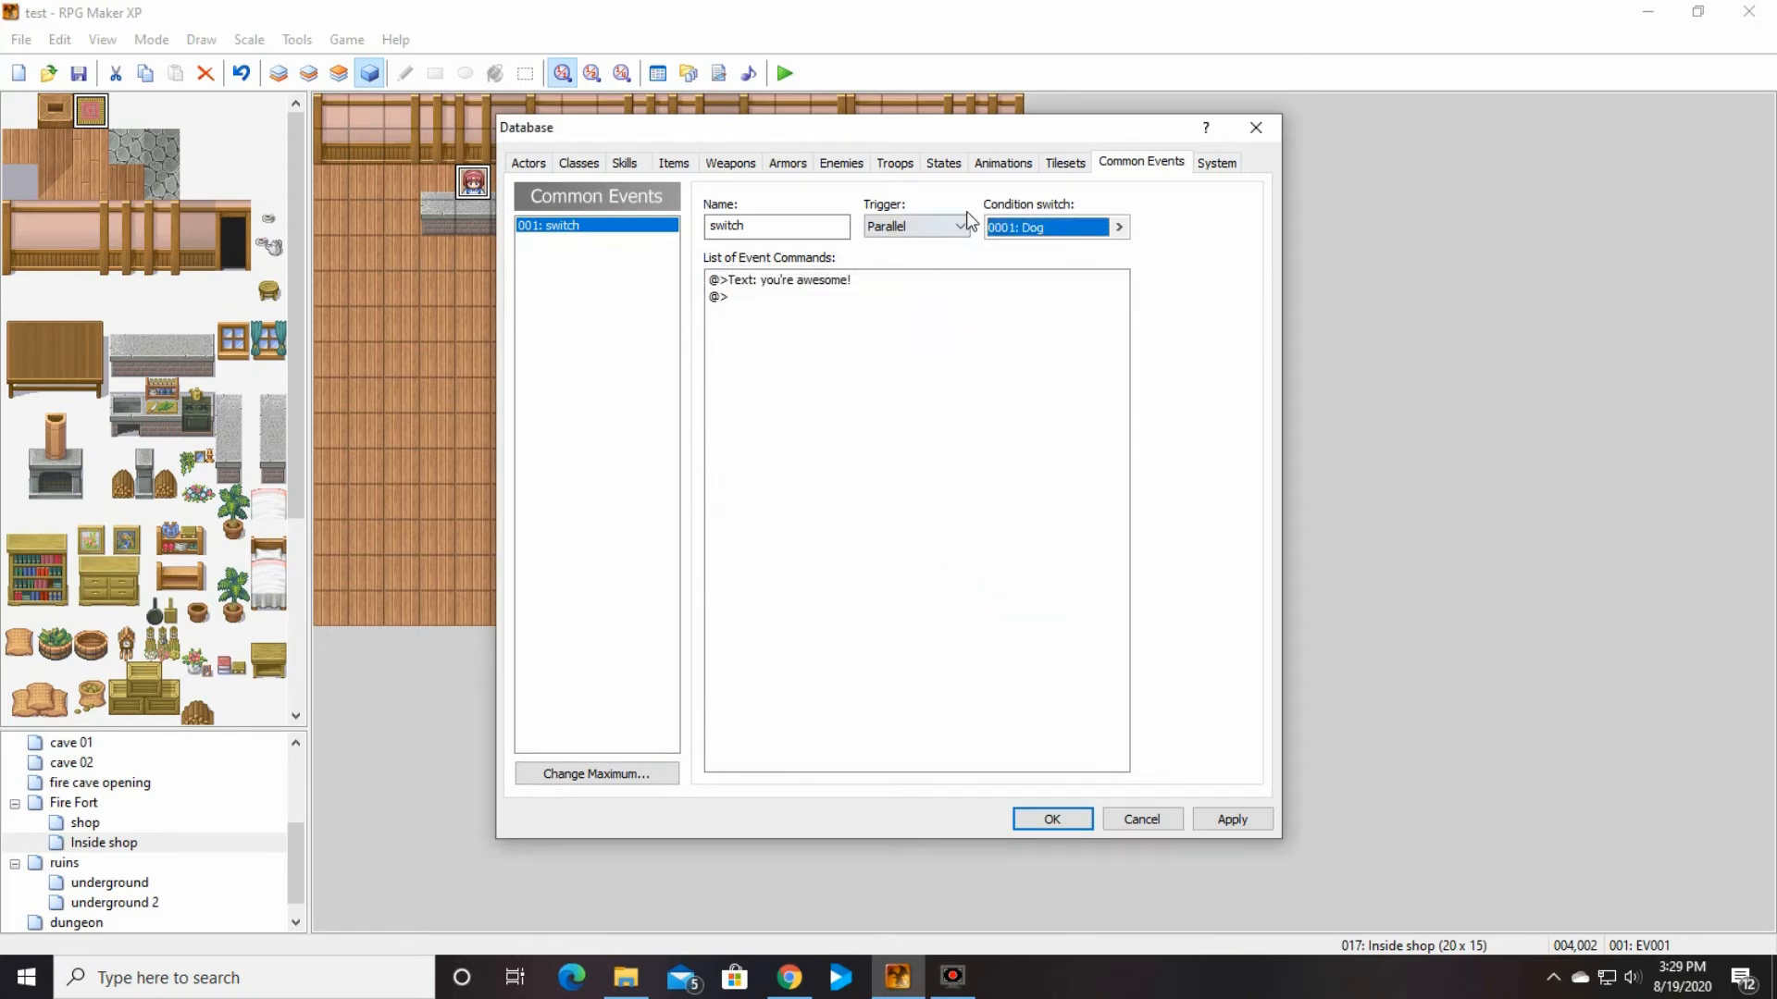
click(963, 226)
click(926, 252)
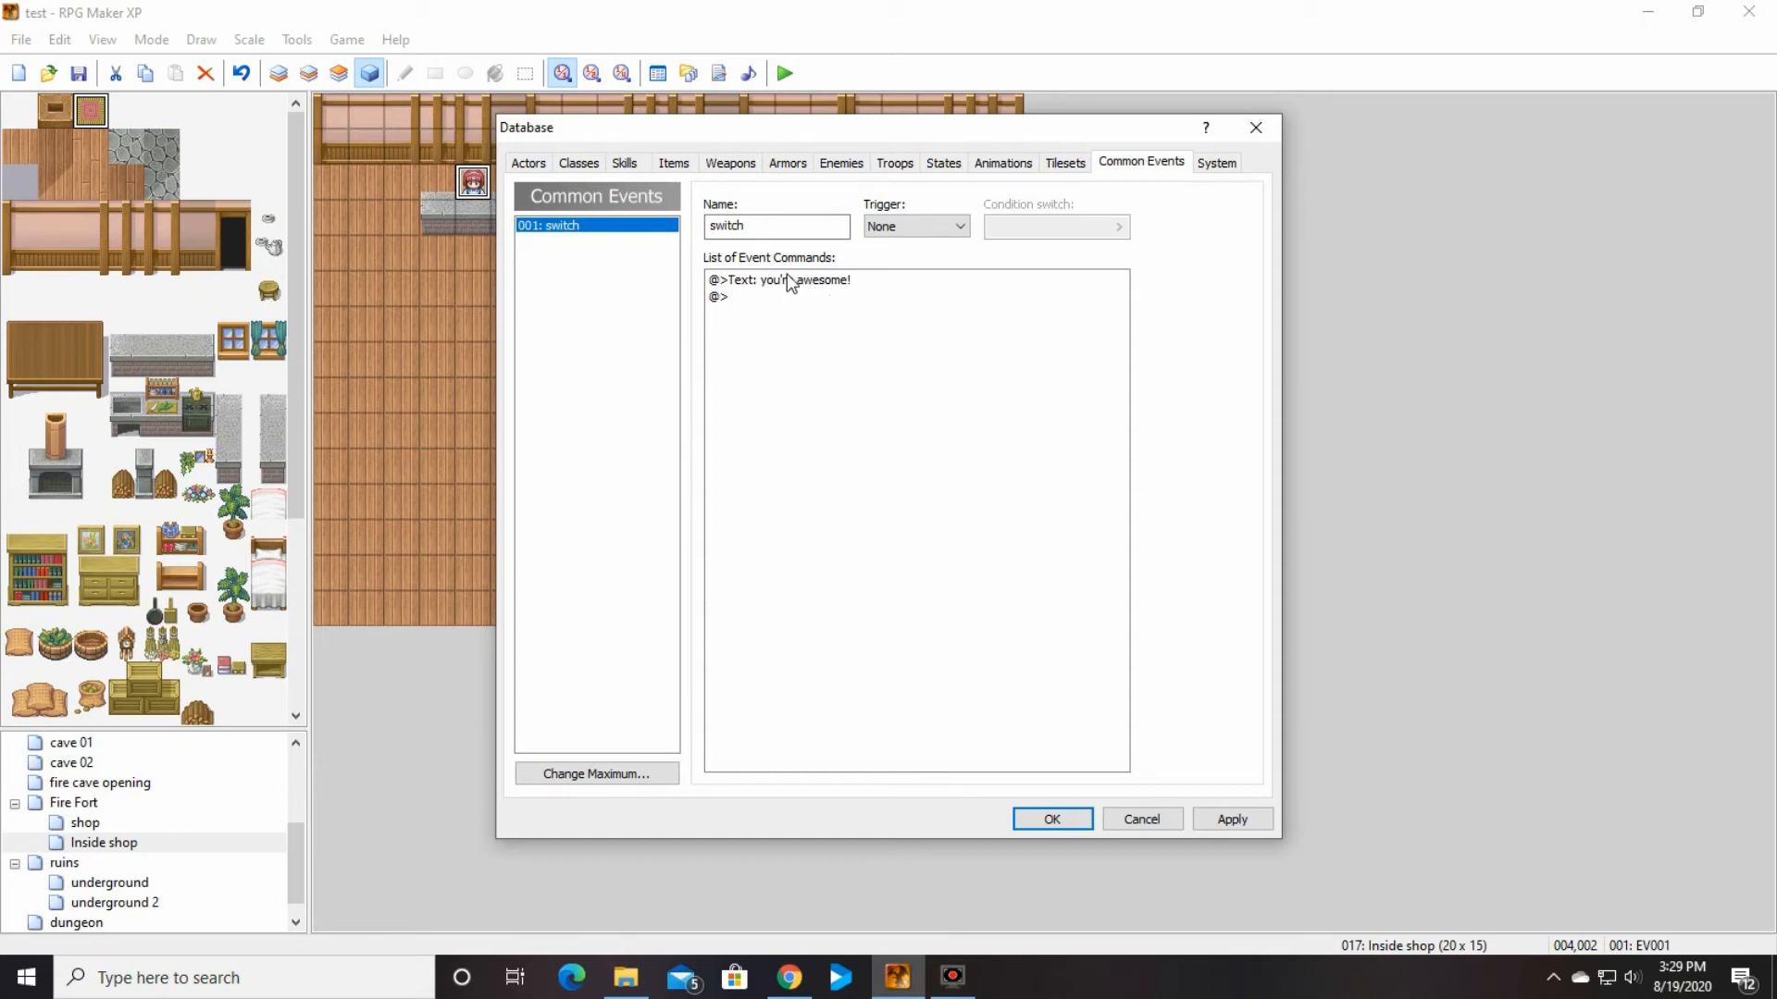
Step: Review the Potion's Common Event setting alongside the switch common event
click(668, 172)
click(745, 228)
click(672, 165)
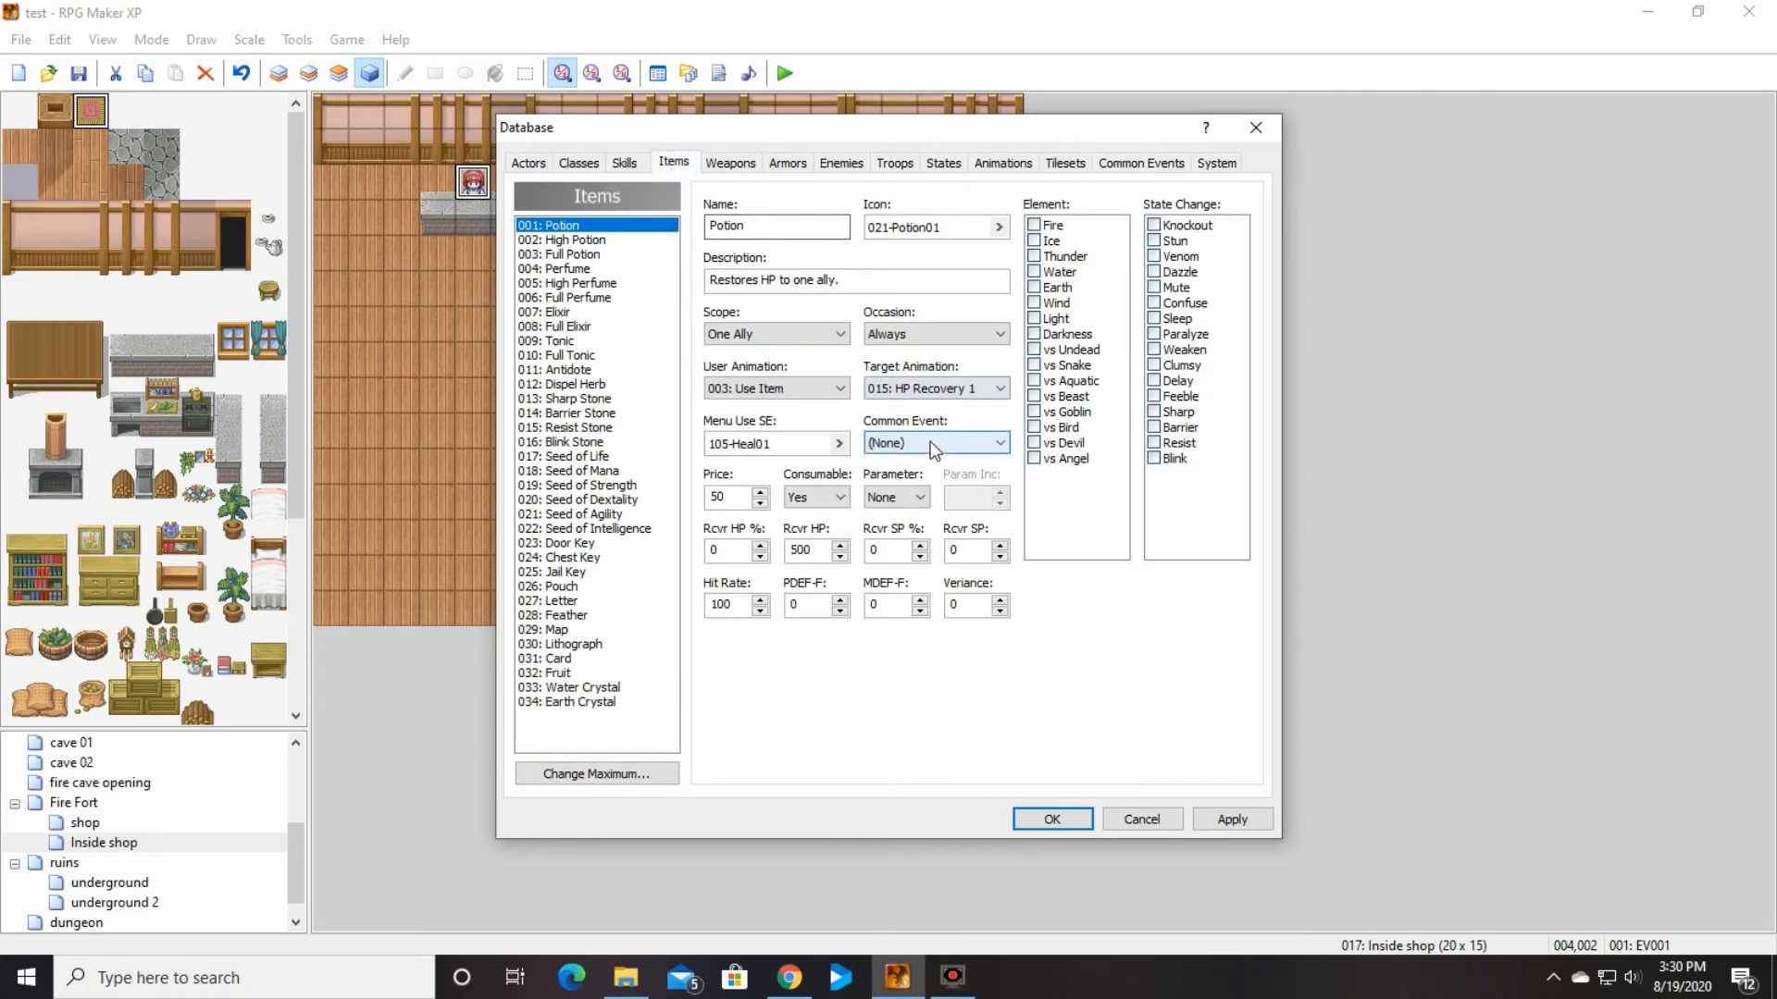
click(1124, 171)
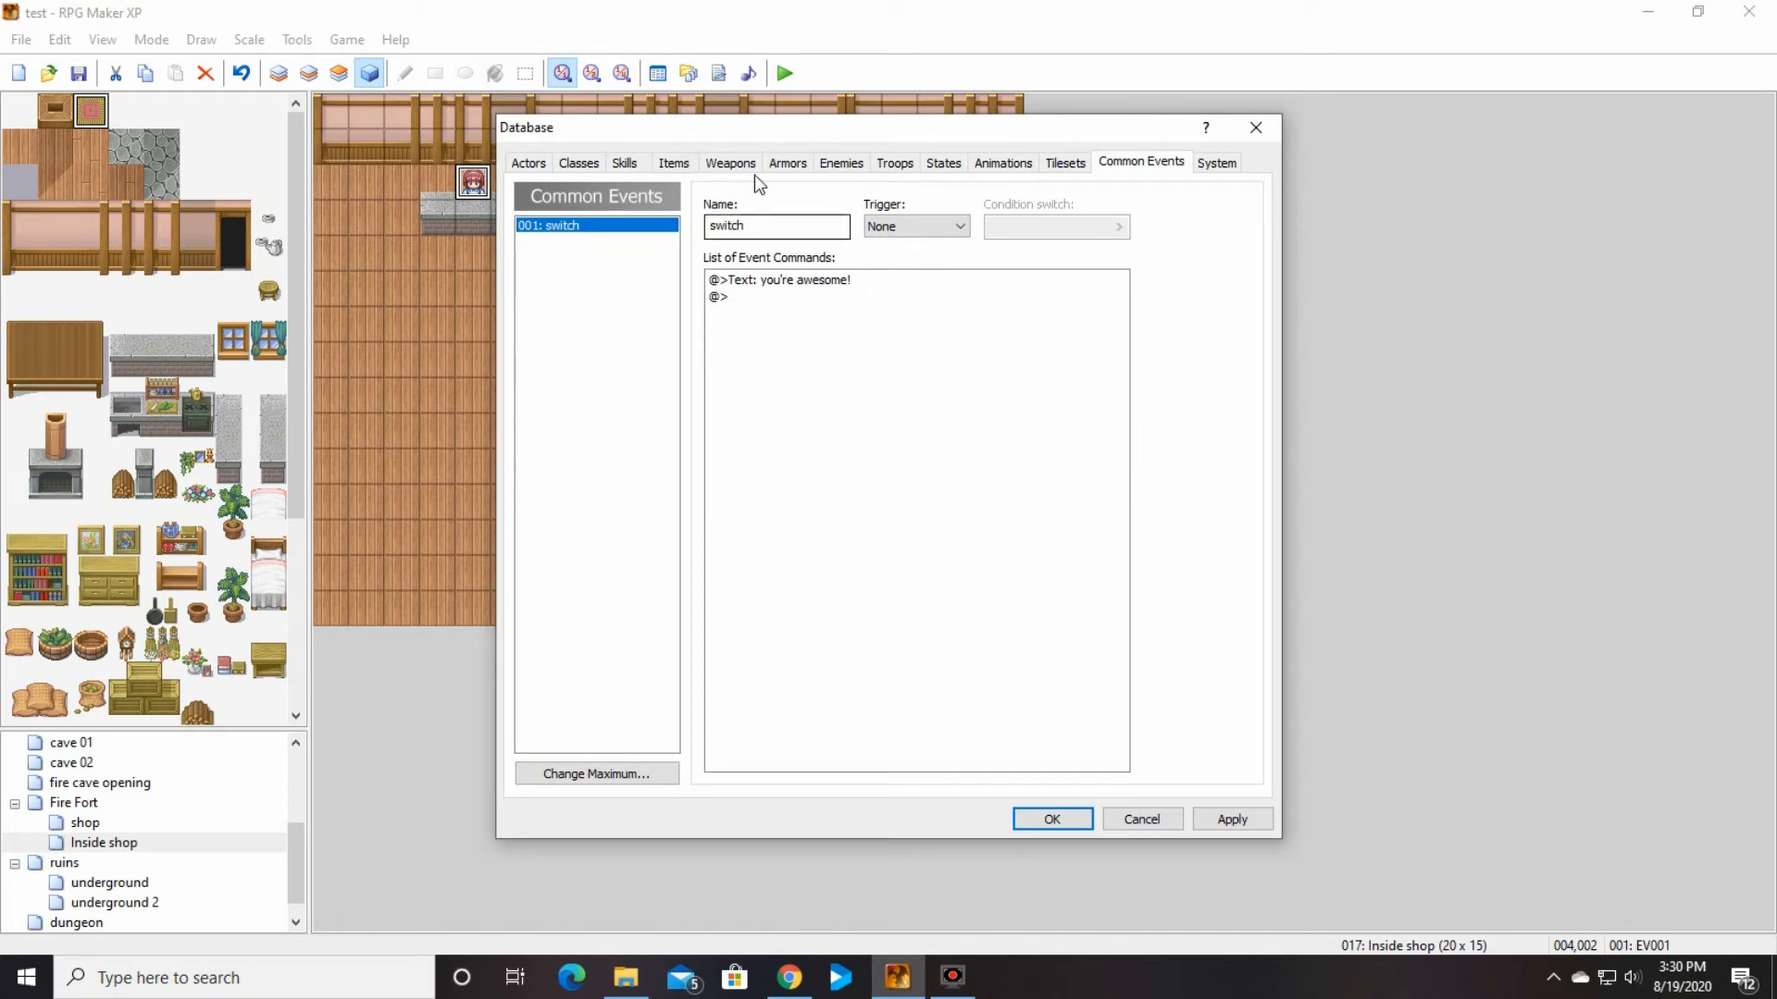
click(672, 163)
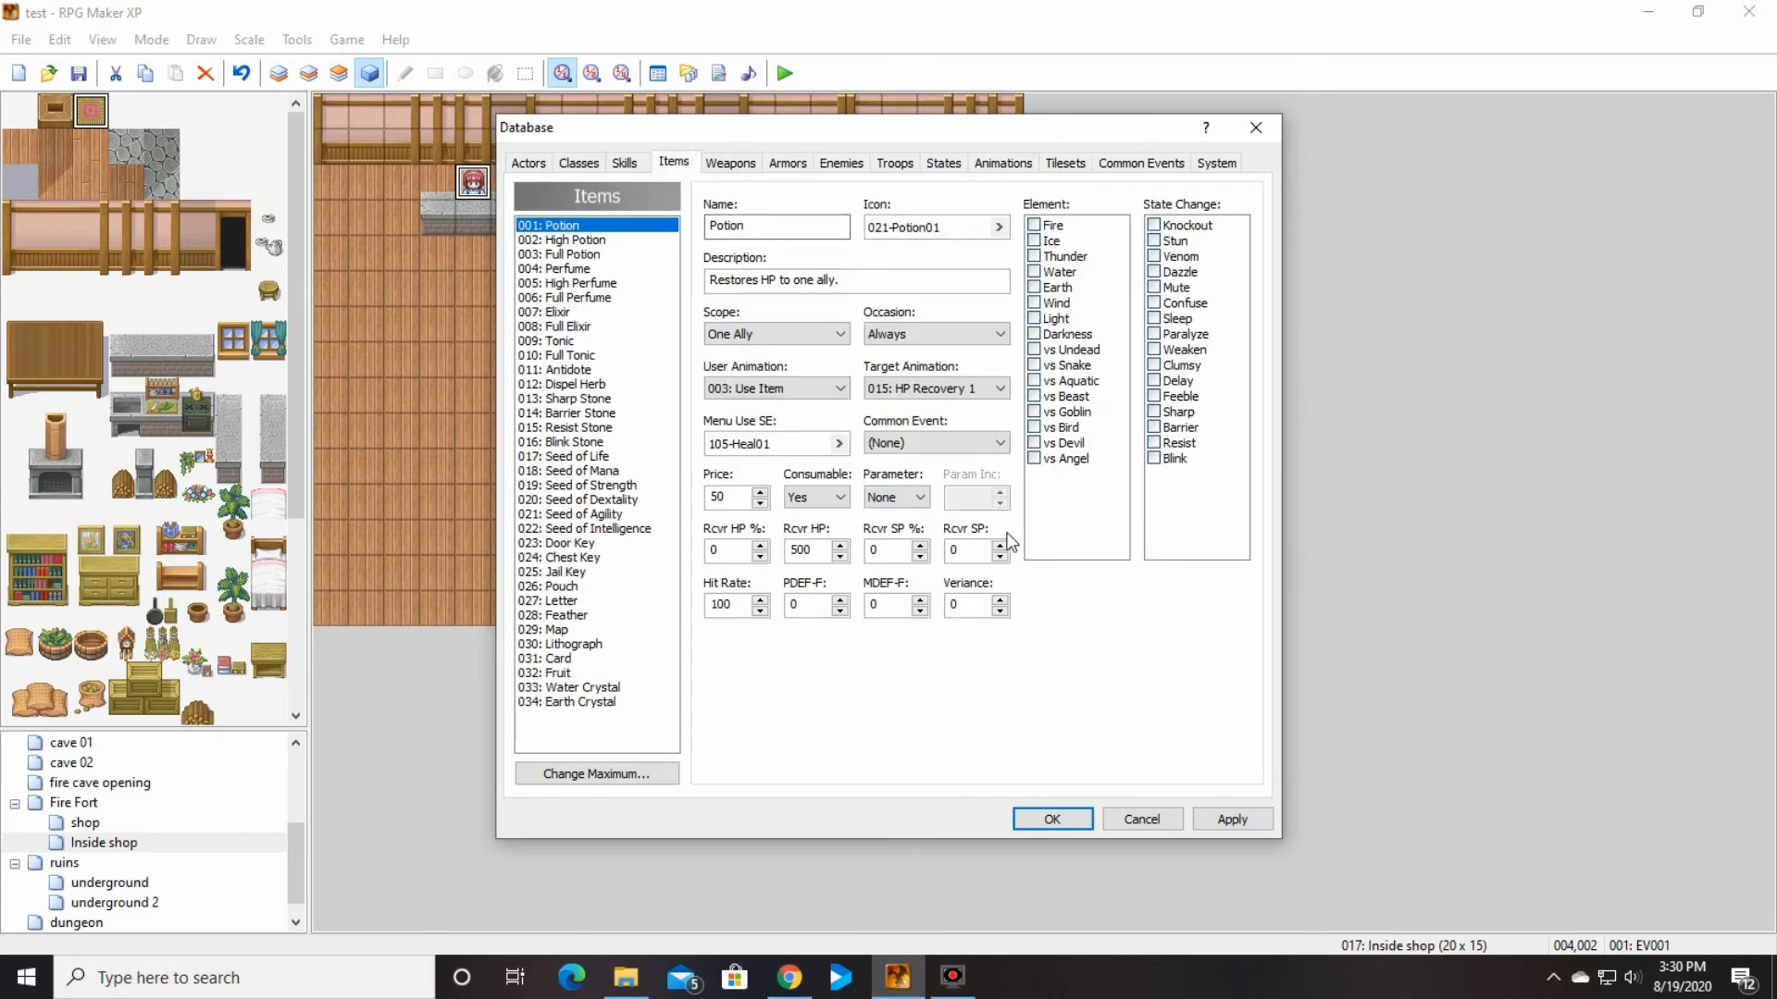
Step: Try the Potion's Consumable setting as No, compare it with the High Potion, and restore it to Yes
click(840, 497)
click(814, 524)
click(838, 495)
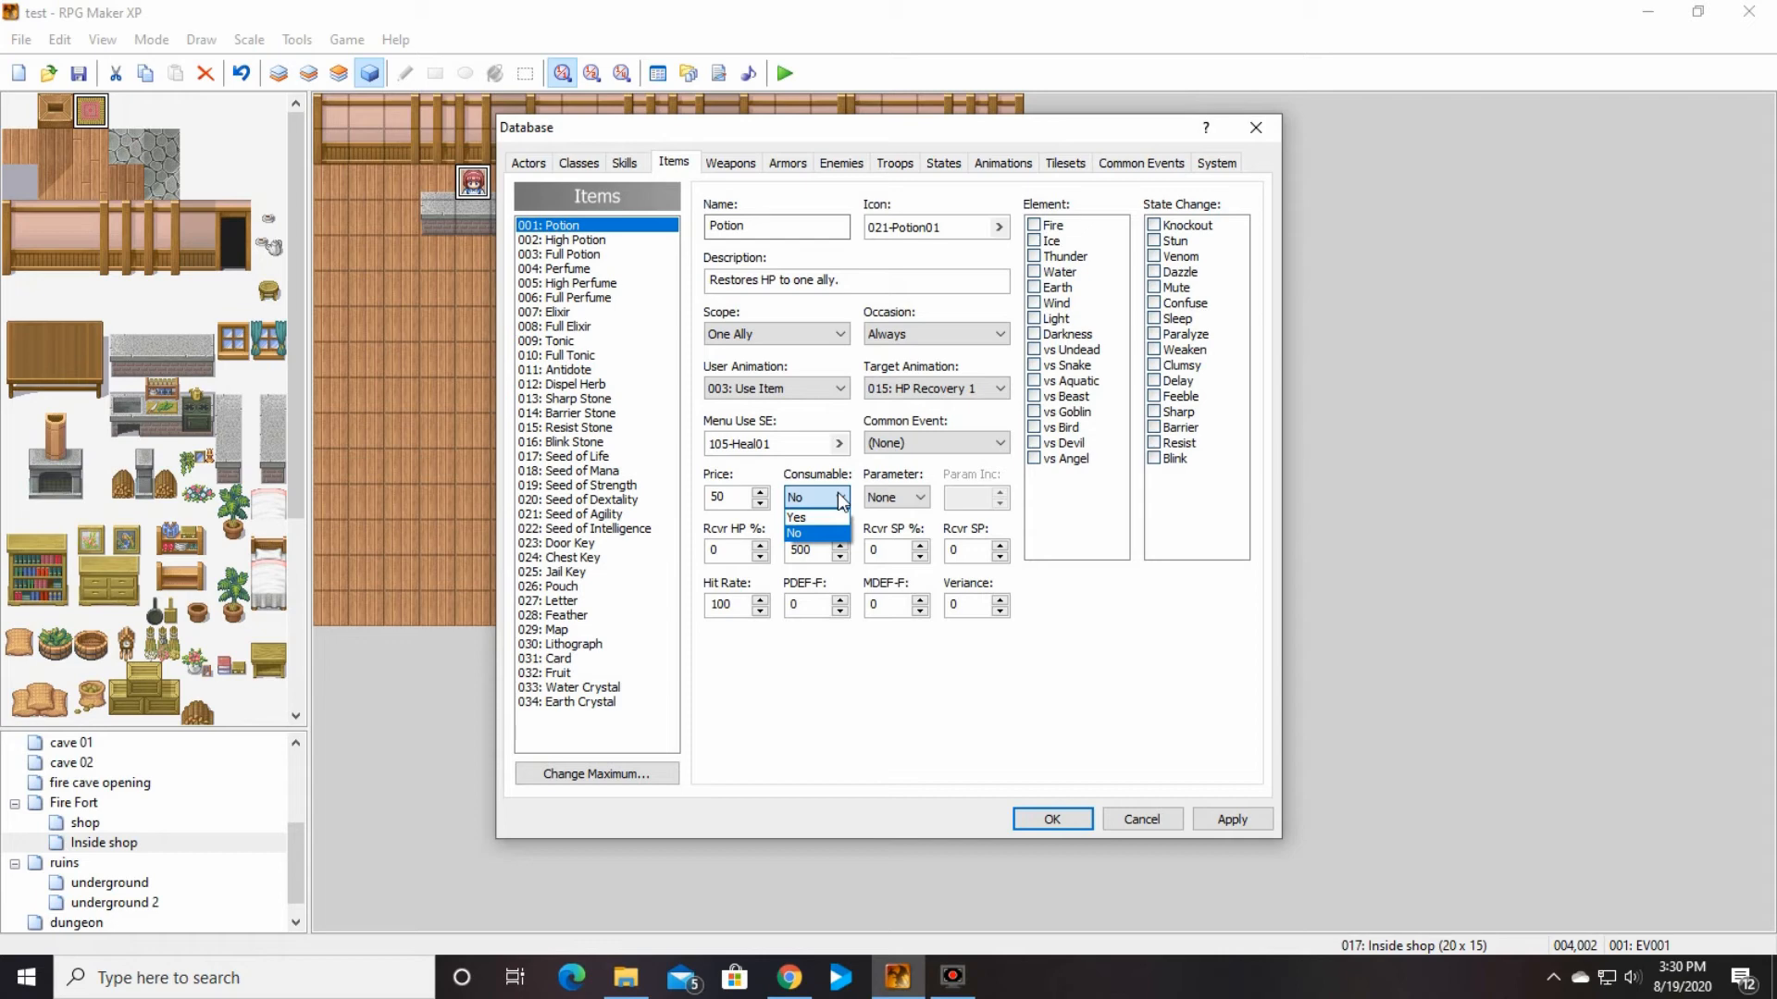
click(838, 498)
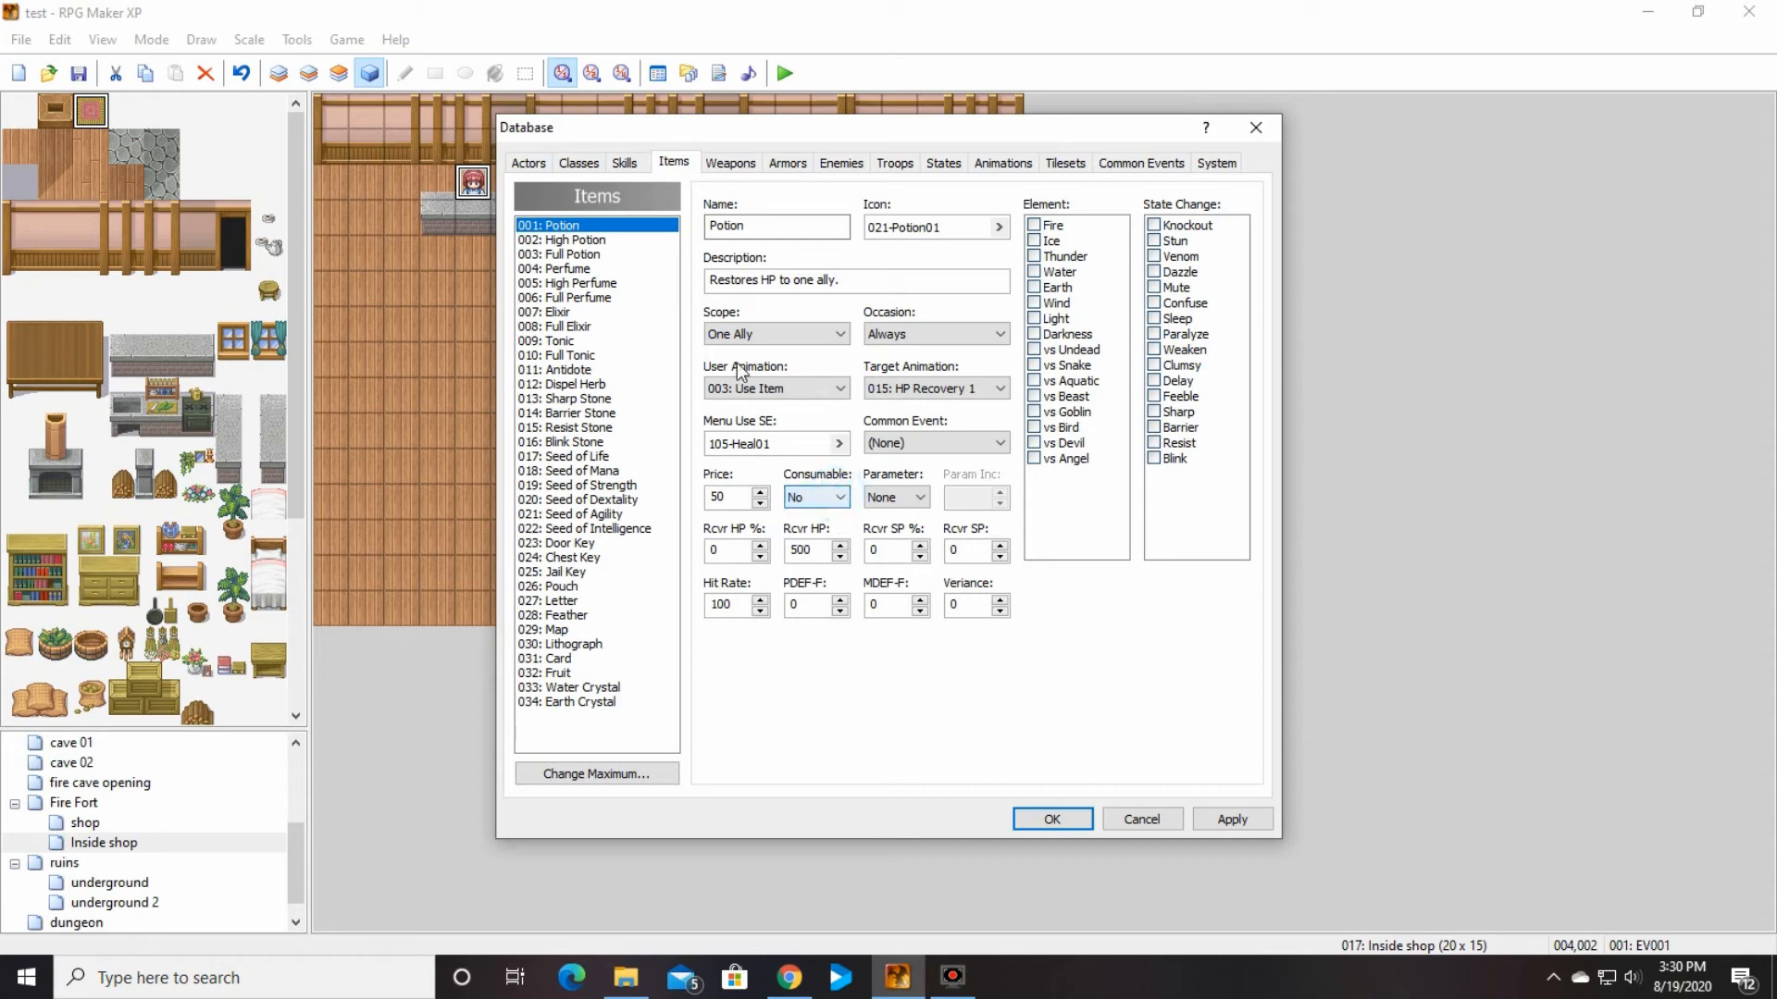
click(592, 240)
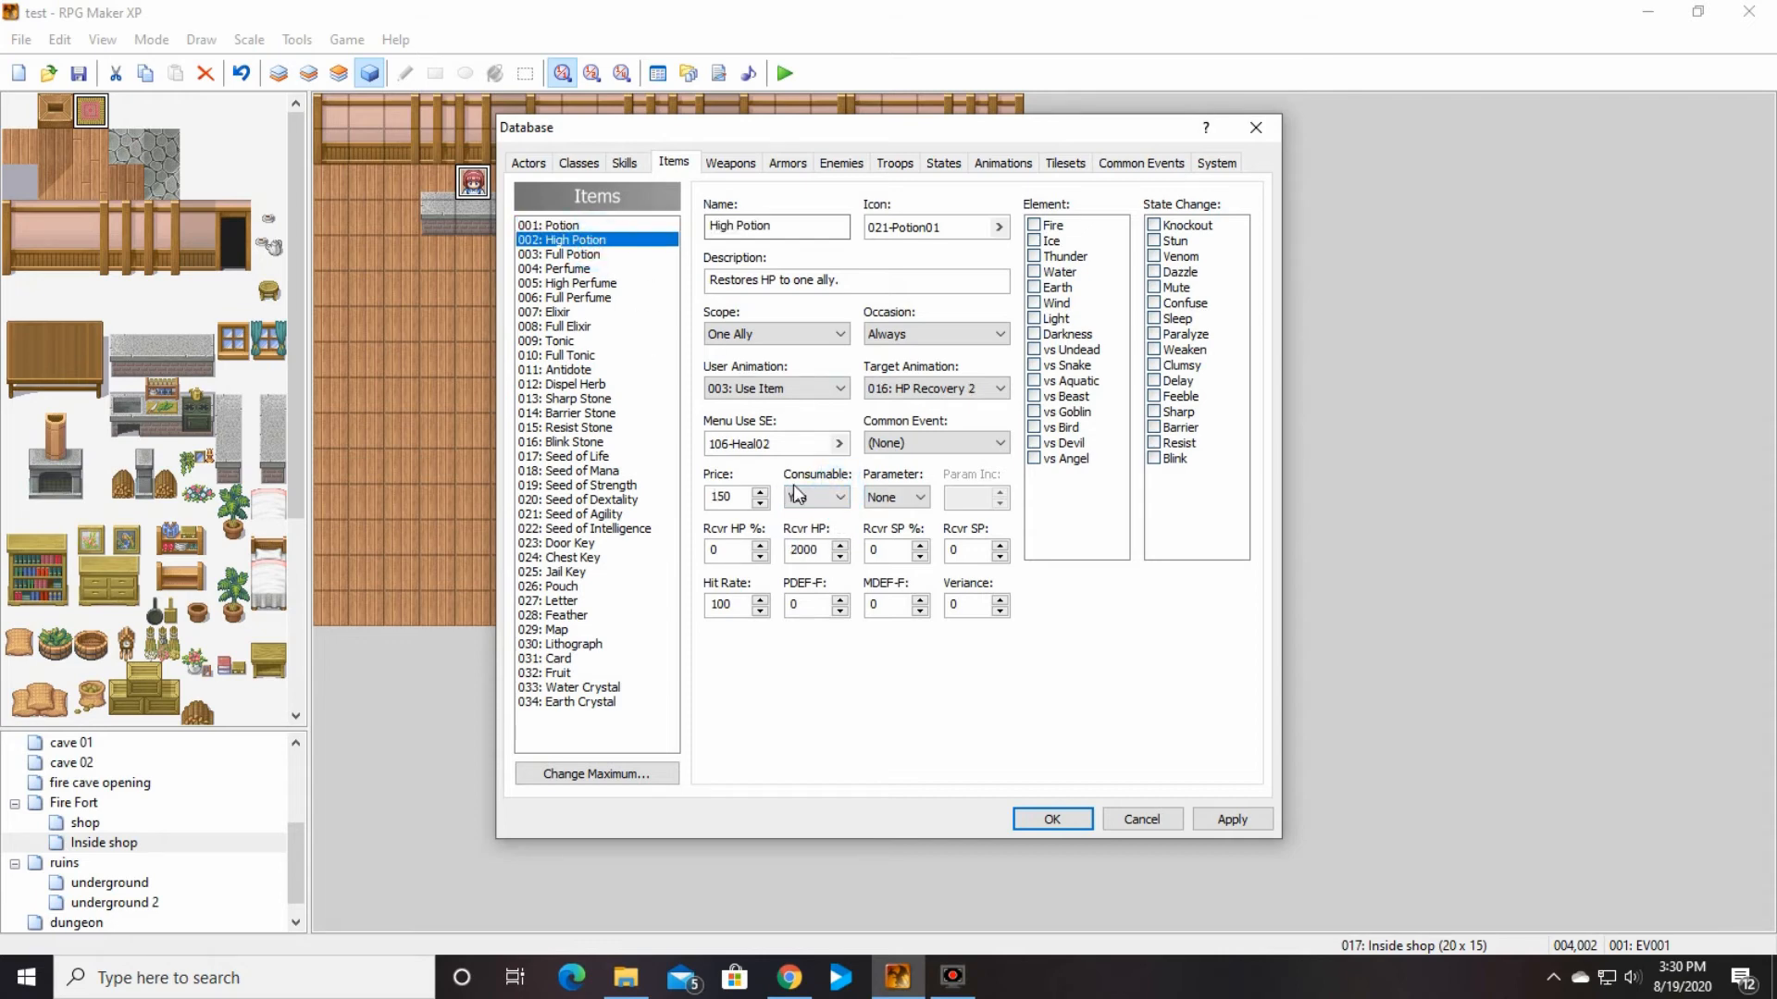
click(585, 225)
click(838, 499)
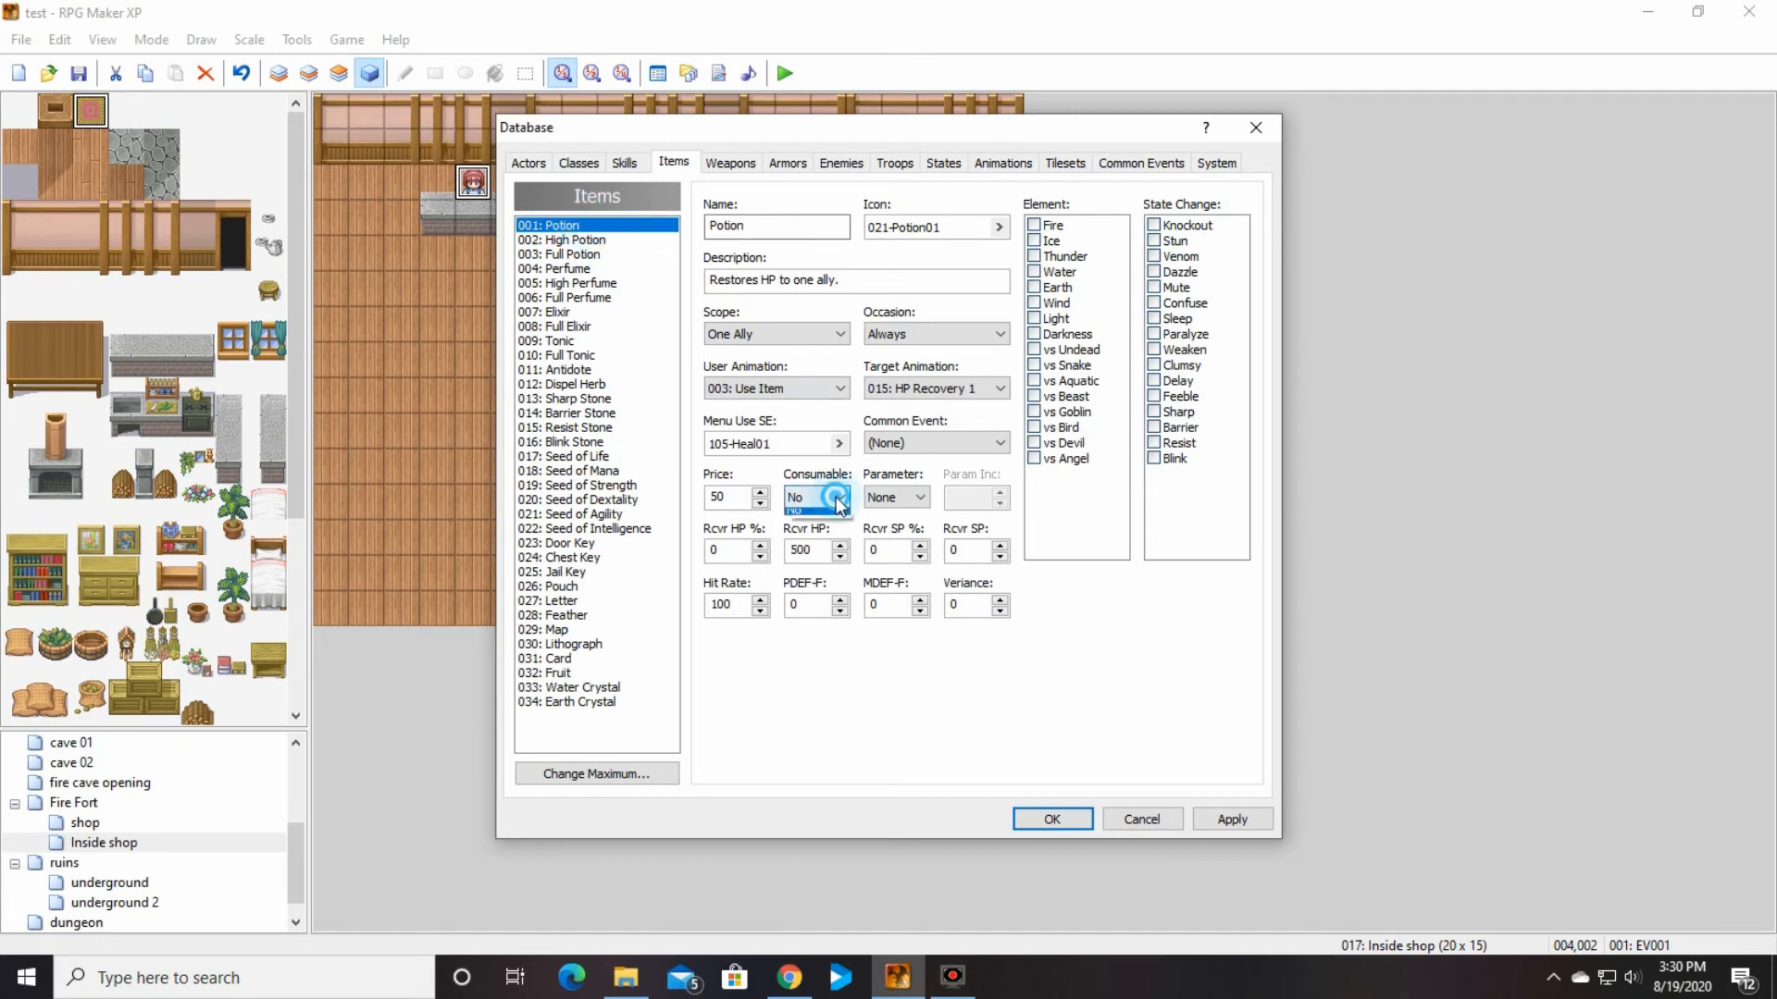
click(830, 519)
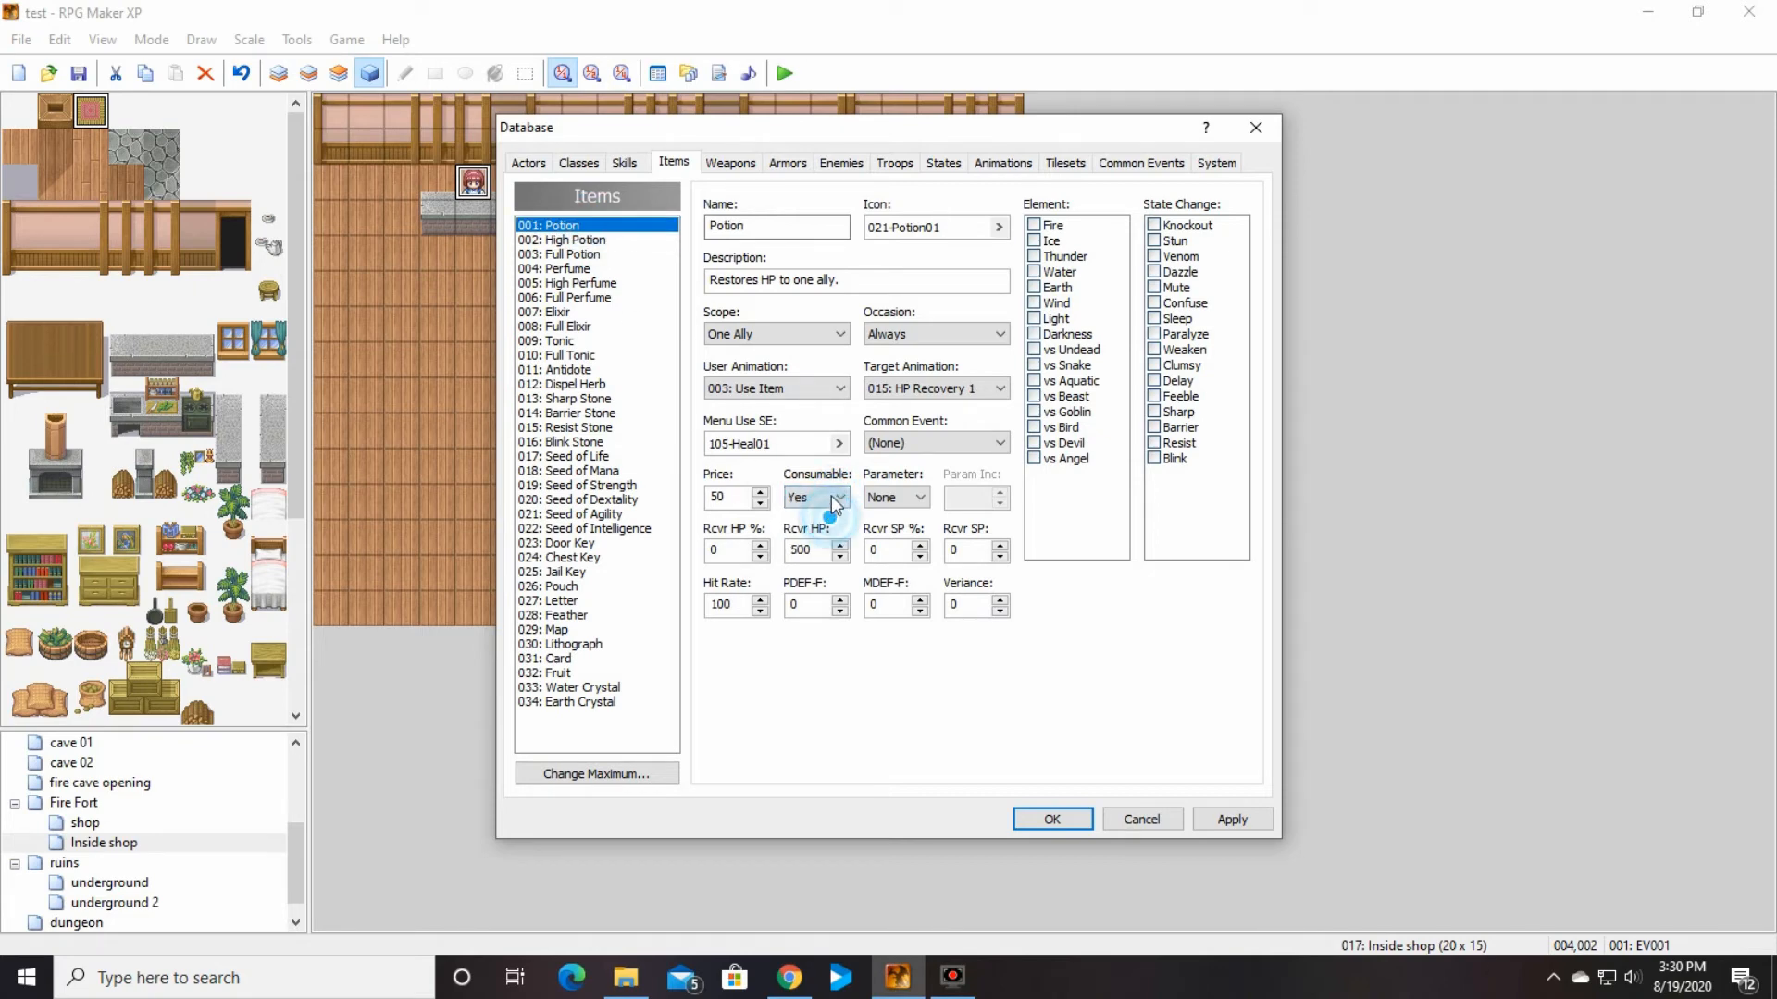
Step: Read the help on the Potion's Parameter setting and examine its available options
right_click(919, 472)
click(950, 485)
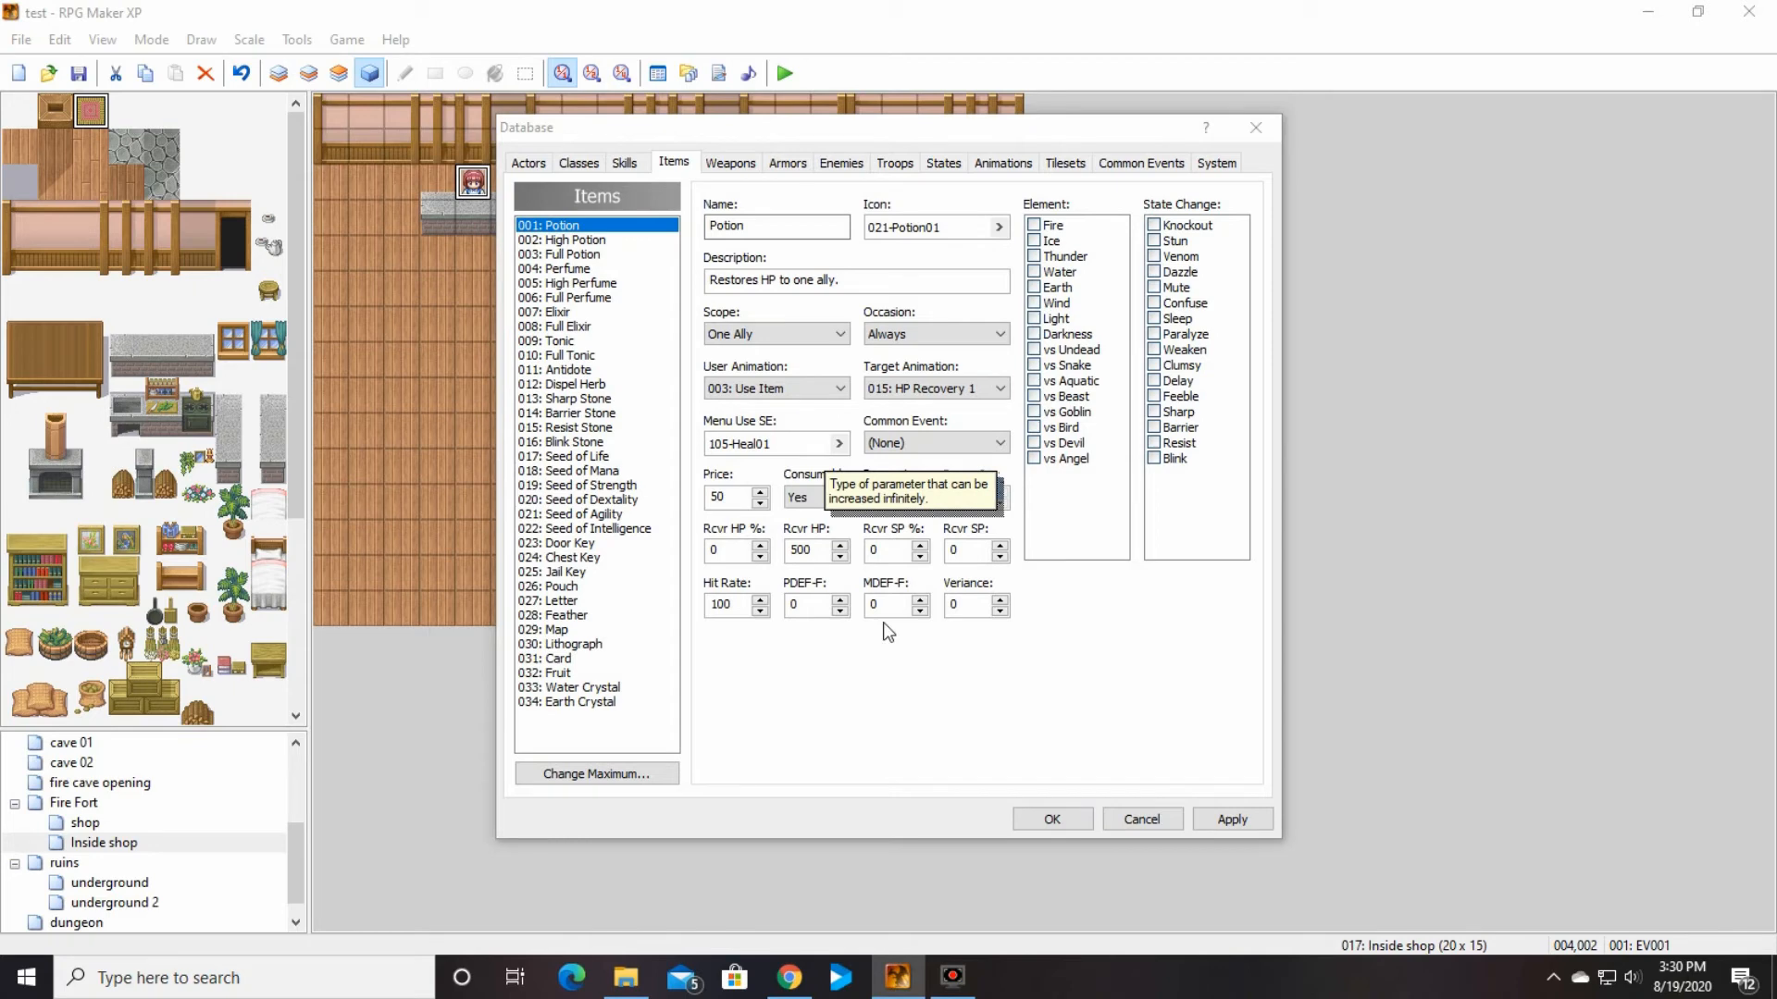
click(902, 635)
click(919, 498)
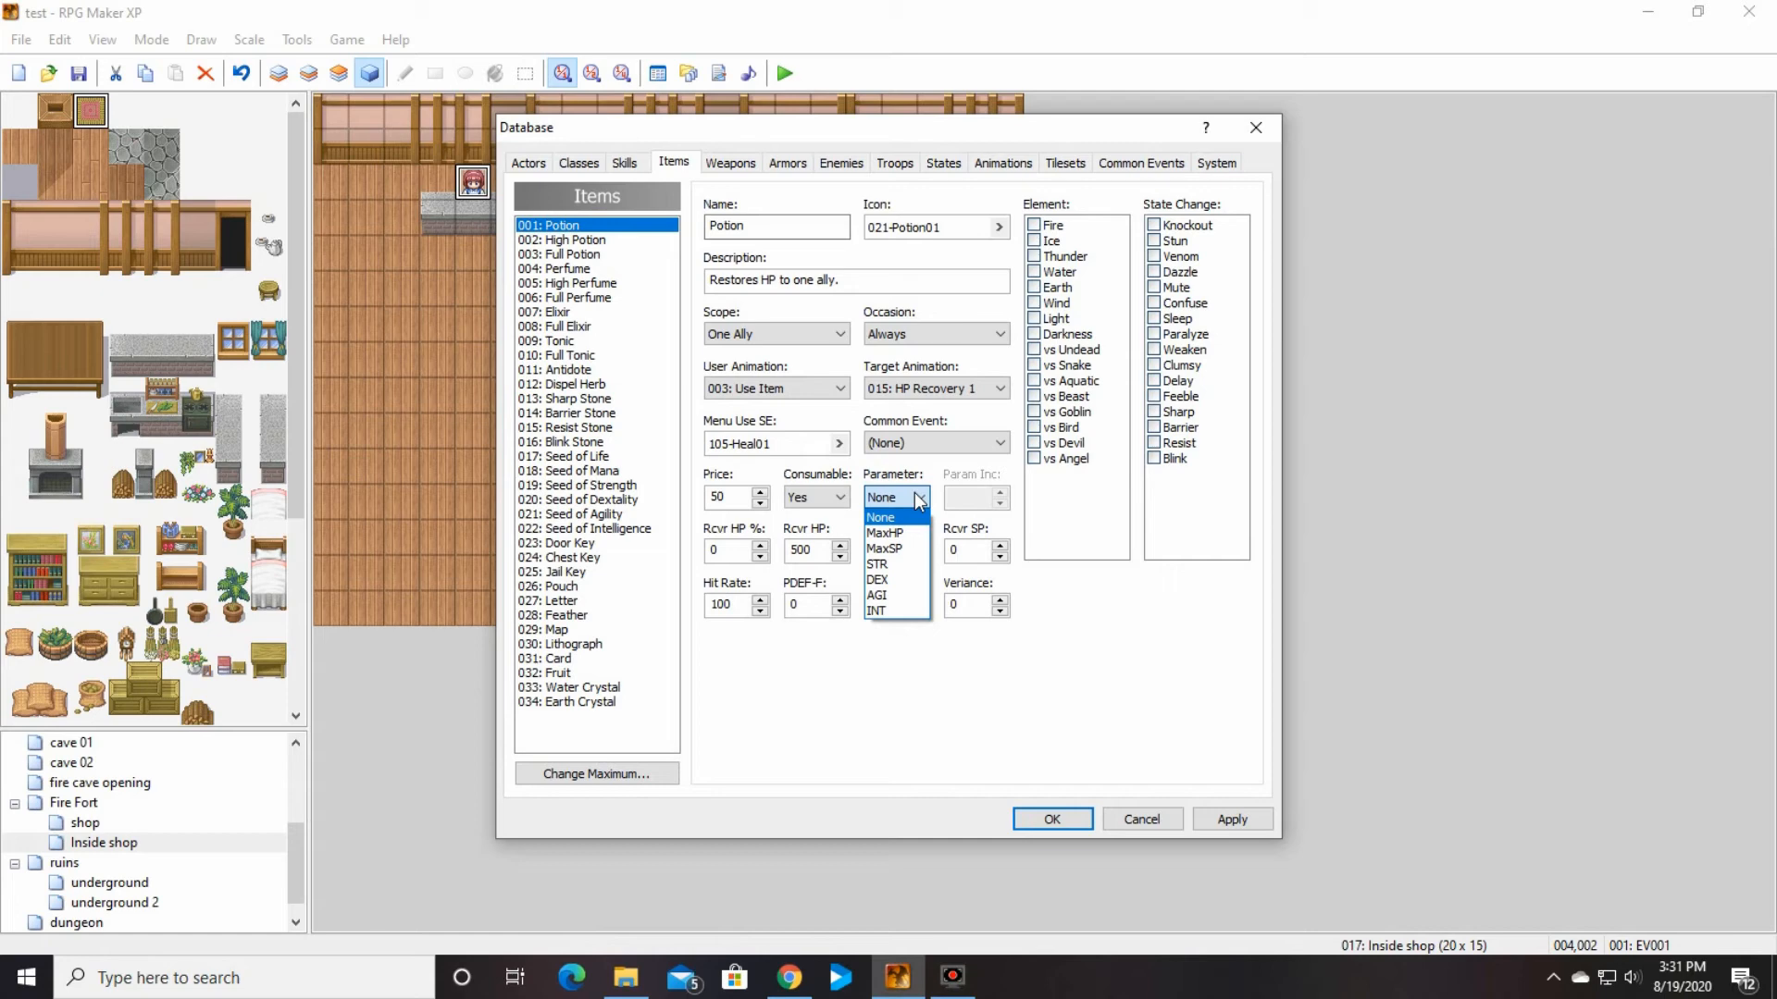
click(934, 702)
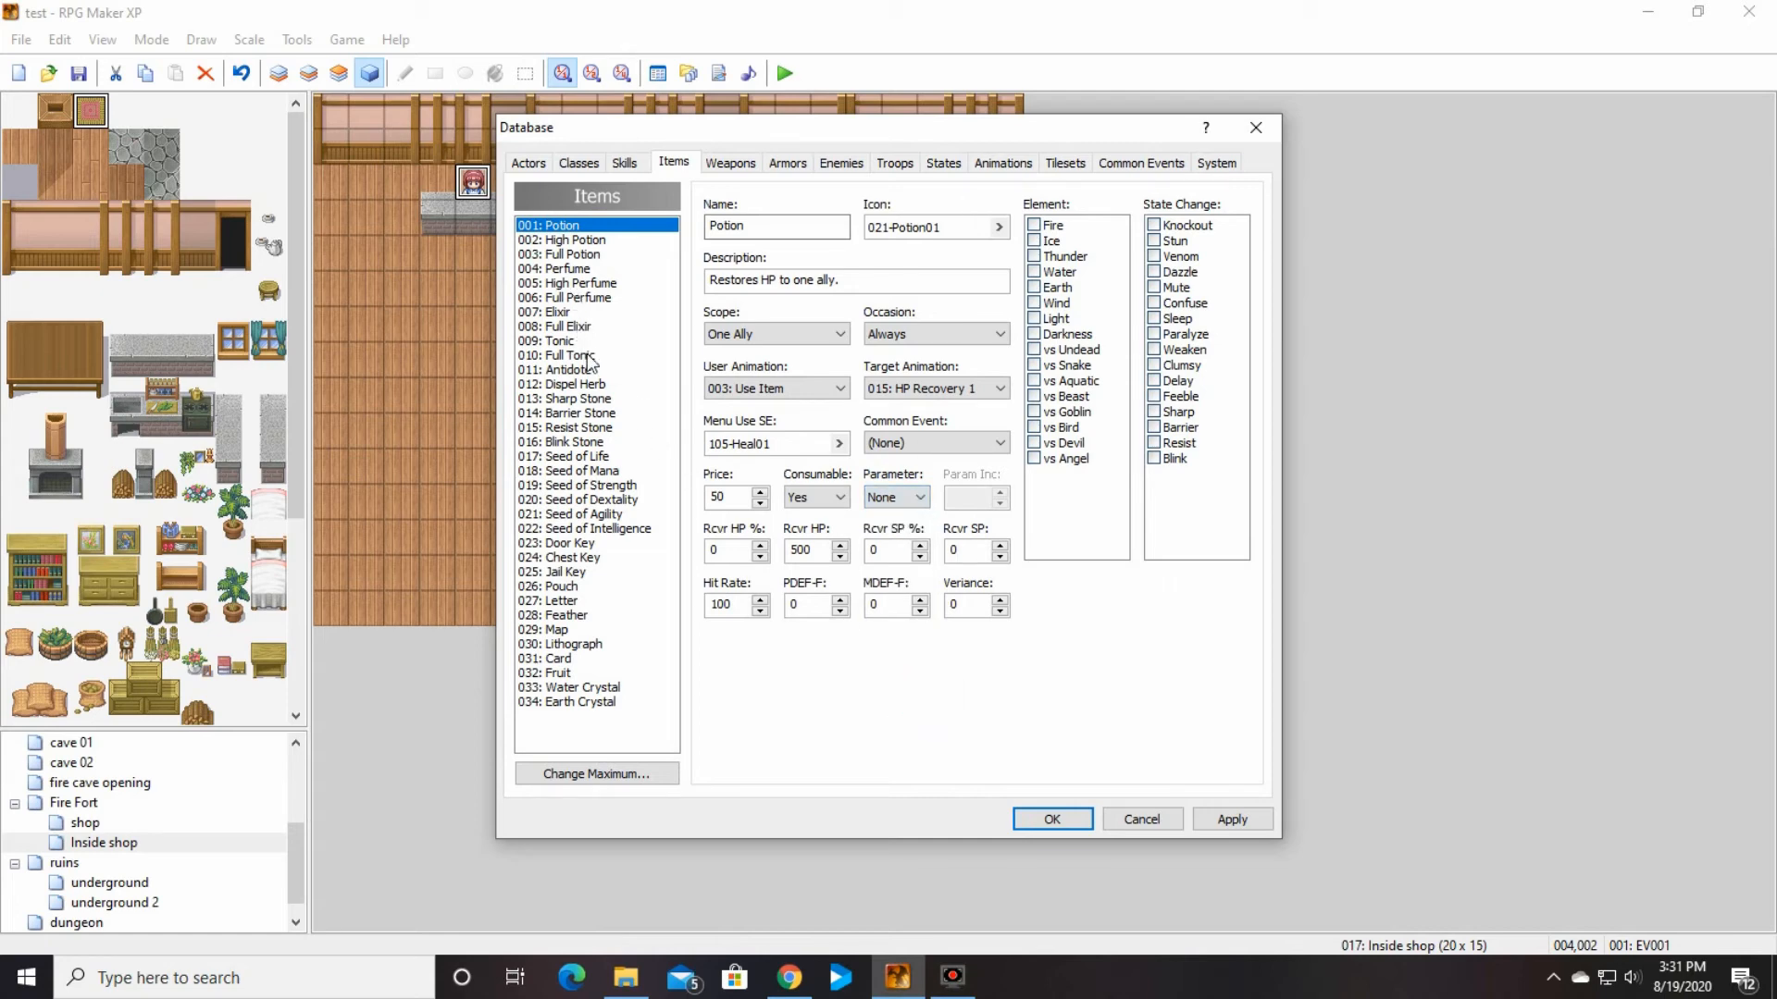
Step: Examine the Seed of Strength item and read the help on its Param Inc setting
click(606, 486)
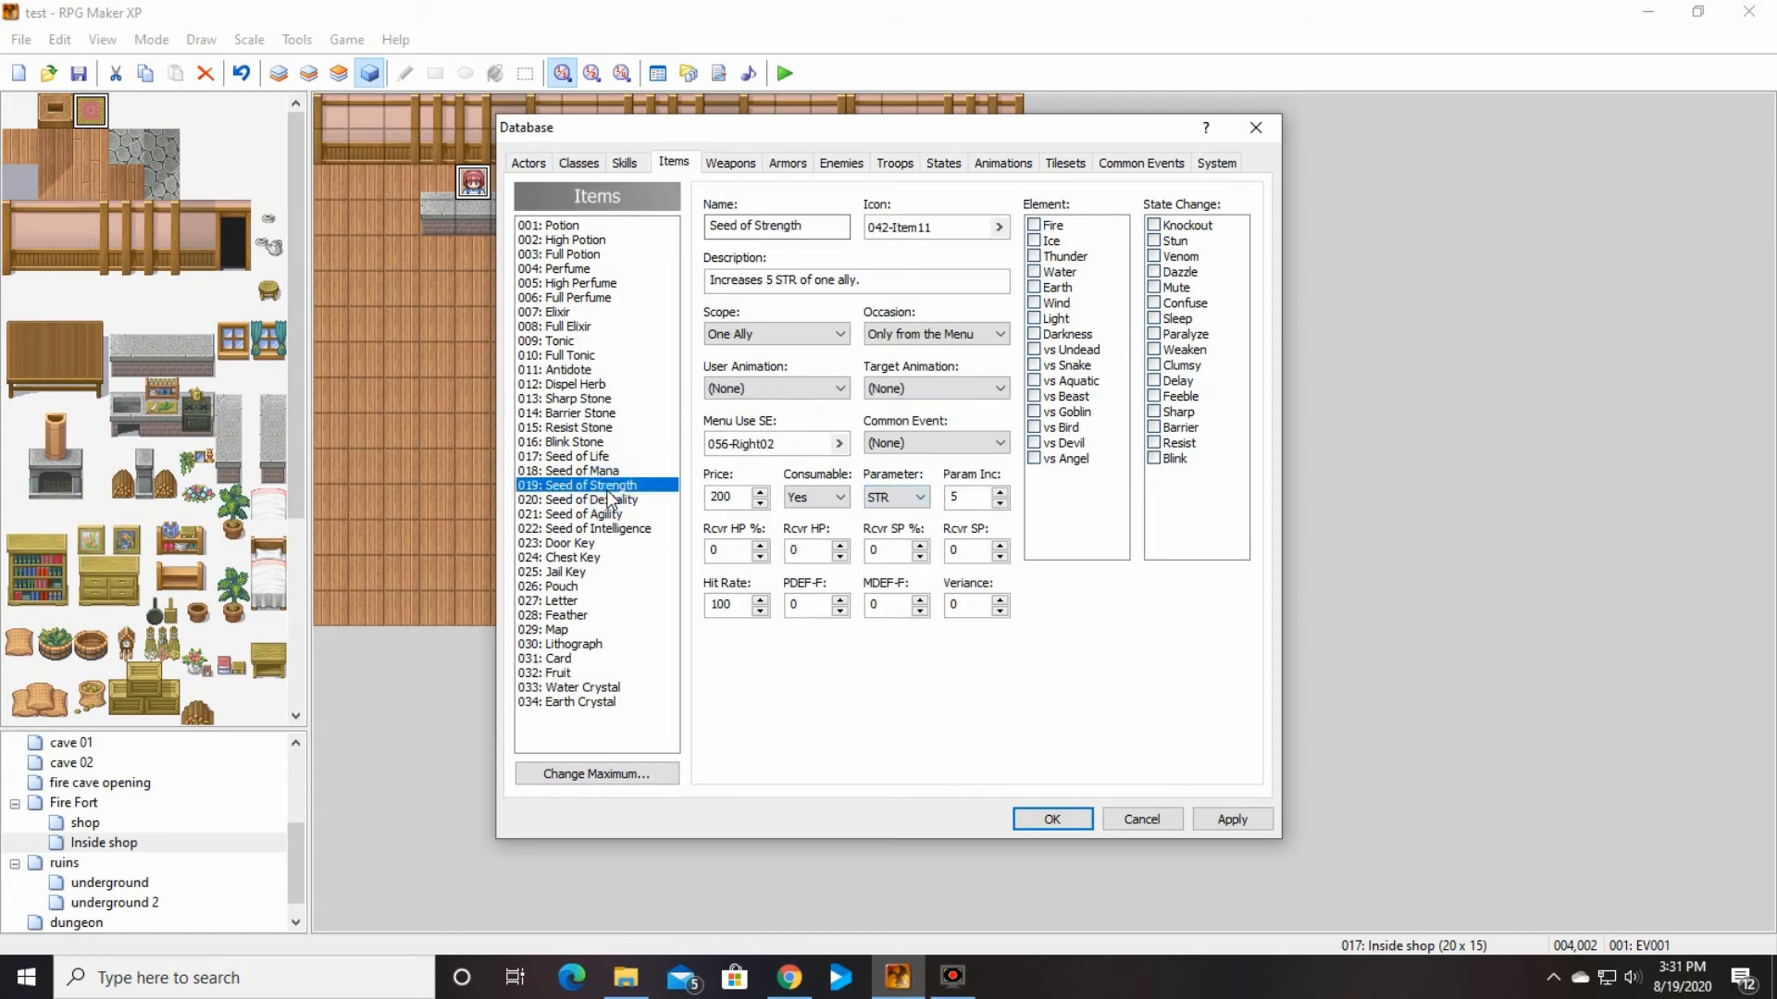
right_click(983, 476)
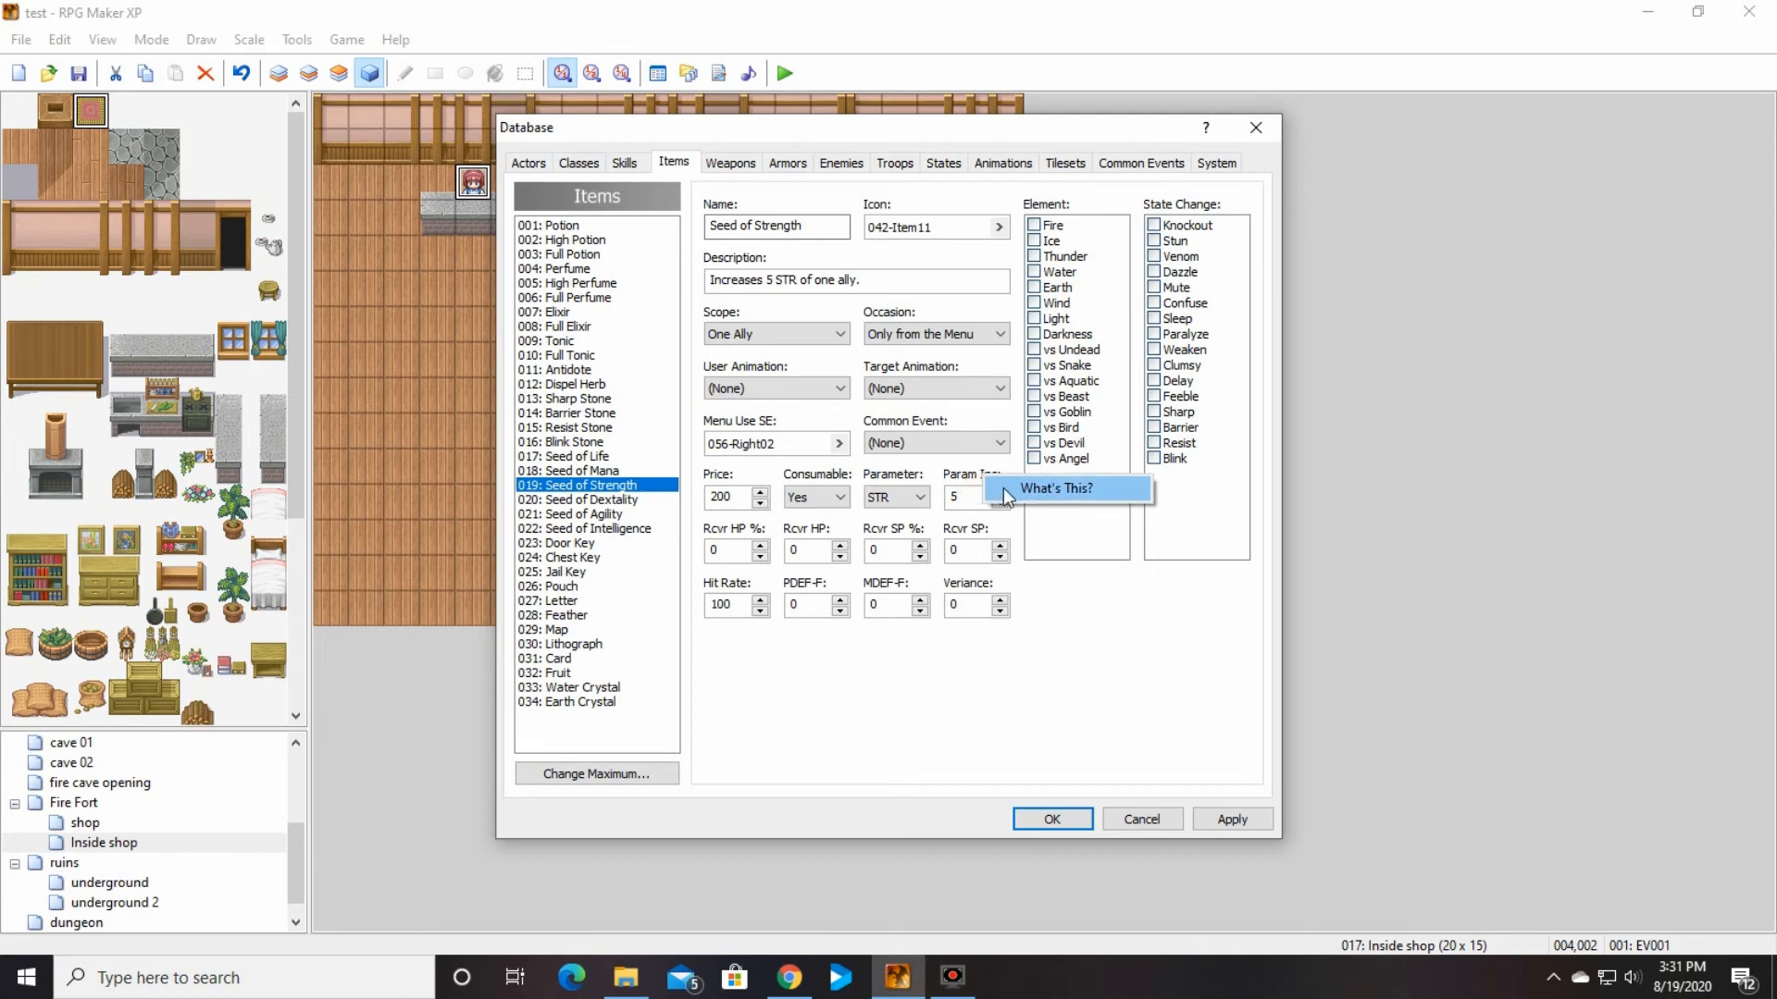
click(1018, 489)
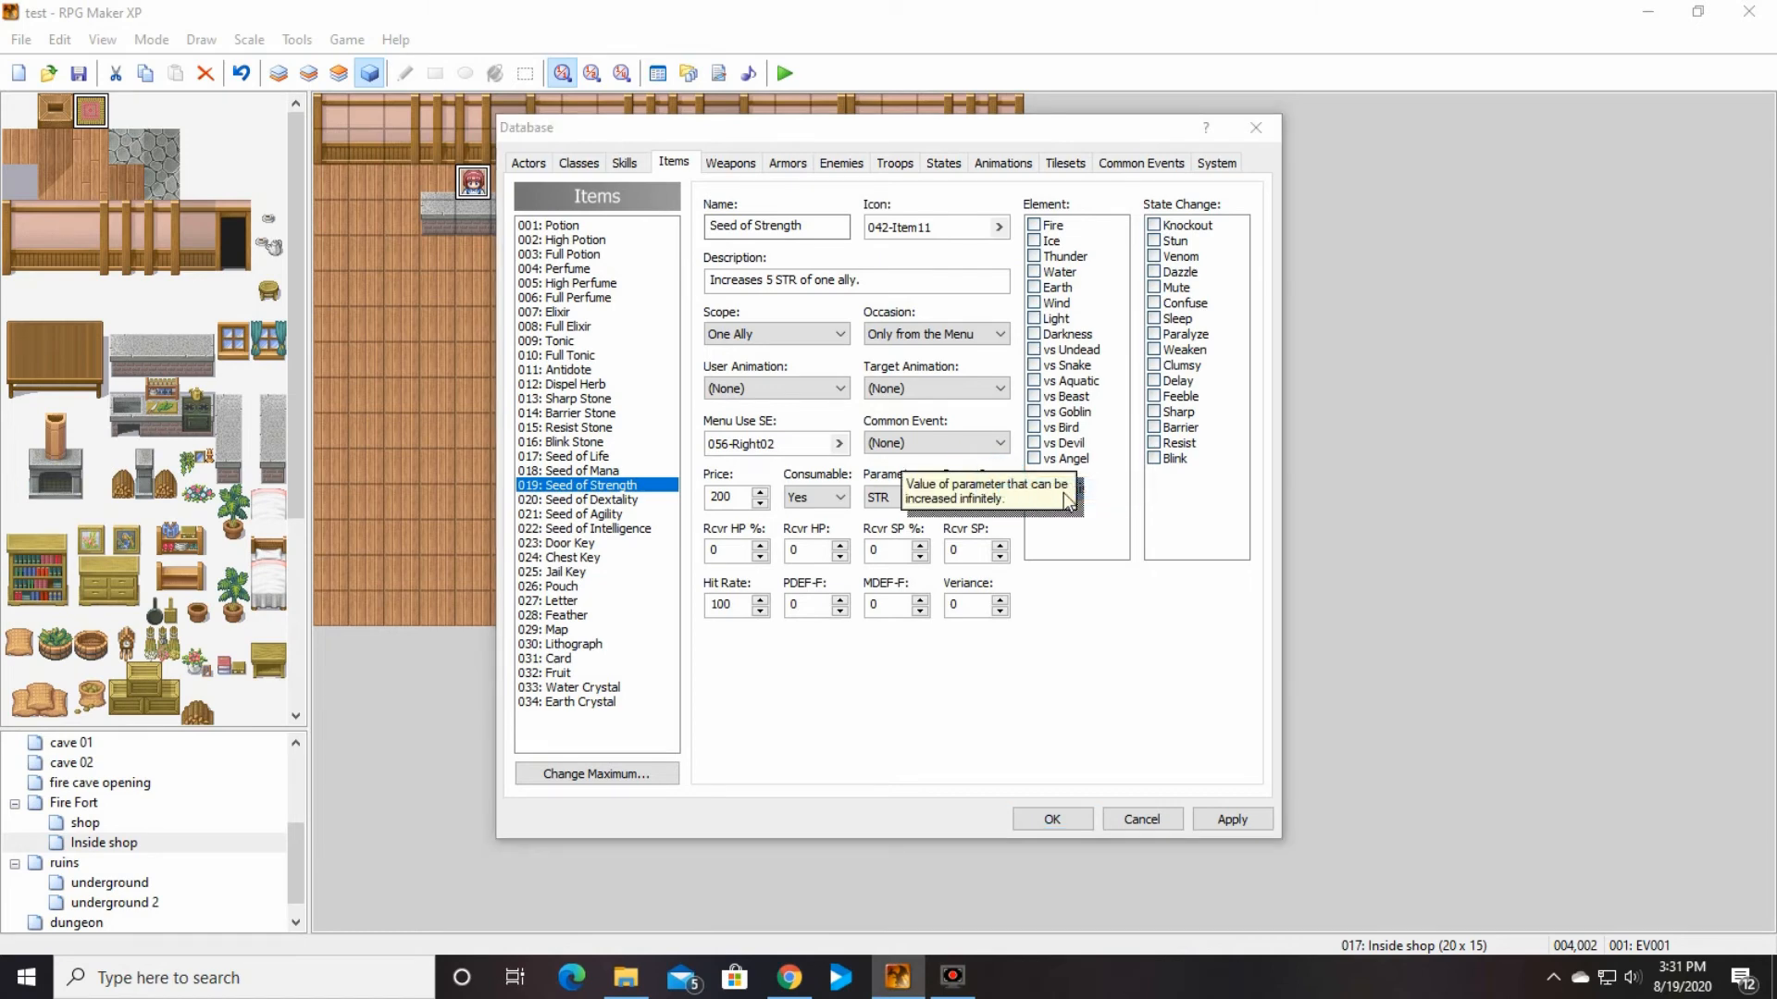
click(1038, 557)
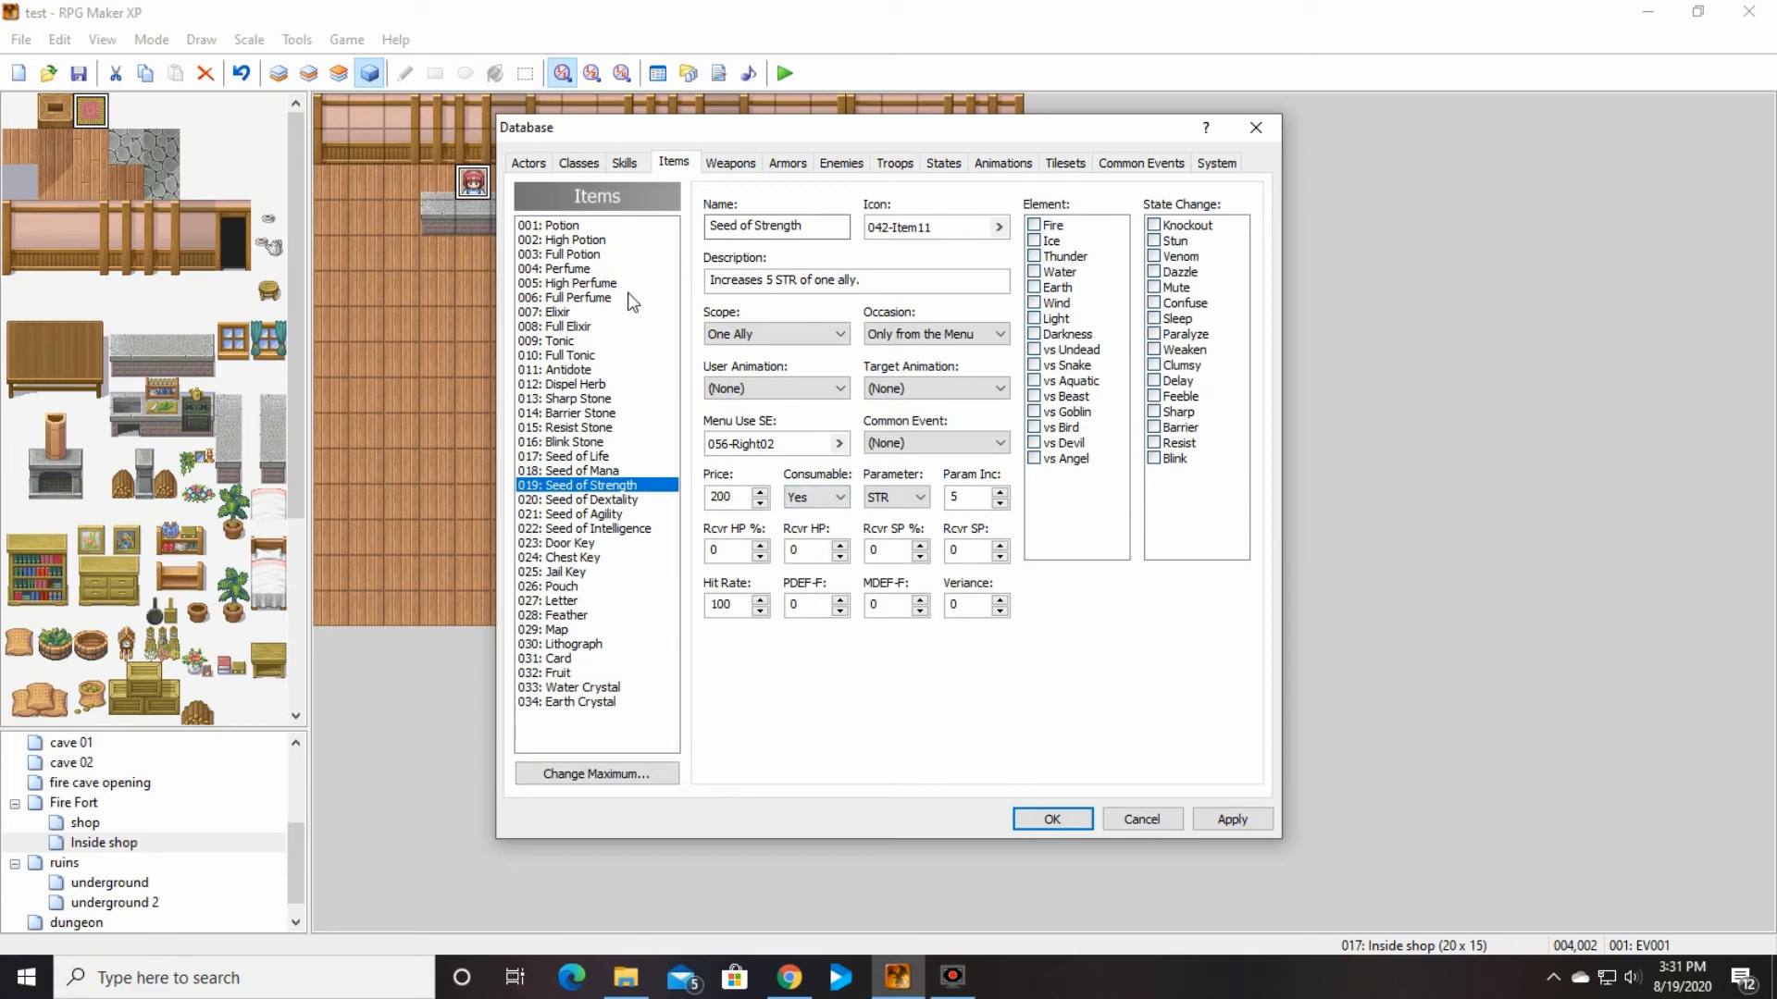
Step: Review the Potion, then compare the settings of the Elixir, Tonic, Full Tonic, Dispel Herb and battle stone items
click(603, 226)
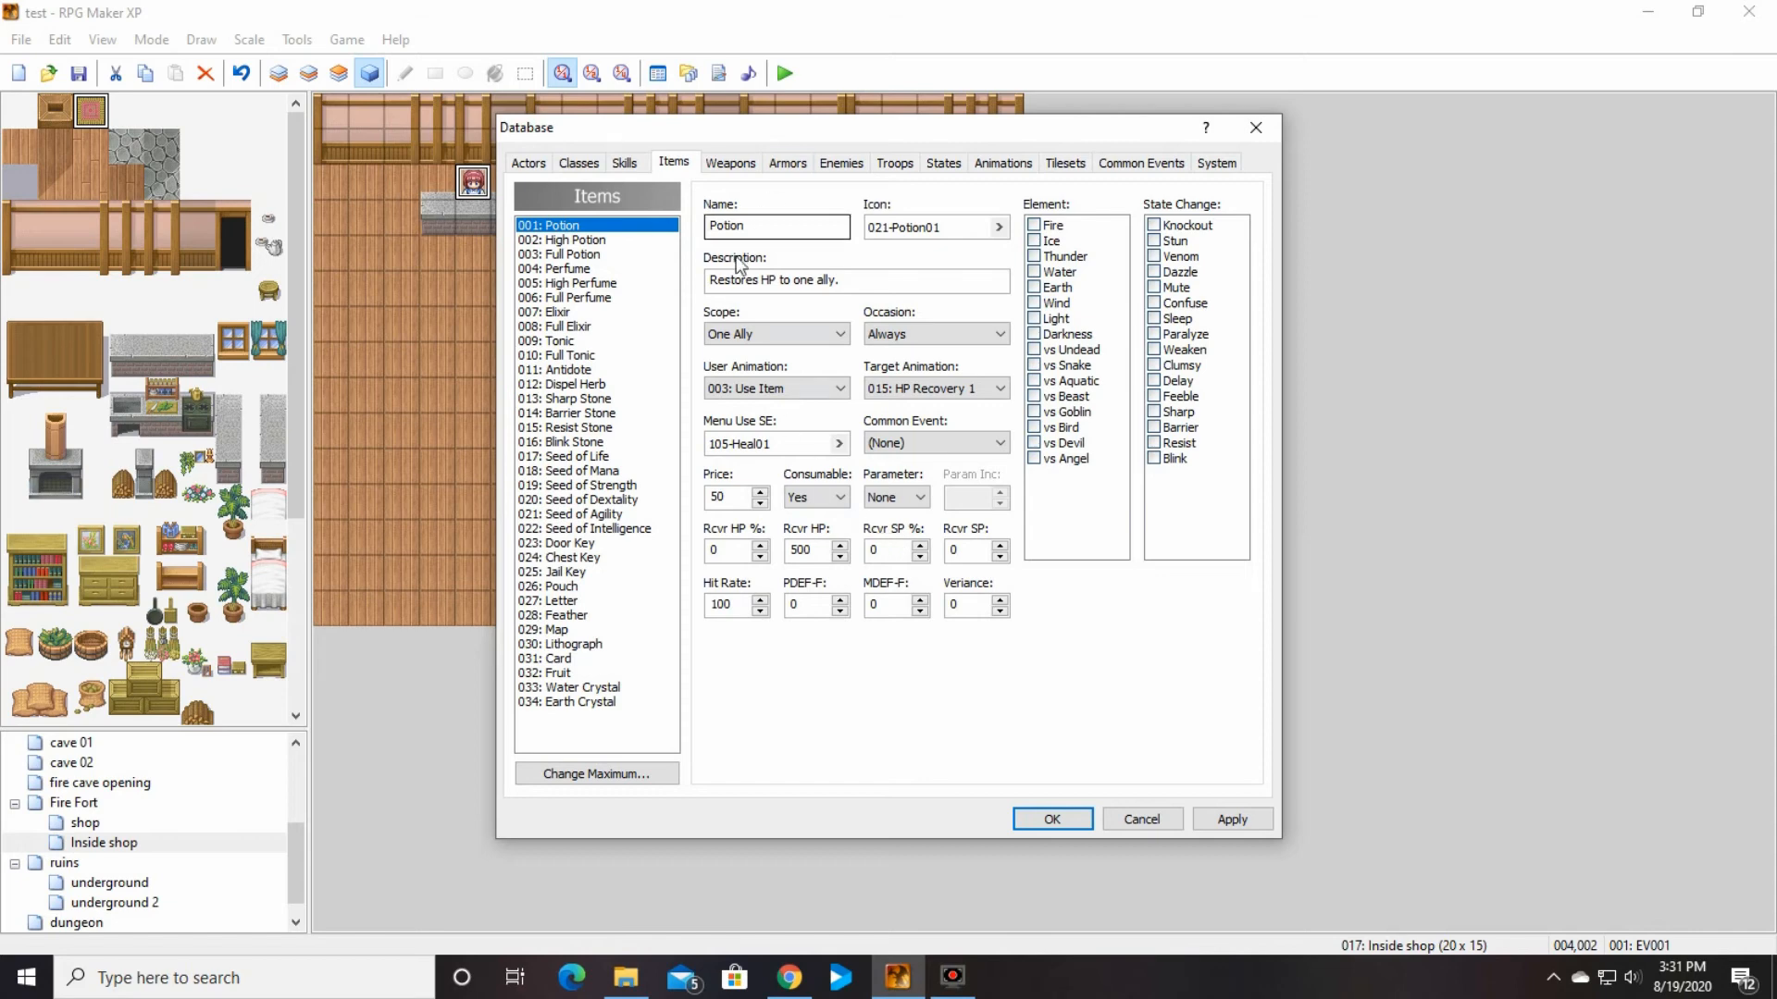
click(591, 313)
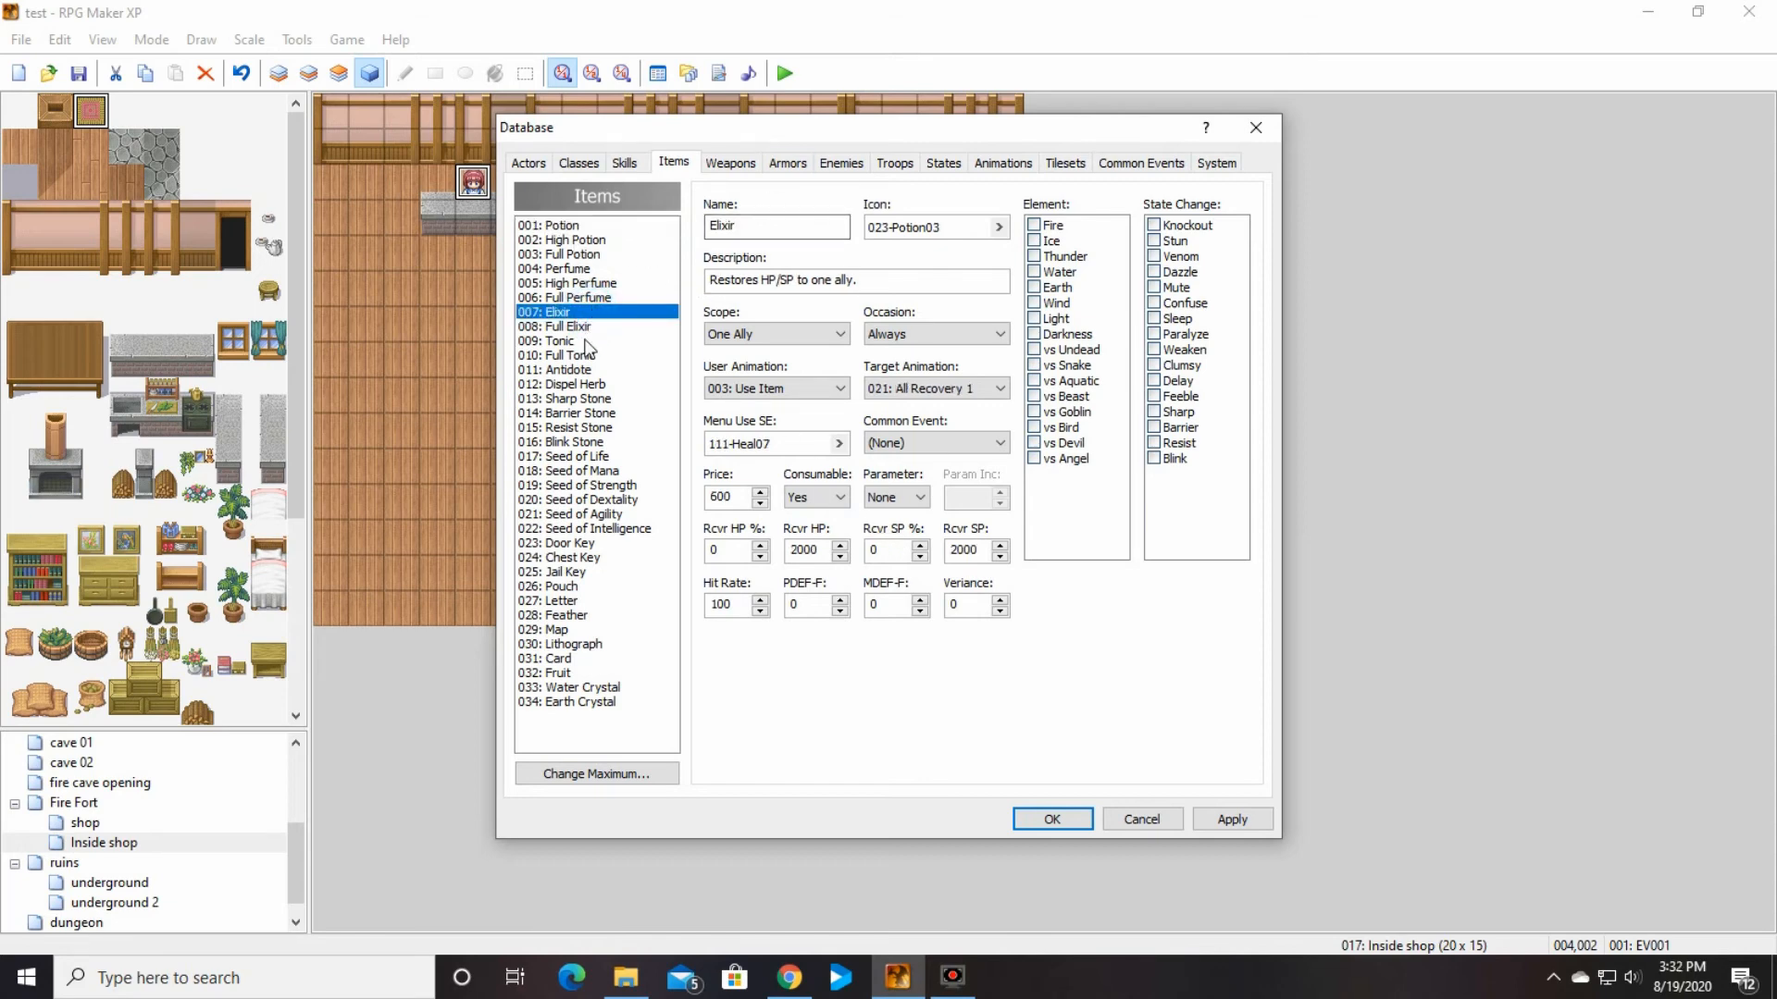
click(587, 342)
click(582, 357)
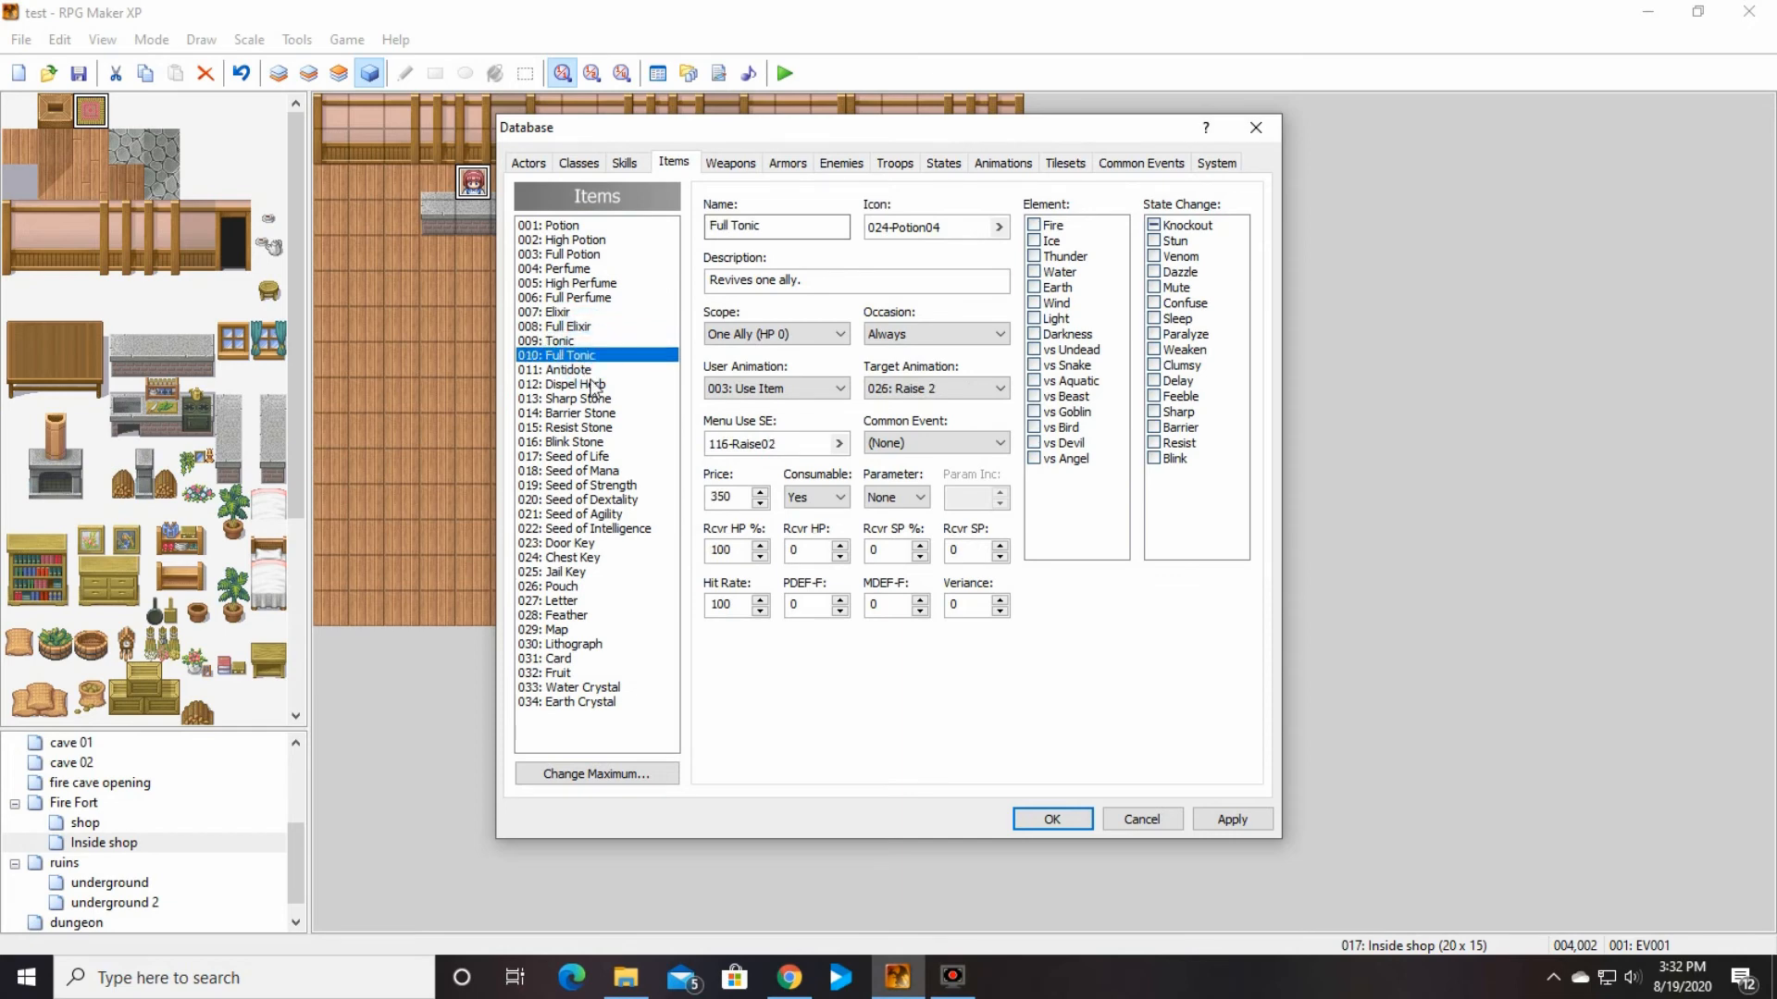
click(596, 384)
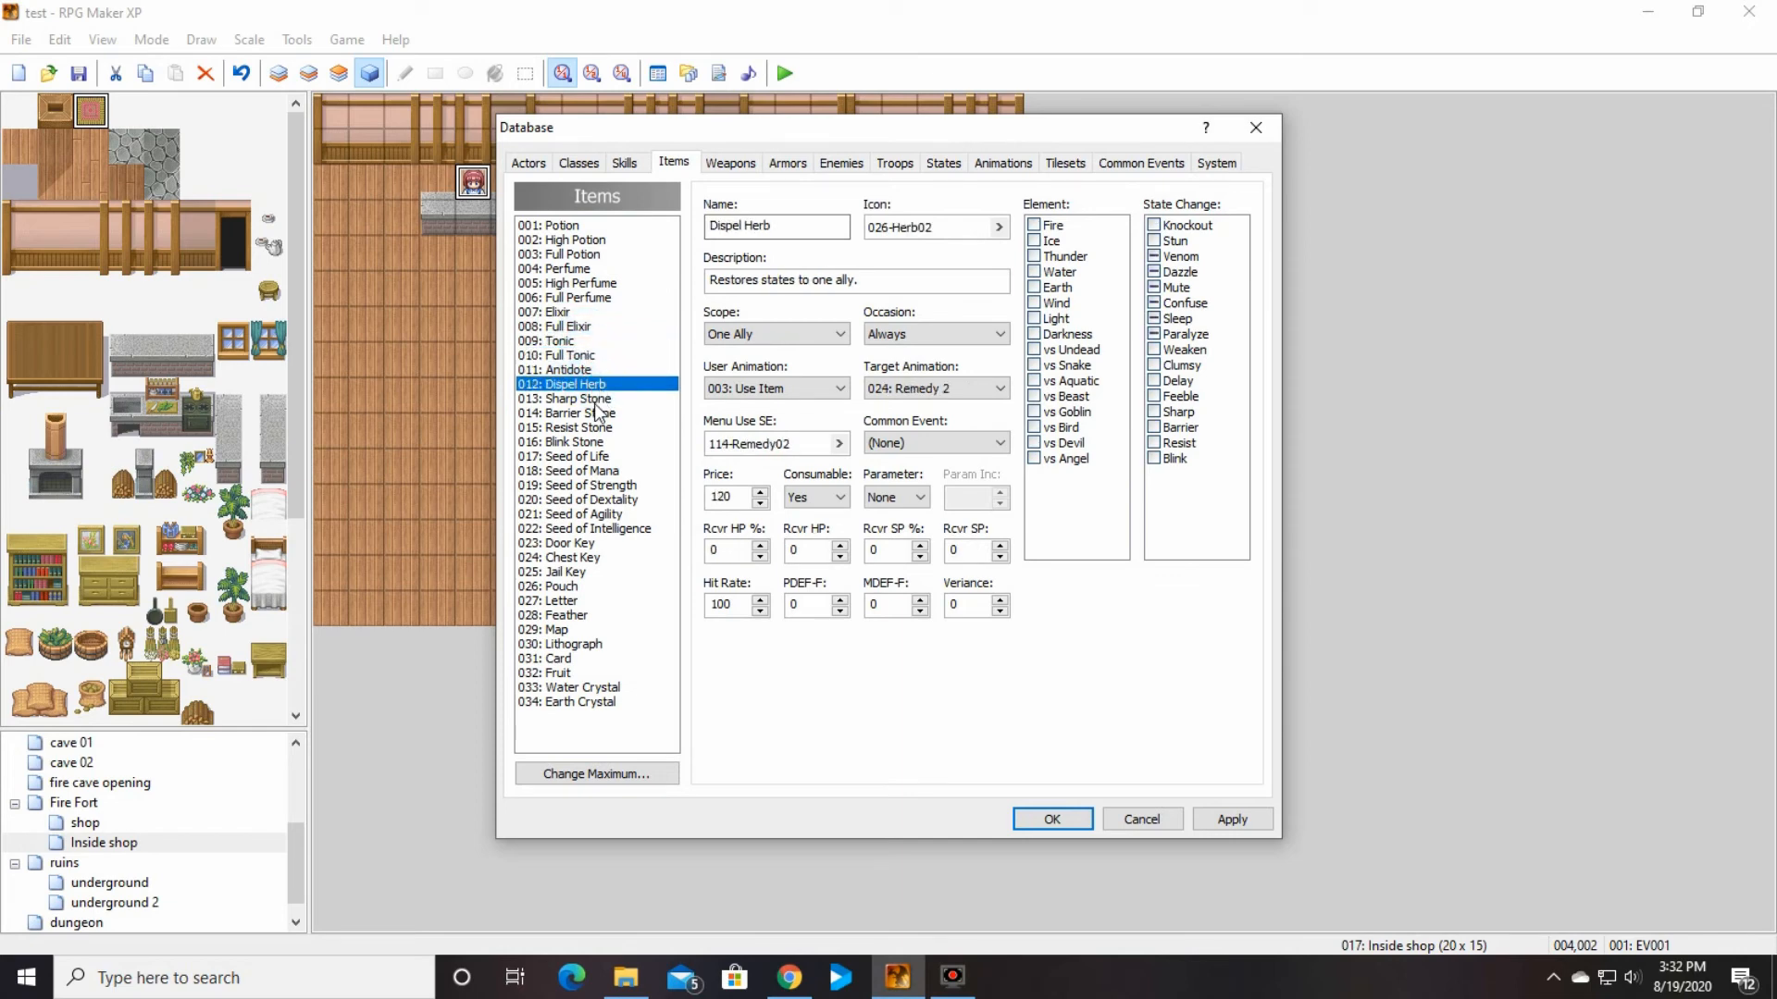
click(603, 399)
click(604, 415)
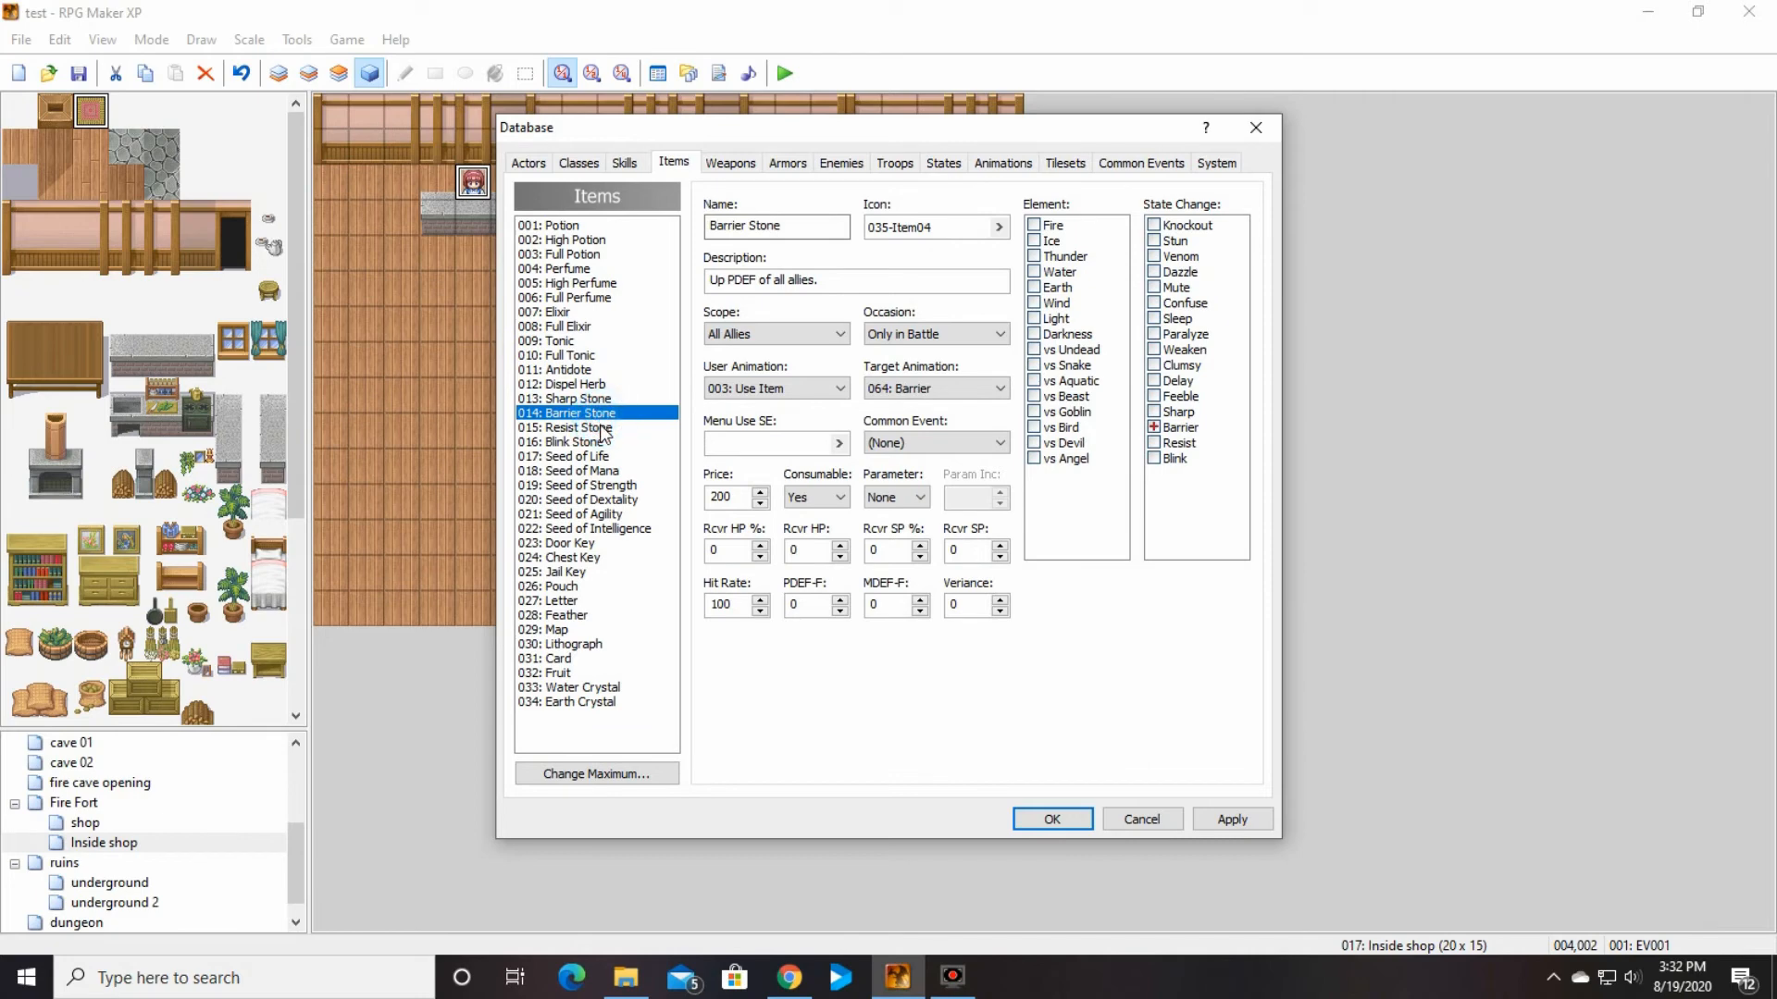
click(603, 429)
click(598, 444)
Step: Review the seed items, the keys, Pouch and Letter, and return to the Blink Stone
click(592, 471)
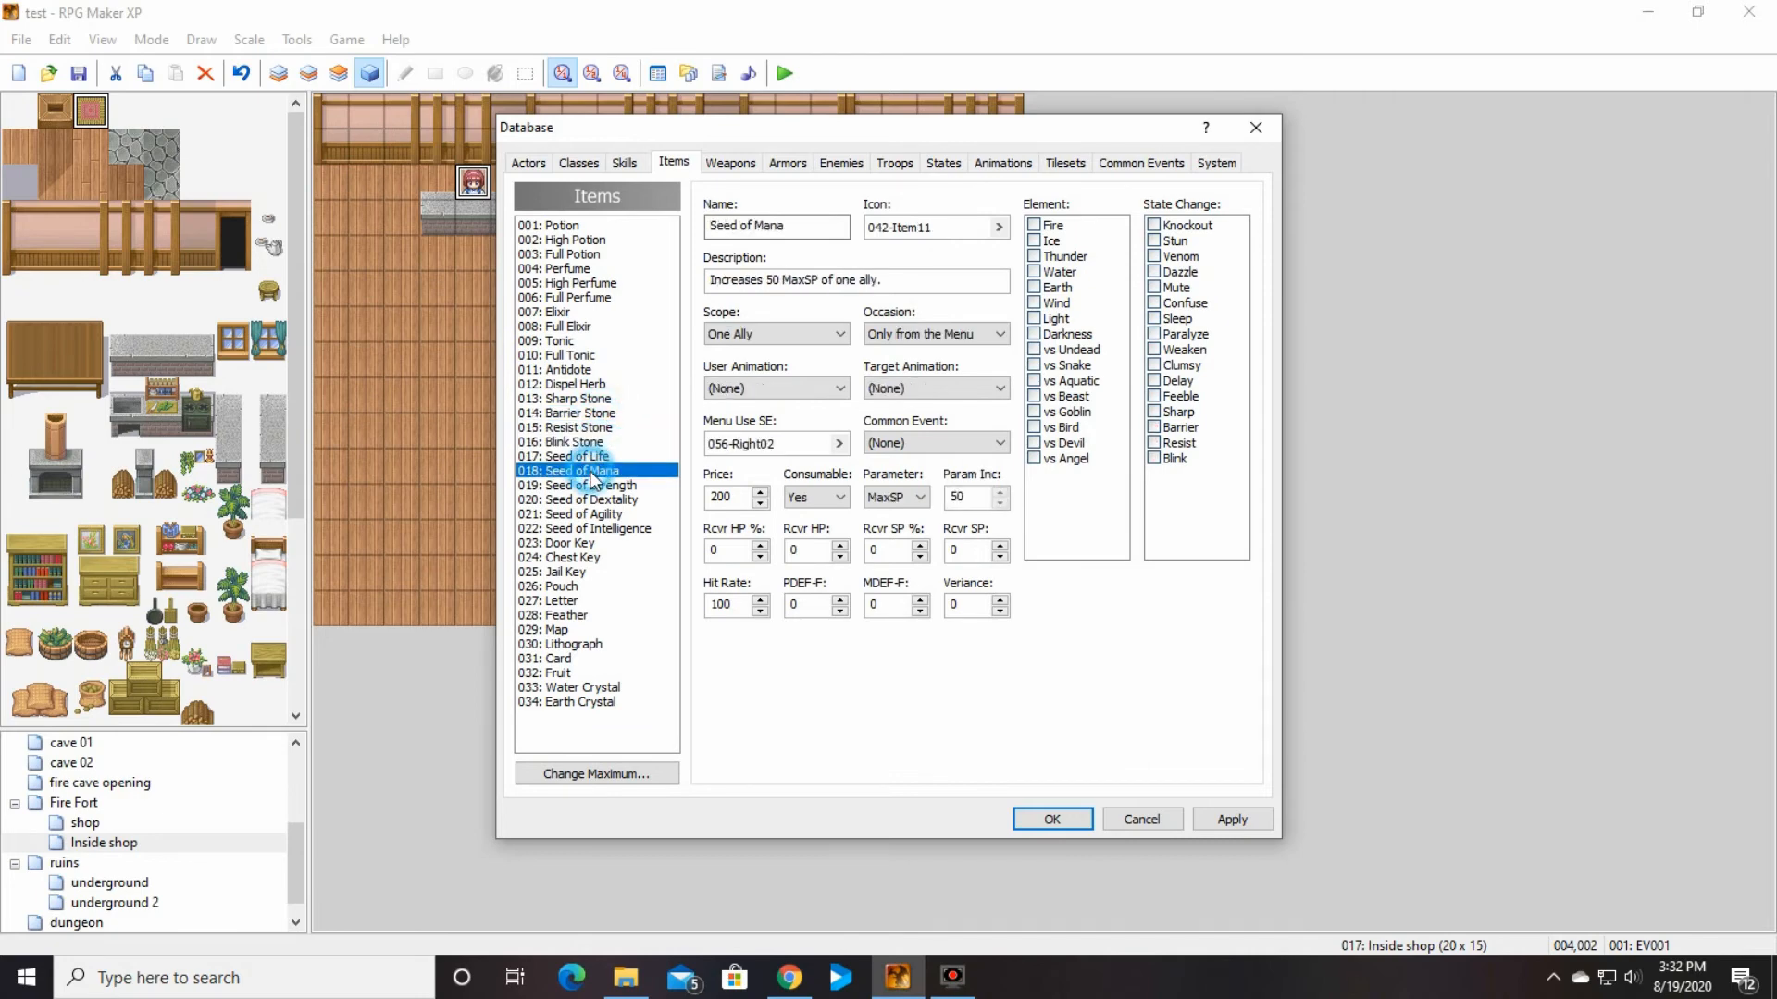
click(588, 500)
click(583, 527)
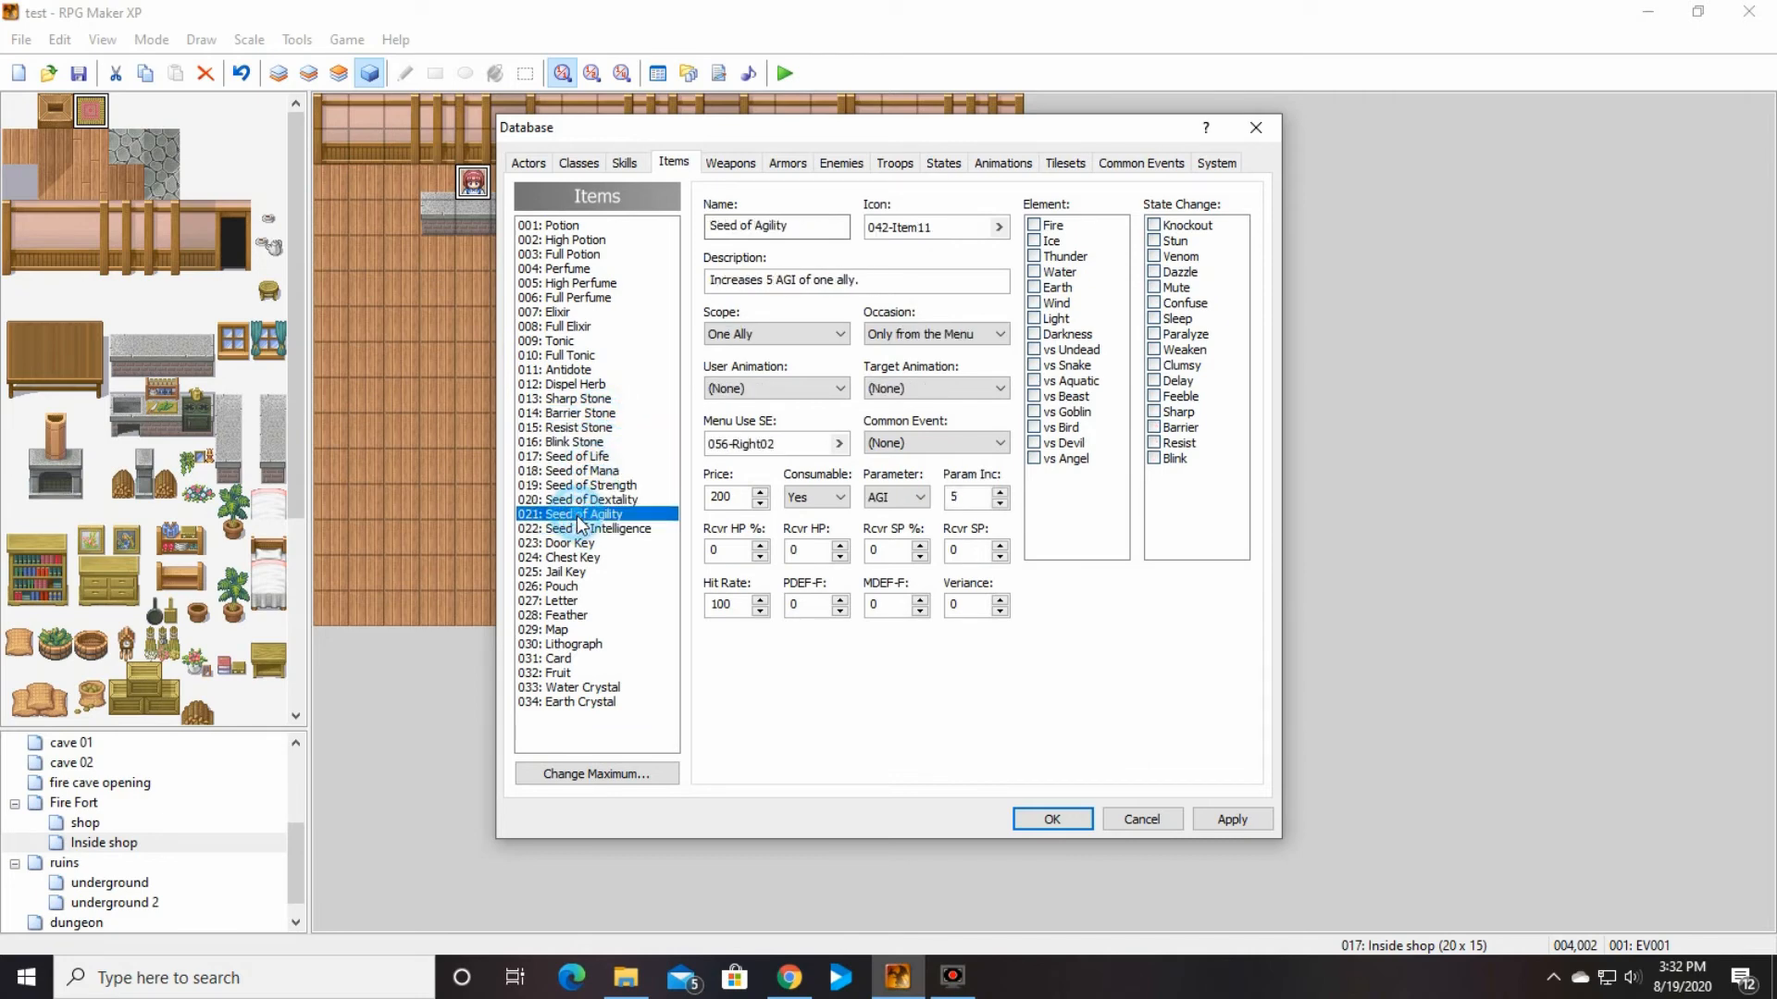
click(572, 557)
click(579, 572)
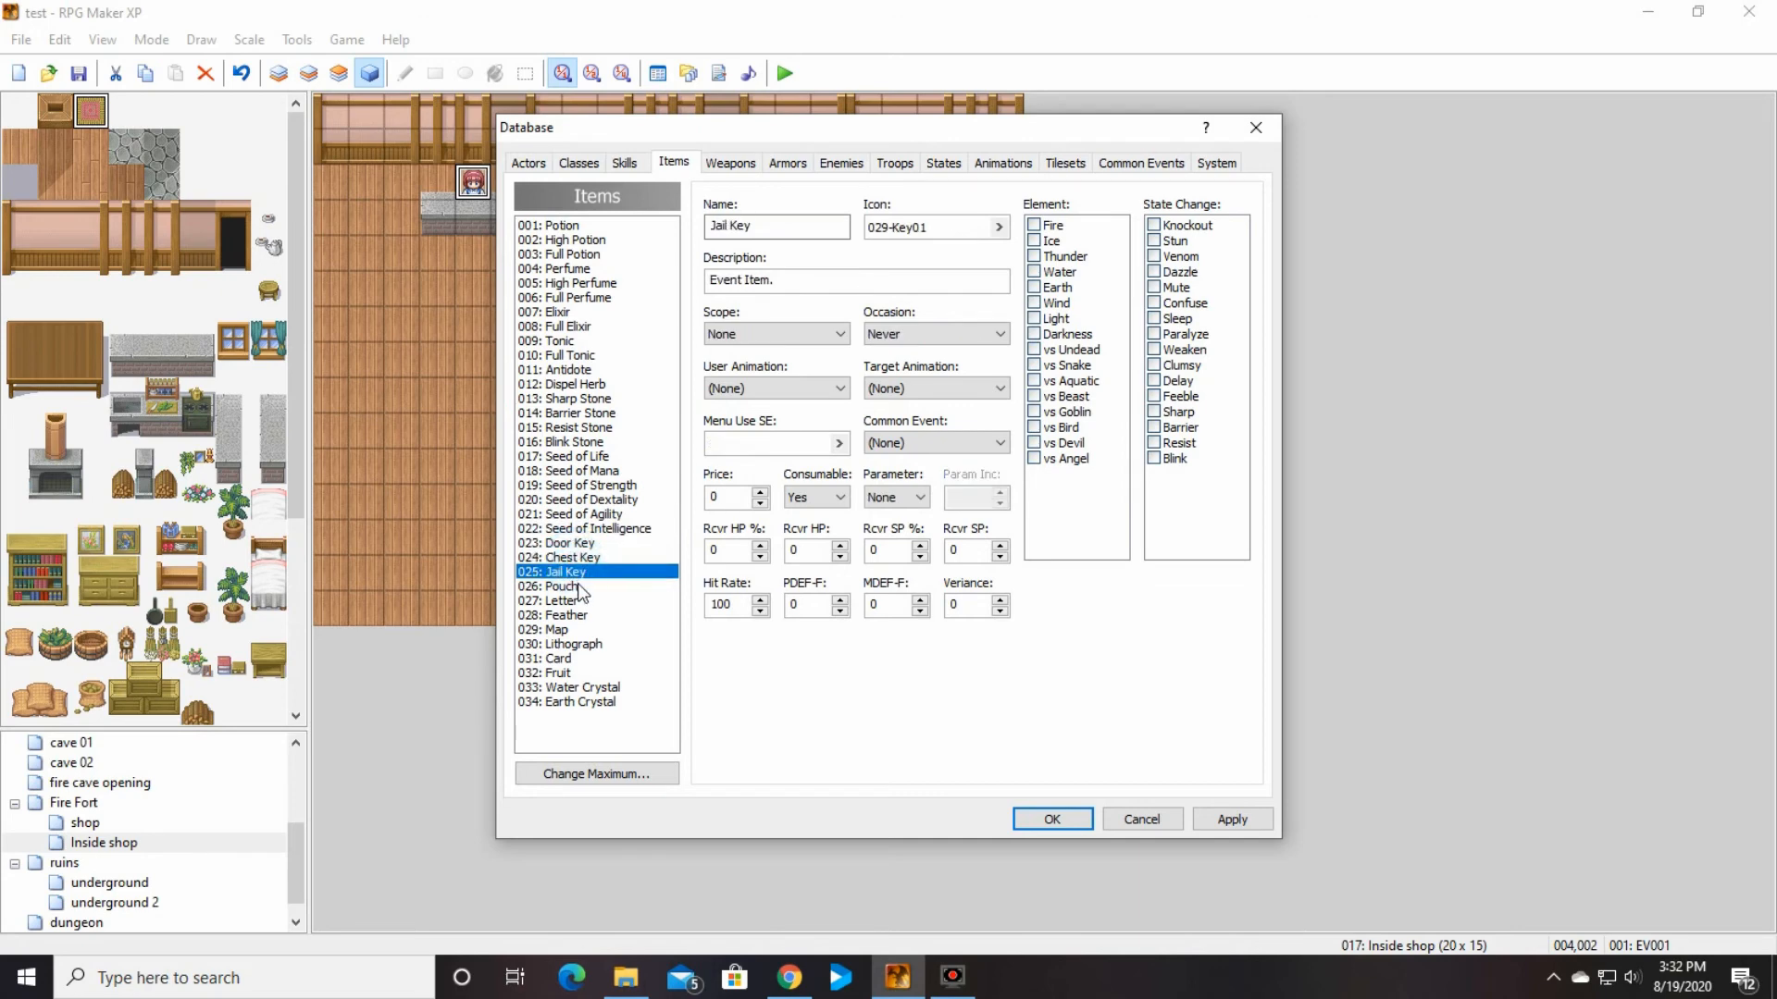
click(579, 587)
click(577, 600)
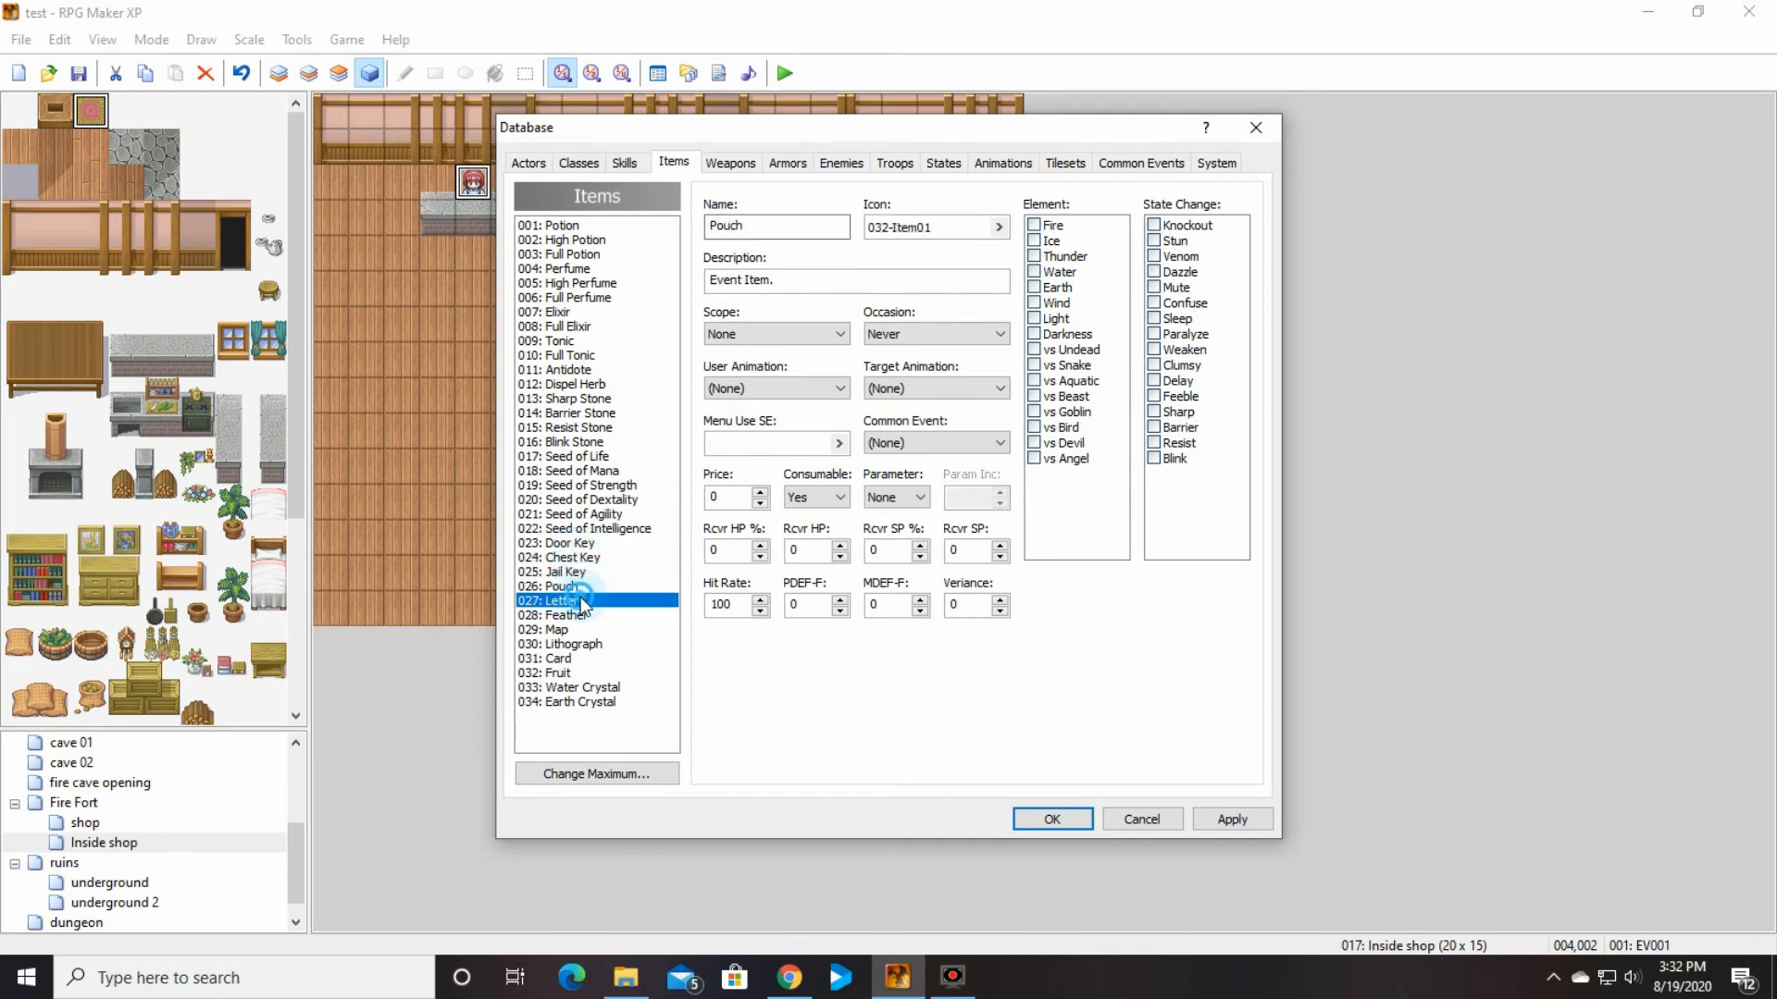
click(583, 442)
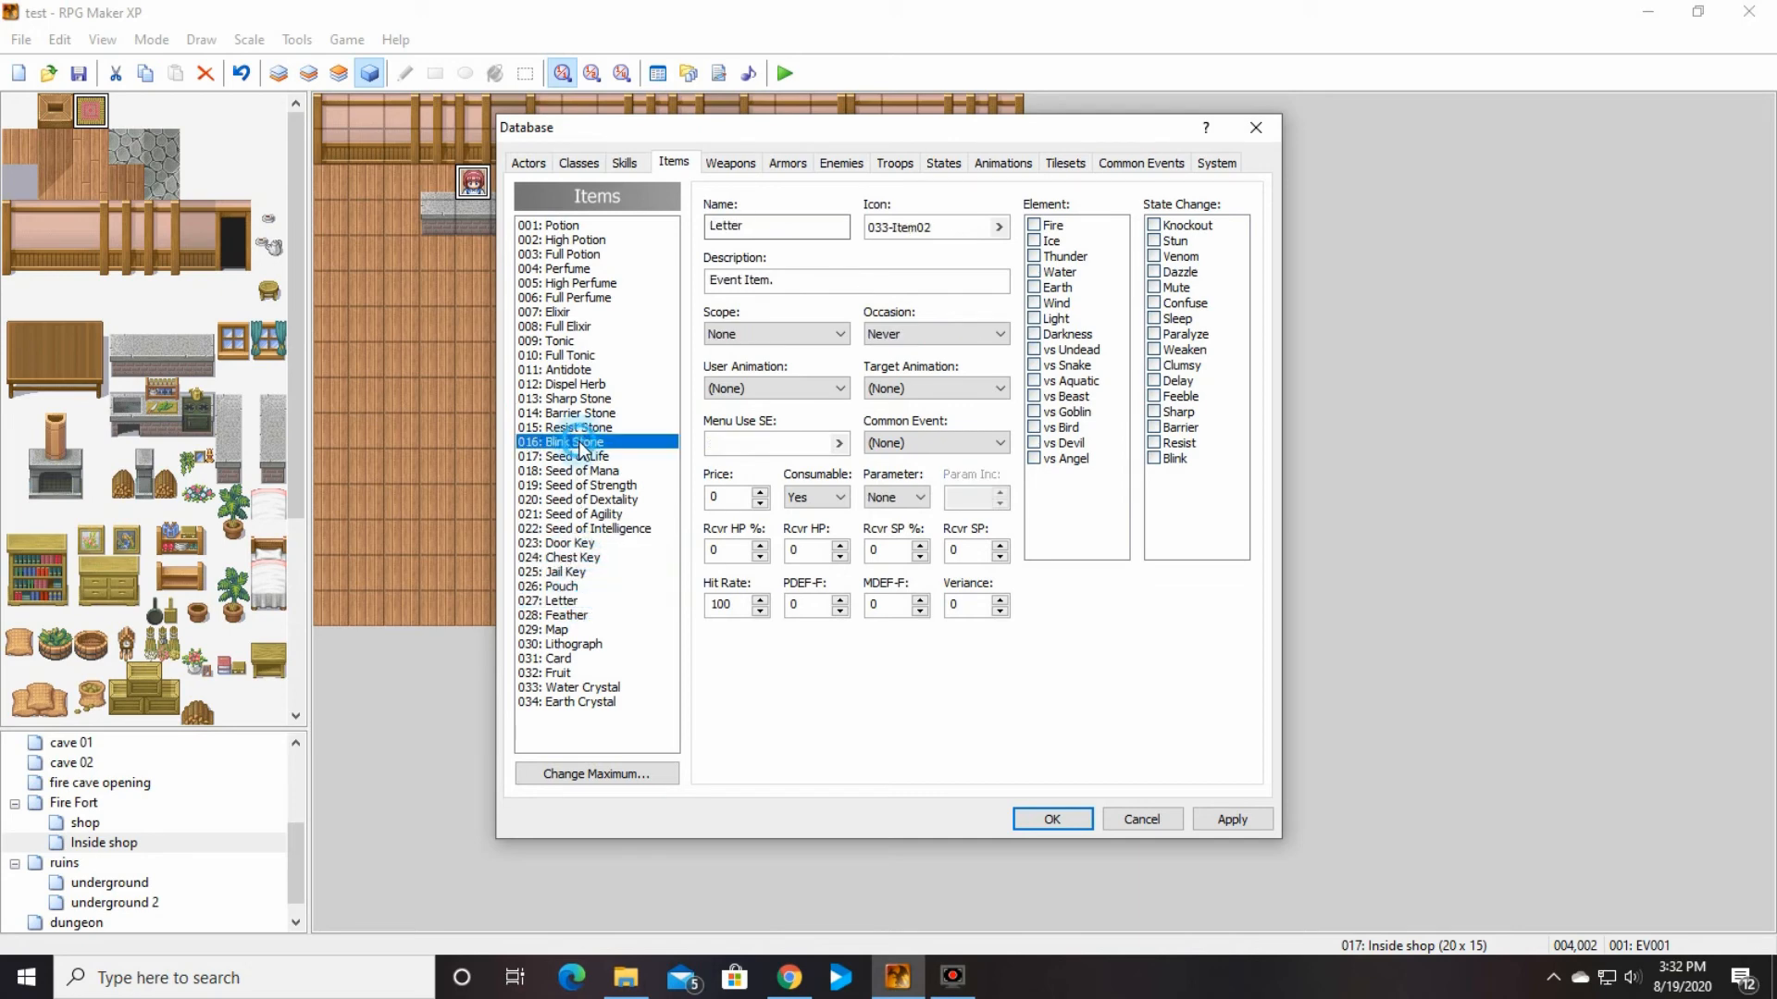
Step: Compare the HP and SP recovery settings of the High Perfume, Full Potion and Perfume
click(602, 281)
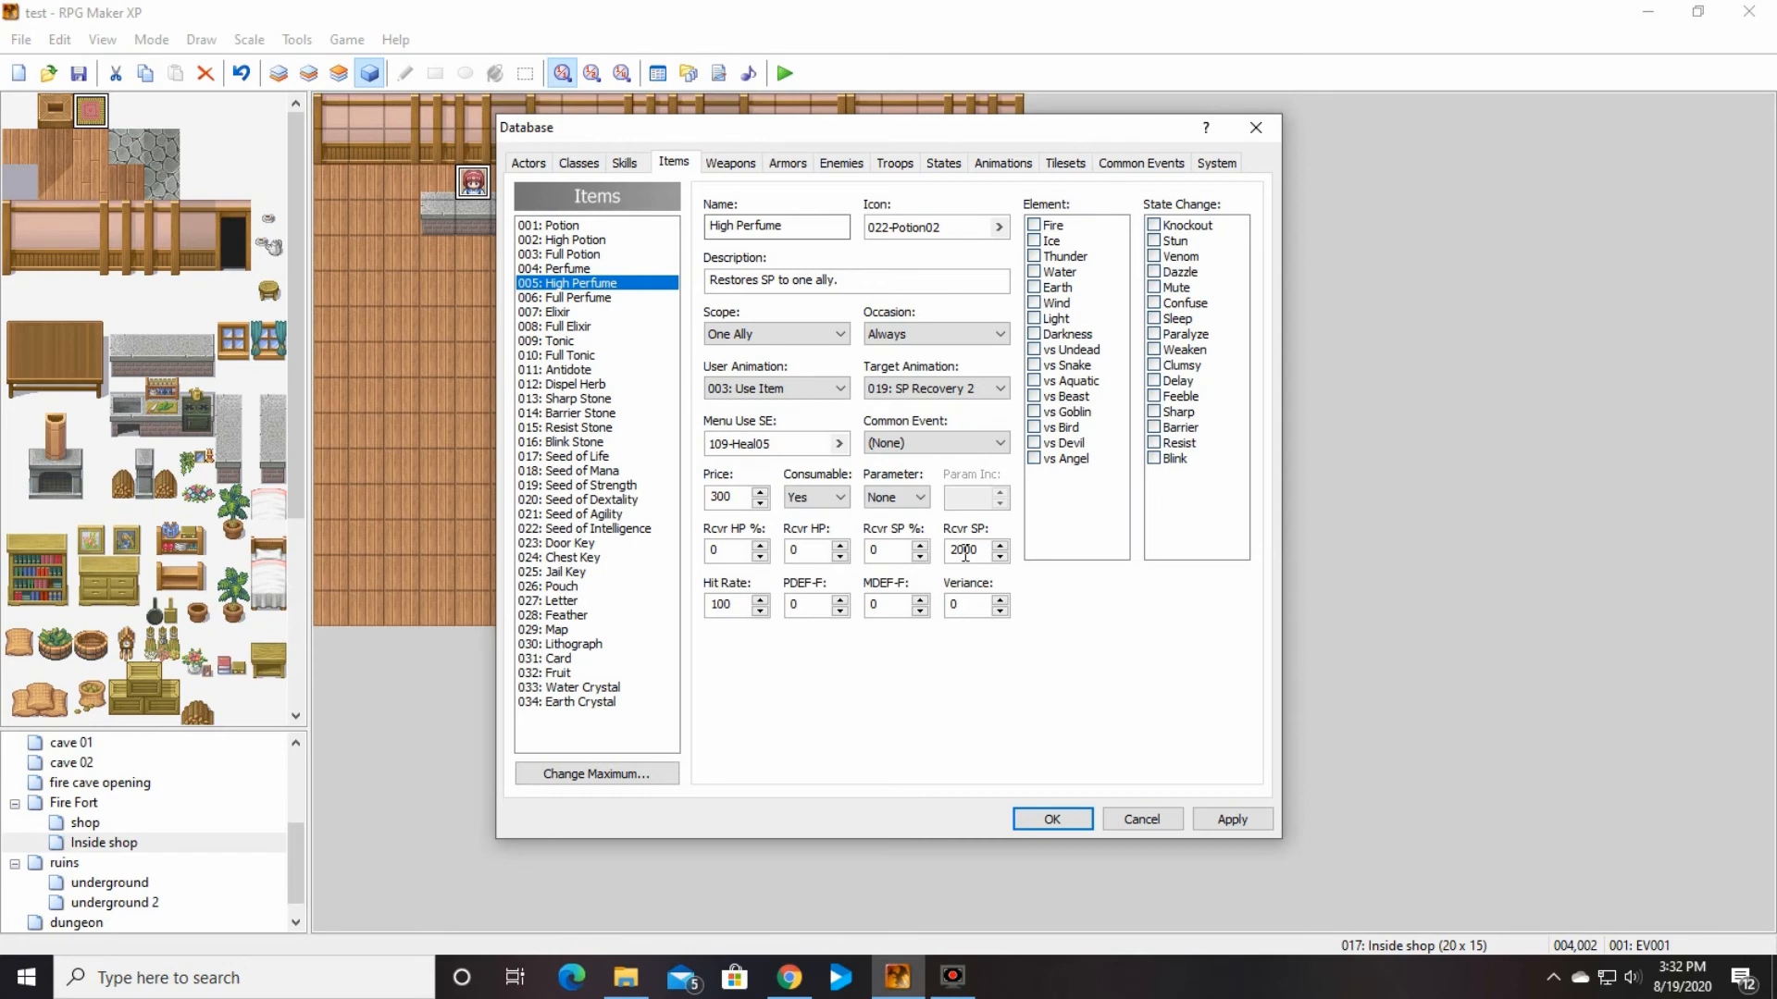
click(569, 254)
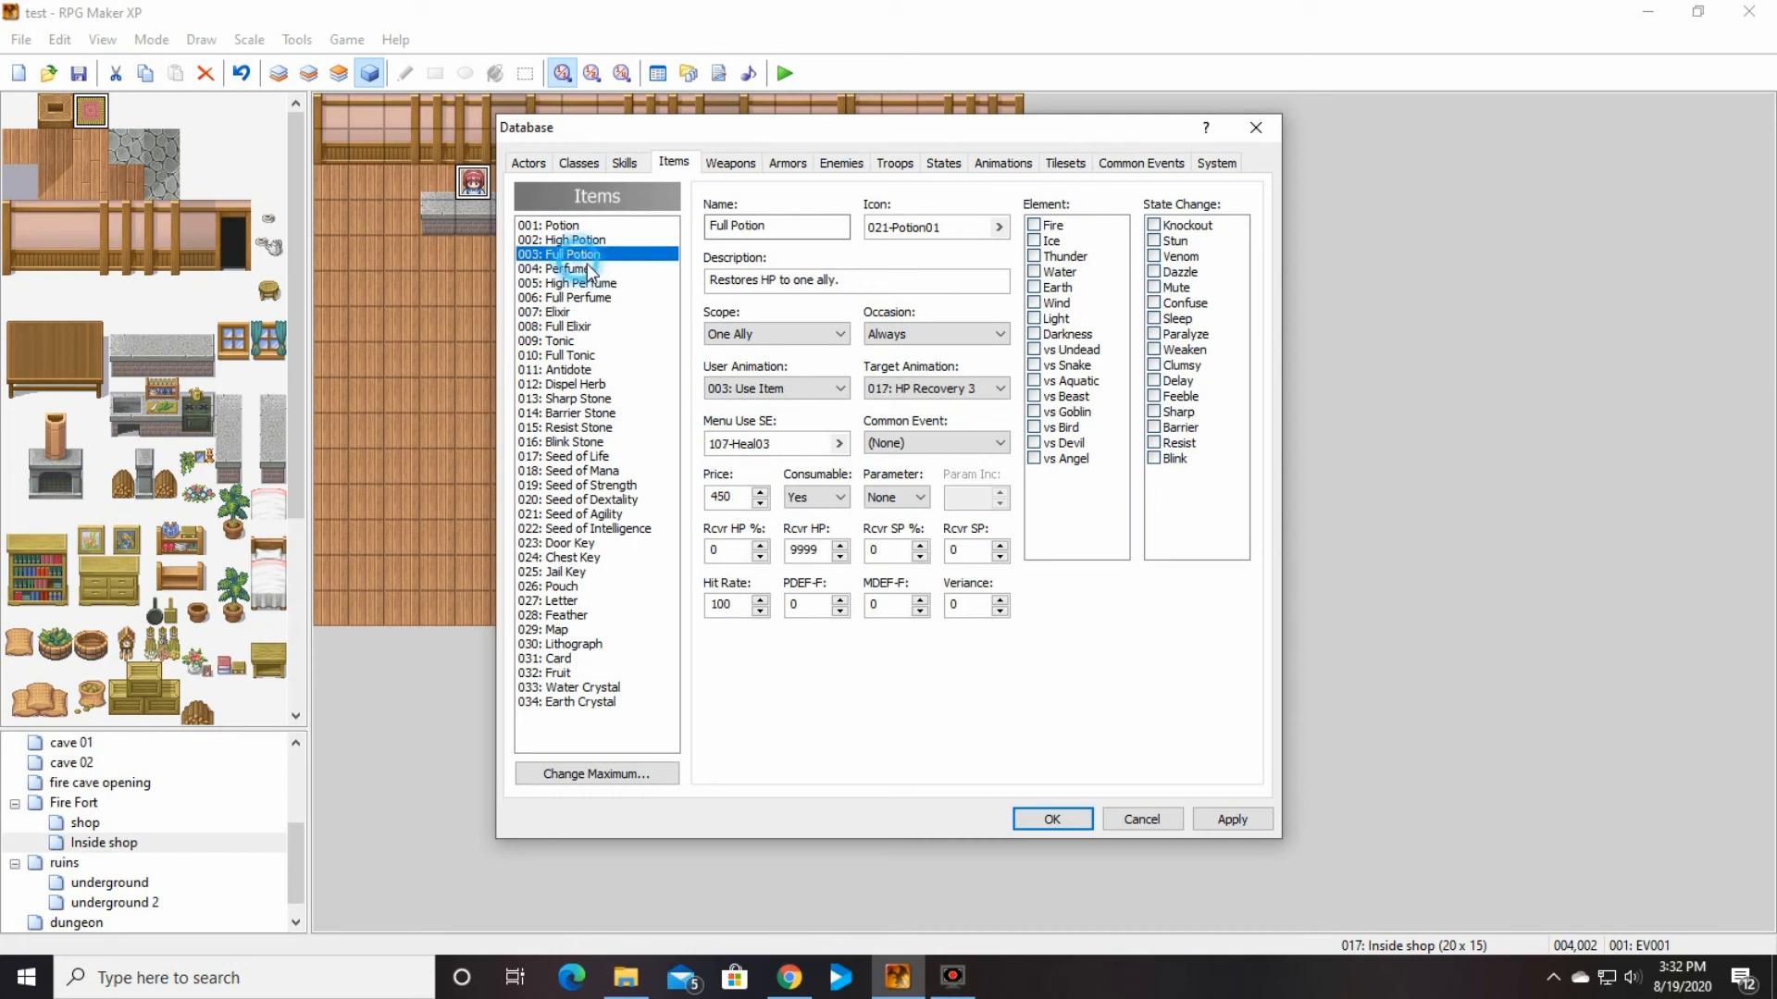
click(592, 269)
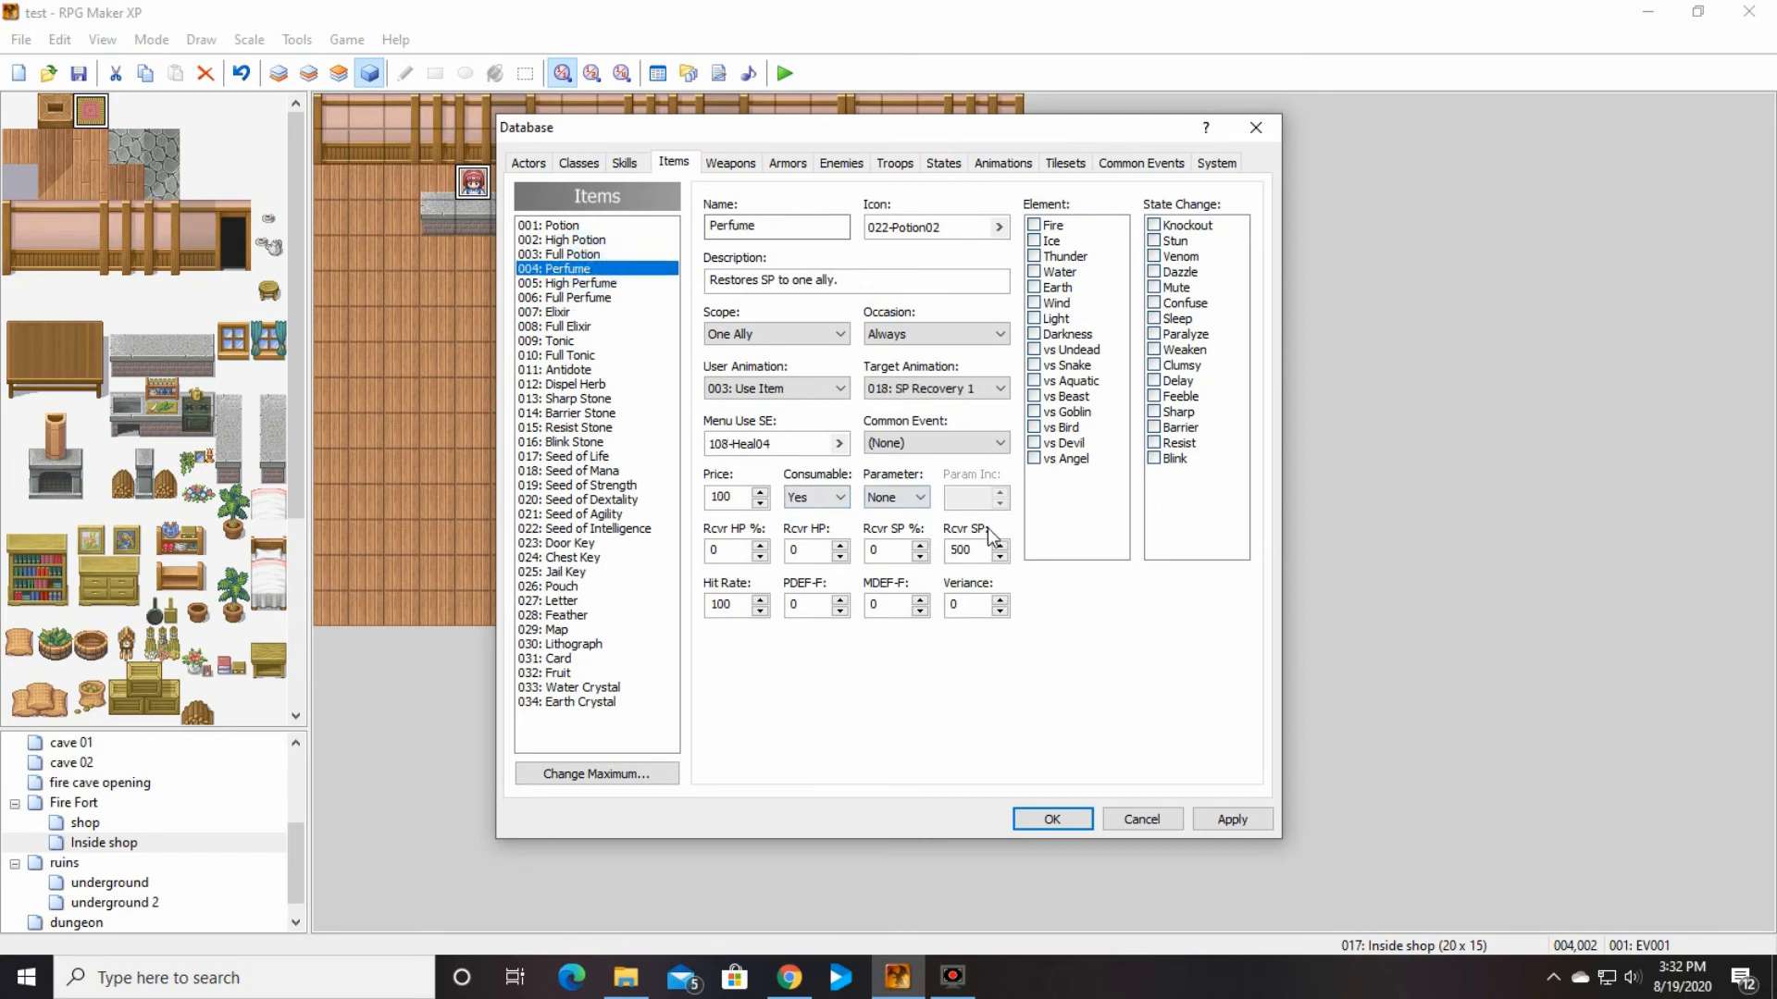
Step: Read the help on the Potion's Hit Rate setting
click(568, 228)
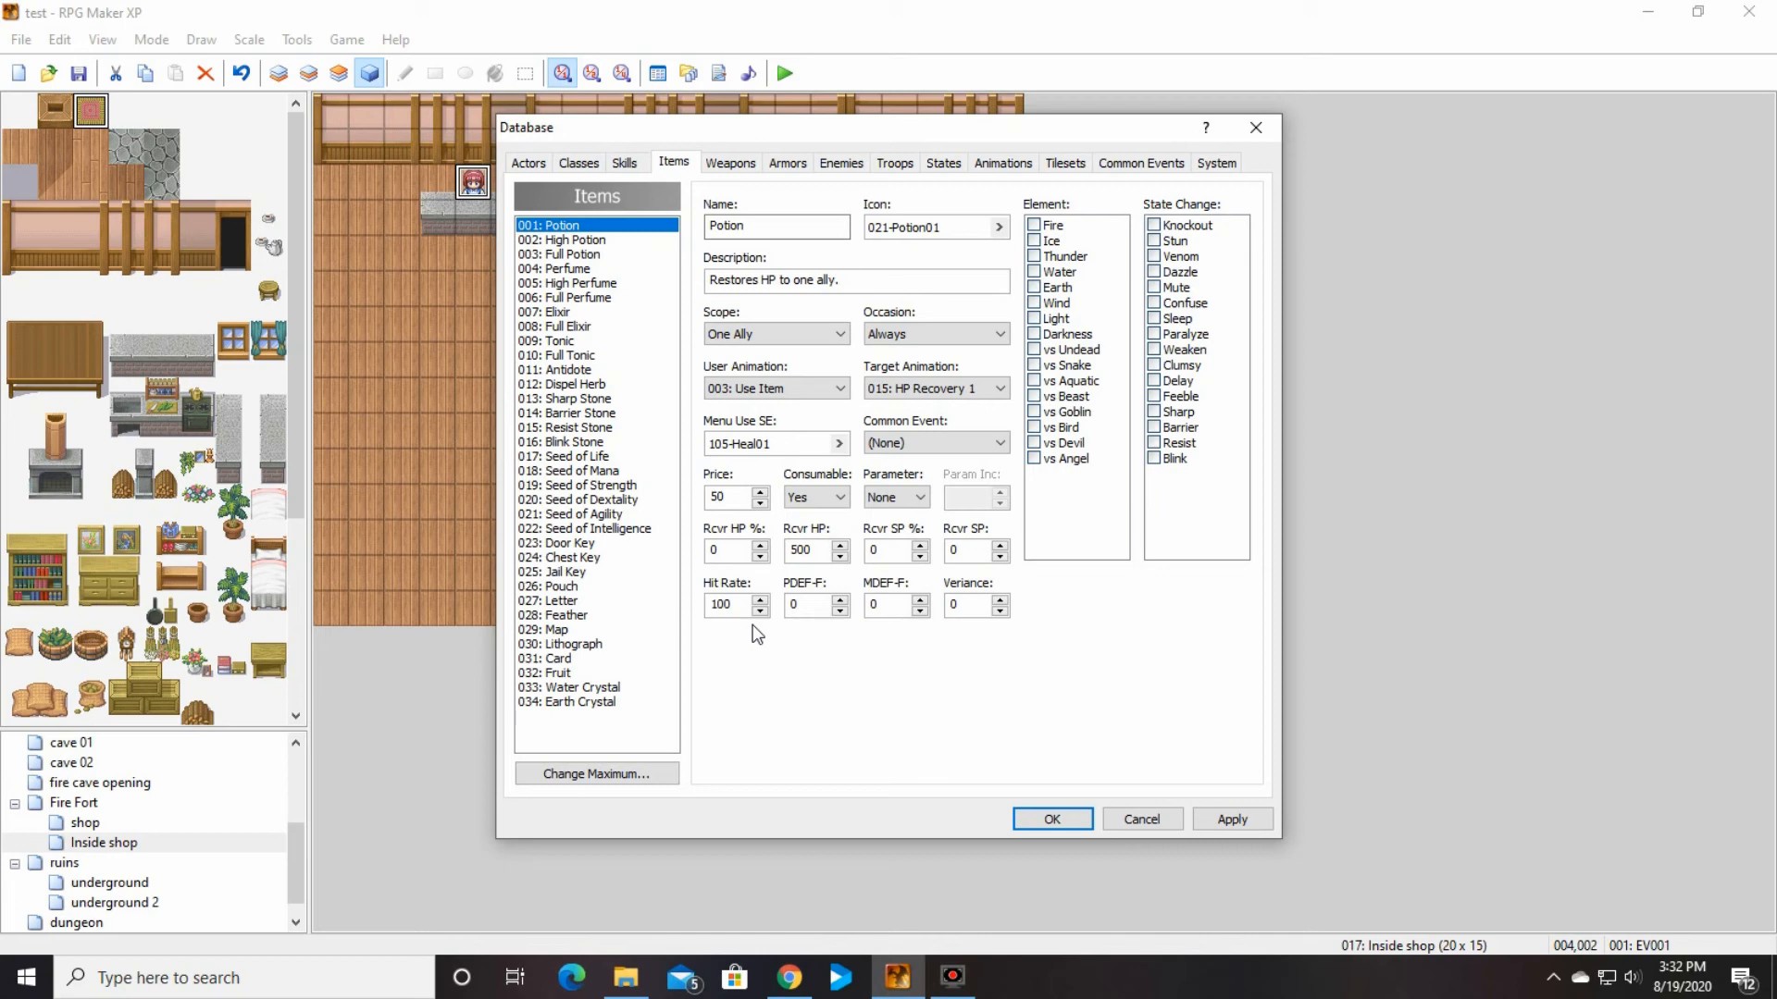
right_click(709, 581)
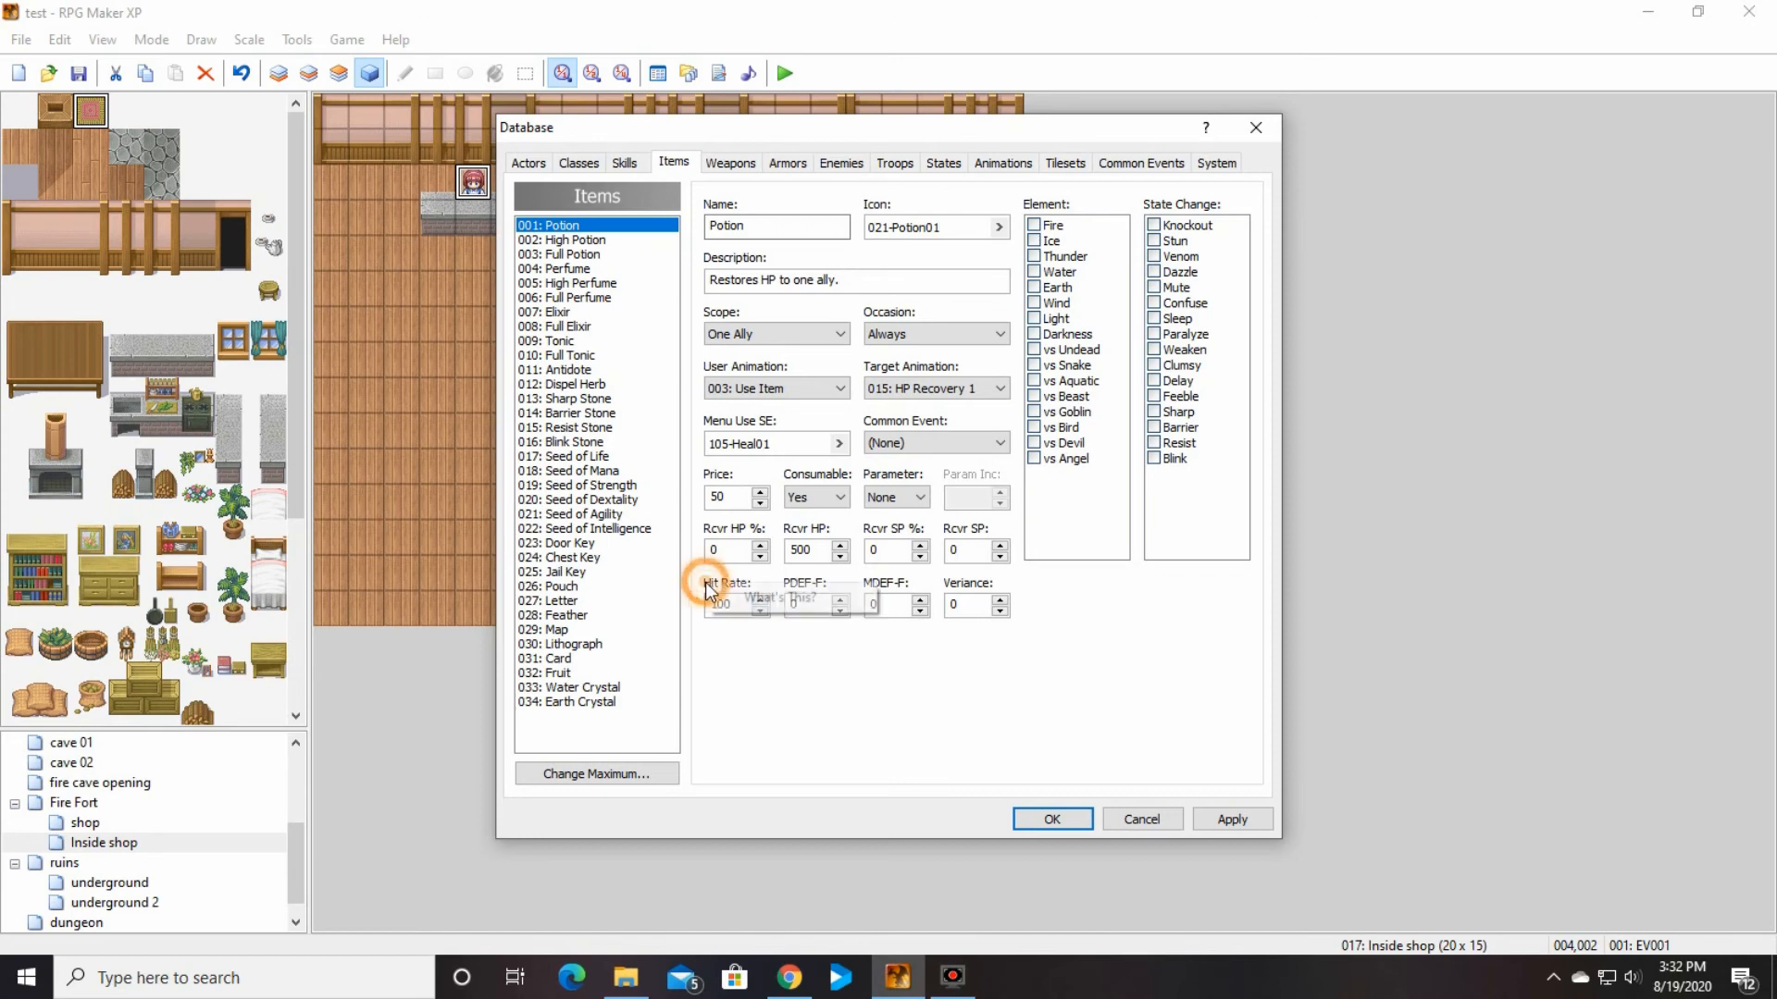
click(741, 590)
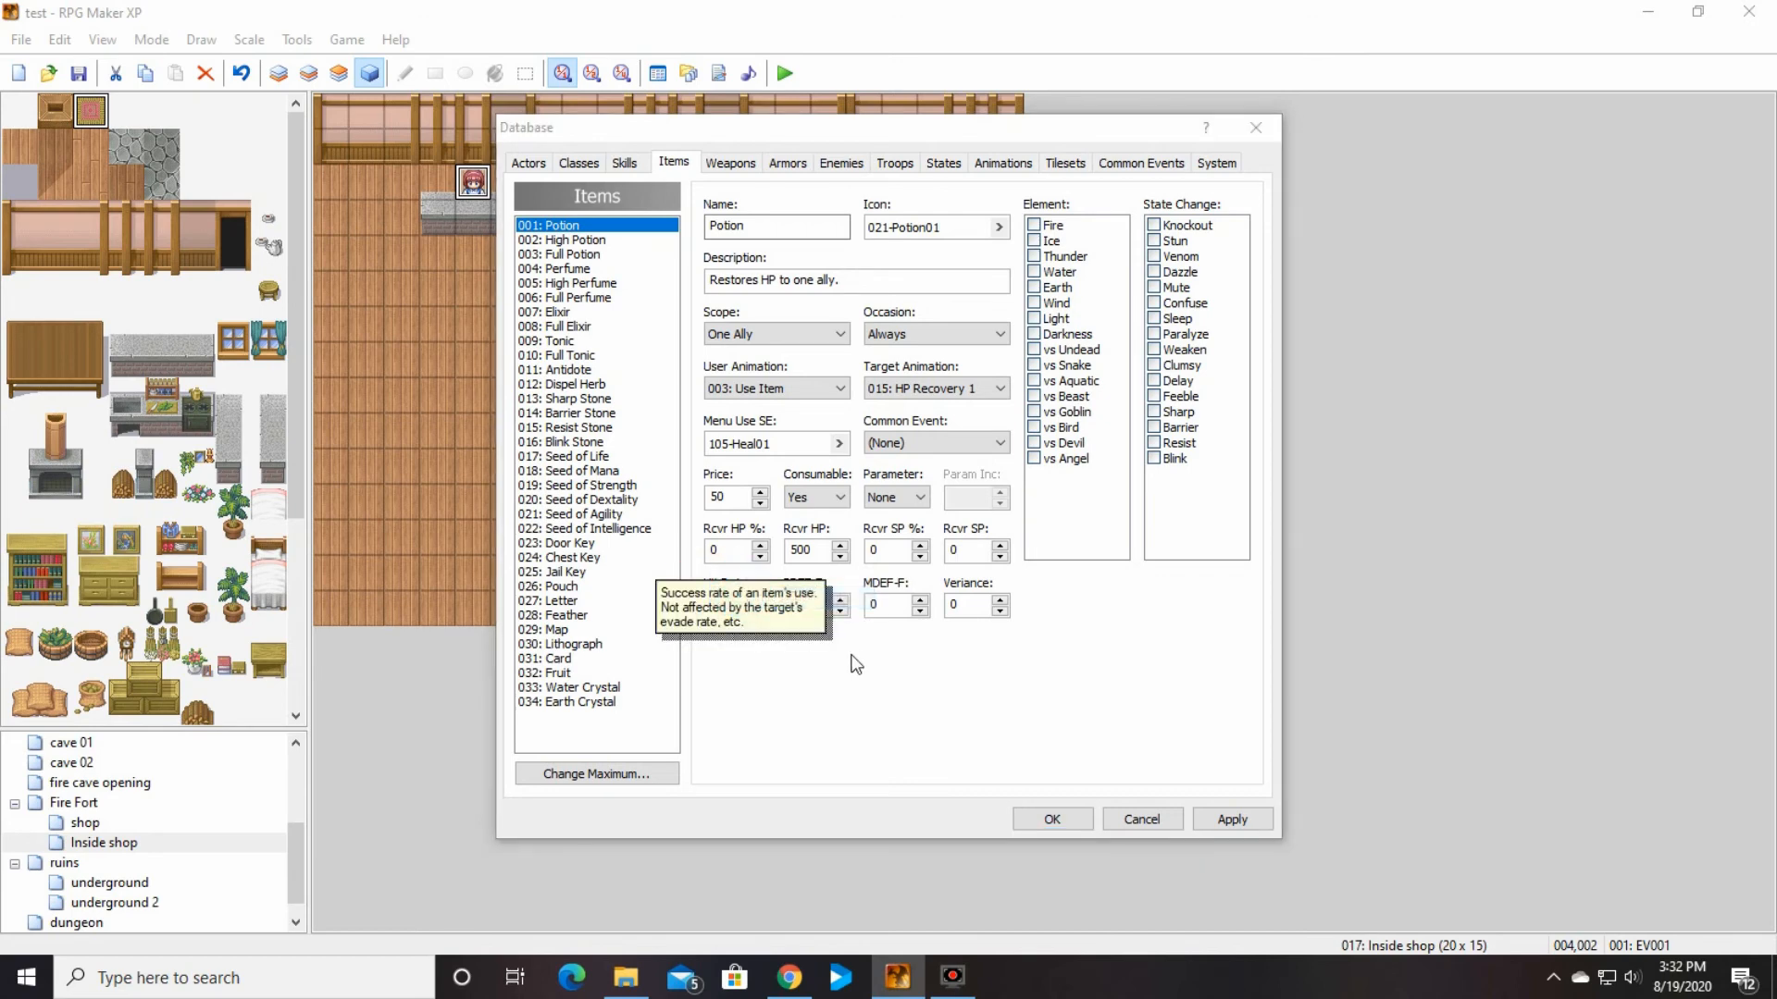
click(792, 662)
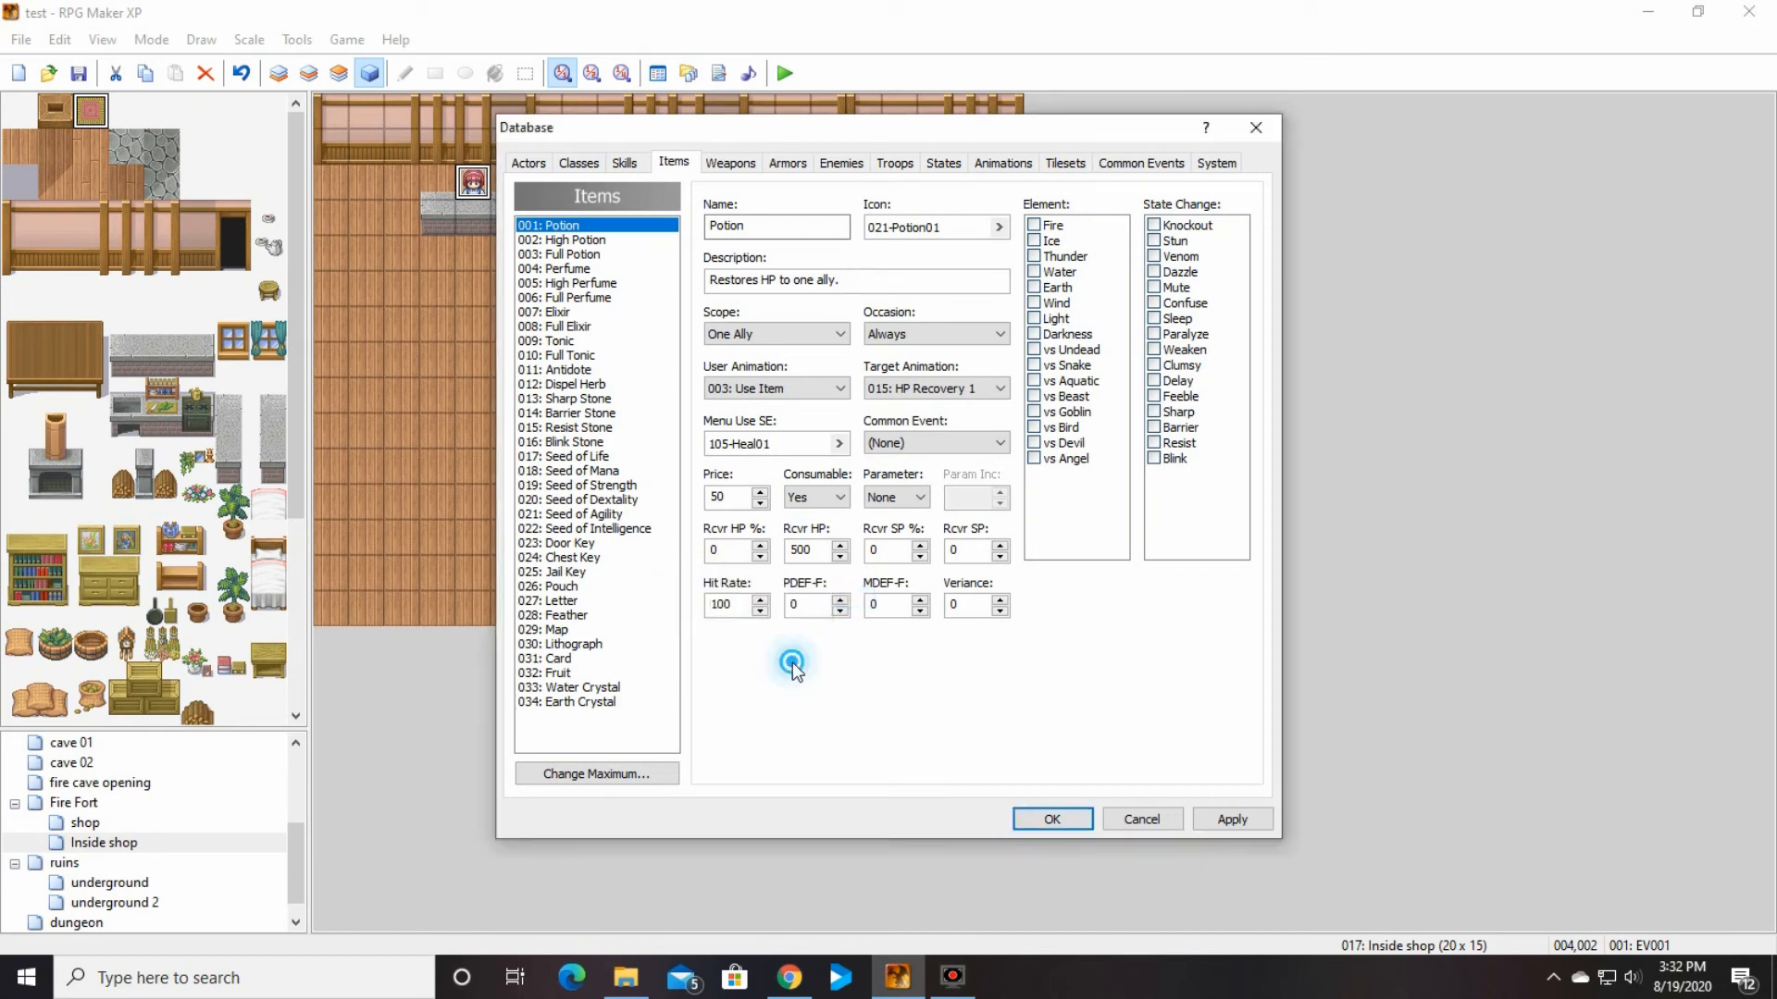
Step: Read the help on the Potion's PDEF-F and MDEF-F settings
right_click(802, 583)
click(837, 597)
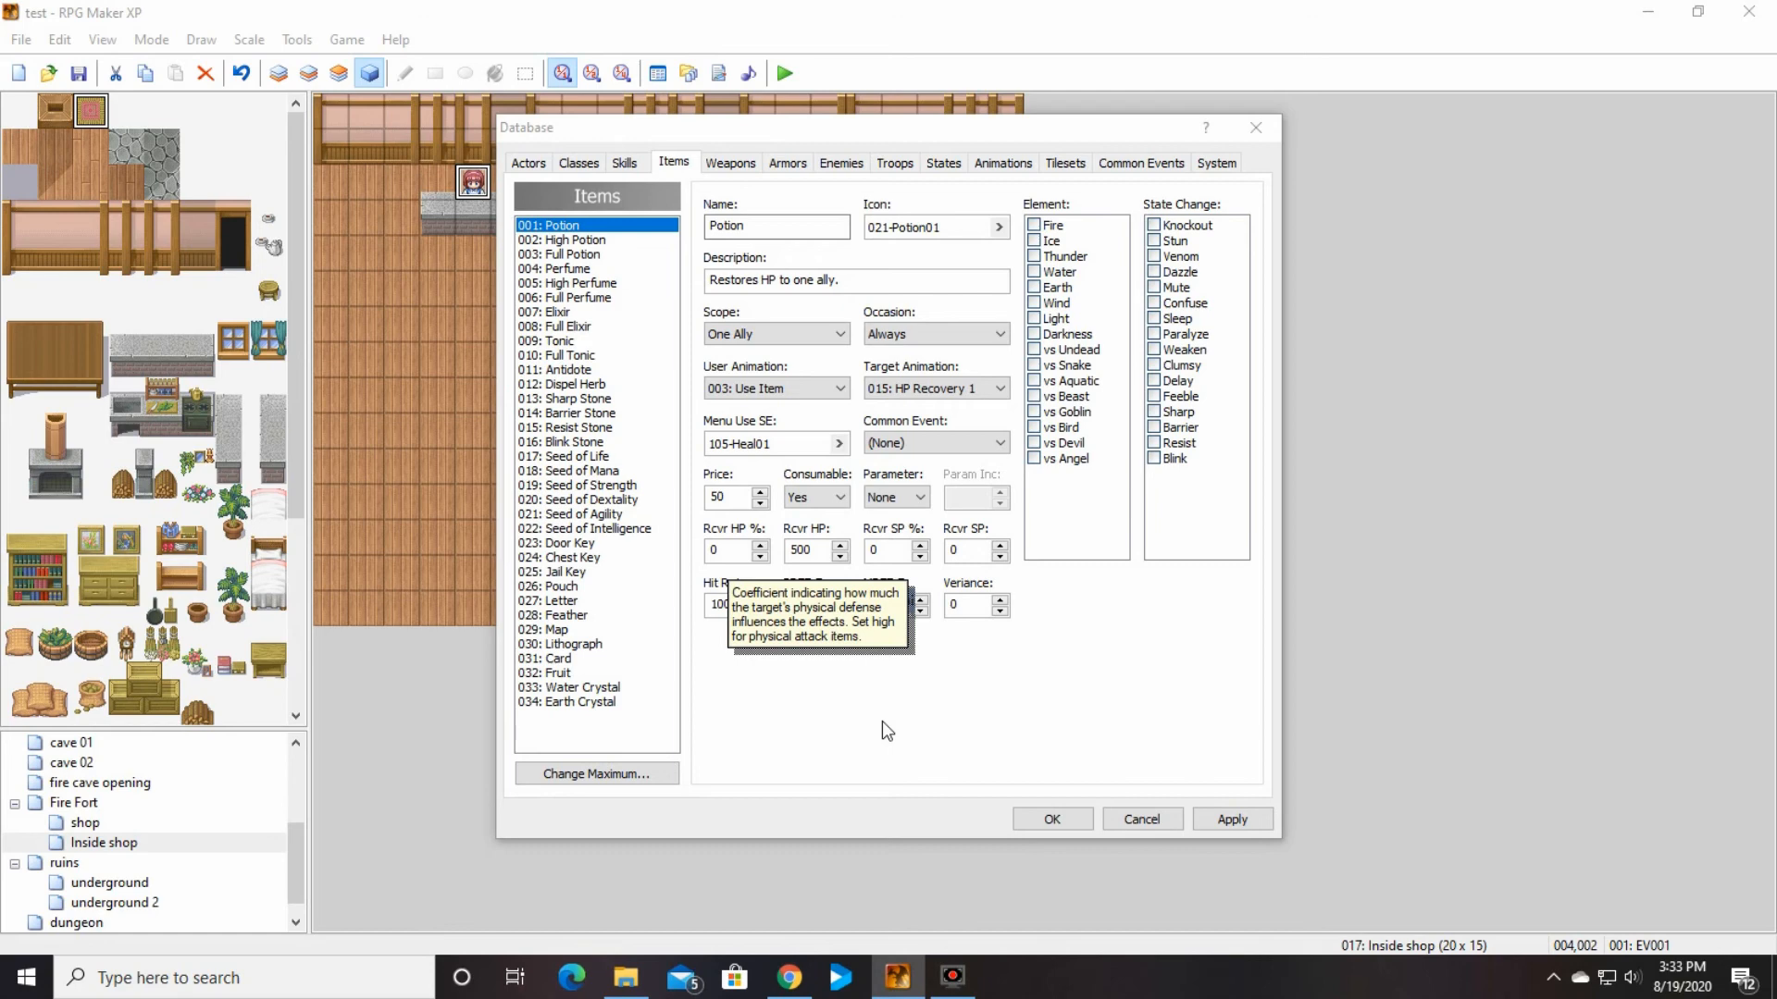
click(881, 720)
click(877, 588)
right_click(877, 588)
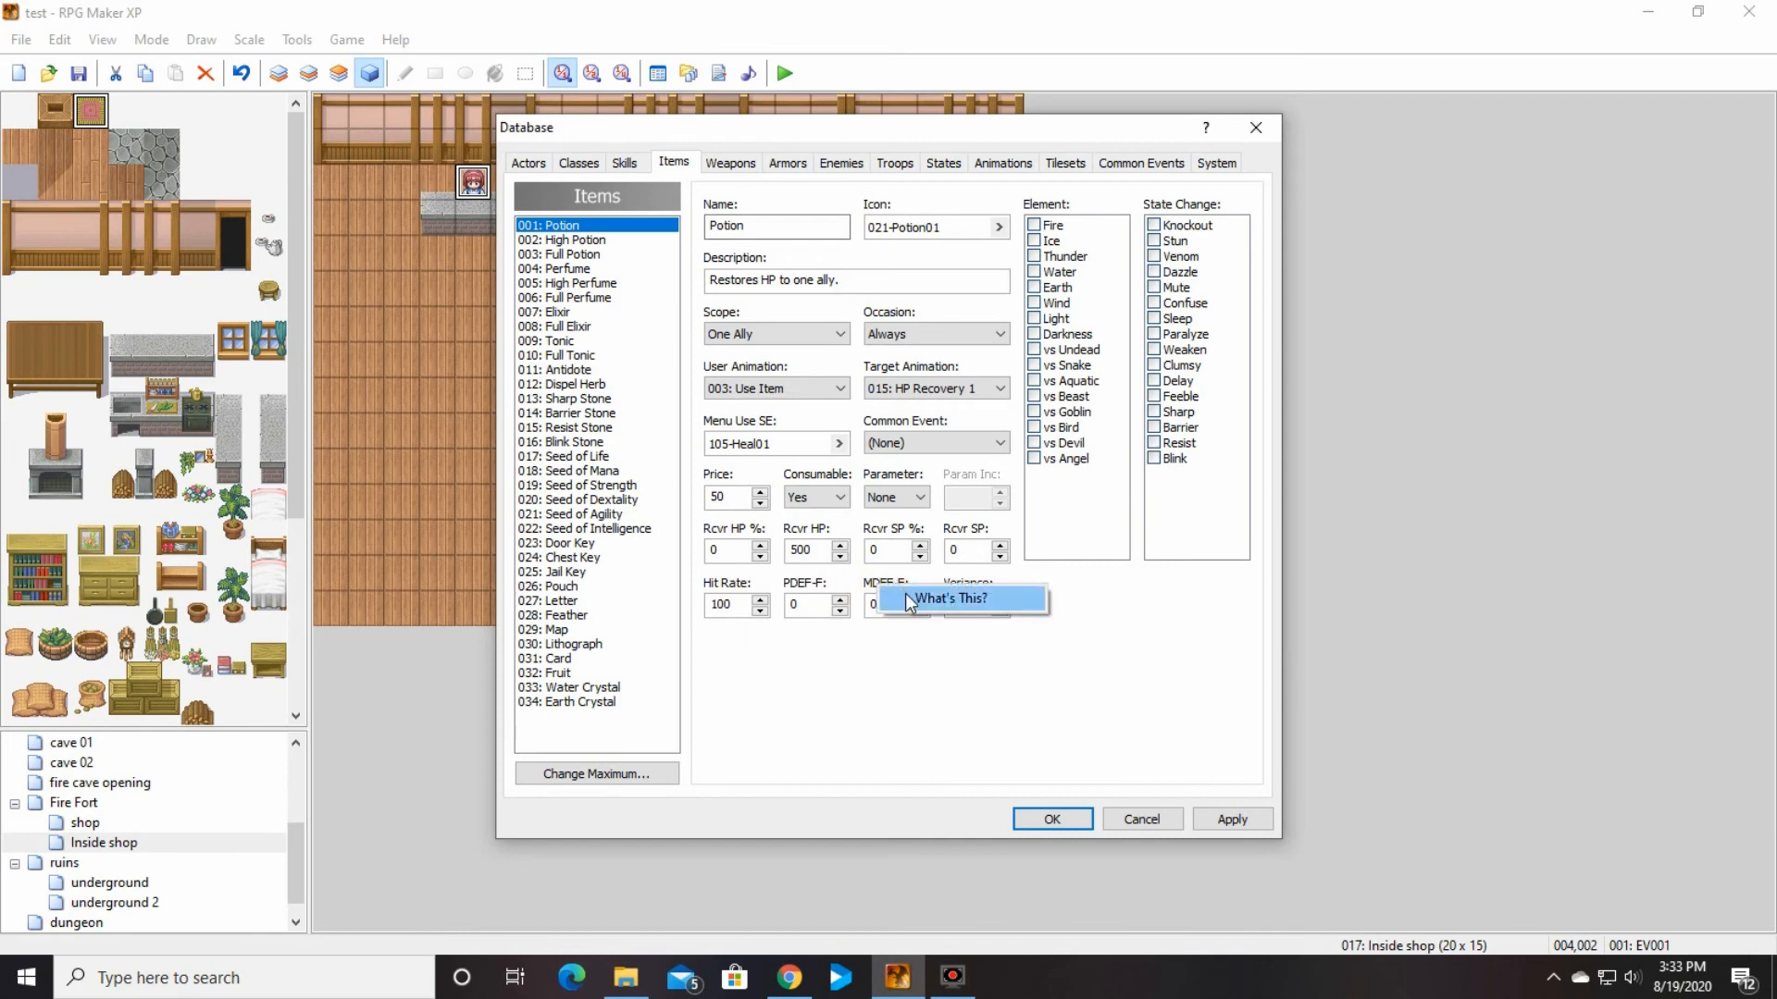
click(905, 592)
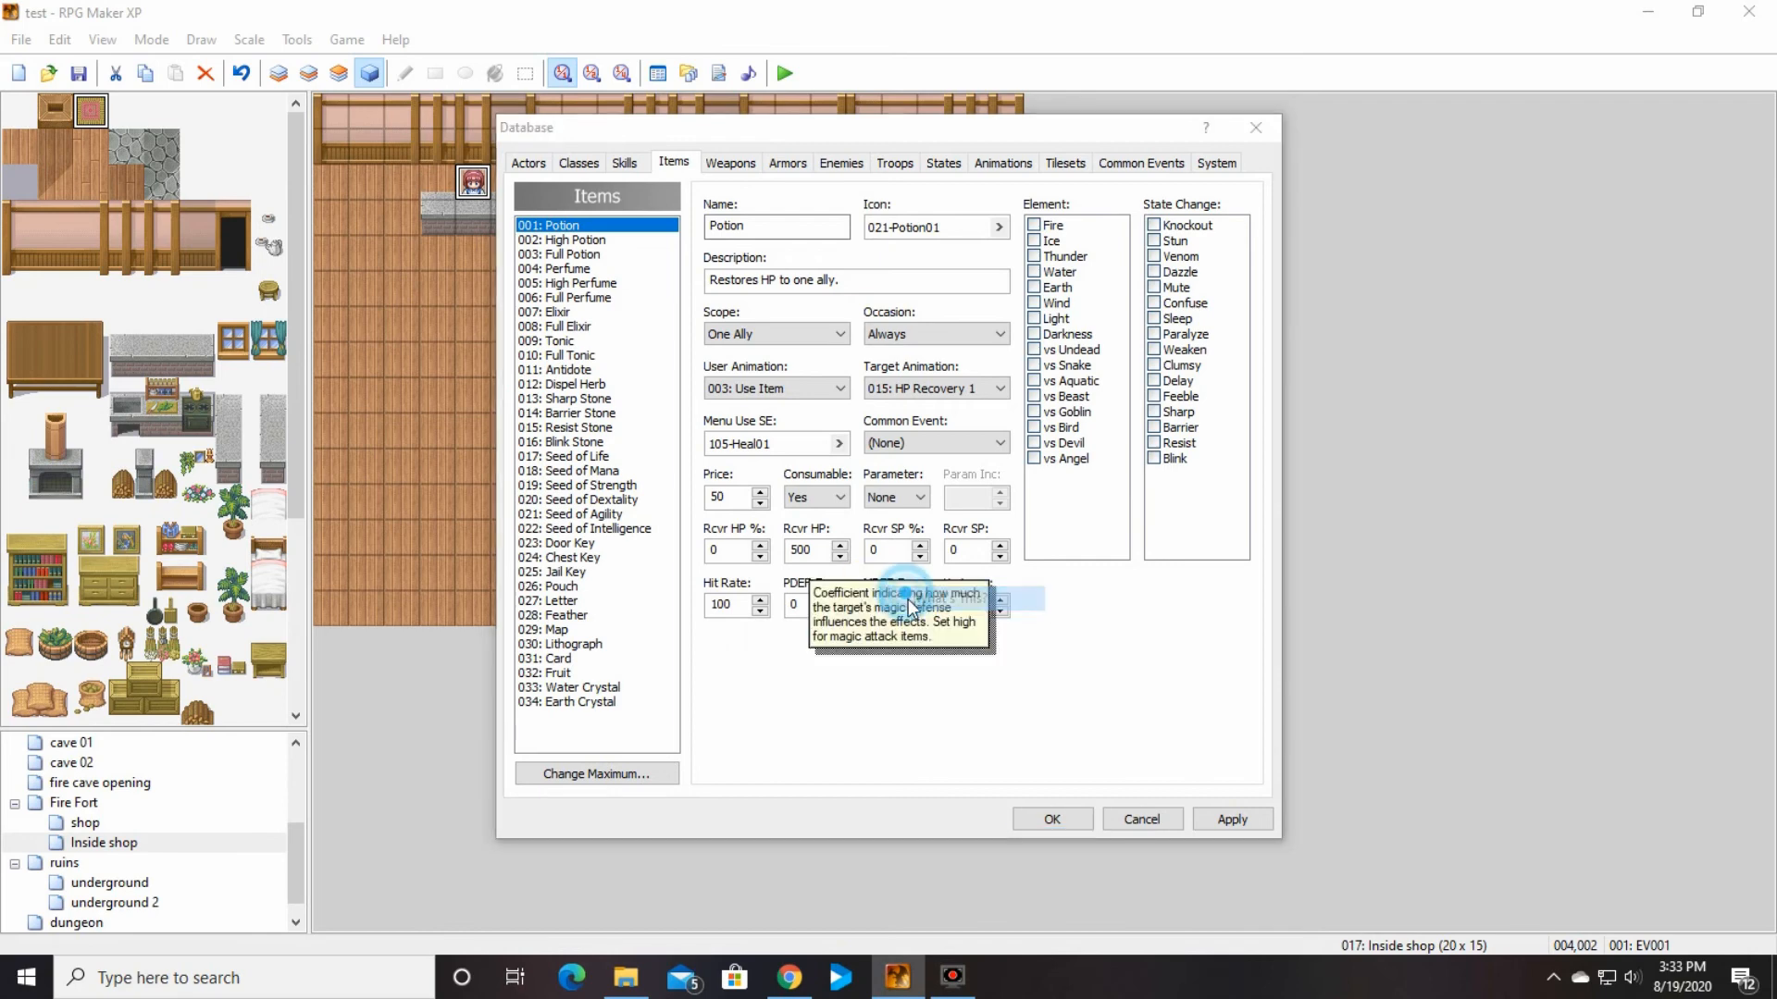
click(912, 672)
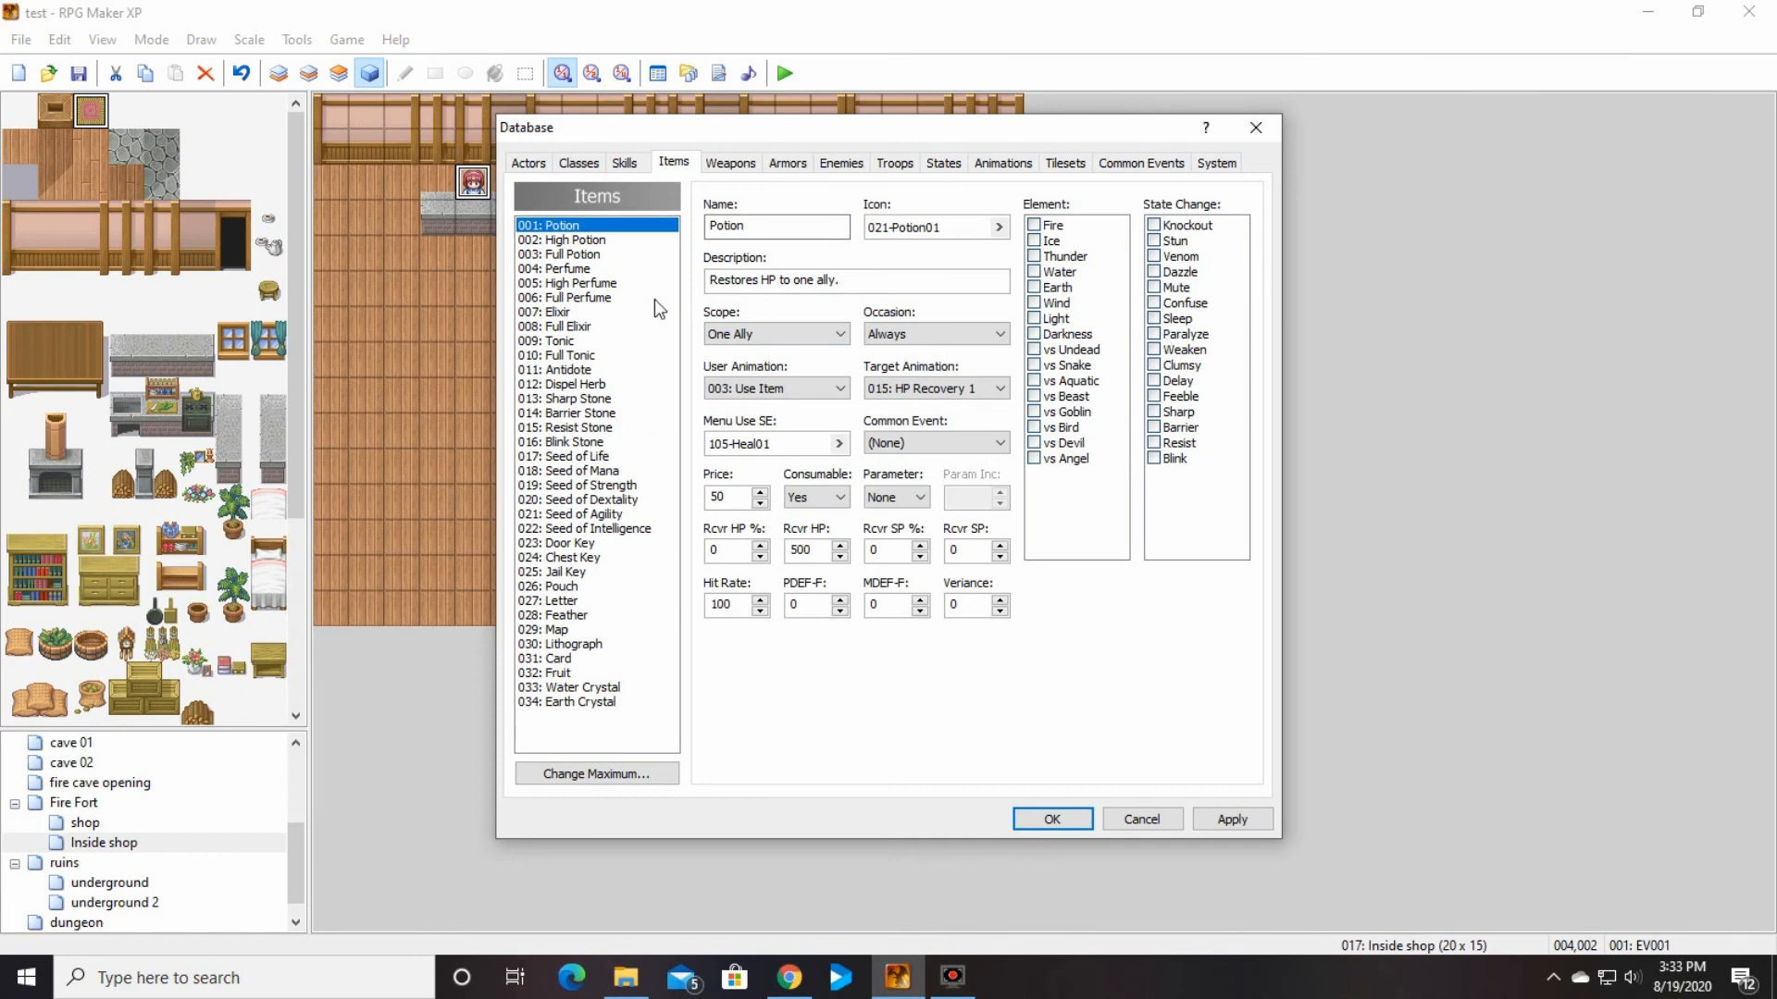
Step: Look through the item list from the seeds to the Earth Crystal and back up to the stones, comparing their settings
click(585, 472)
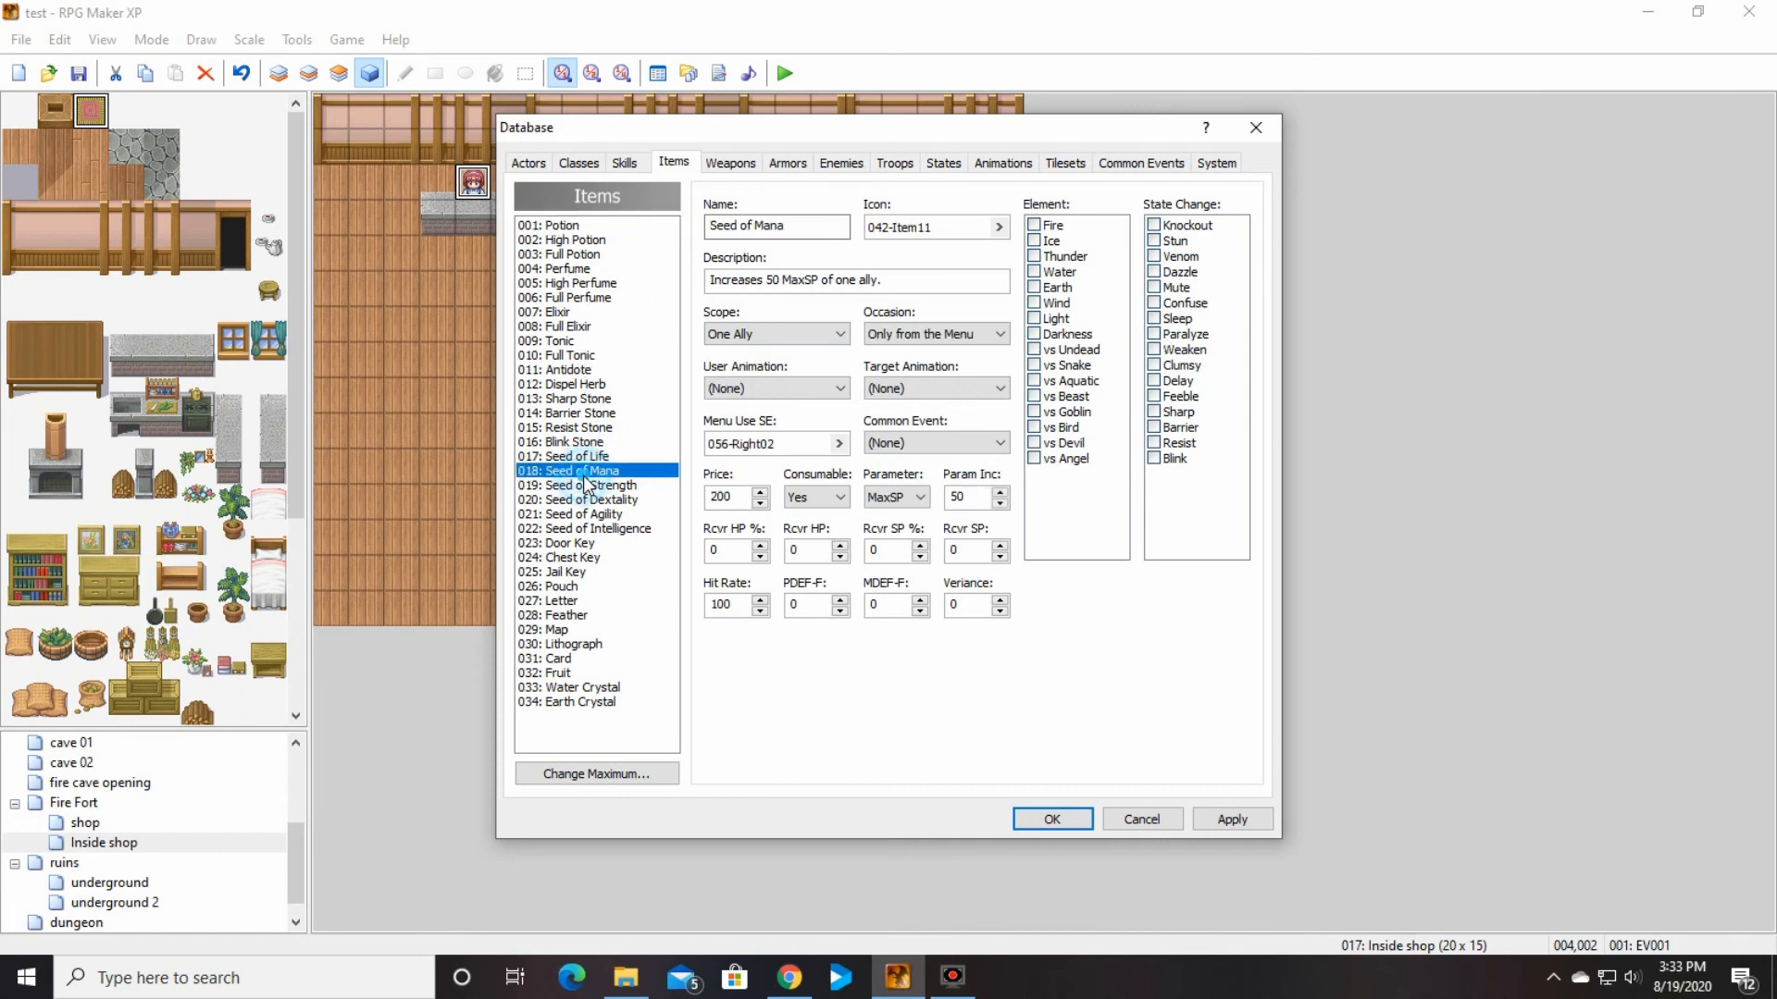
click(585, 500)
click(585, 704)
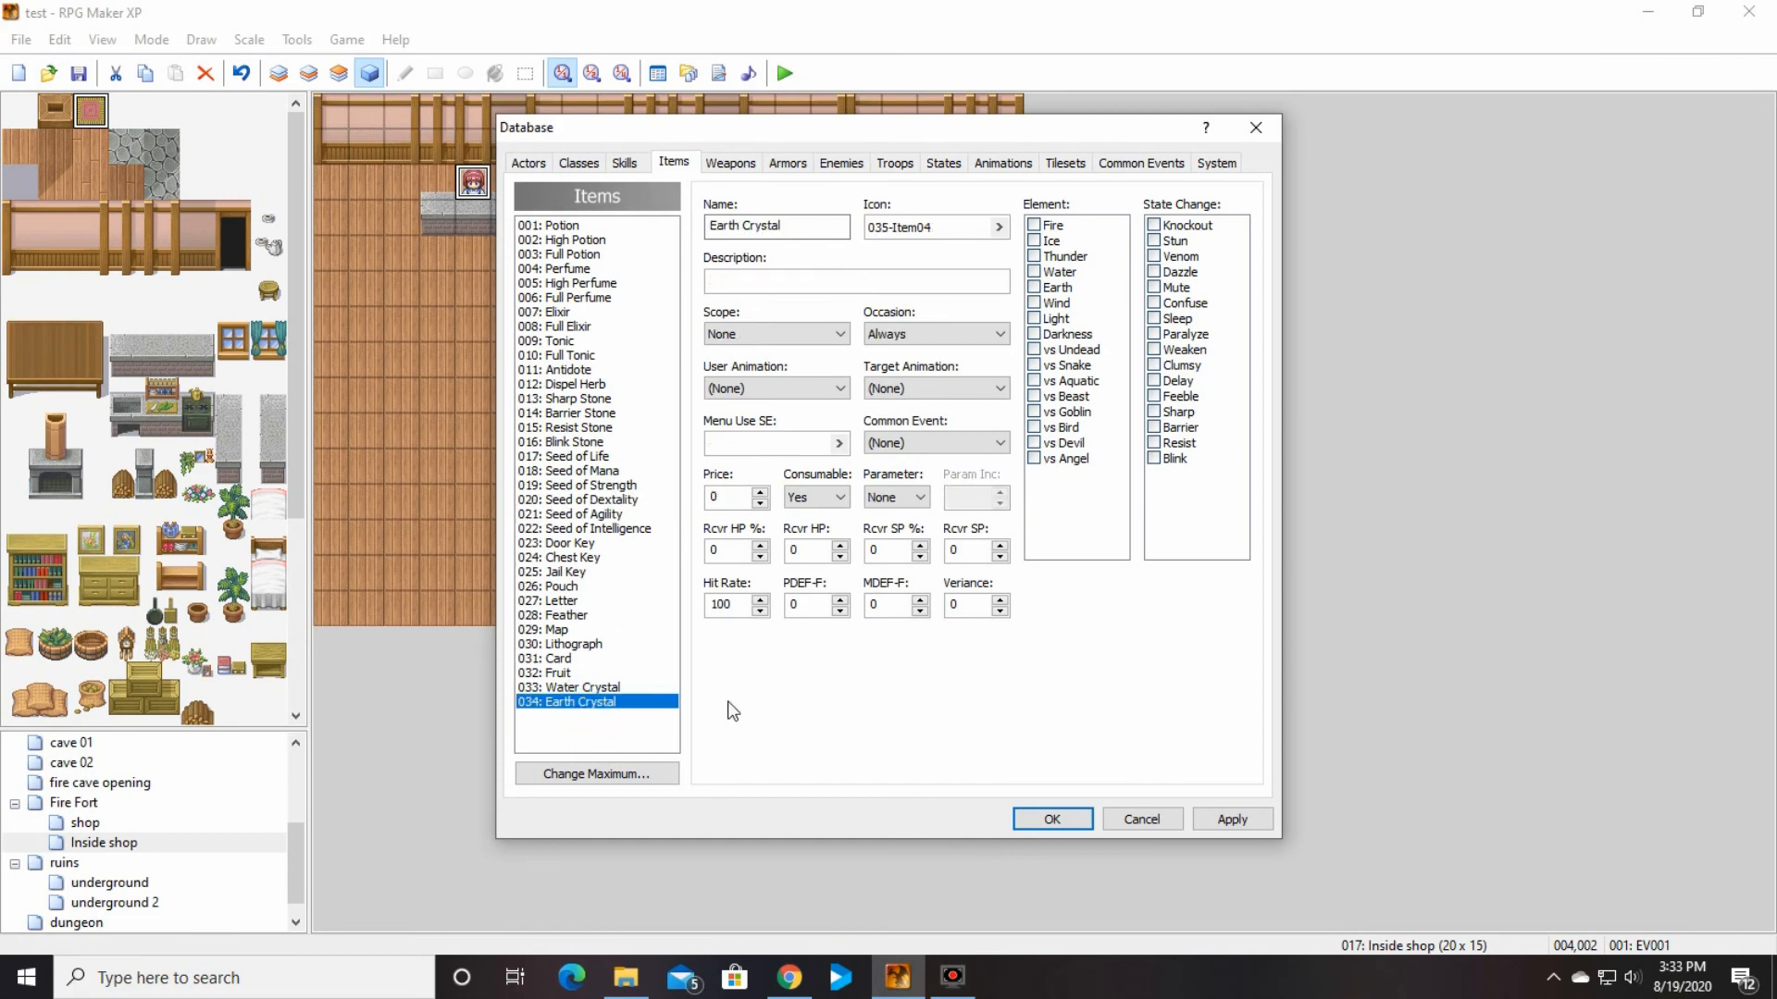
key(Up)
key(Up)
key(Up)
key(Up)
key(Up)
key(Up)
key(Up)
key(Up)
key(Up)
key(Up)
key(Up)
key(Up)
key(Up)
key(Up)
key(Up)
key(Up)
key(Up)
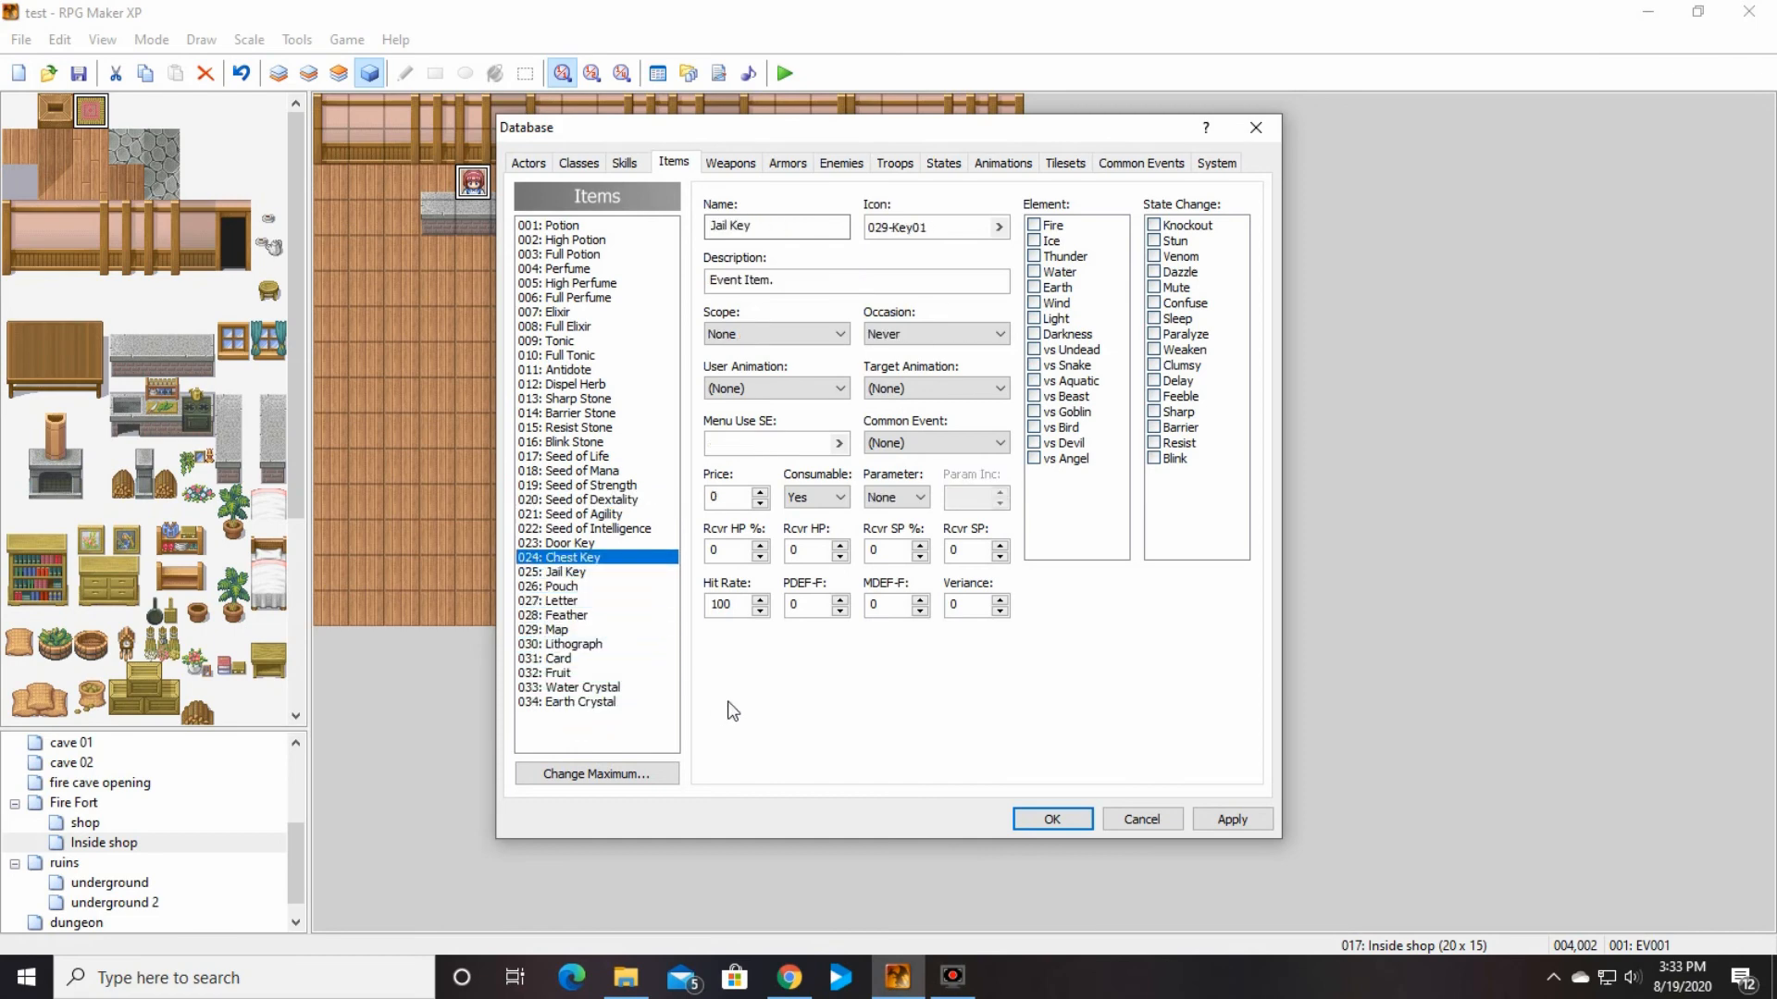
key(Up)
key(Up)
key(Up)
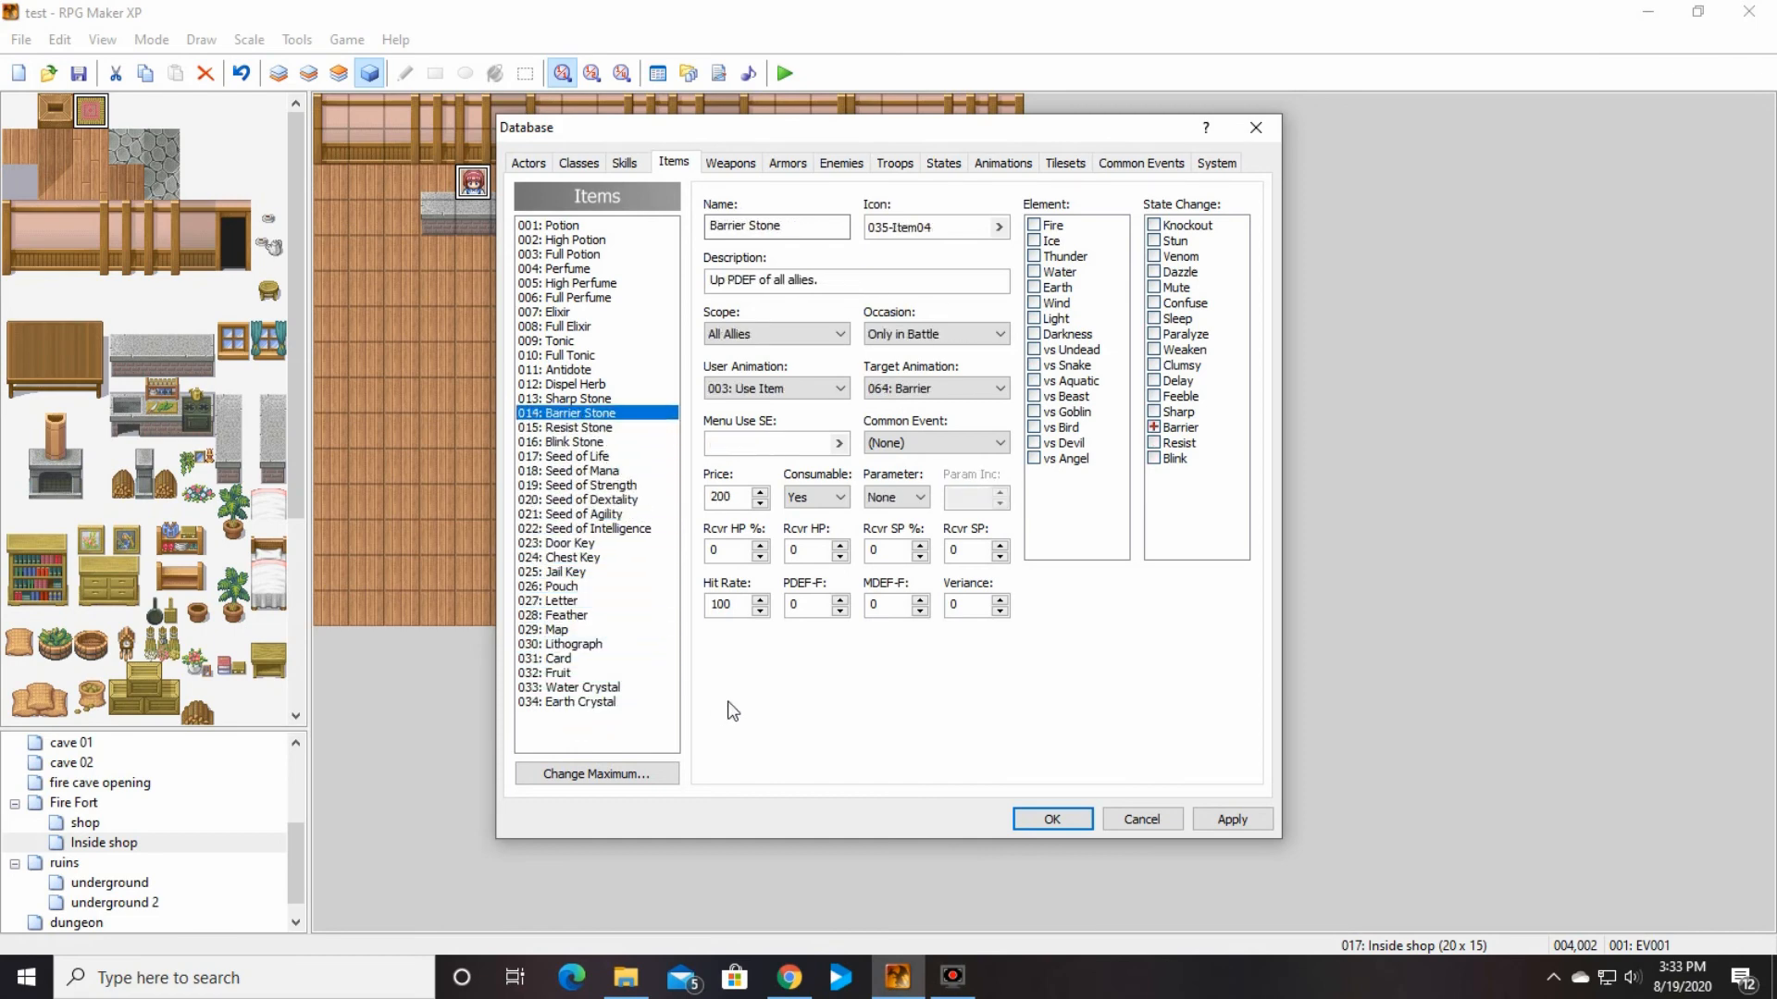
key(Down)
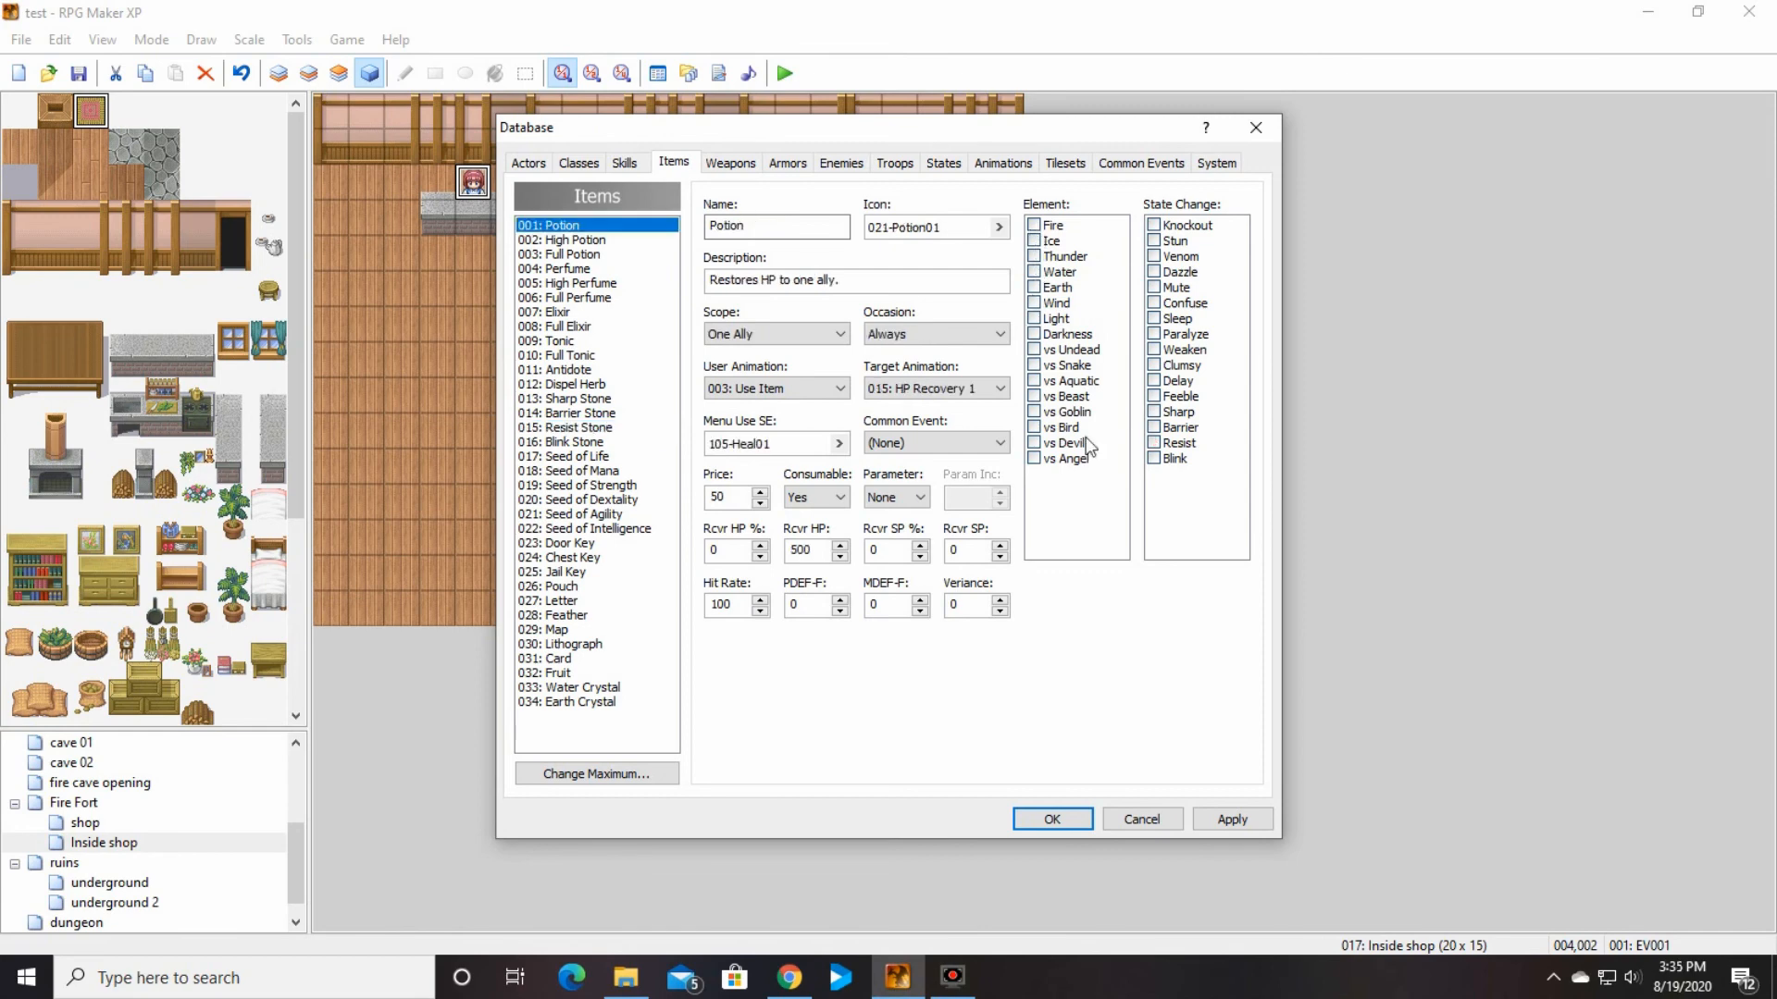
Step: Read the help on the Potion's Element setting and close the database, accepting it
right_click(1048, 198)
click(1096, 214)
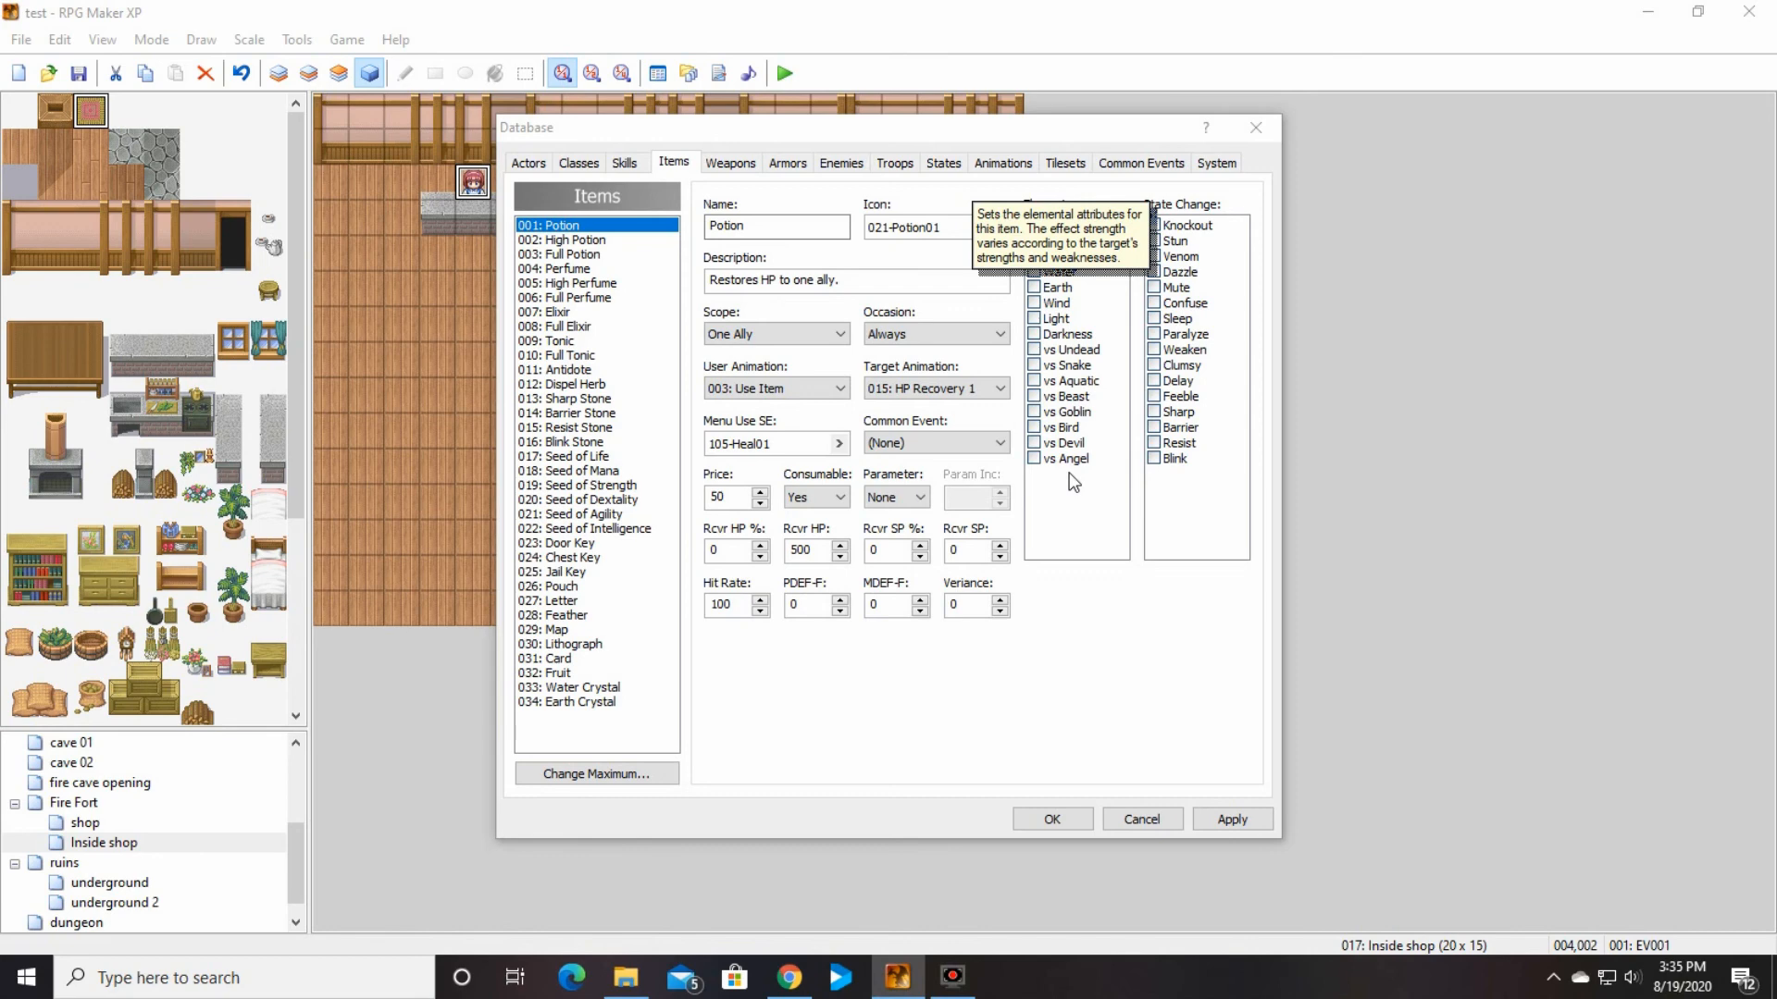
click(1087, 722)
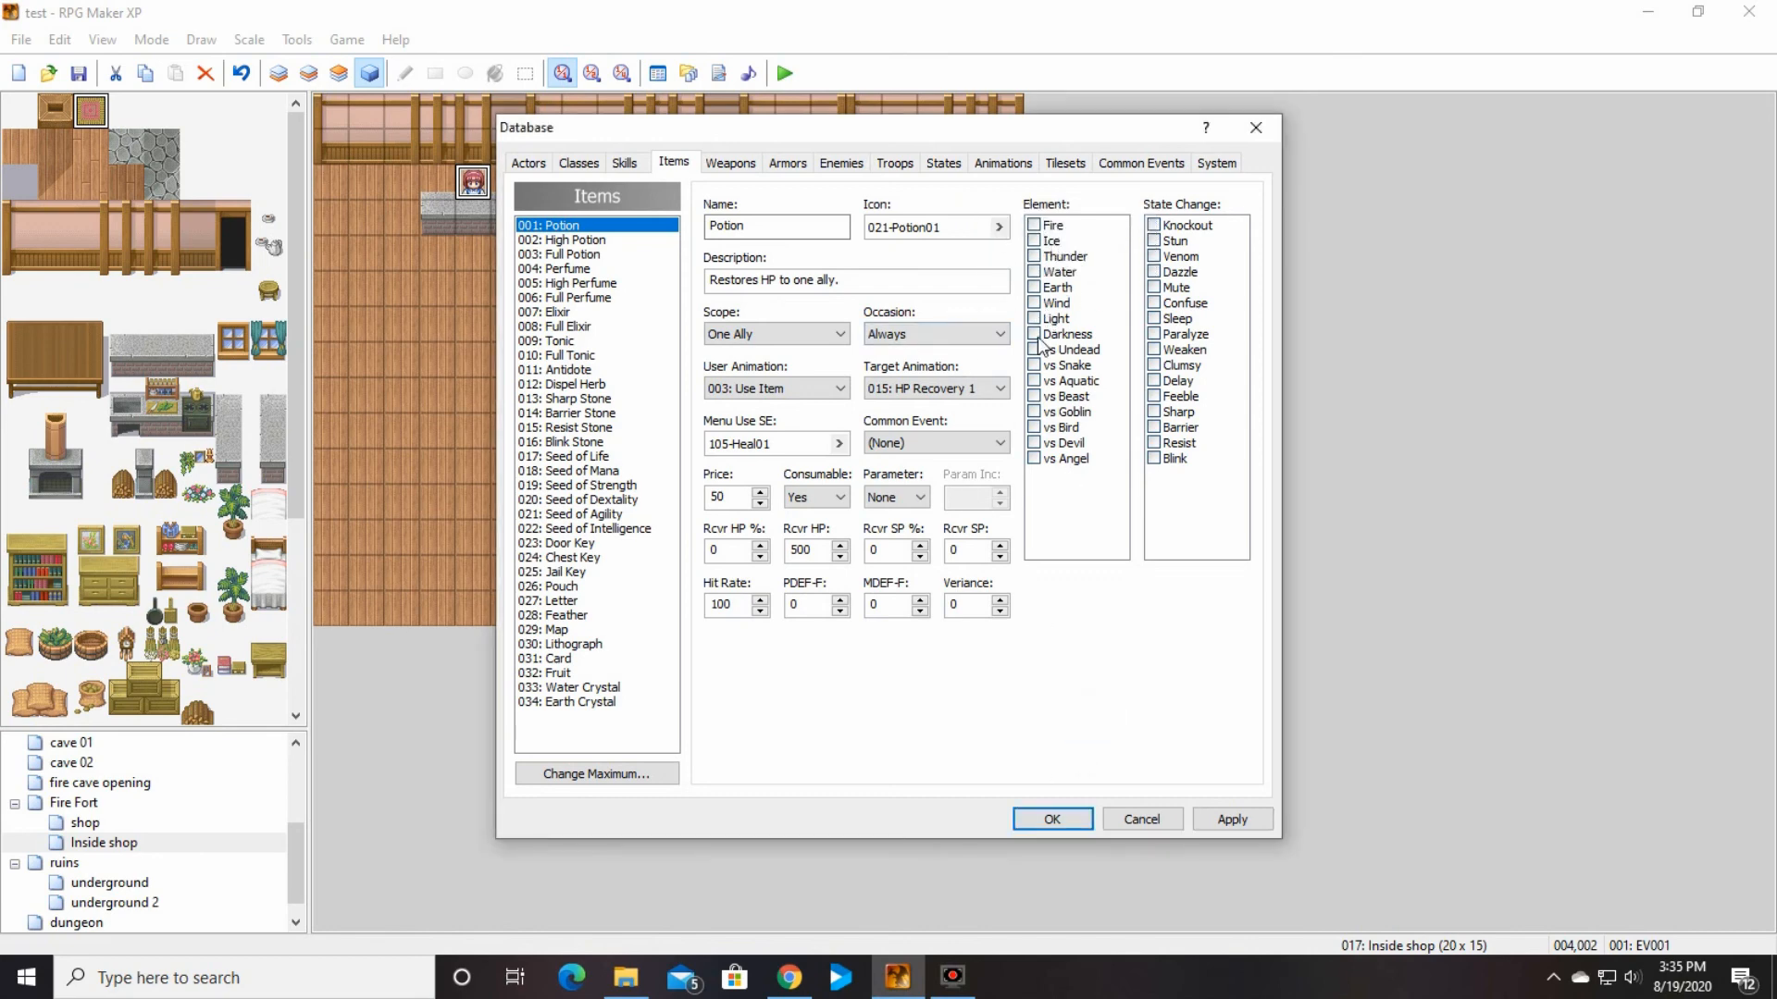
click(1046, 822)
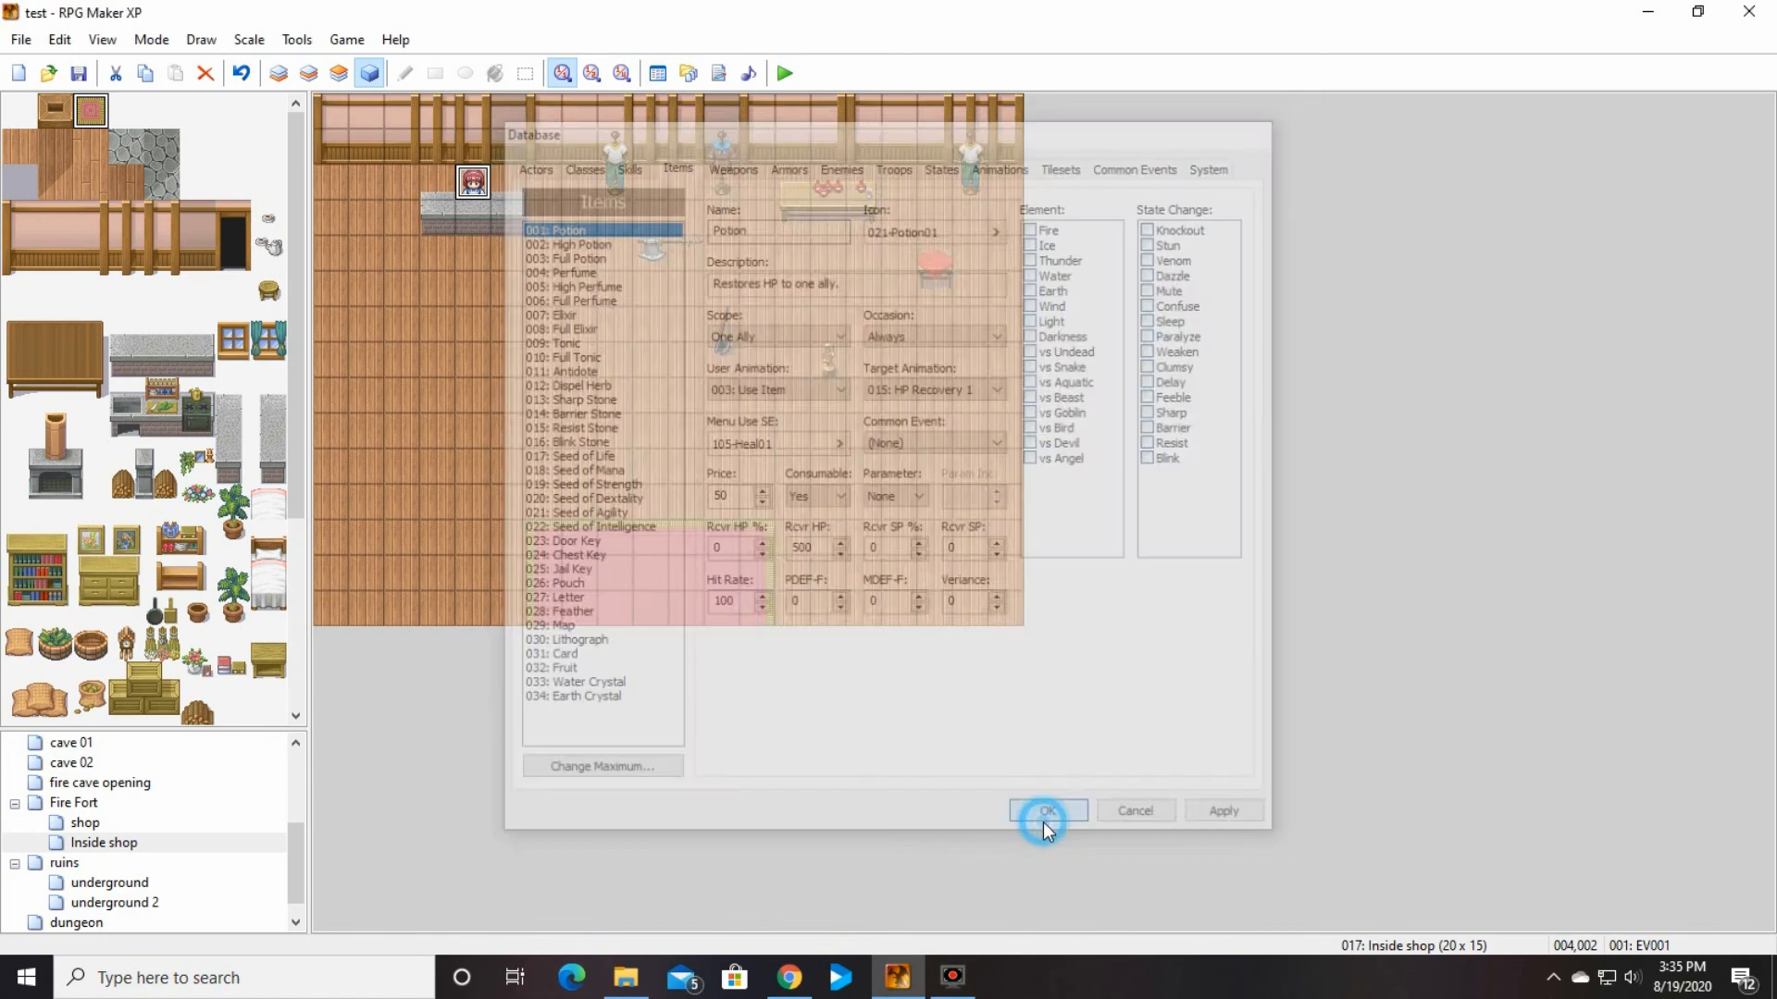
Step: Examine the Water Crystal, Fruit, Earth Crystal and Card items, and leave the database
click(601, 689)
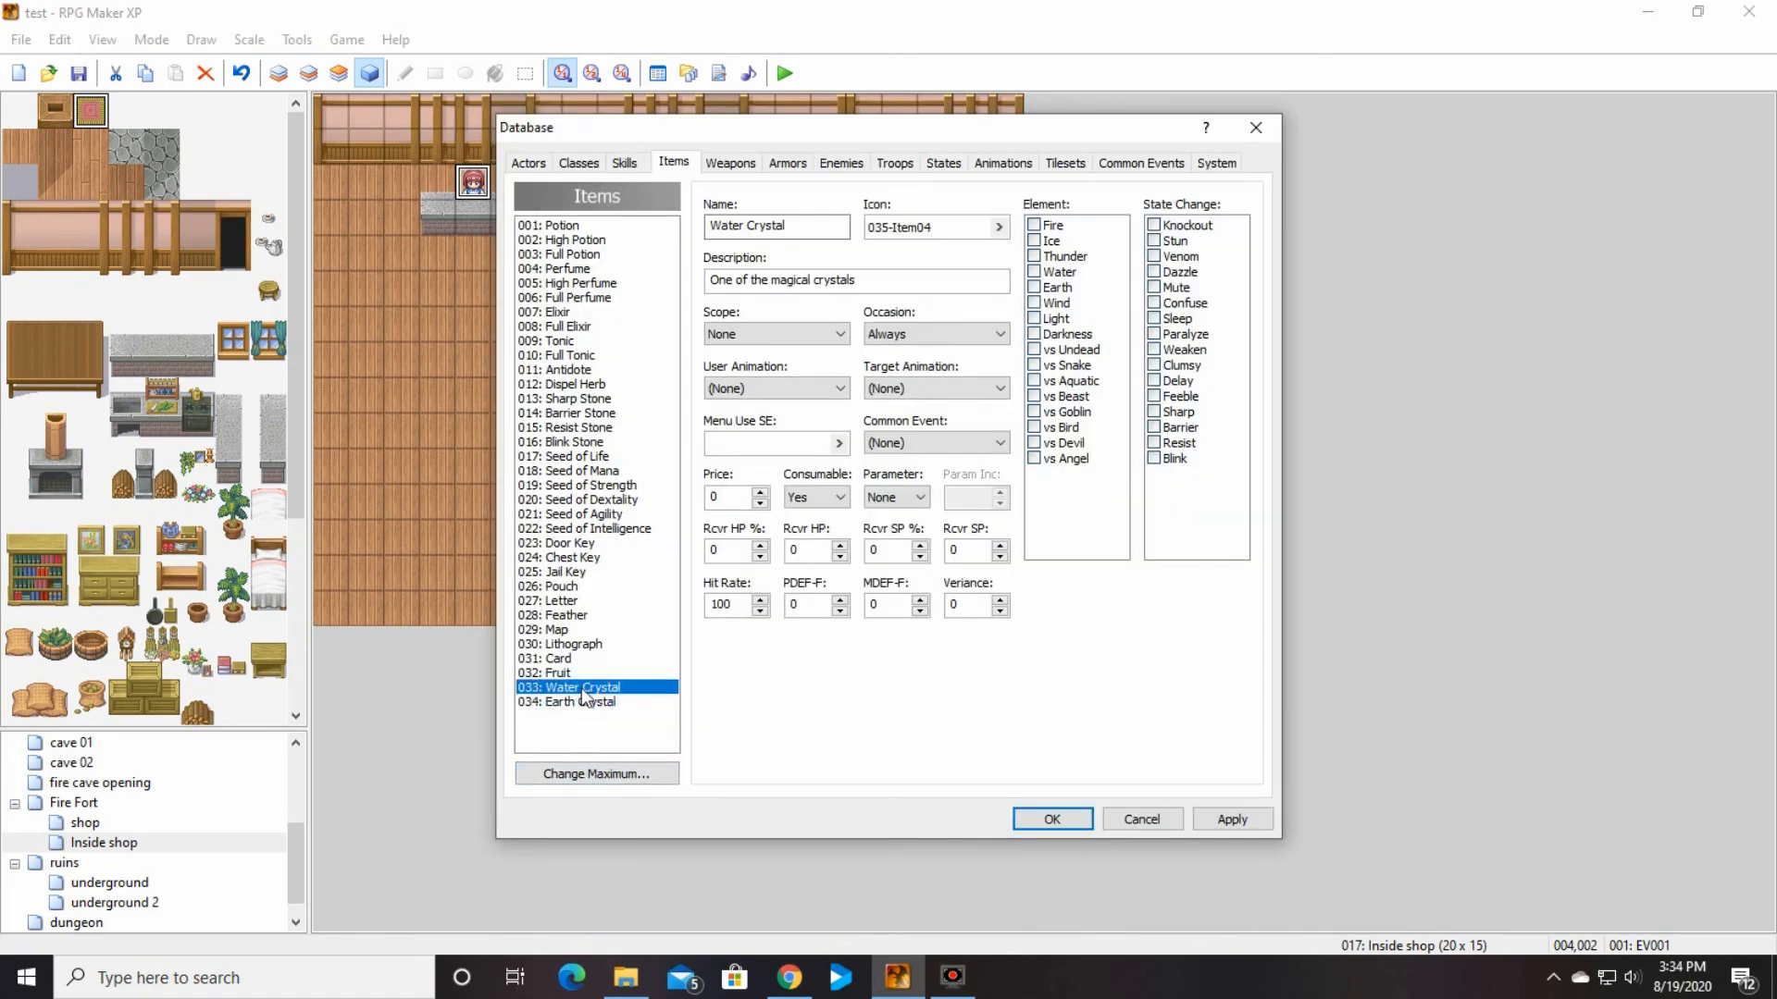
click(576, 672)
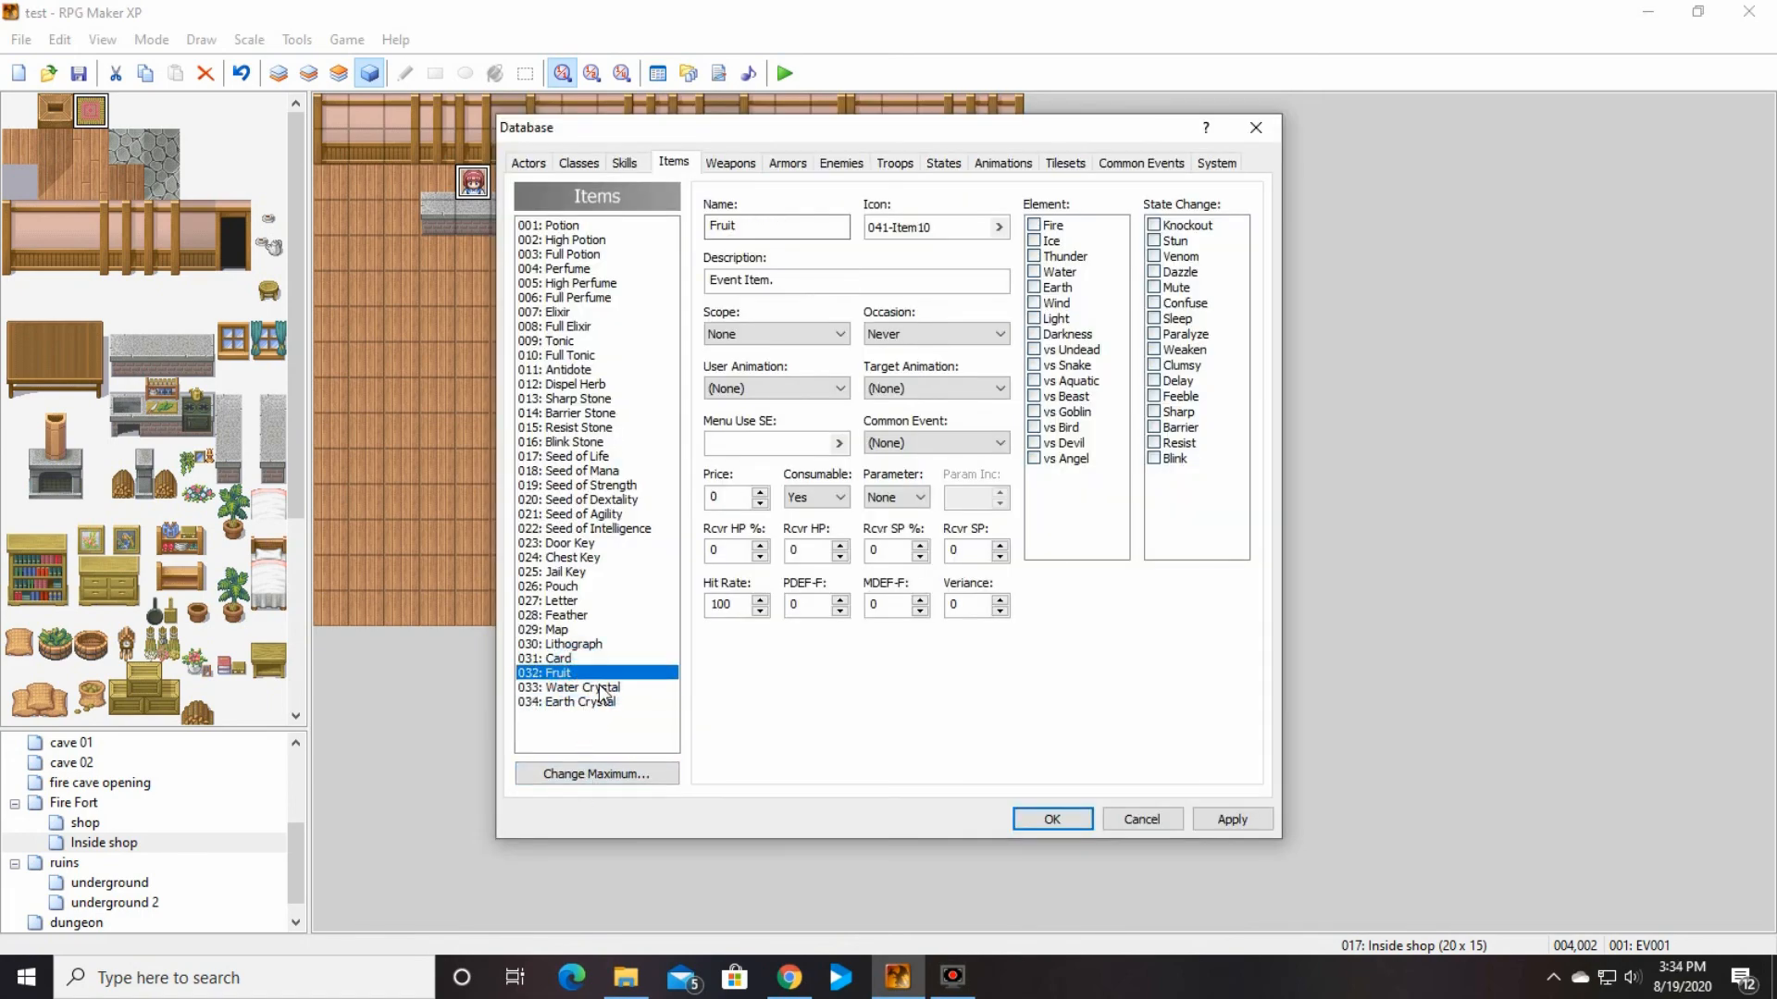
click(581, 703)
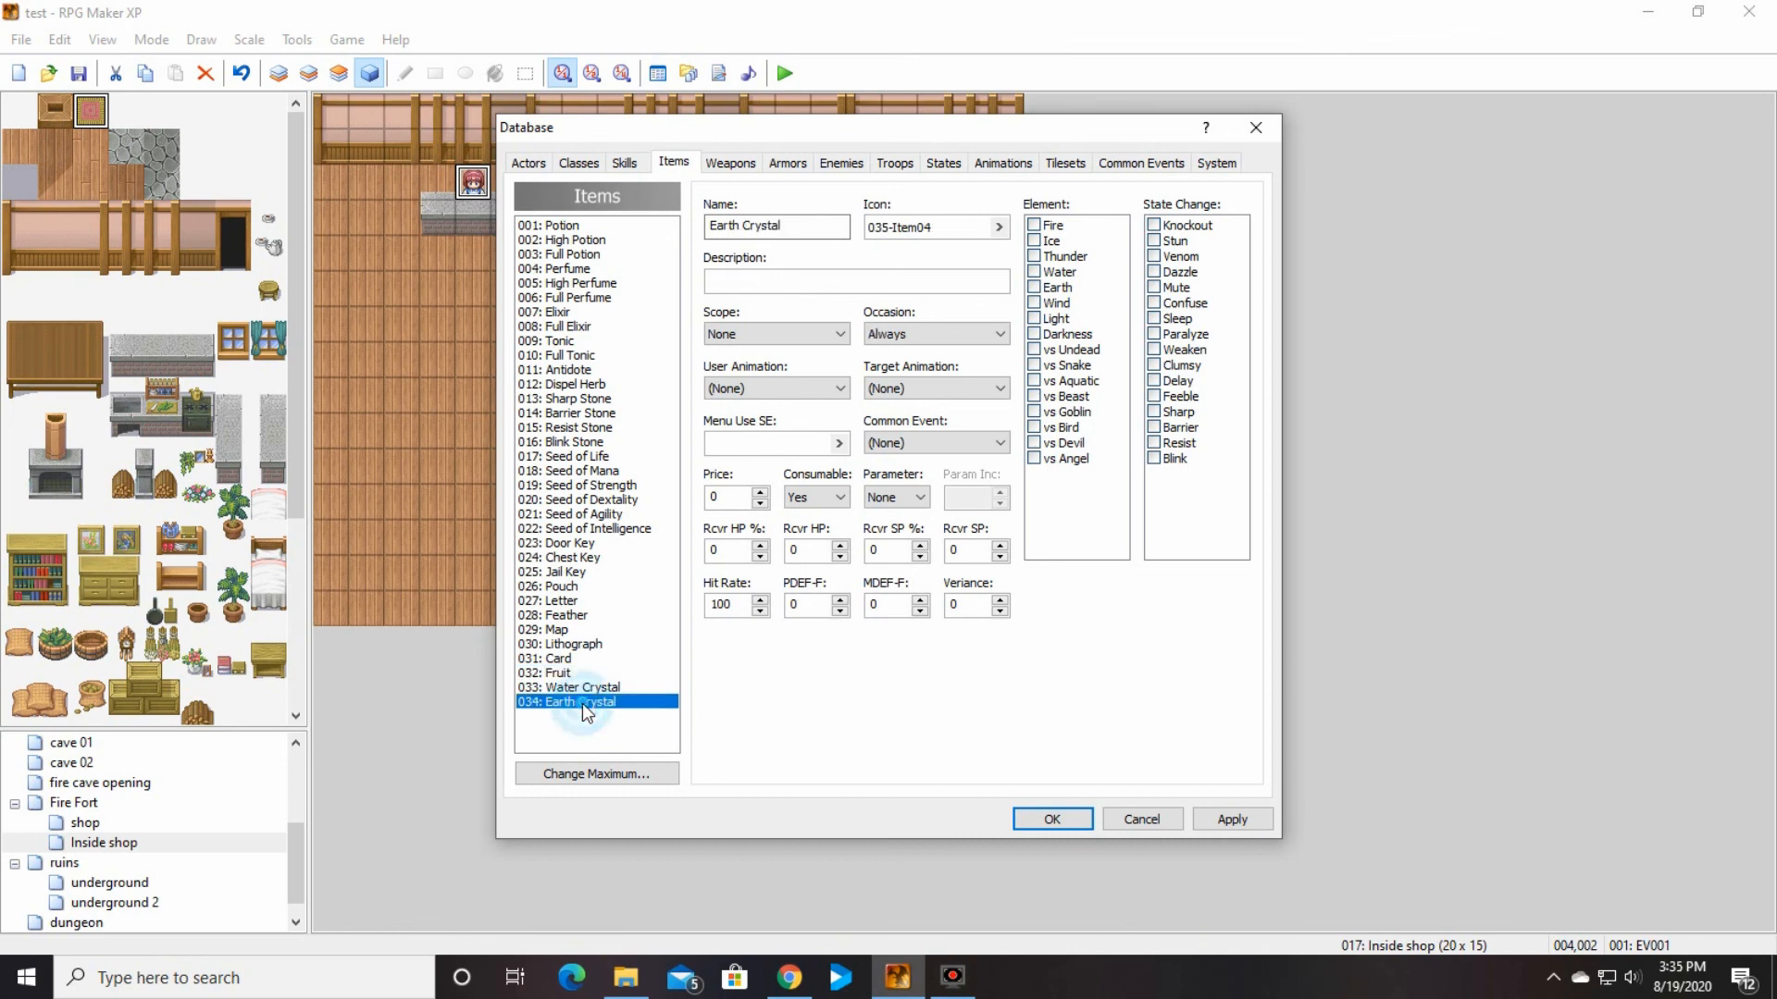
click(580, 656)
key(Escape)
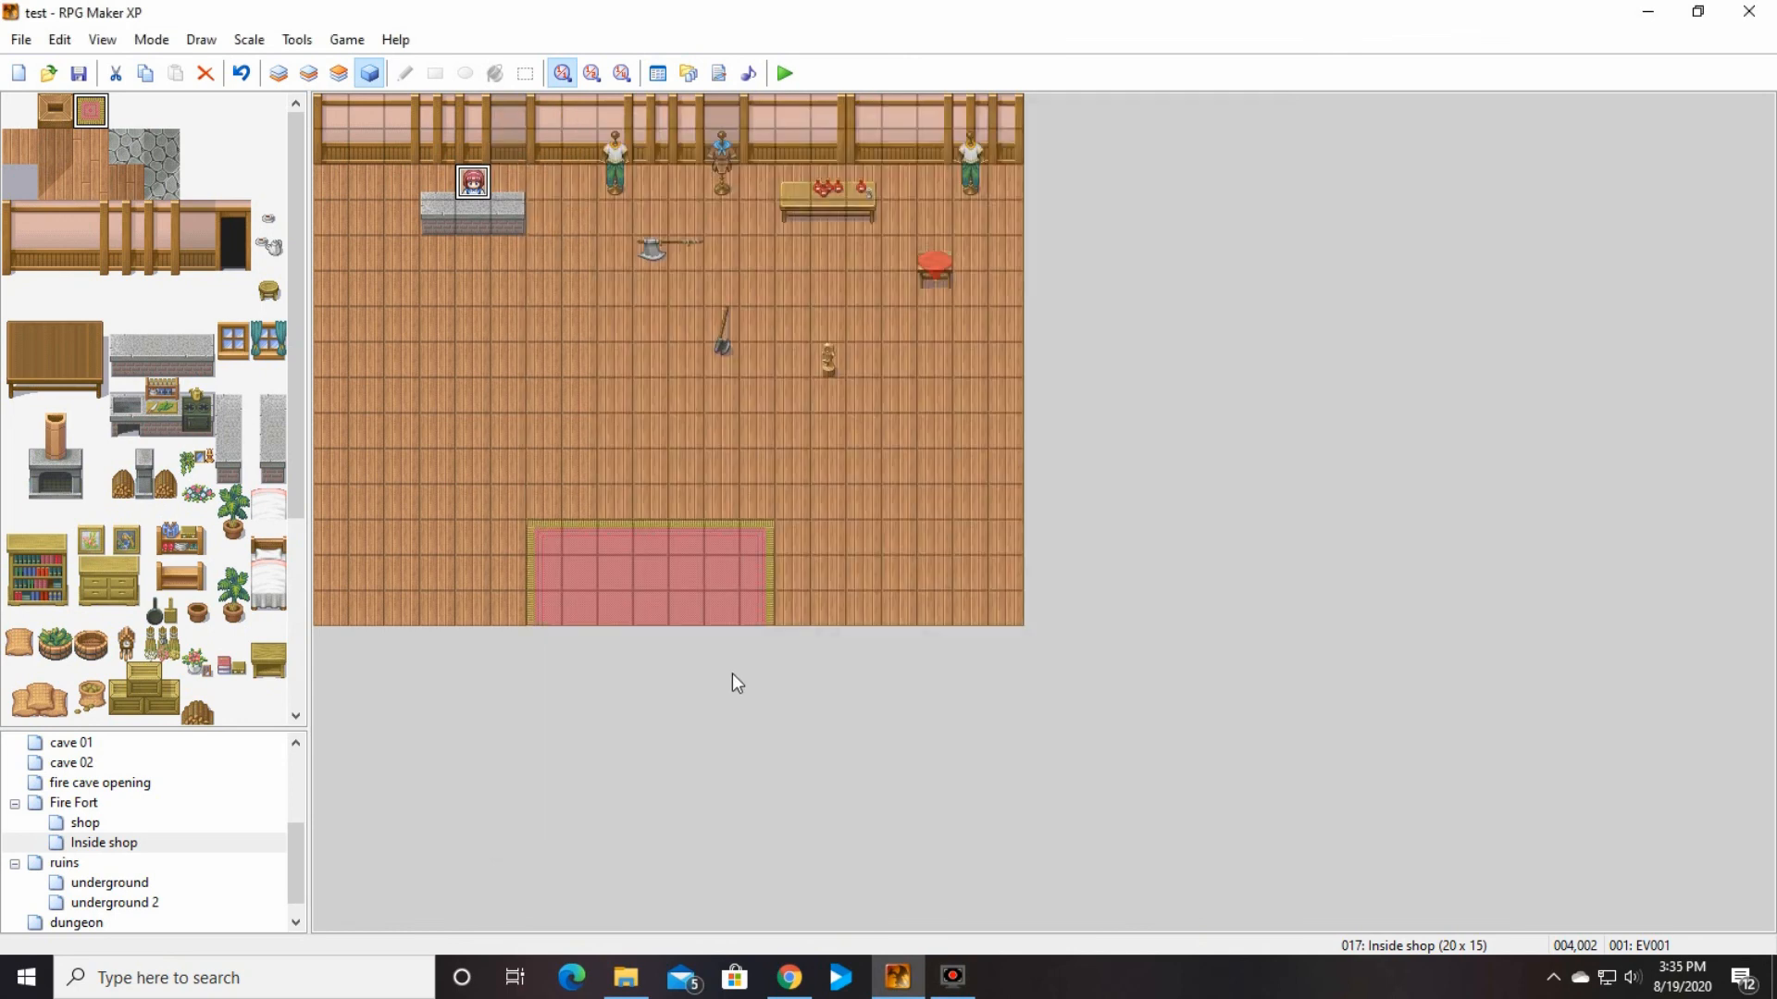
Step: Review the shopkeeper event's text and shop processing commands, and leave the event without changes
double_click(477, 185)
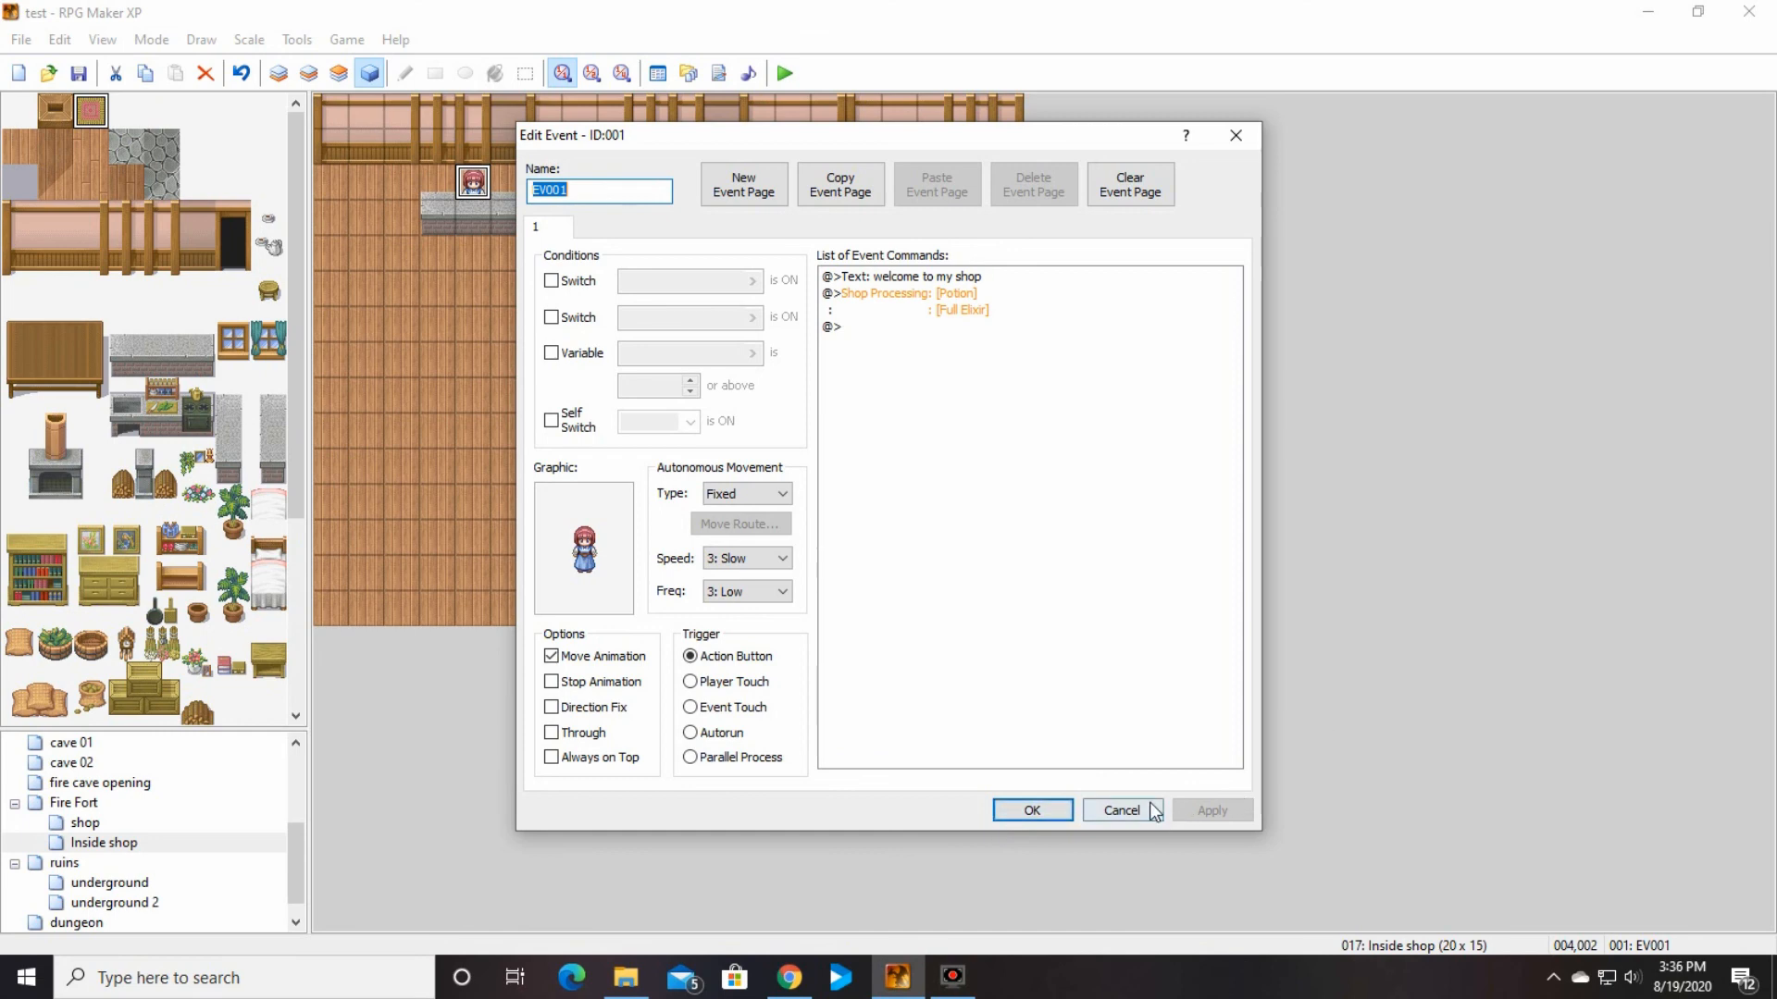
click(1123, 810)
Step: Review the Ghost's settings among the database enemies and close the database
click(656, 74)
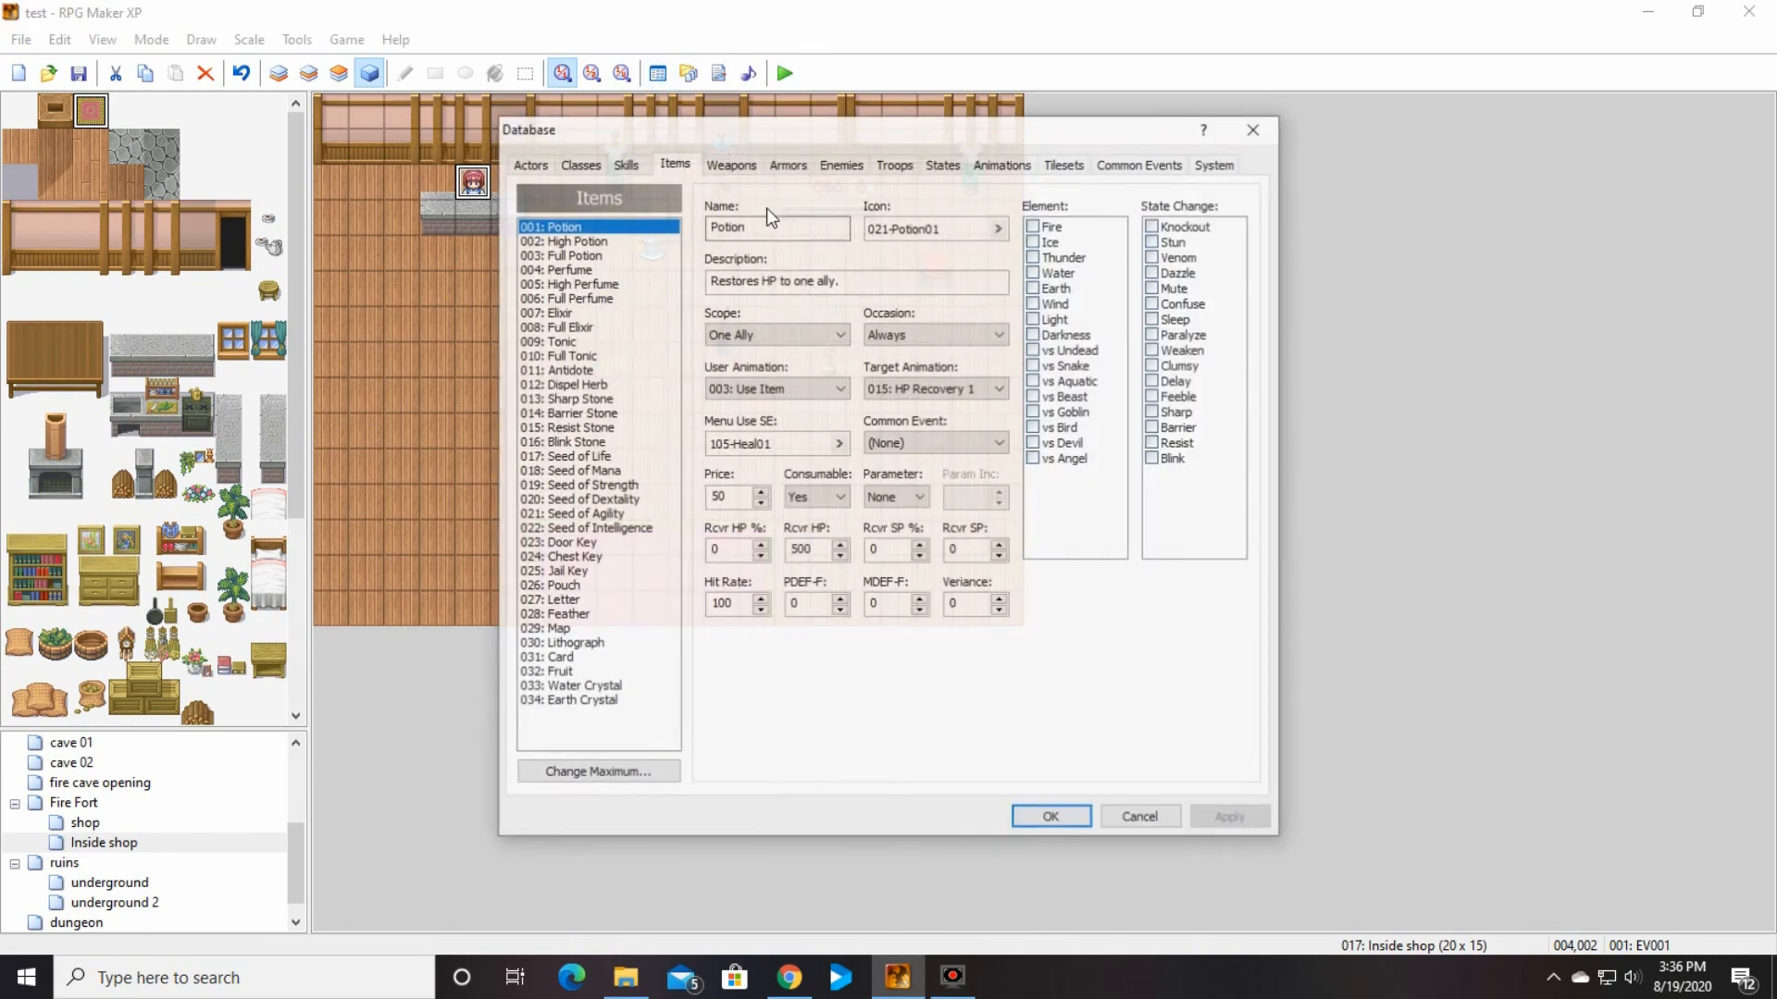
click(842, 164)
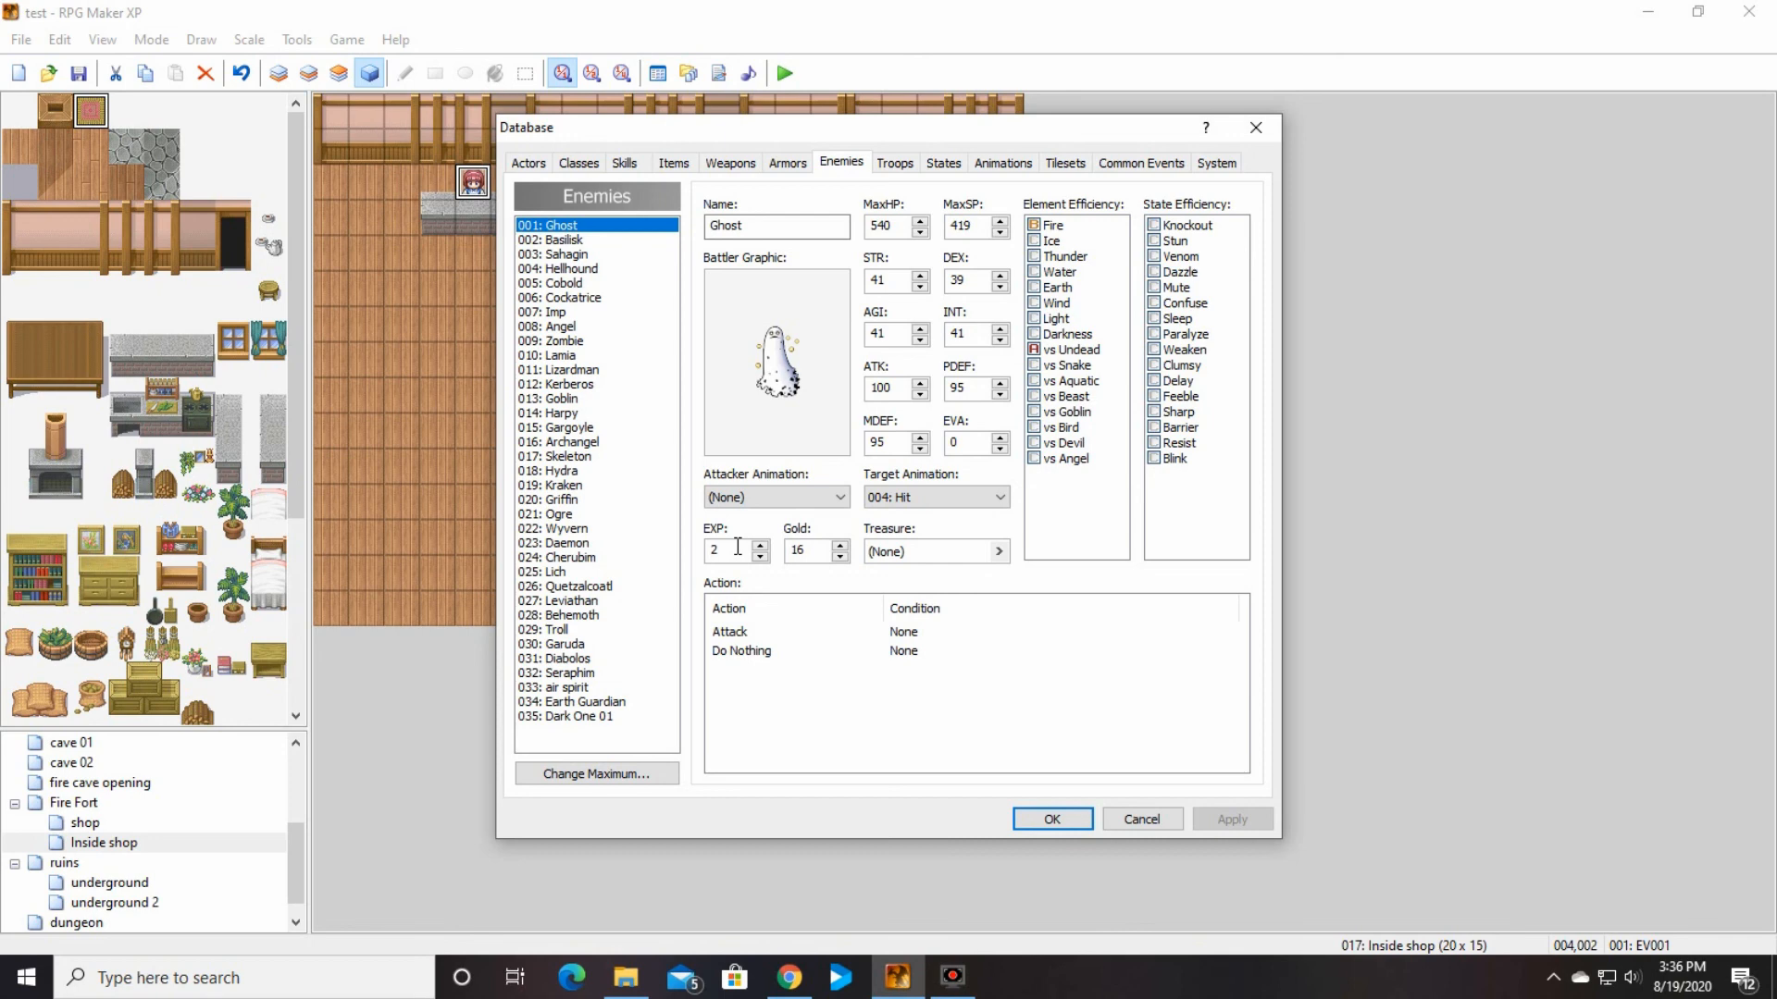
click(1077, 820)
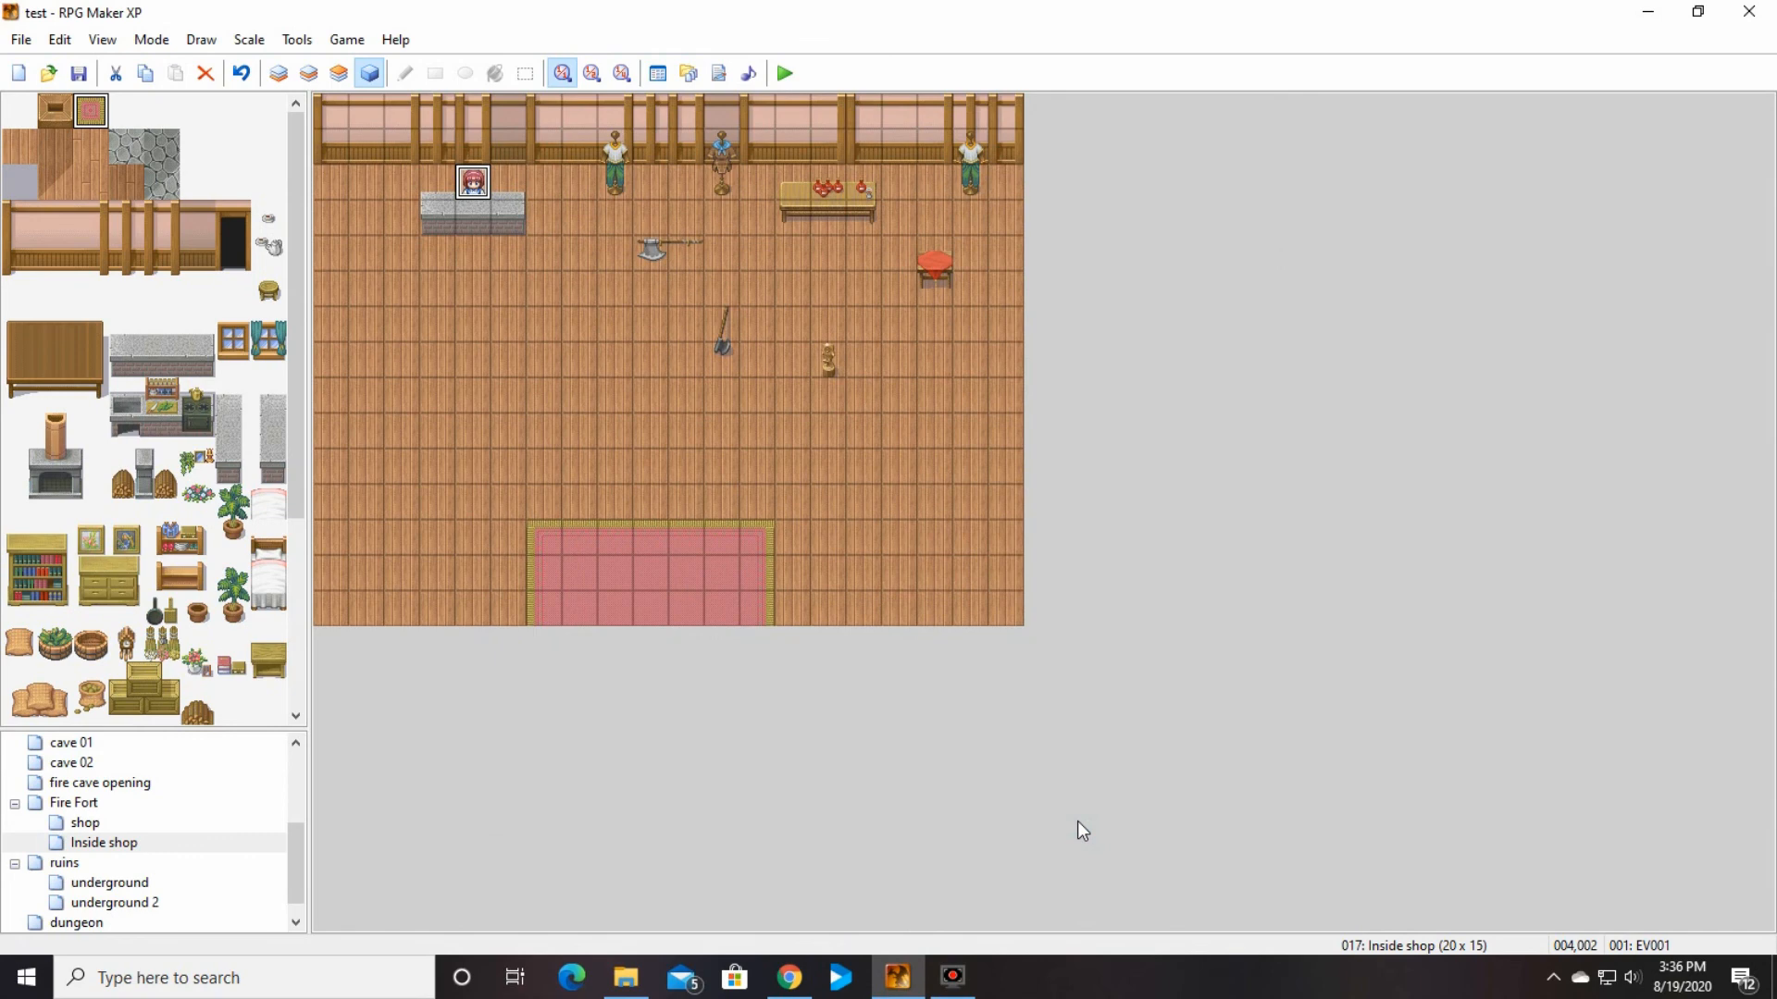